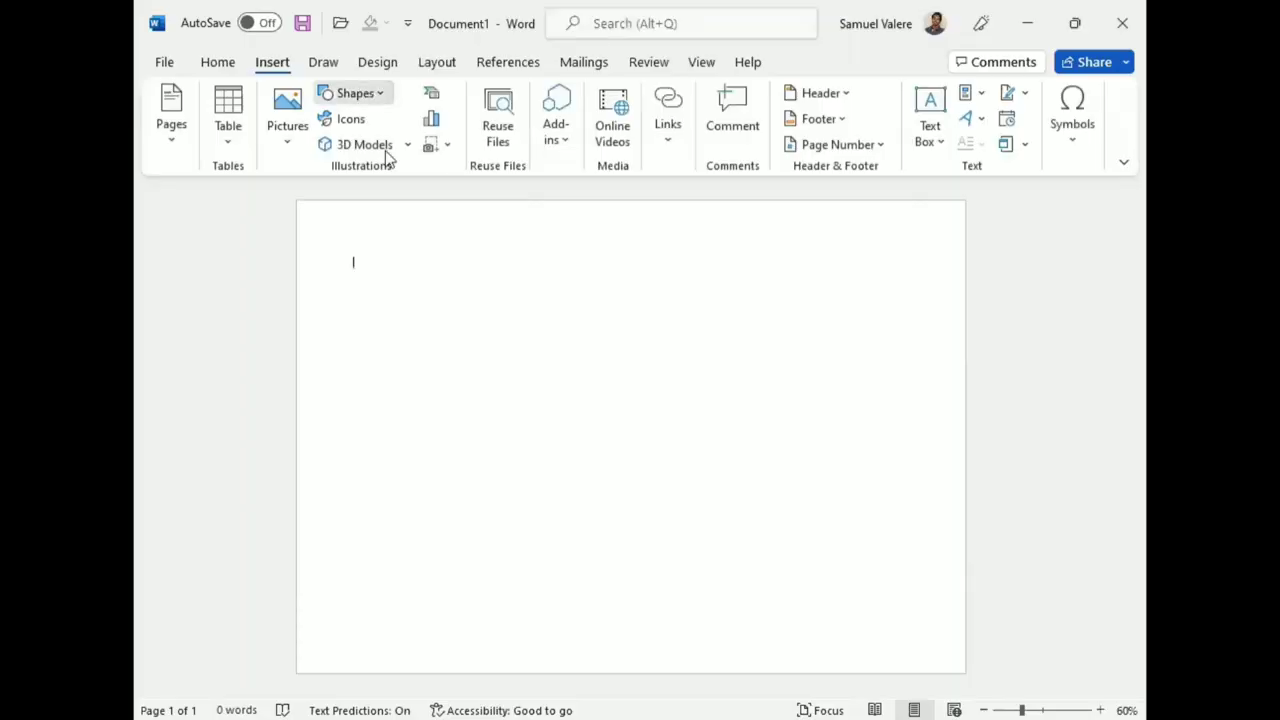
Open the Shapes gallery on the Insert tab over the blank Document1 page.
left_click(352, 93)
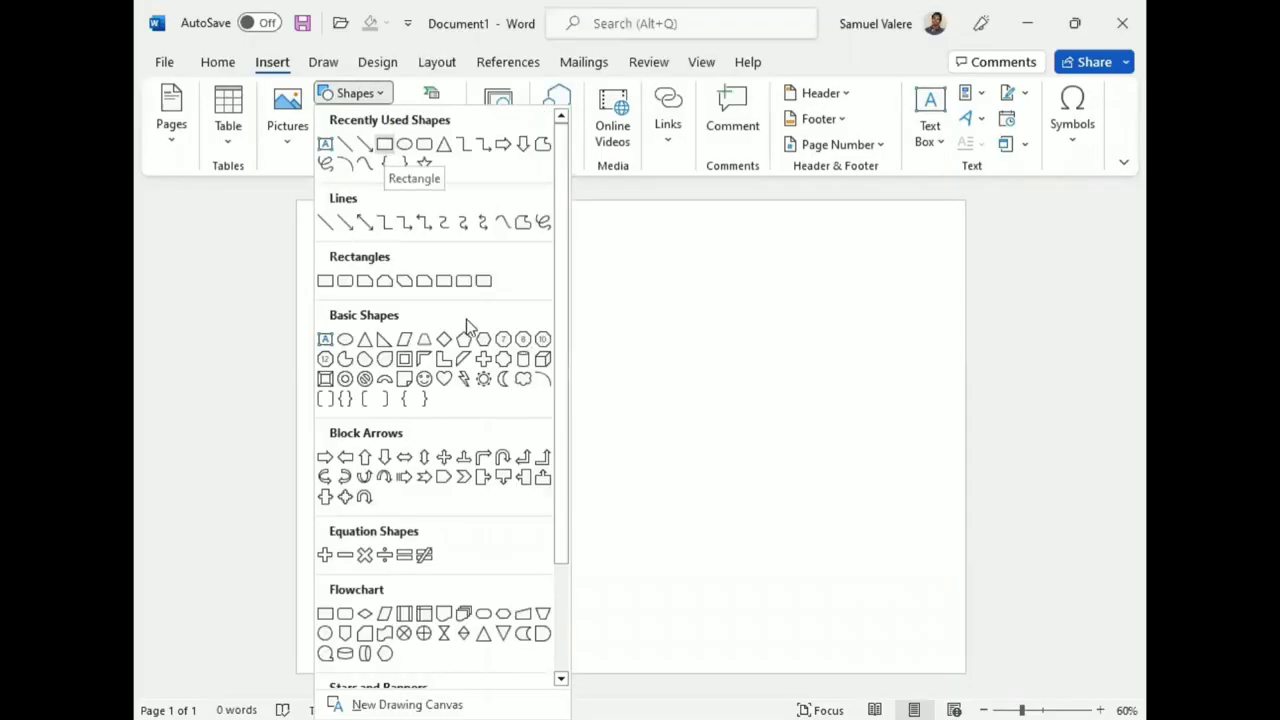
Draw a rectangle and stretch its top, left and right edges to cover the whole page.
left_click(384, 144)
left_click_drag(316, 210, 714, 552)
left_click_drag(634, 208, 631, 198)
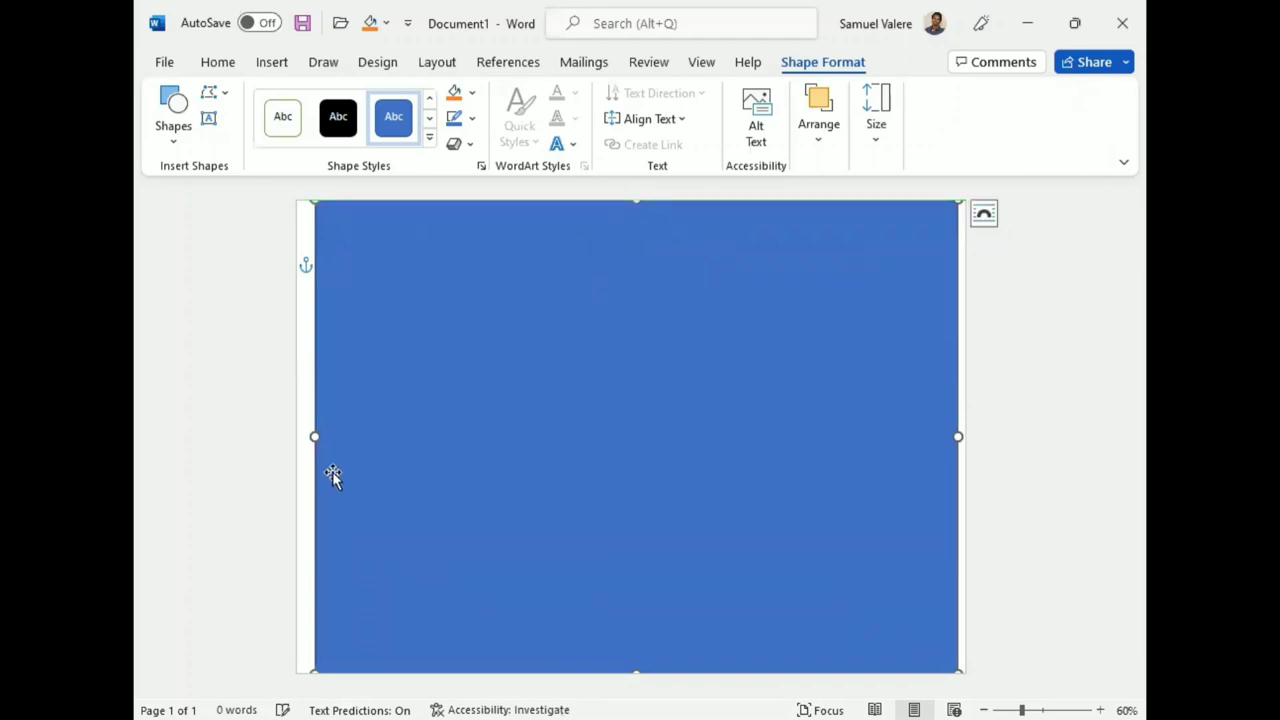
left_click_drag(312, 438, 286, 449)
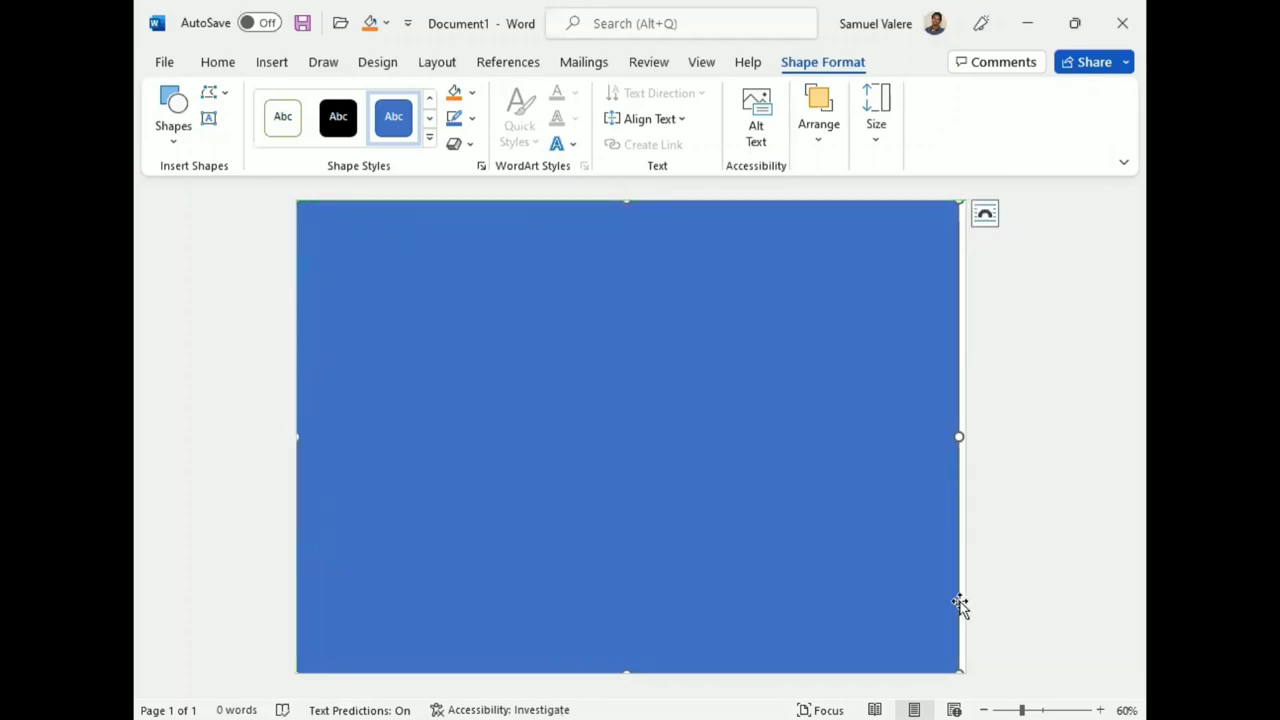
left_click_drag(958, 437, 974, 433)
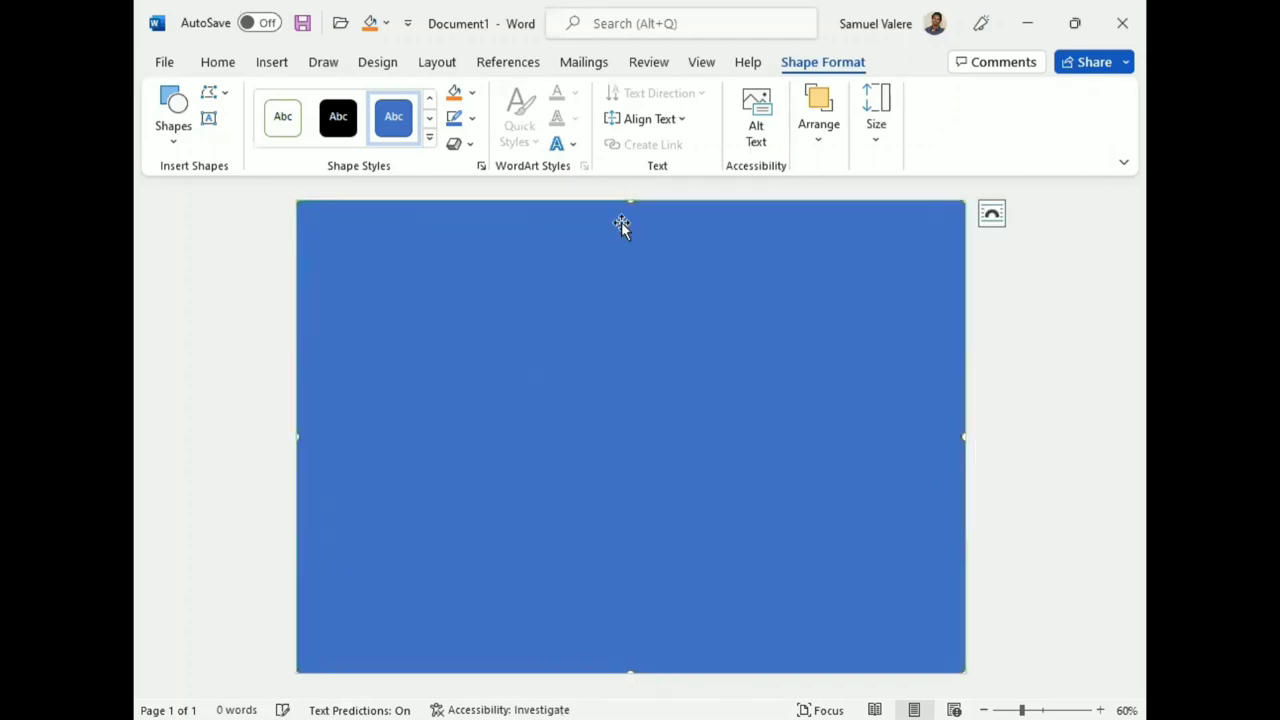
Give the rectangle a gradient fill with all three stops dark red, the middle at 50%.
left_click(471, 92)
mouse_move(650, 440)
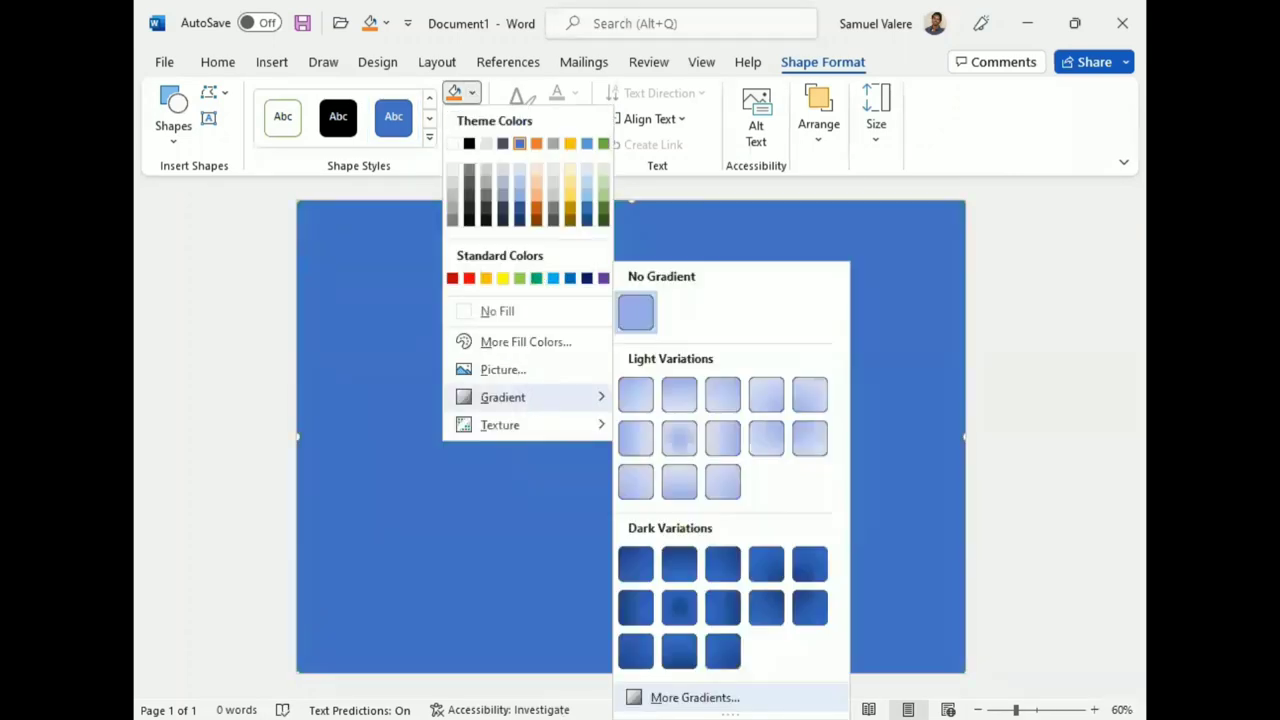
left_click(695, 697)
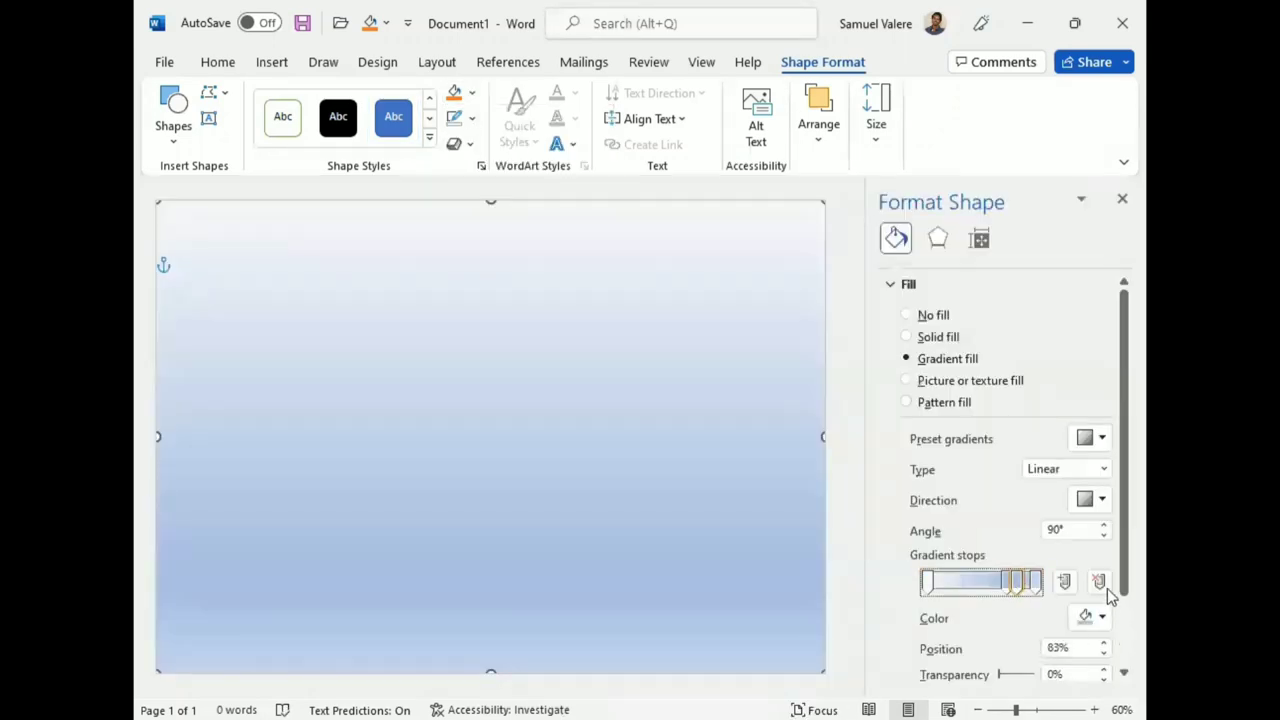
left_click(1008, 582)
left_click_drag(1008, 584, 981, 584)
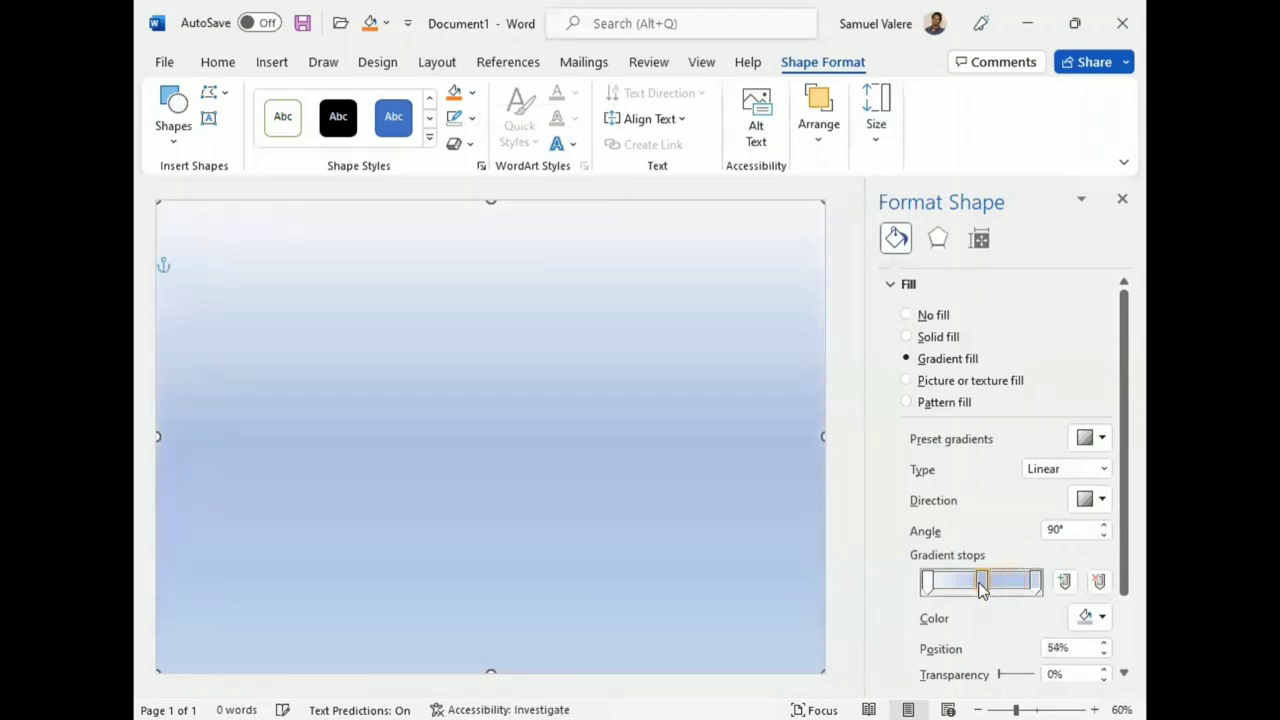
left_click(1103, 653)
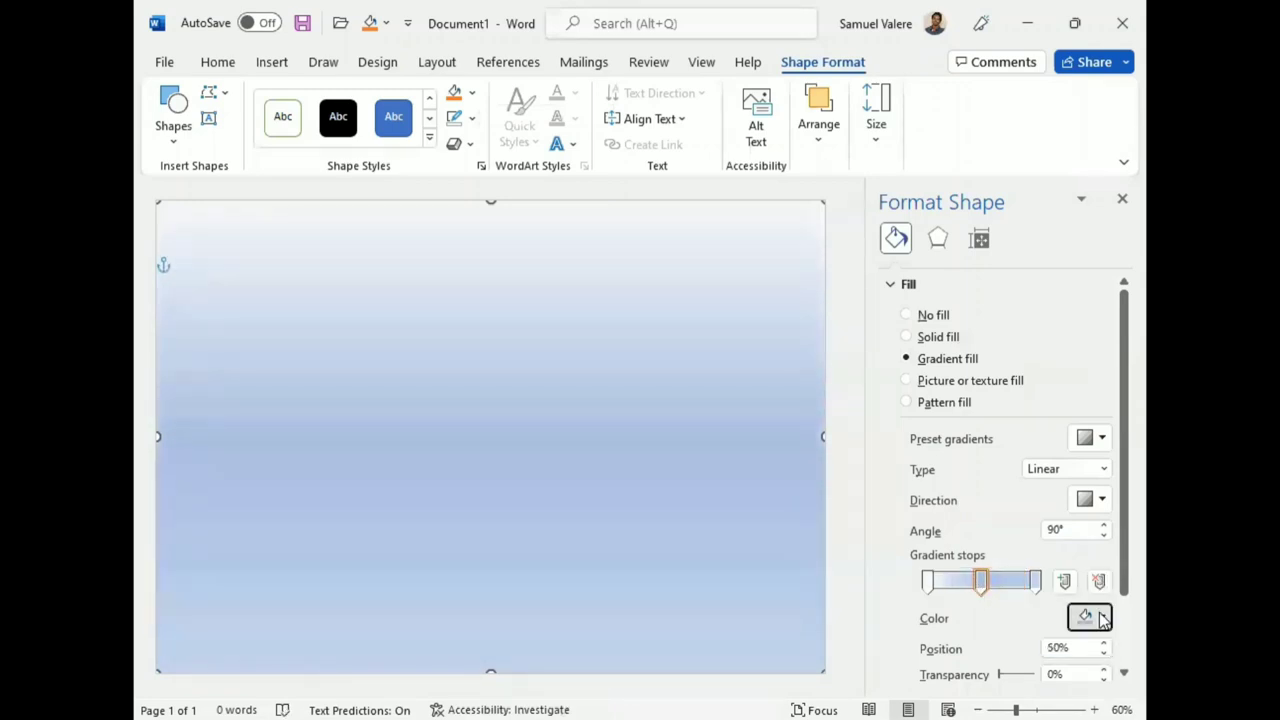
left_click(1102, 618)
left_click(988, 563)
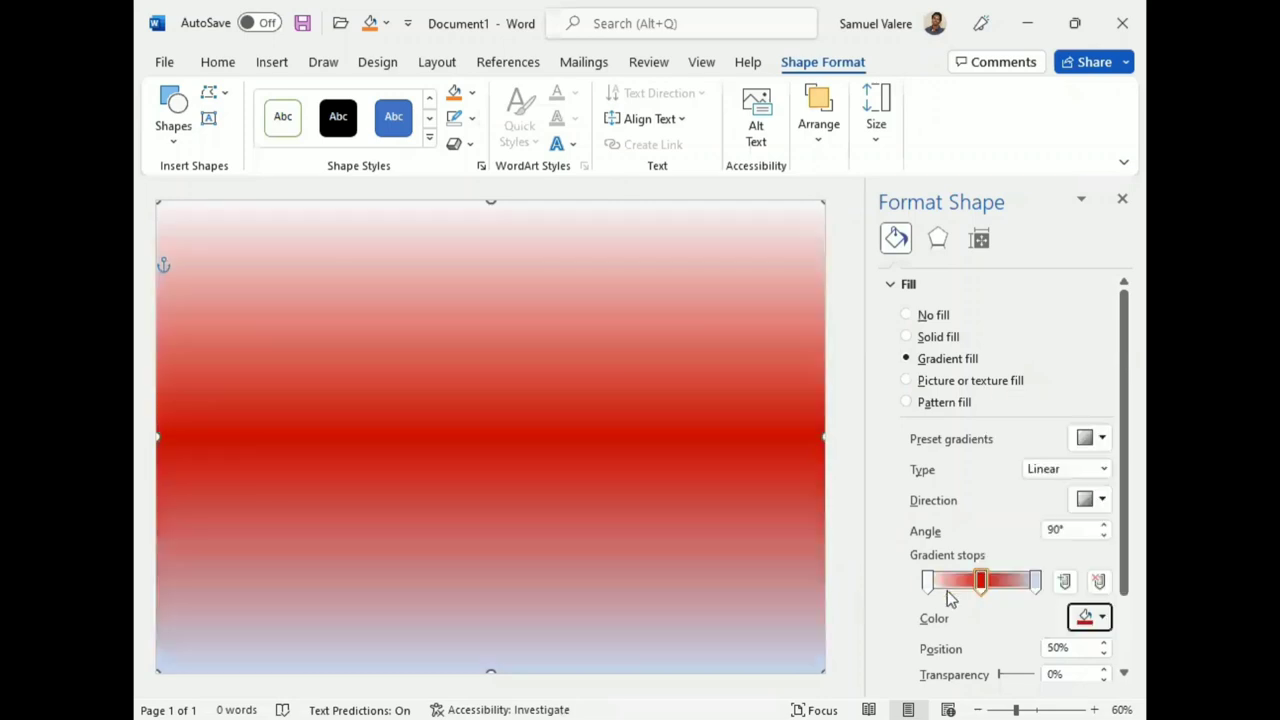
left_click(927, 581)
left_click(1104, 619)
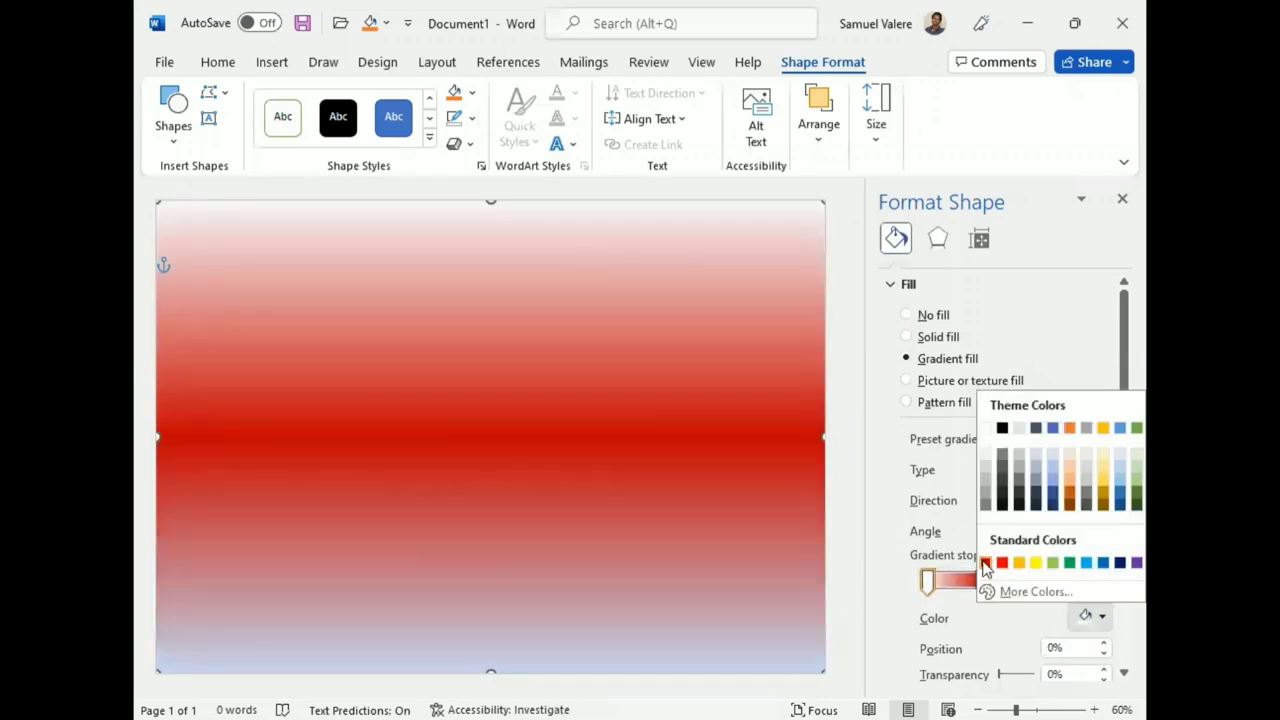
left_click(986, 563)
left_click(1104, 619)
left_click(987, 563)
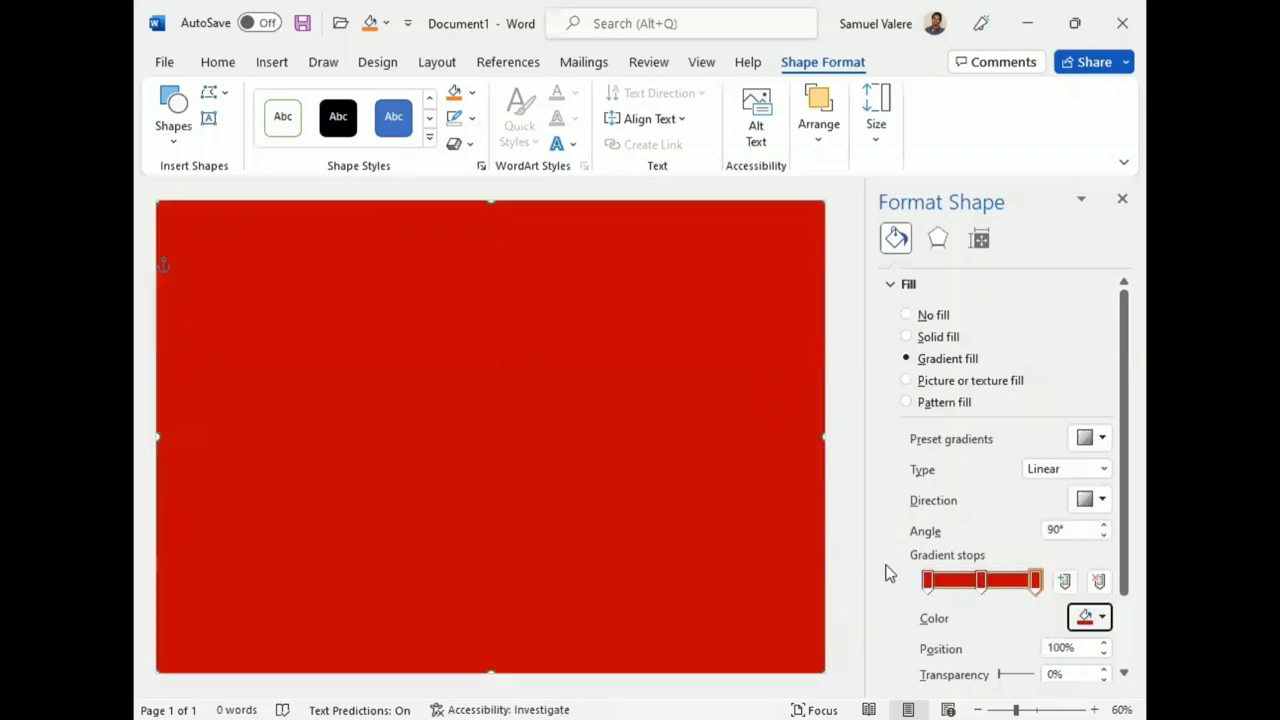
Darken the outer red stops to about -40% brightness and brighten the middle stop slightly.
scroll(886, 571, "down", 2)
left_click(1104, 616)
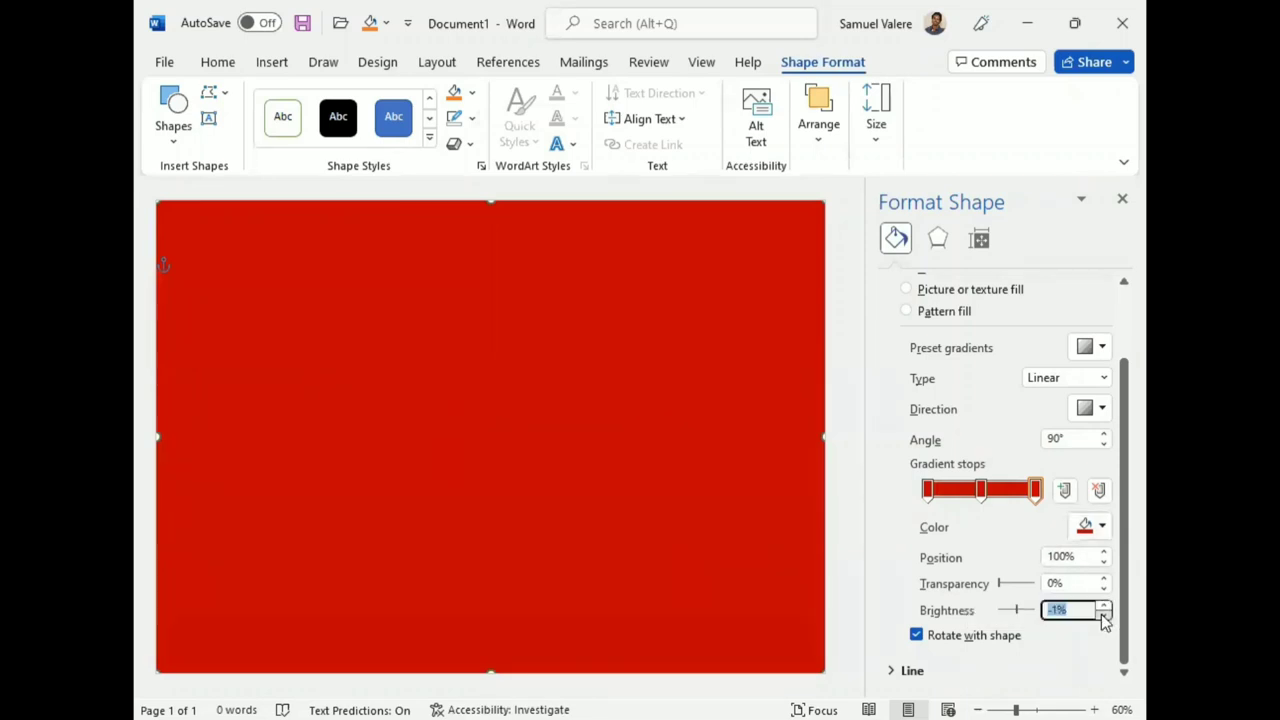
left_click(1104, 619)
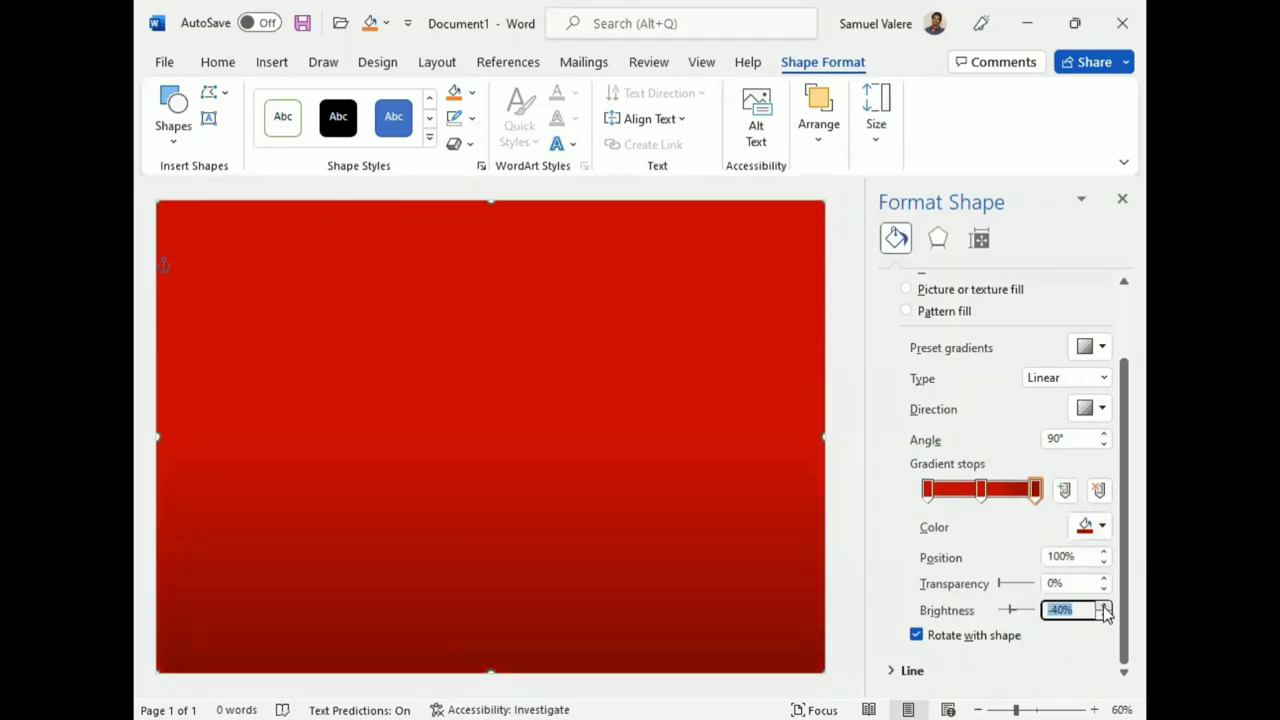
left_click(928, 490)
left_click(1104, 617)
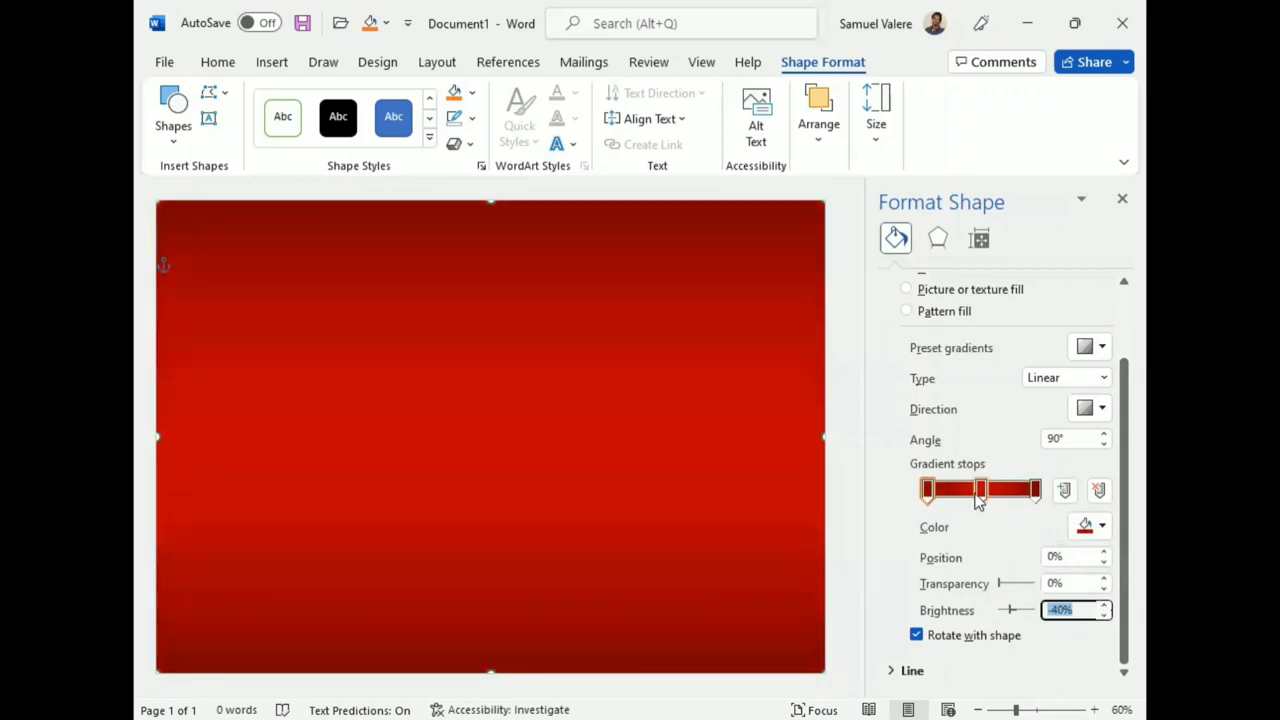
left_click(981, 490)
left_click(1105, 606)
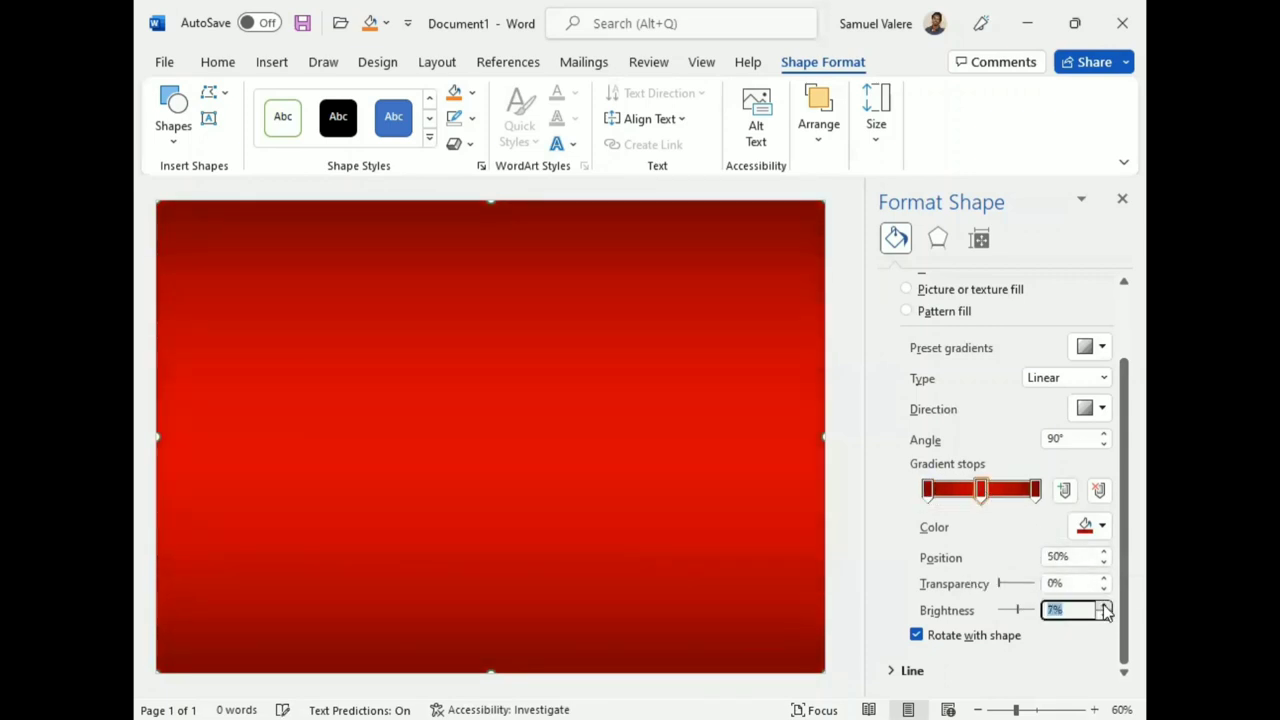
Make the gradient run horizontally and pull the outer stops inward, the right one to 95%.
left_click(1100, 409)
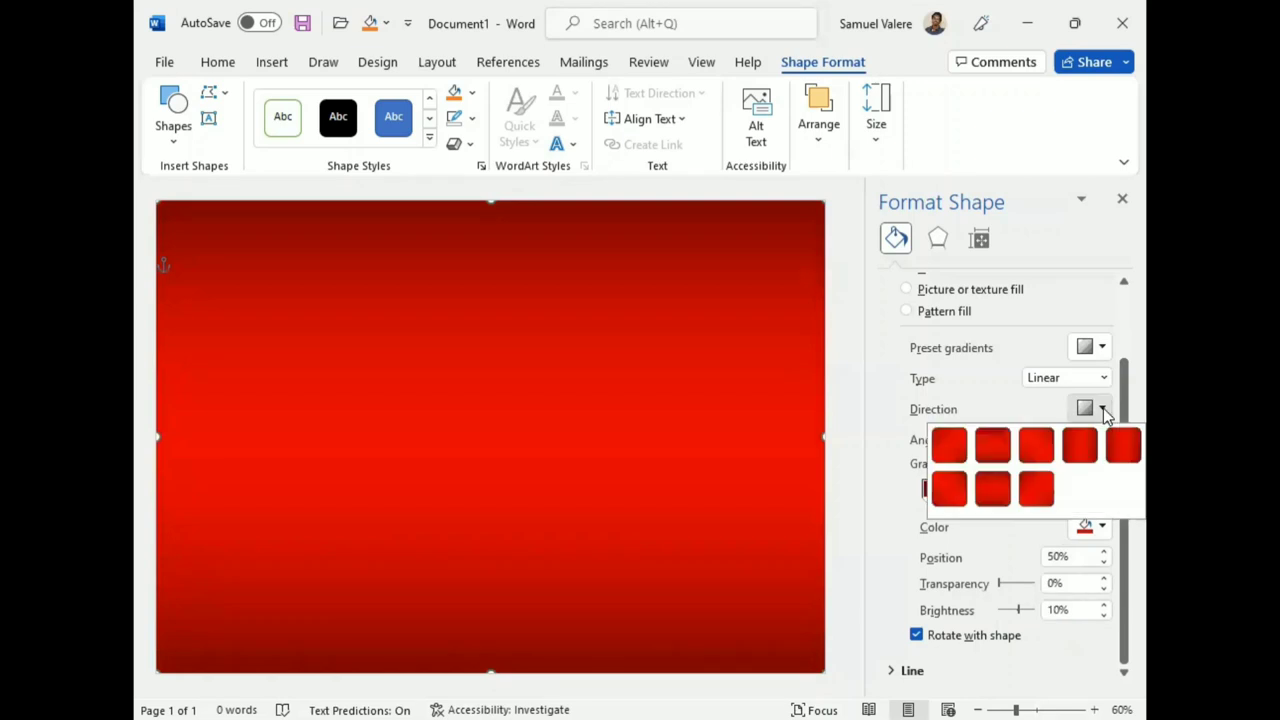
left_click(1118, 451)
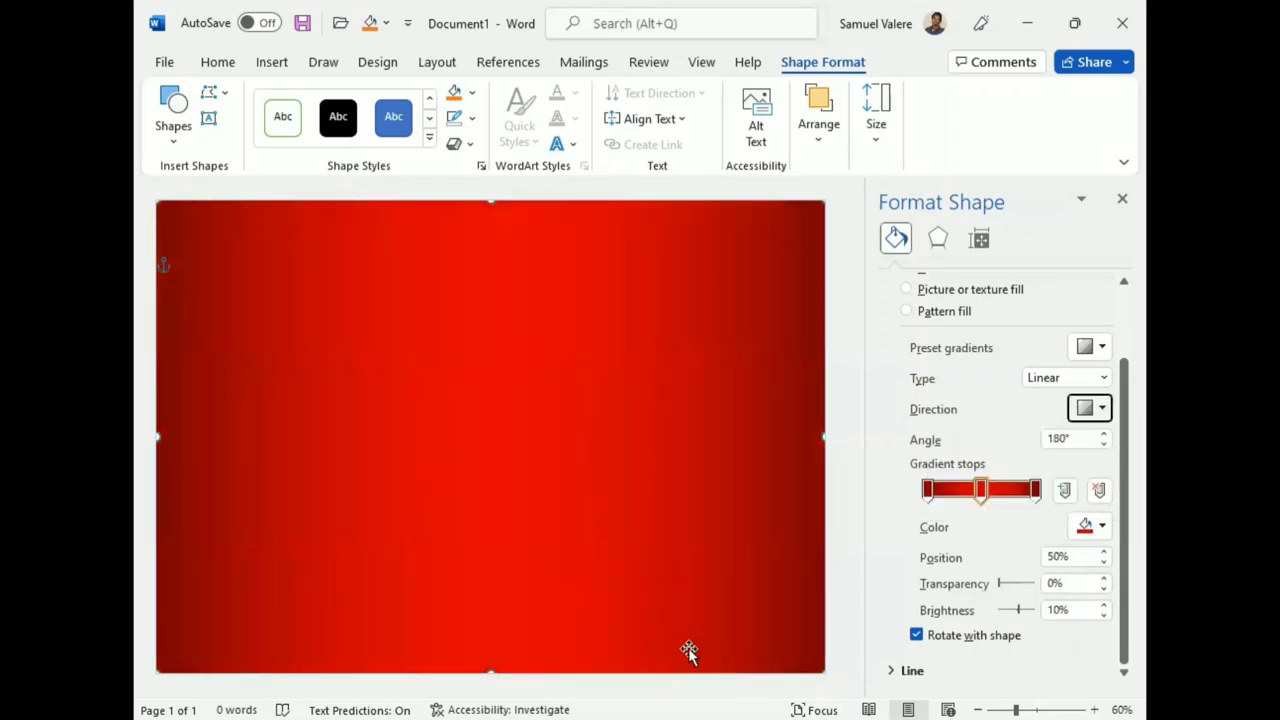
left_click_drag(927, 489, 932, 489)
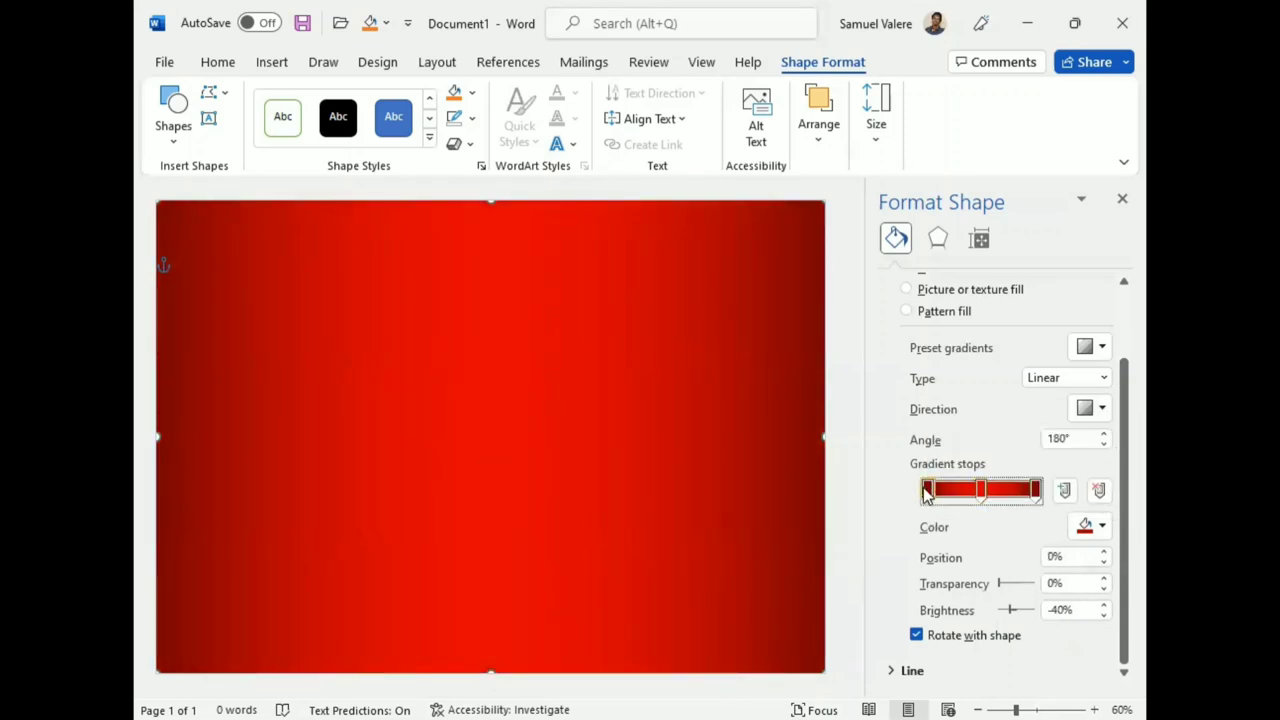
left_click(1035, 490)
left_click_drag(1034, 492, 1029, 493)
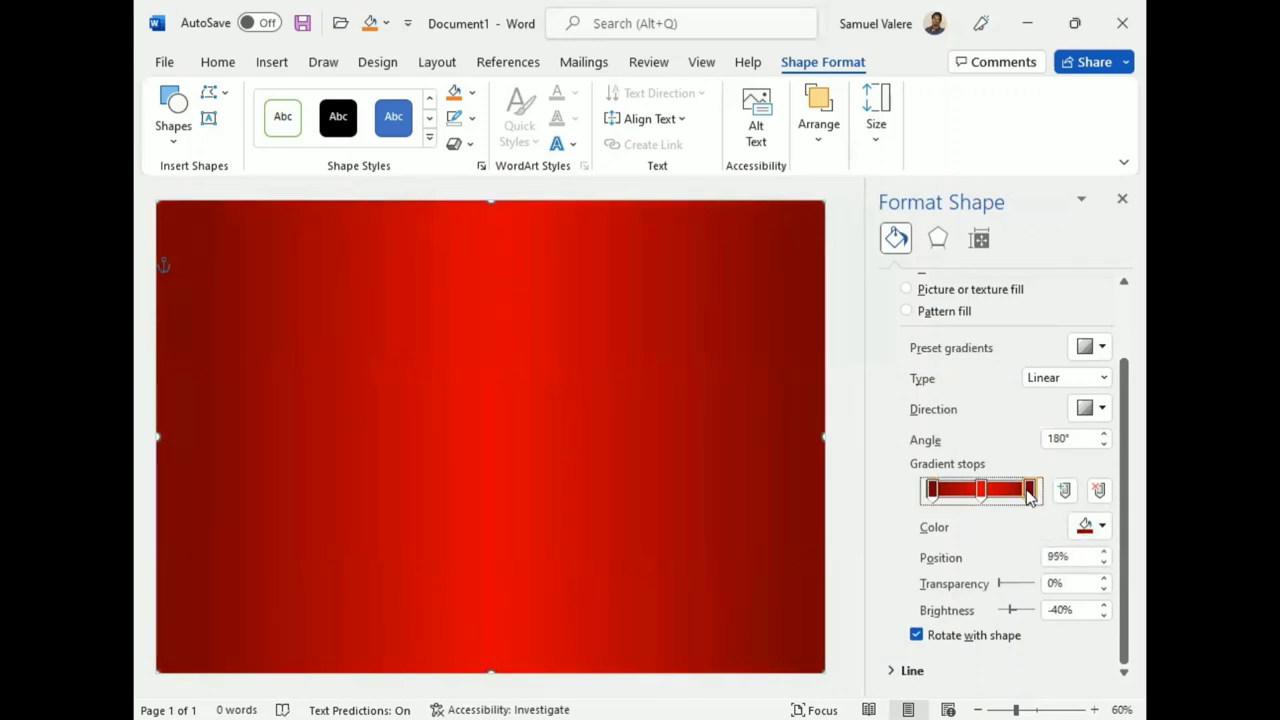
left_click(1121, 202)
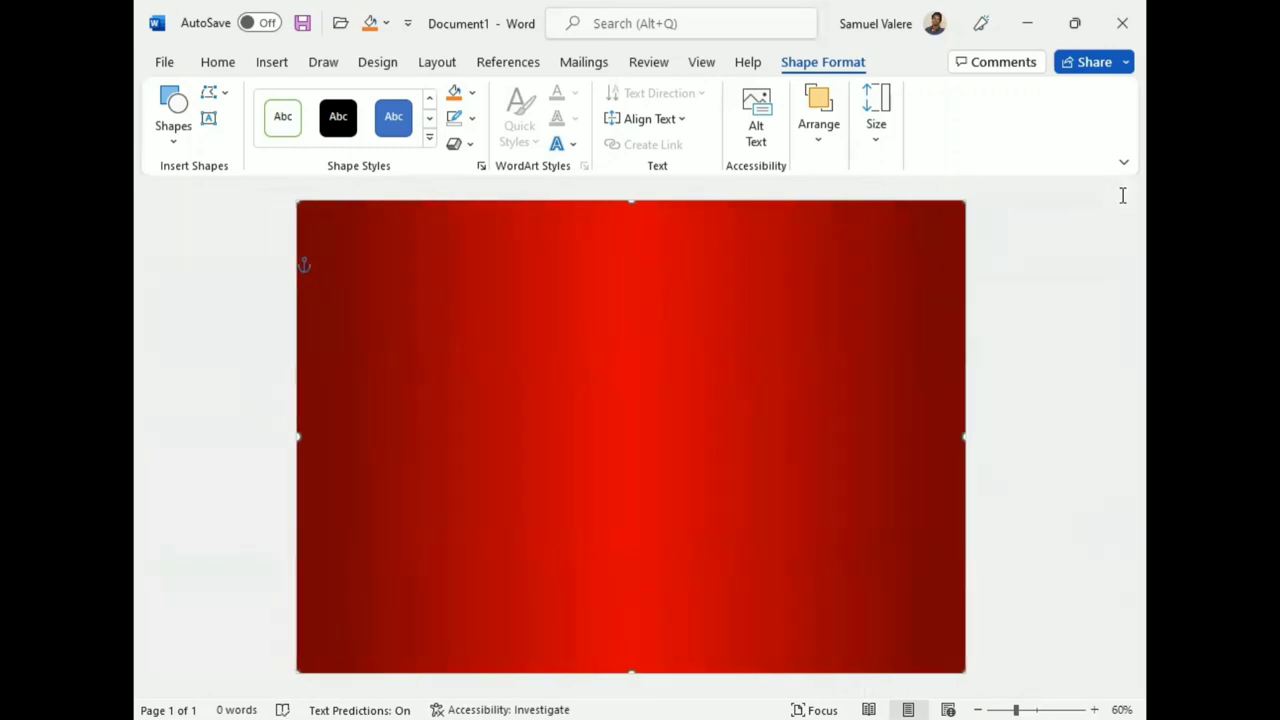
Draw a Flowchart decision diamond on the red background and stretch its points to the page edges.
left_click(173, 140)
left_click(204, 660)
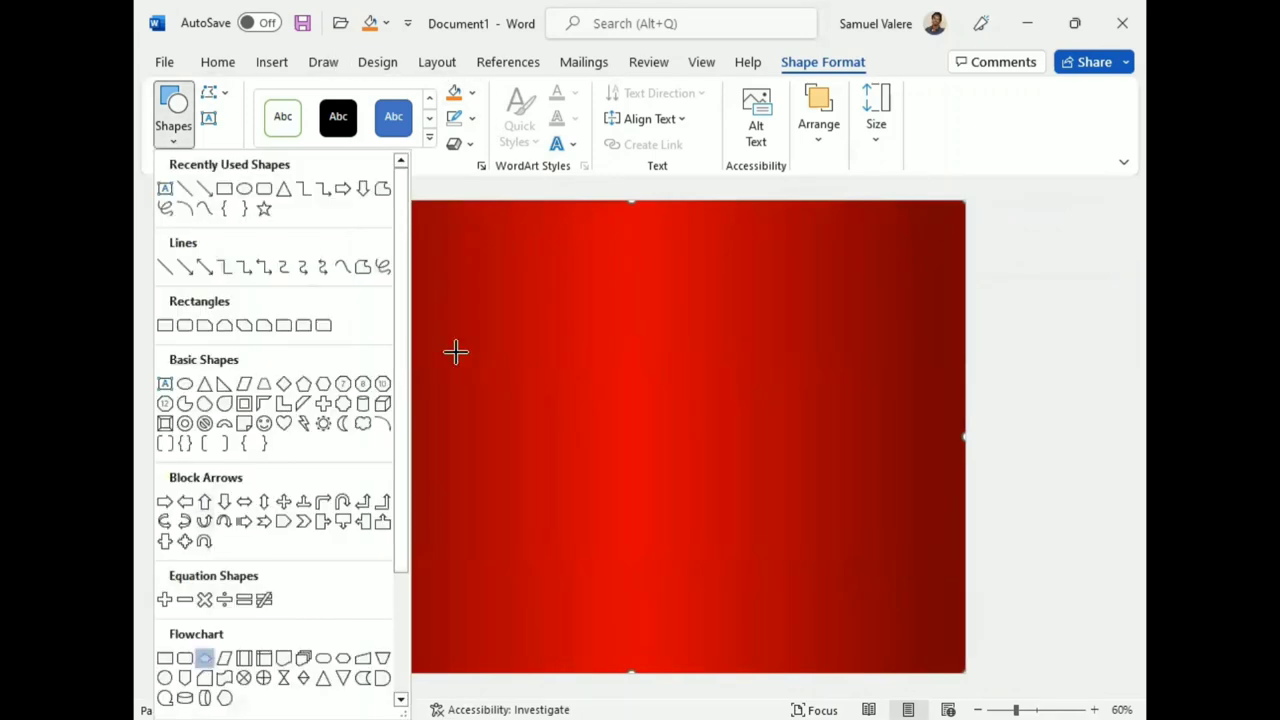
left_click_drag(456, 352, 957, 563)
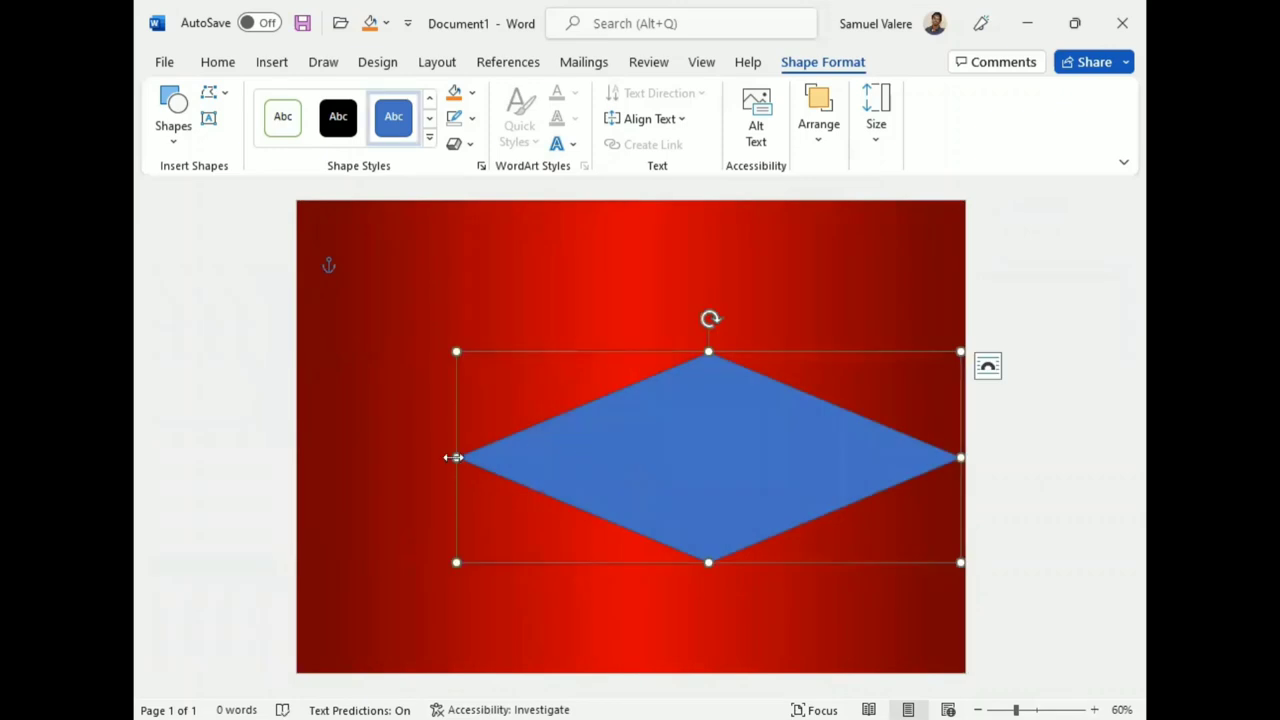
left_click_drag(458, 458, 298, 458)
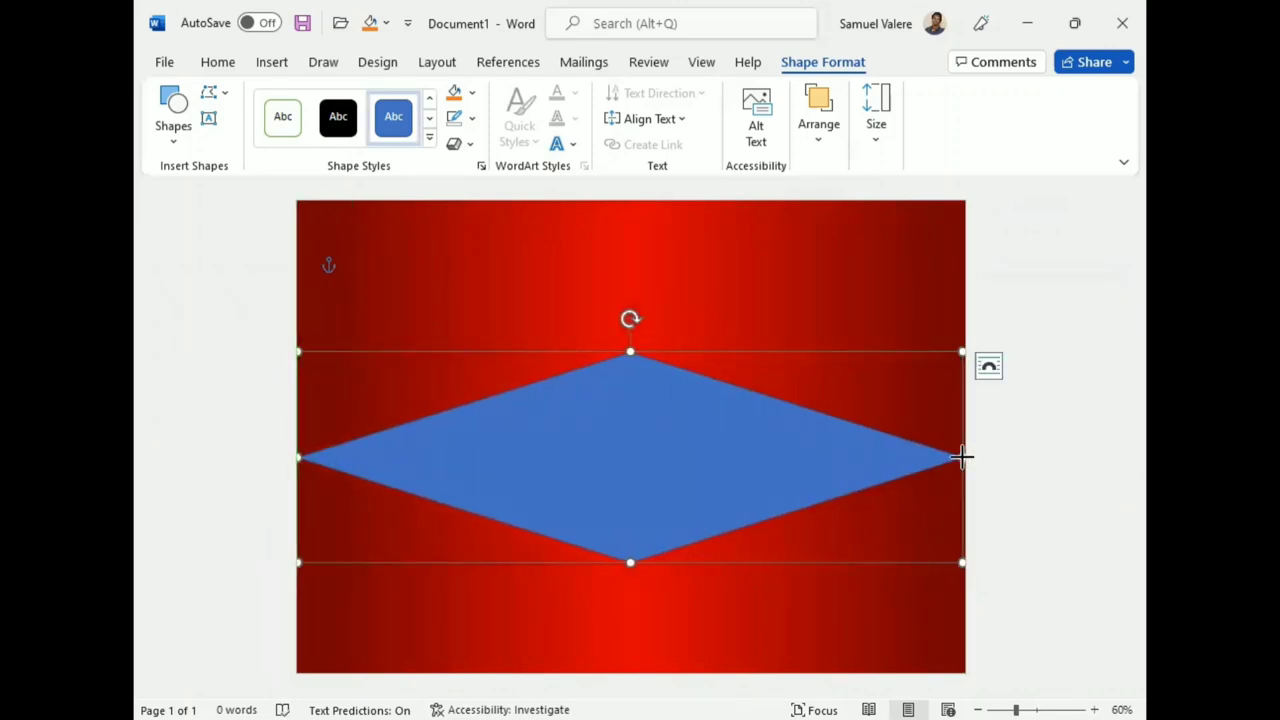
left_click_drag(631, 353, 616, 157)
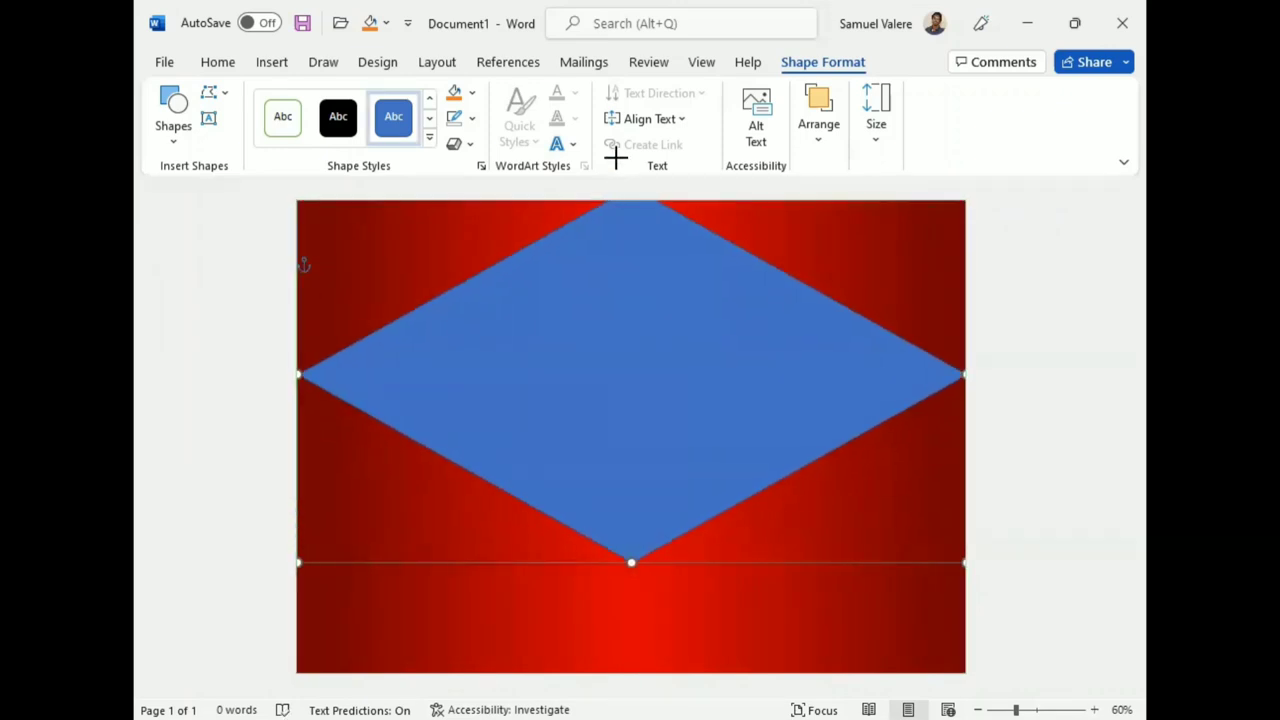
mouse_move(631, 562)
left_mouse_down()
mouse_move(615, 672)
mouse_move(631, 718)
left_mouse_up()
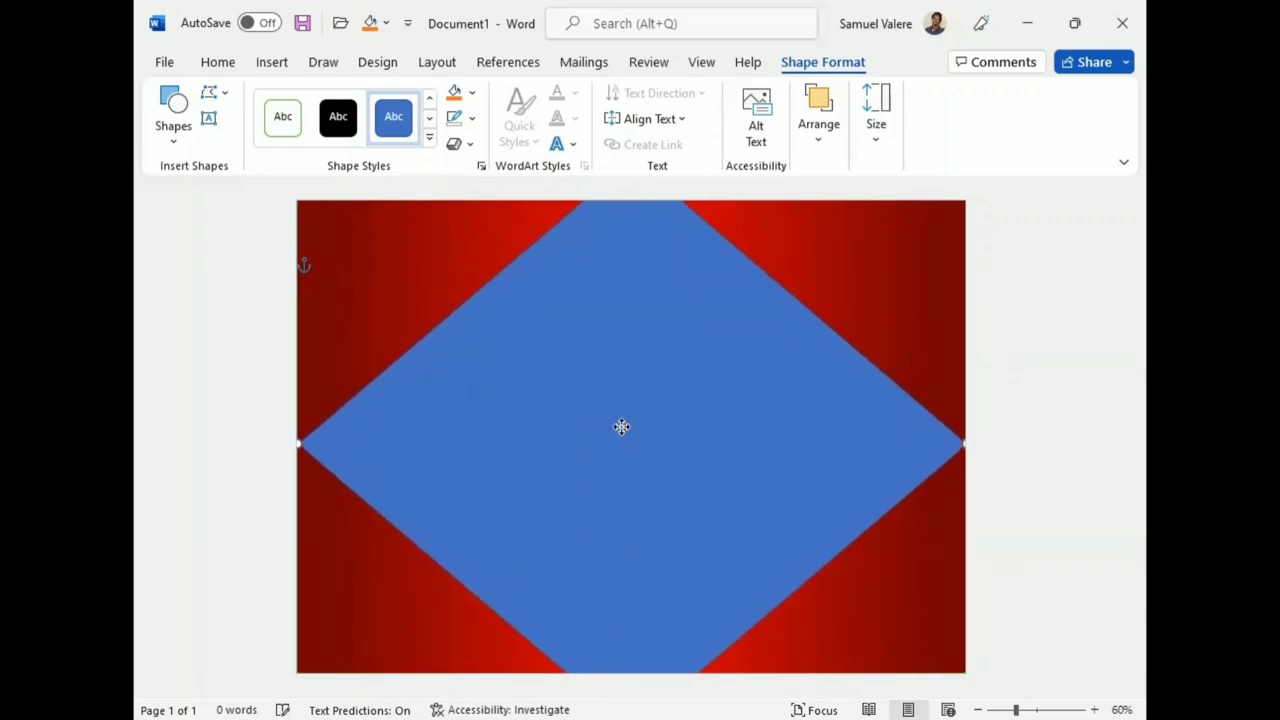
left_click_drag(623, 452, 612, 434)
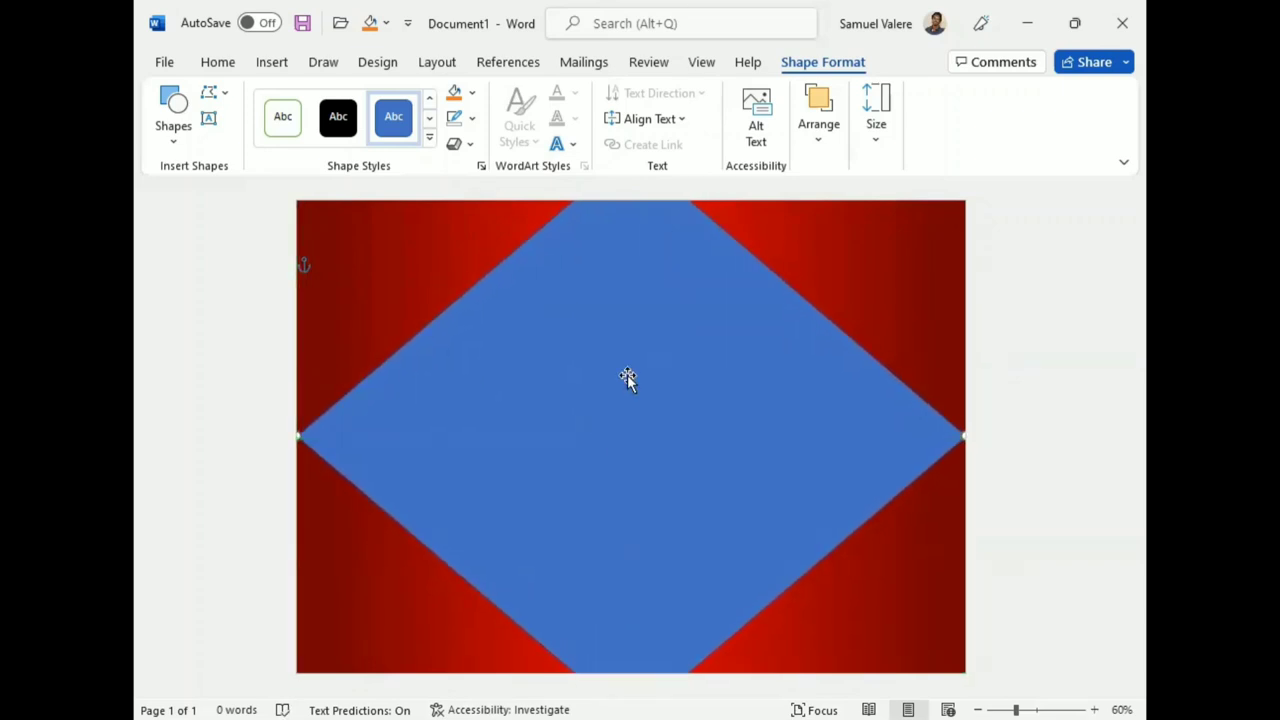
left_click(472, 118)
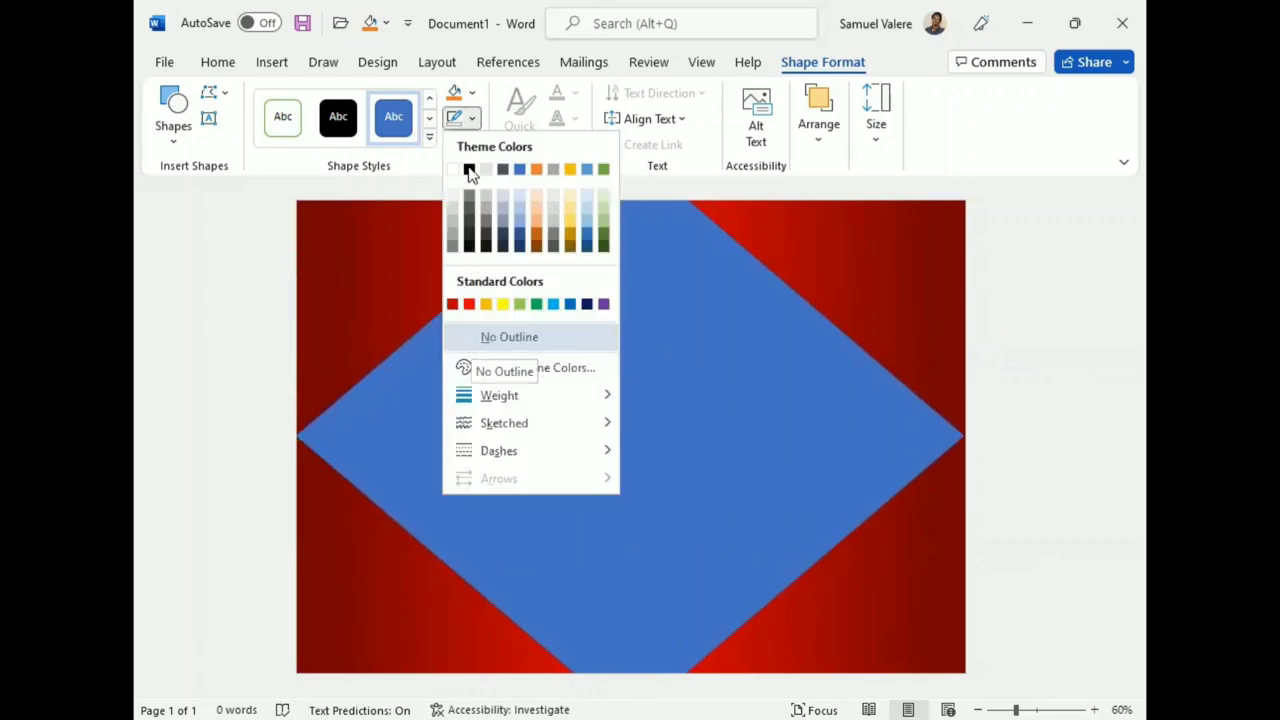
Give the diamond a black outline and a dark blue gradient fill.
left_click(469, 170)
left_click(472, 92)
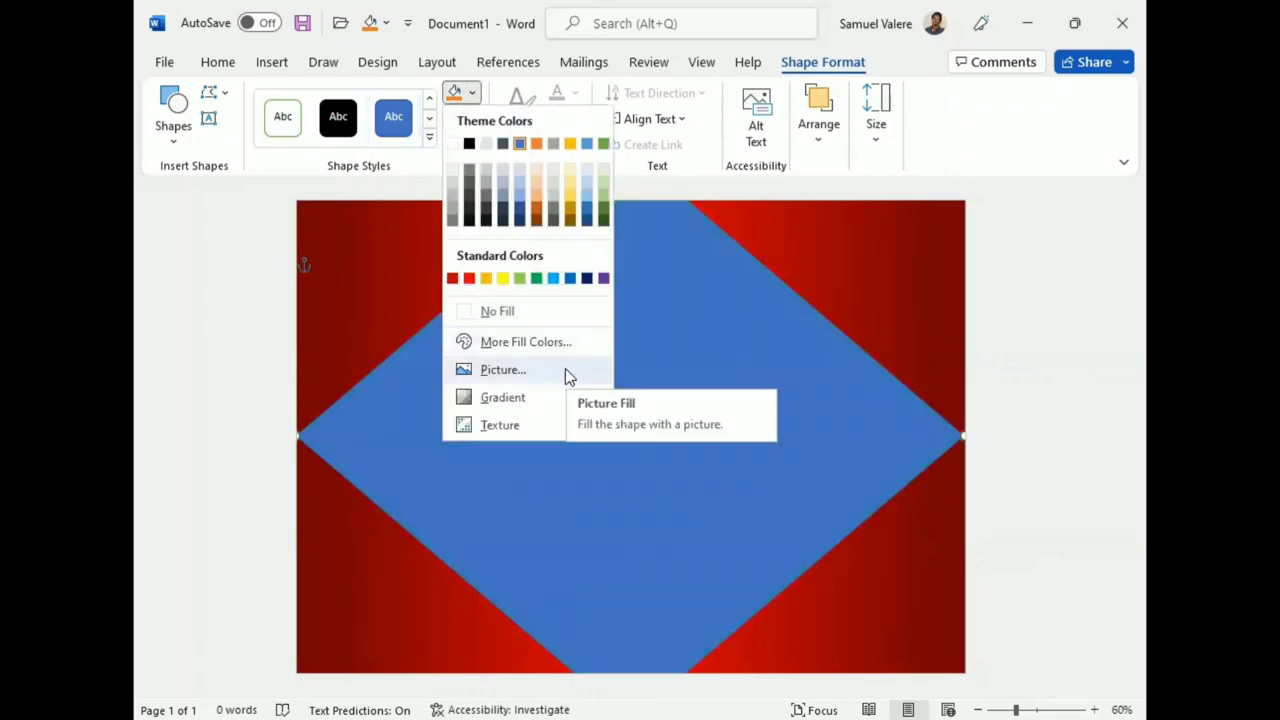
mouse_move(528, 397)
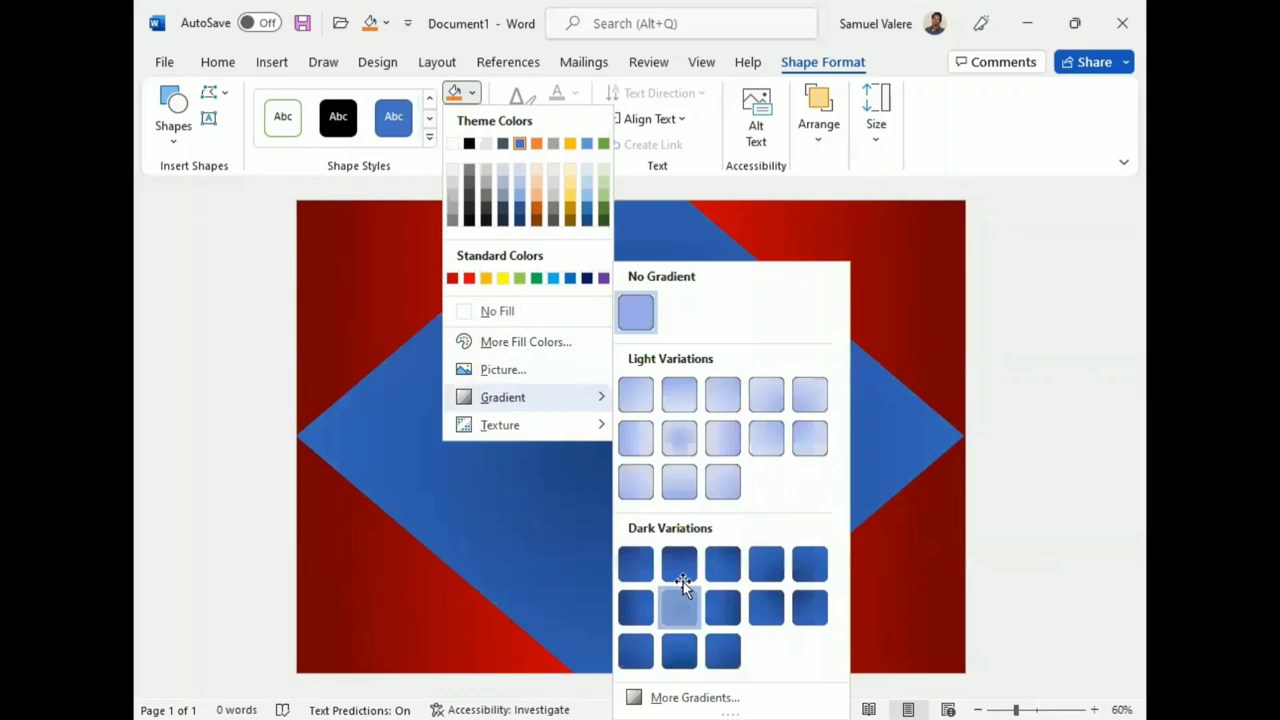
left_click(680, 580)
Recolour the diamond's right and middle gradient stops dark blue.
left_click(472, 92)
mouse_move(543, 417)
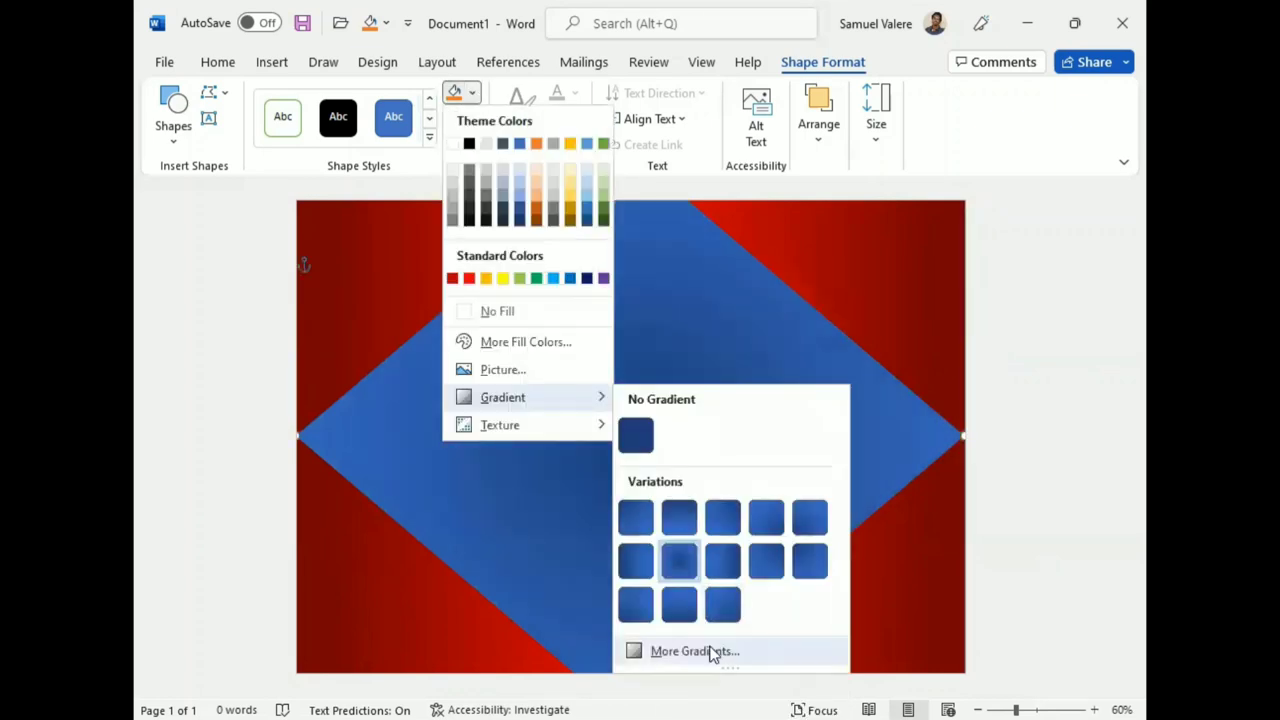
left_click(712, 652)
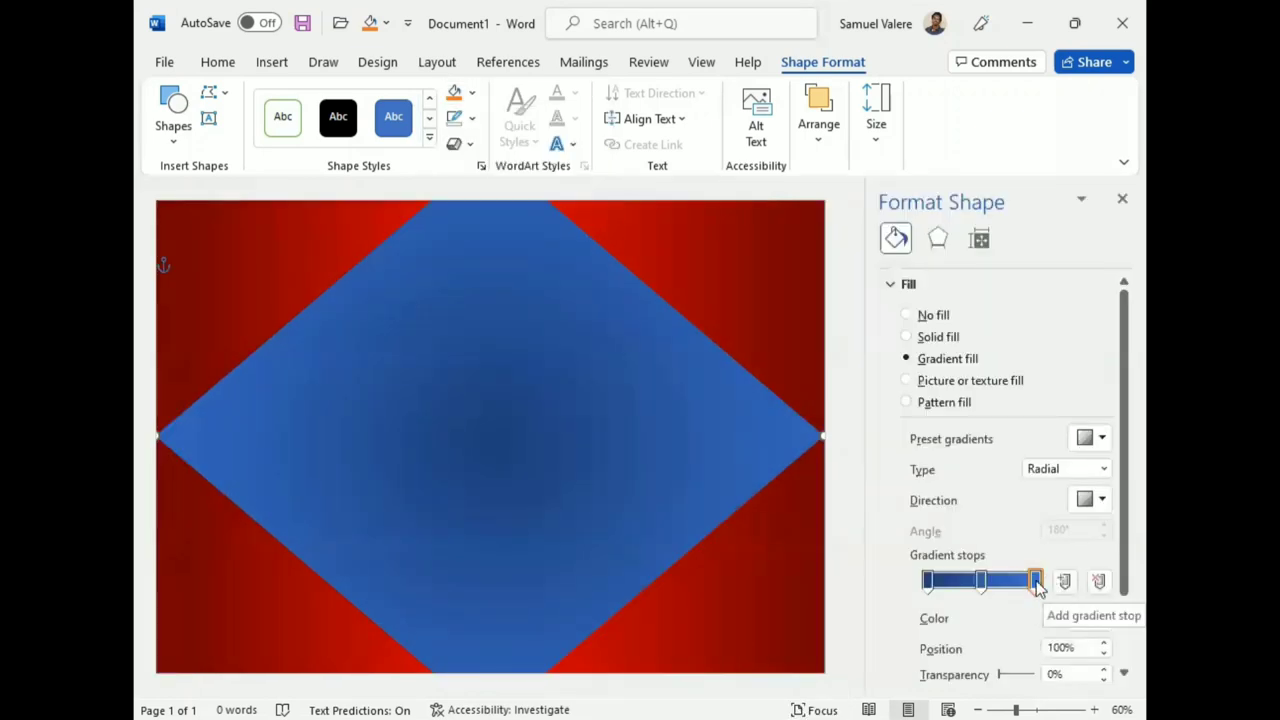
left_click(1089, 618)
left_click(1112, 563)
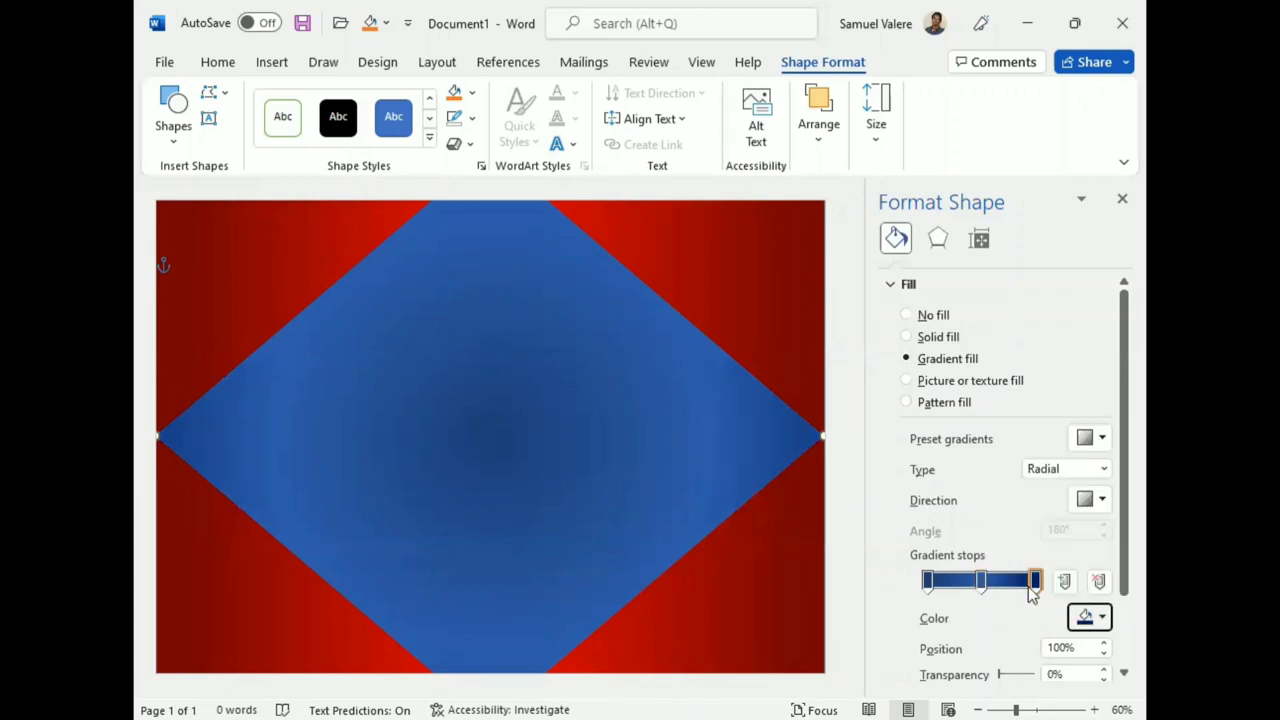
left_click(980, 580)
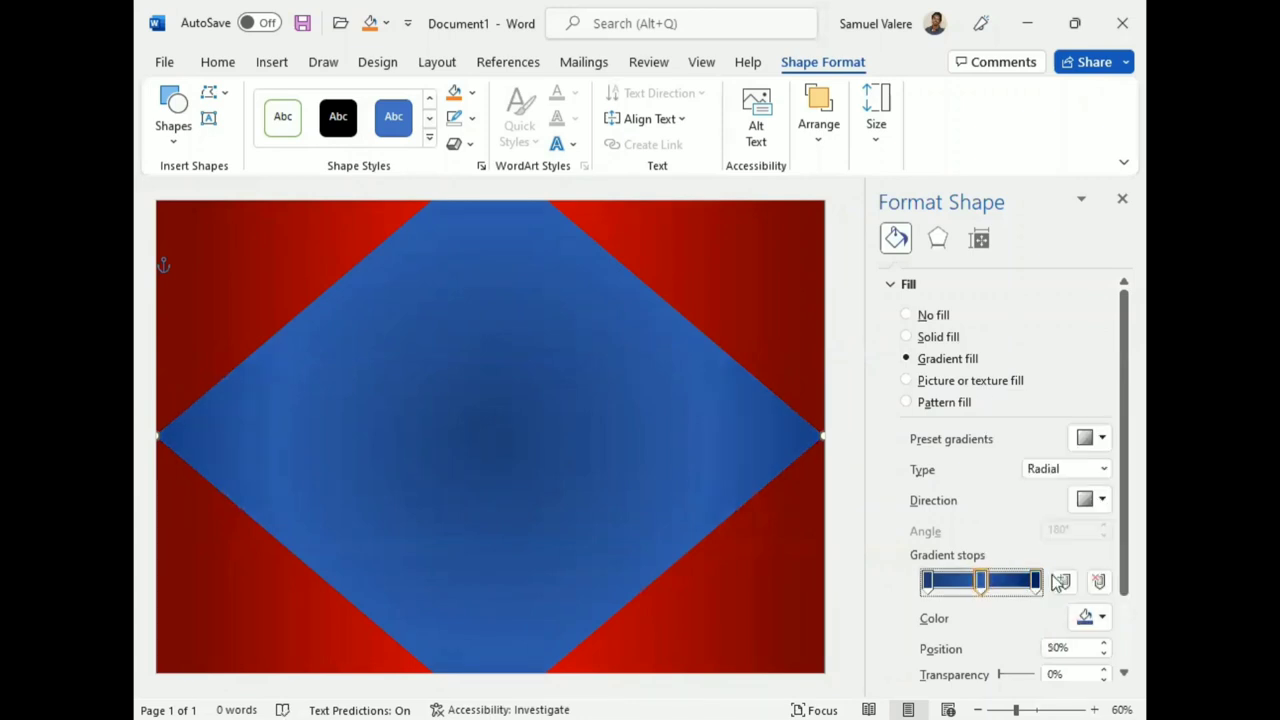
left_click(1105, 620)
left_click(1120, 563)
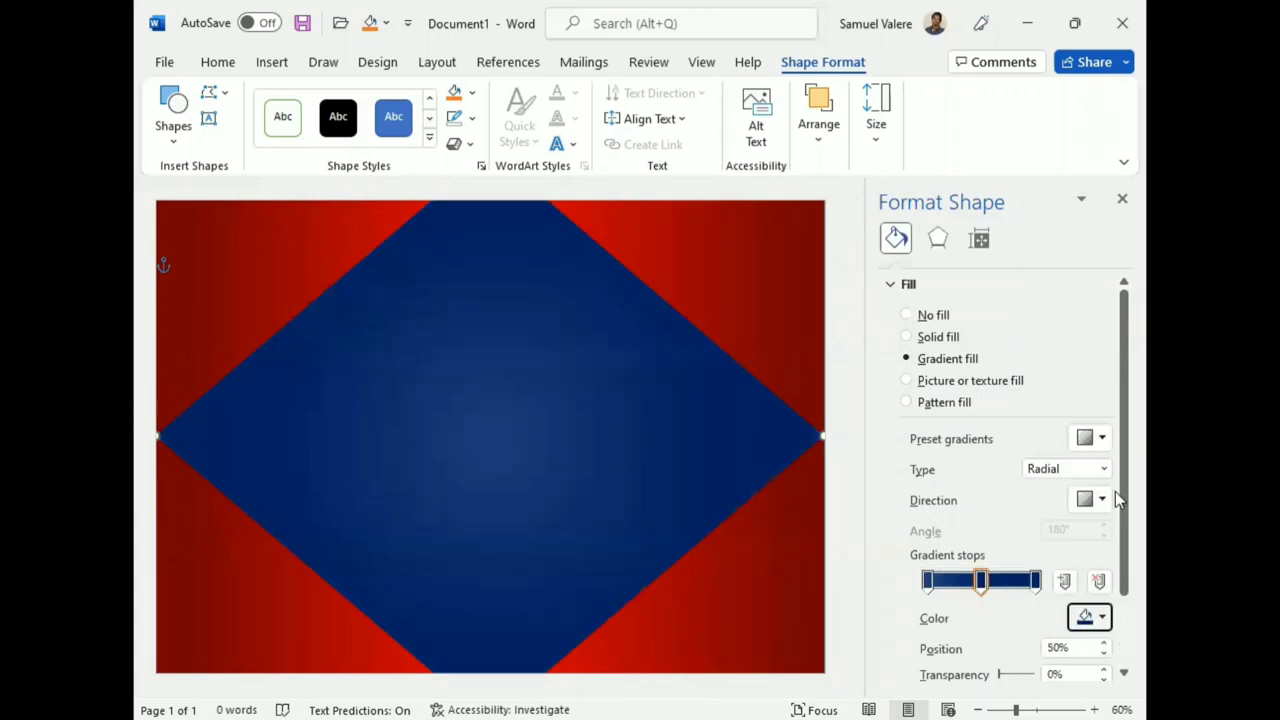
Lower the brightness of the middle and right stops and raise the left stop's brightness.
left_click_drag(1120, 497, 1118, 595)
left_click(1104, 614)
left_click(1104, 614)
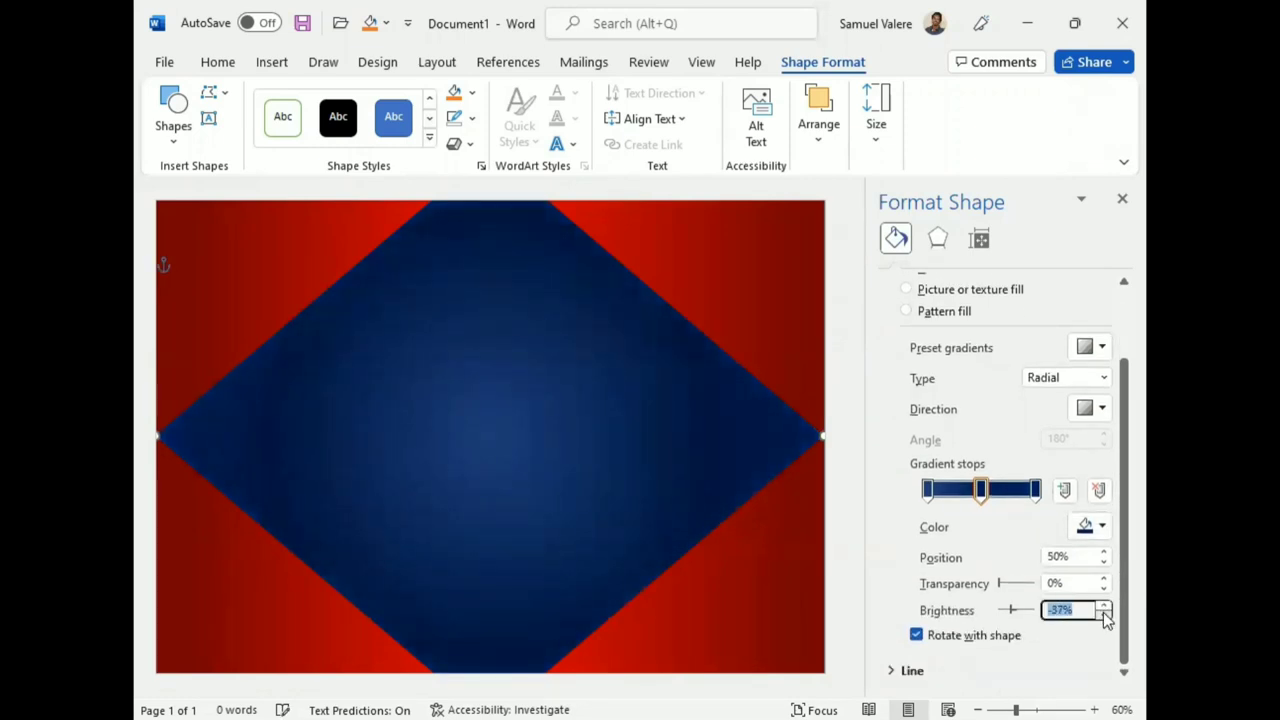
left_click(1035, 489)
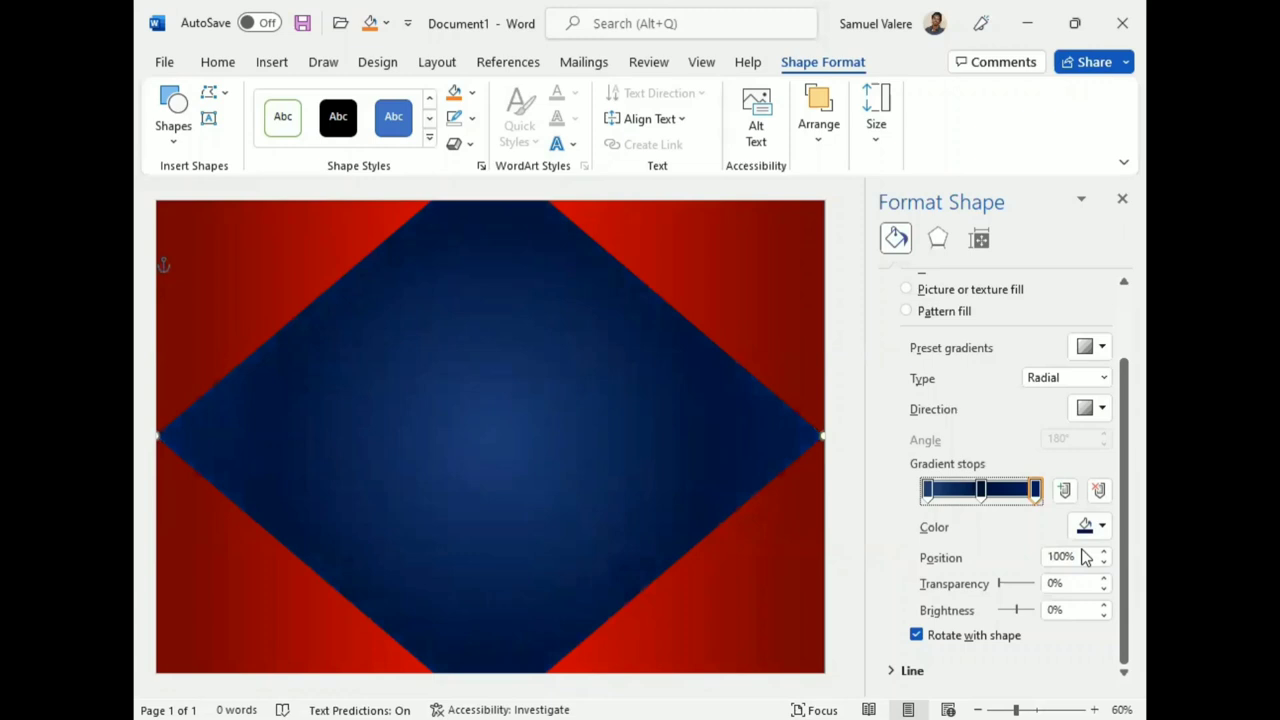
left_click(1104, 614)
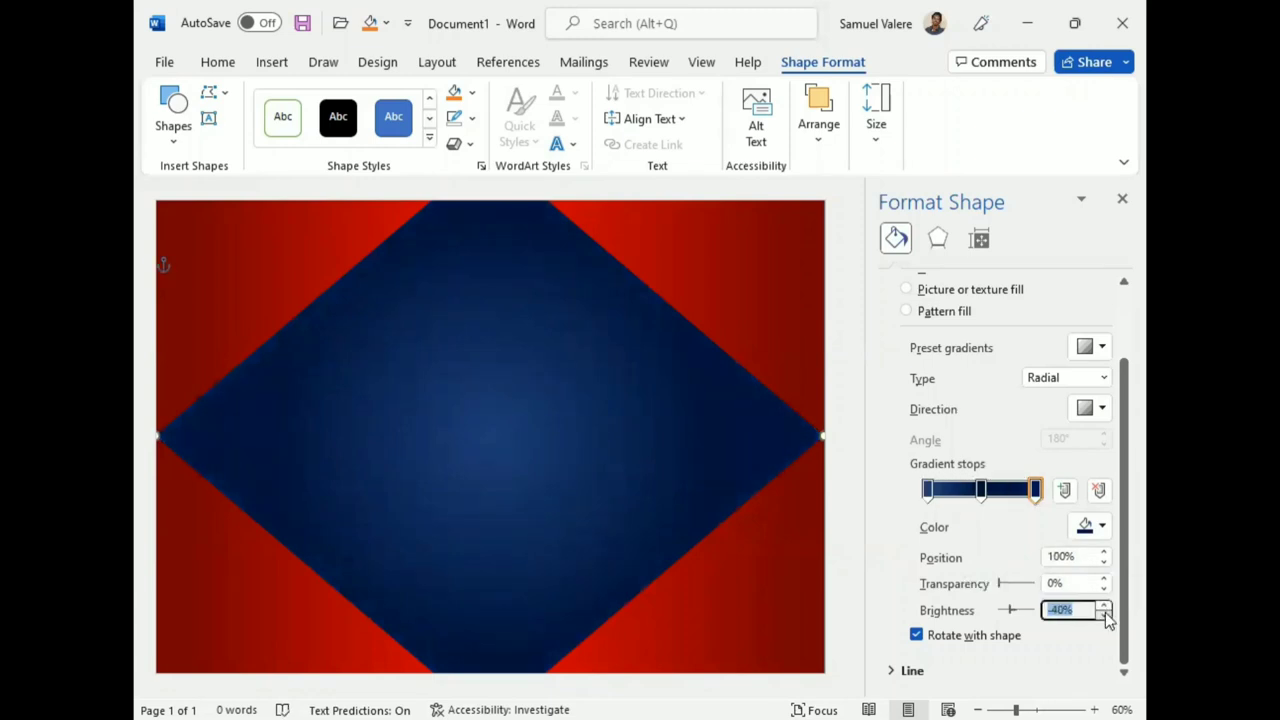
left_click(927, 489)
left_click(1104, 606)
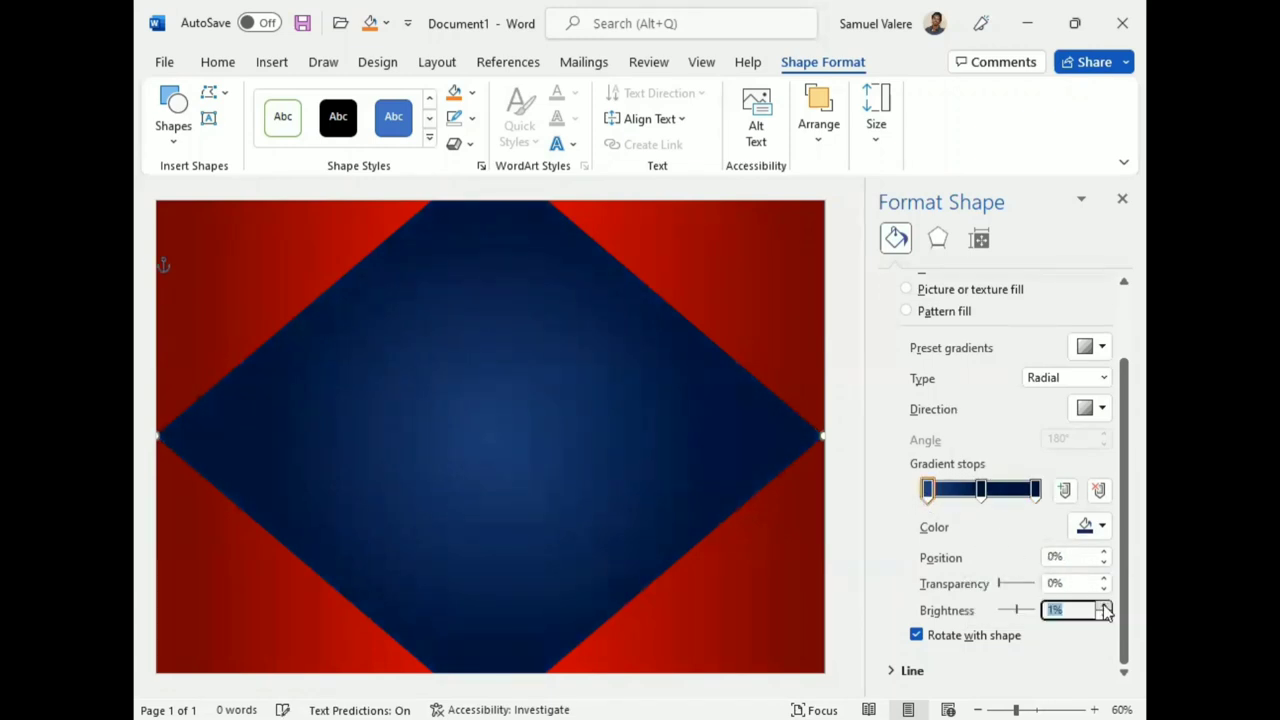
left_click(1104, 606)
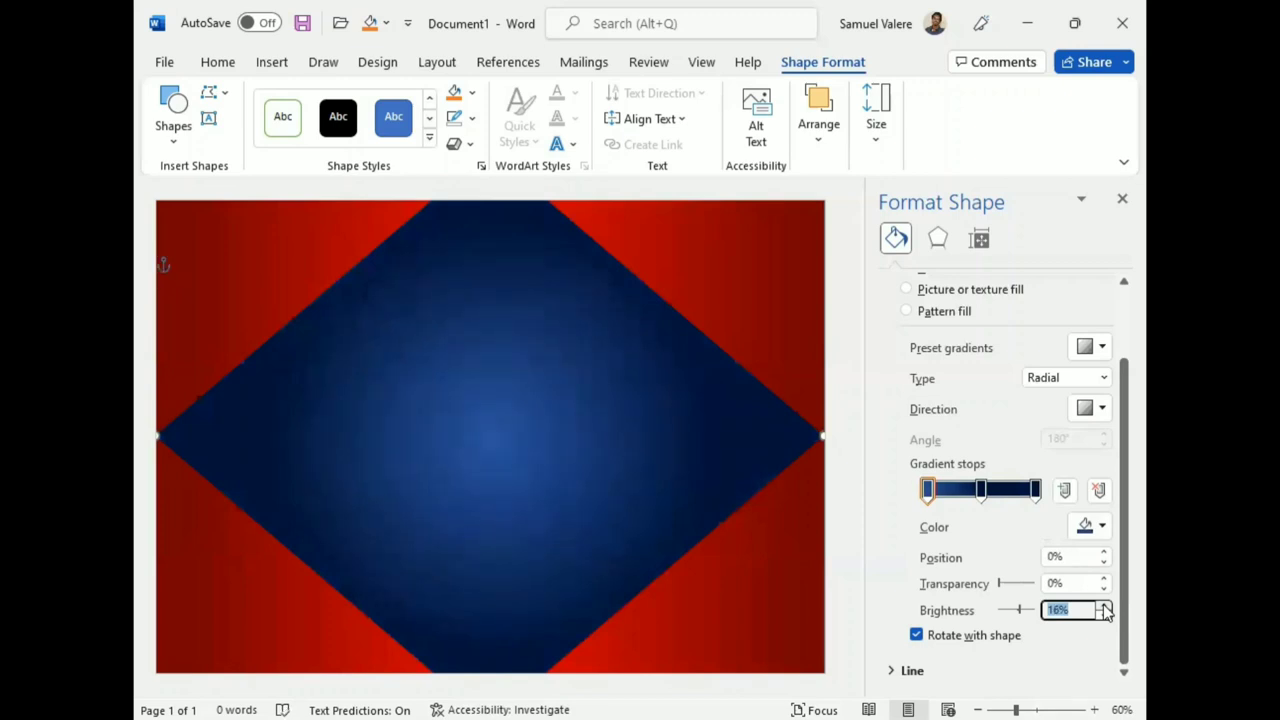
Add a bright gradient stop near the left end for a glowing centre.
left_click(980, 490)
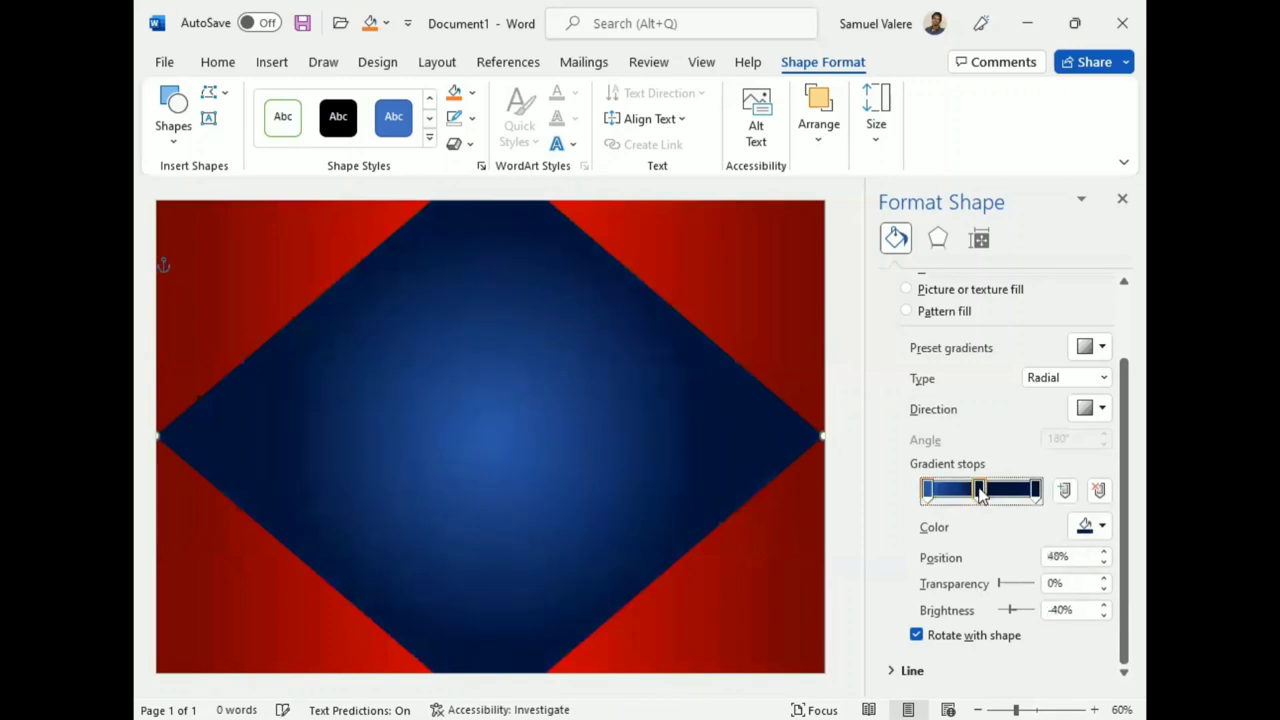
left_click(931, 490)
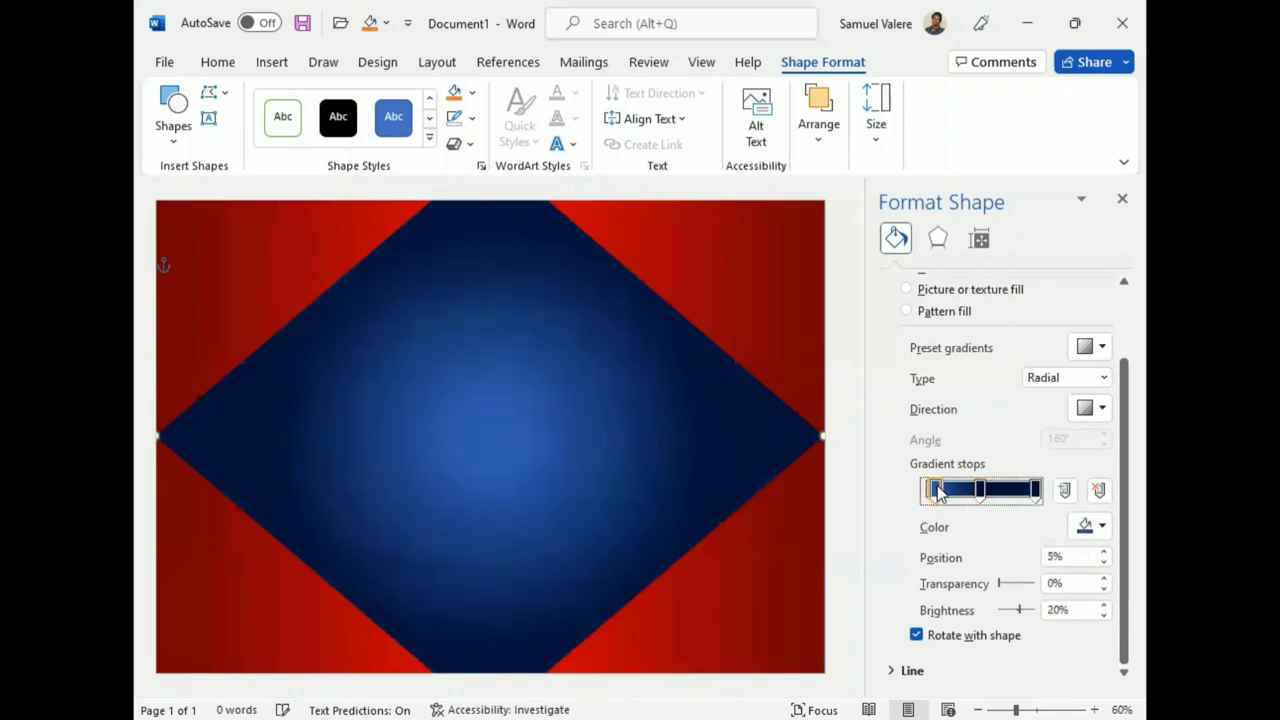
left_click_drag(931, 490, 938, 492)
left_click(1122, 199)
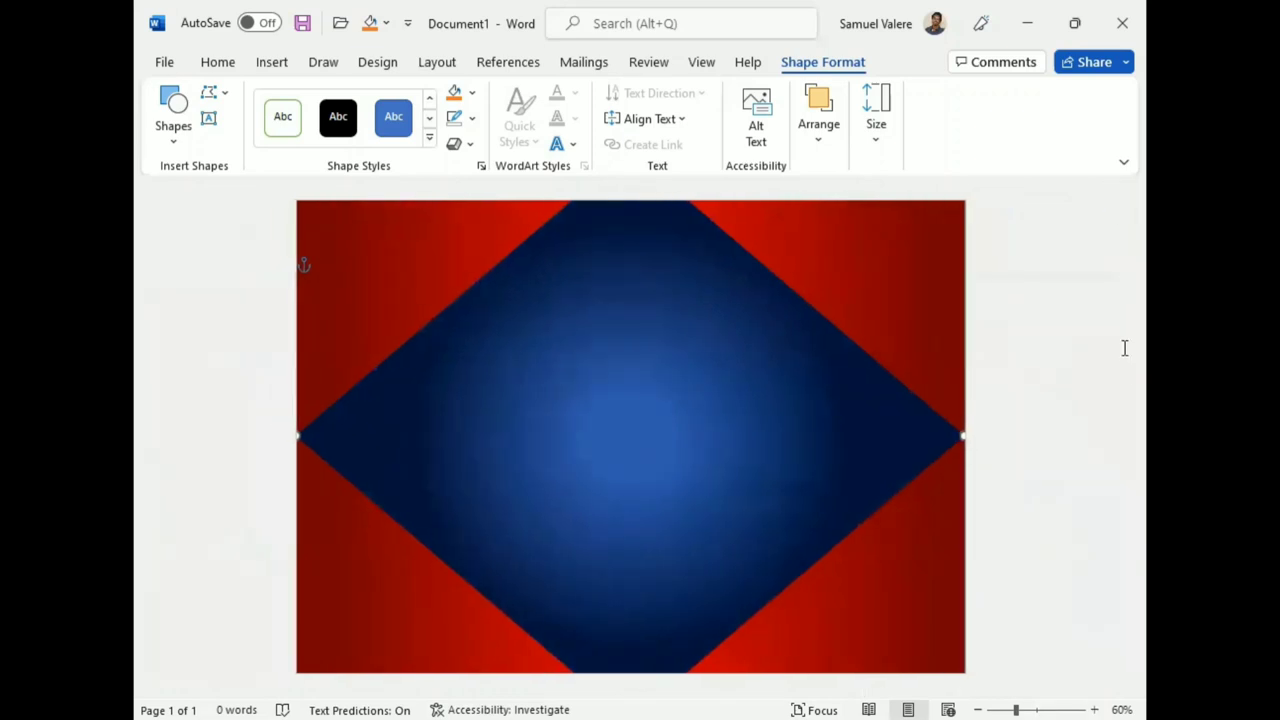
Apply a black Inside: Center shadow preset to the diamond.
left_click(470, 148)
mouse_move(563, 237)
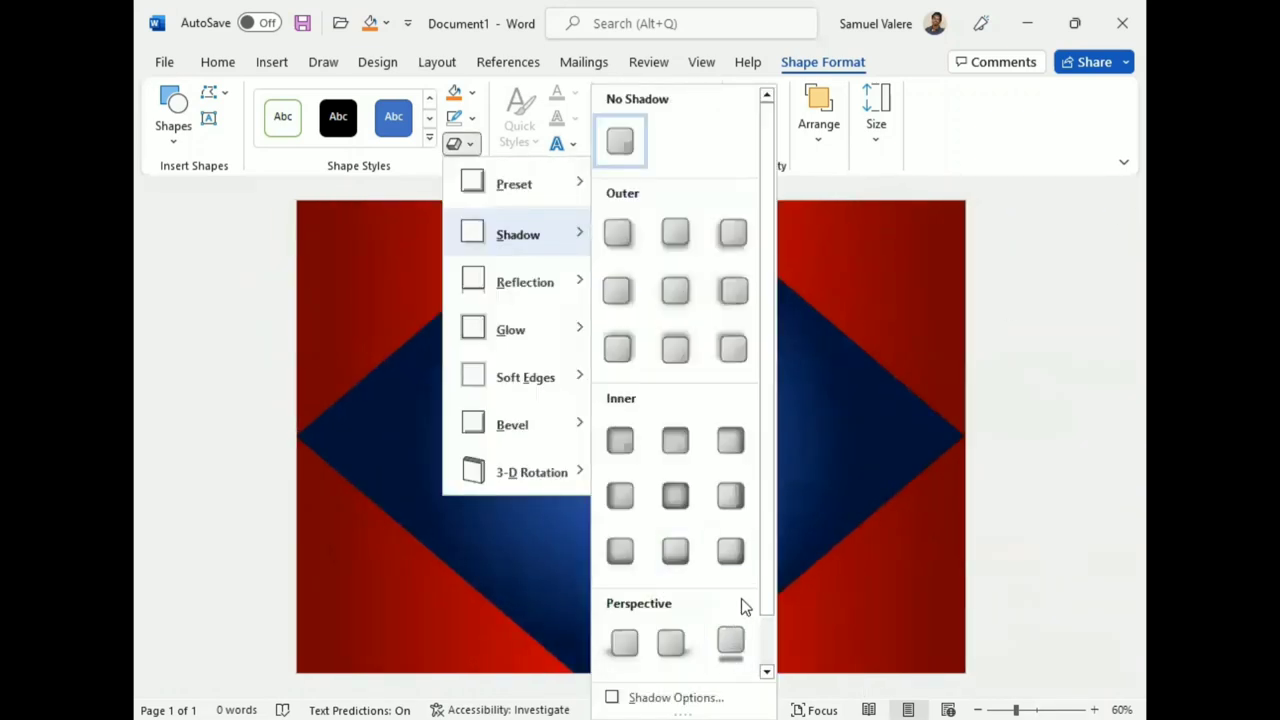
scroll(742, 606, "down", 1)
left_click(676, 697)
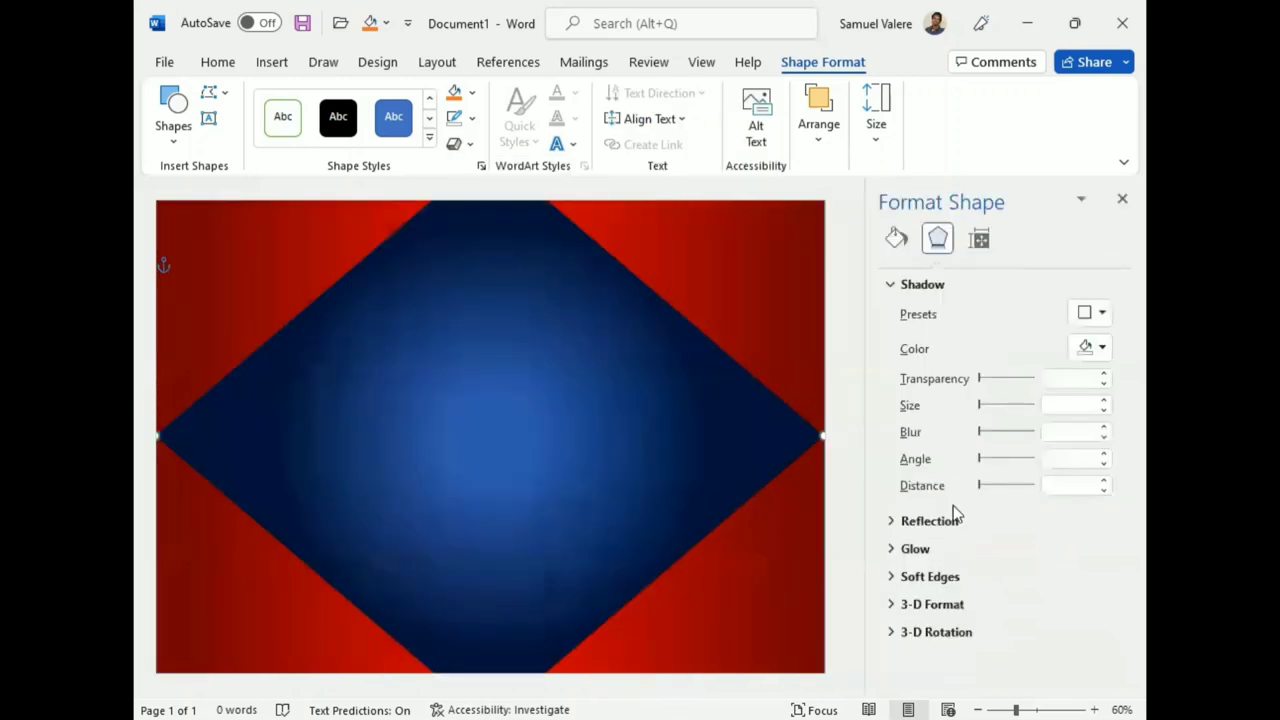
left_click(1102, 318)
scroll(1040, 450, "down", 3)
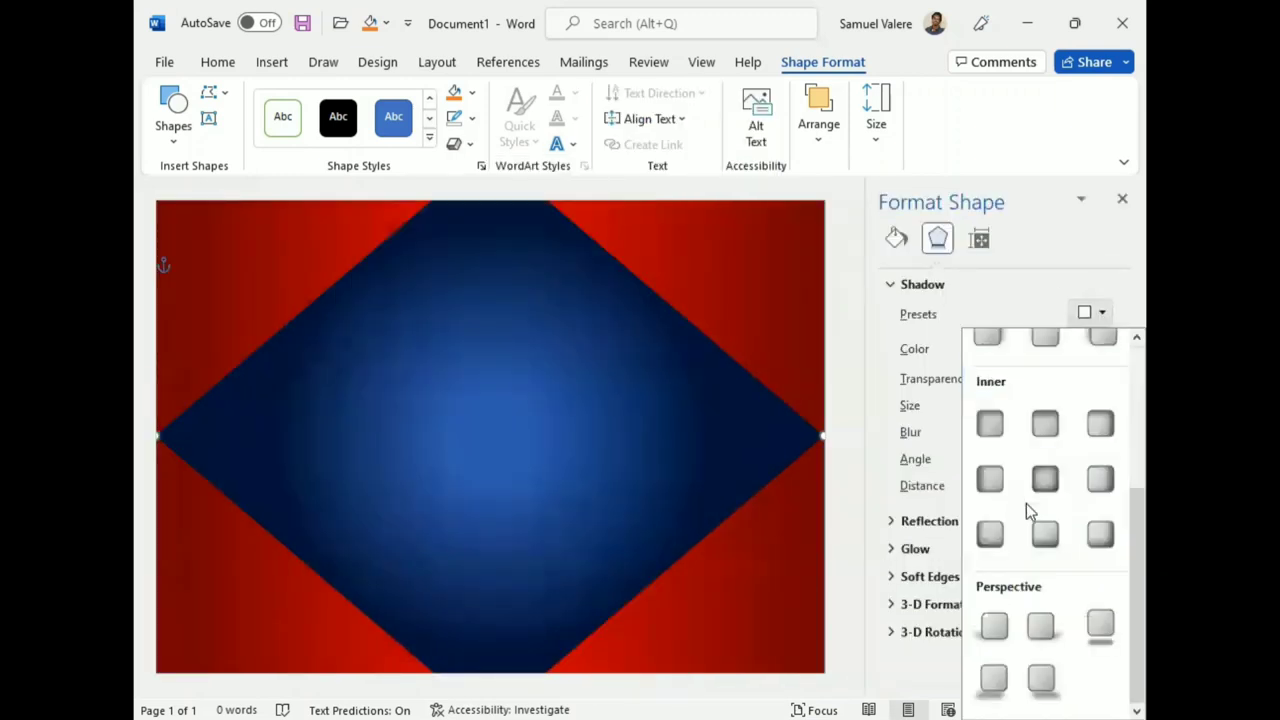
left_click(1046, 480)
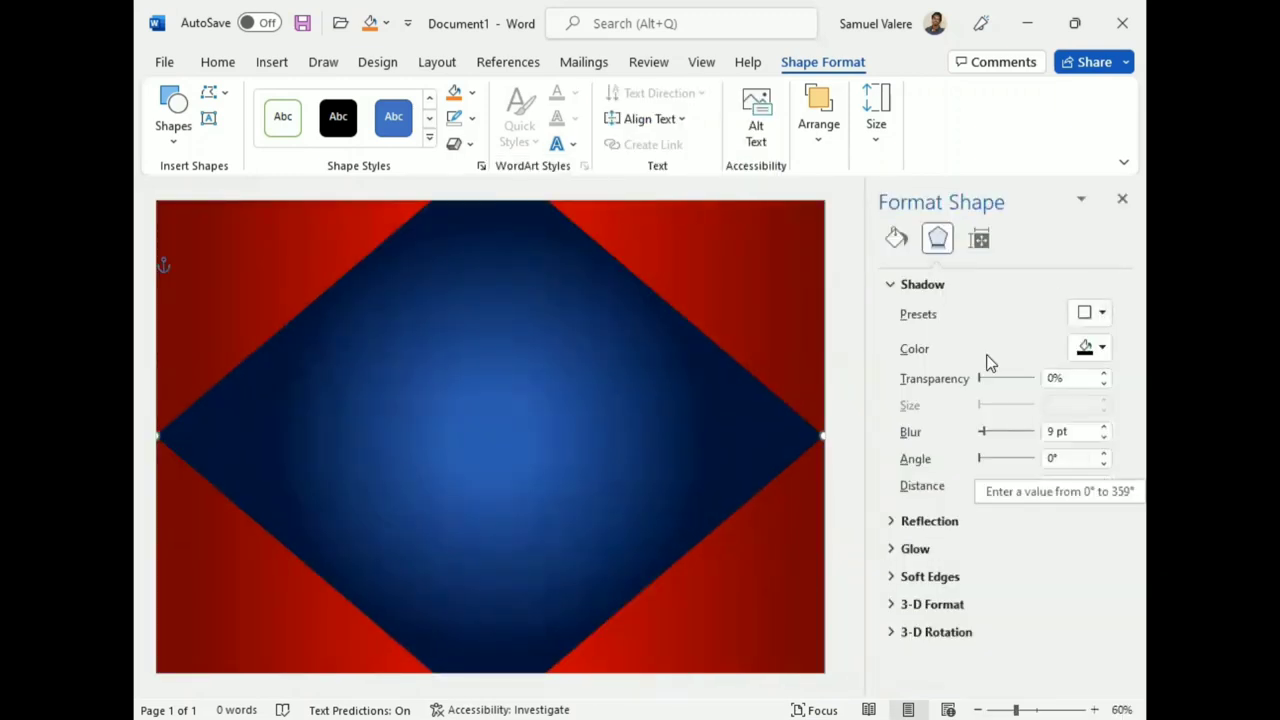
left_click(1086, 348)
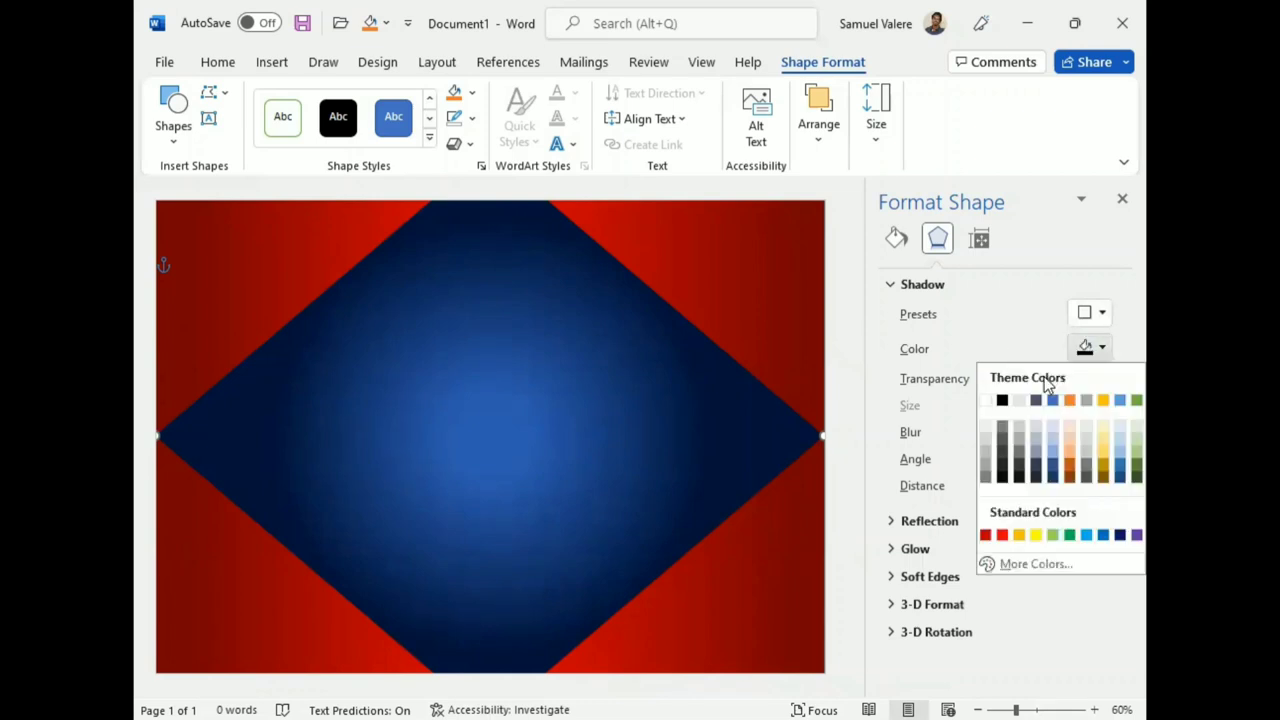
left_click(1000, 396)
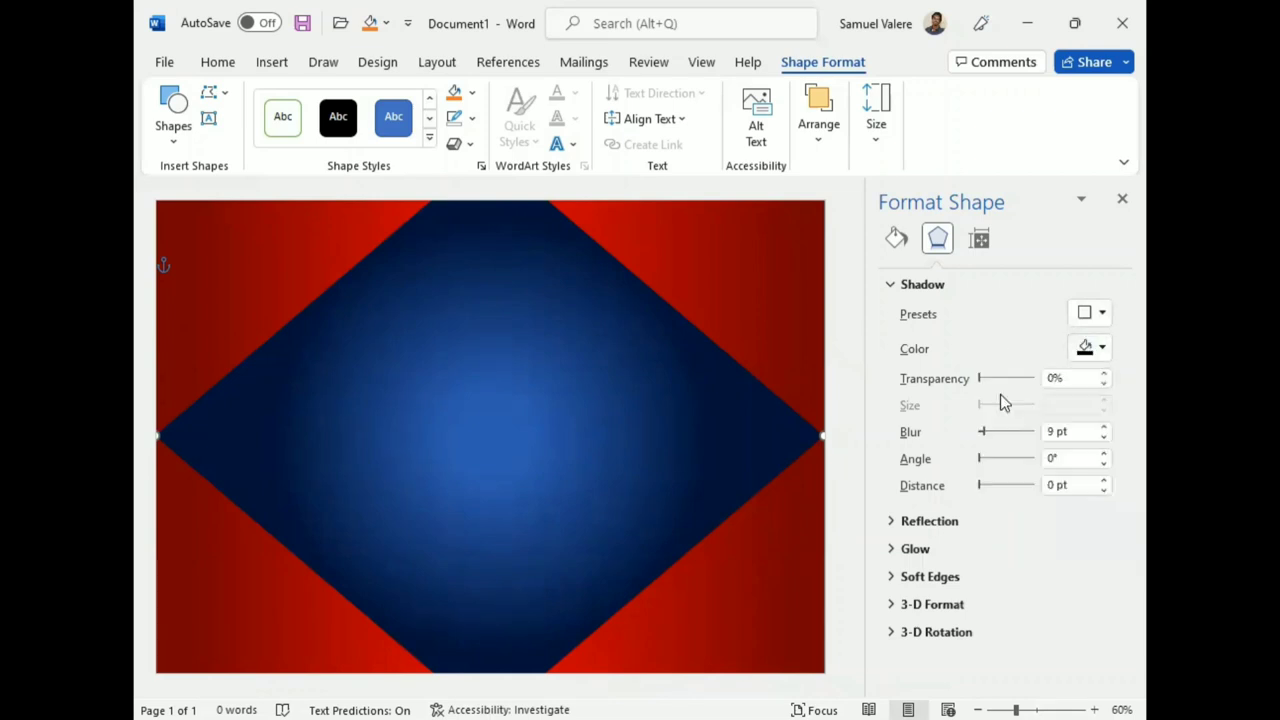
Set the shadow blur to 36 pt and the distance to 13 pt.
left_click(1103, 481)
left_click(1103, 481)
left_click(1103, 481)
left_click(1103, 481)
left_click(1103, 481)
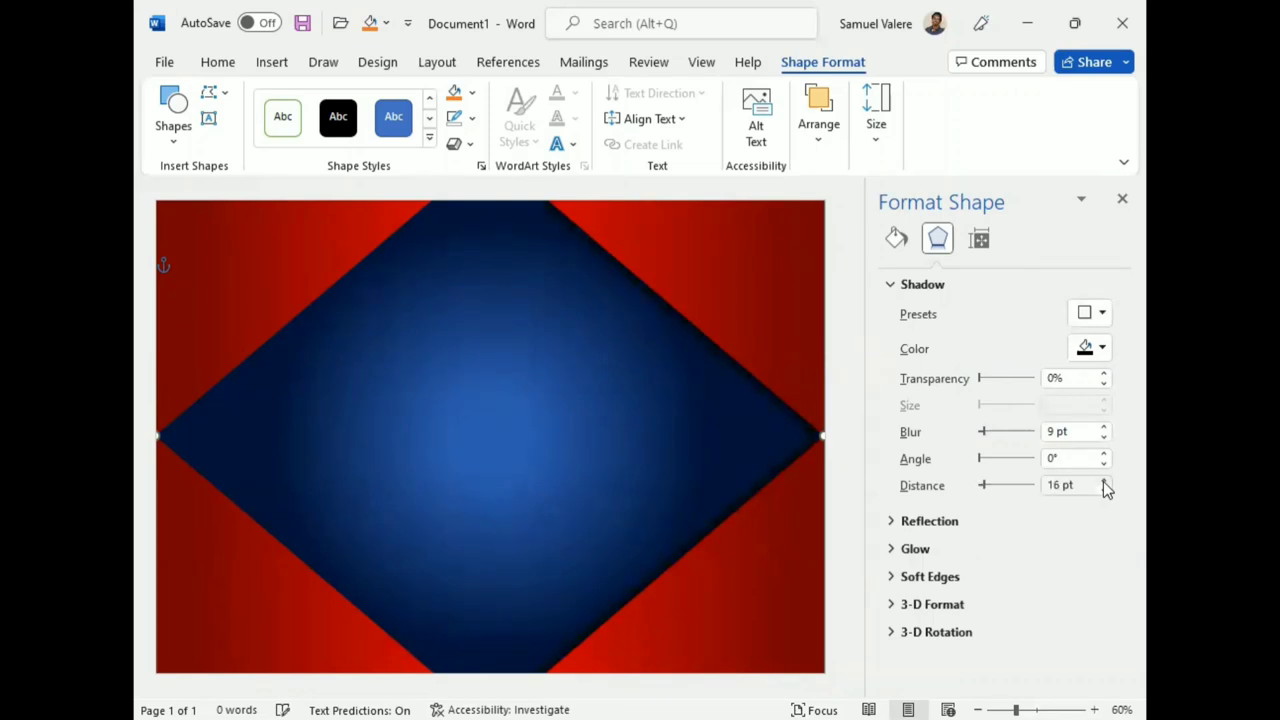
left_click(1103, 481)
left_click(1103, 481)
left_click(1103, 481)
left_click(1103, 481)
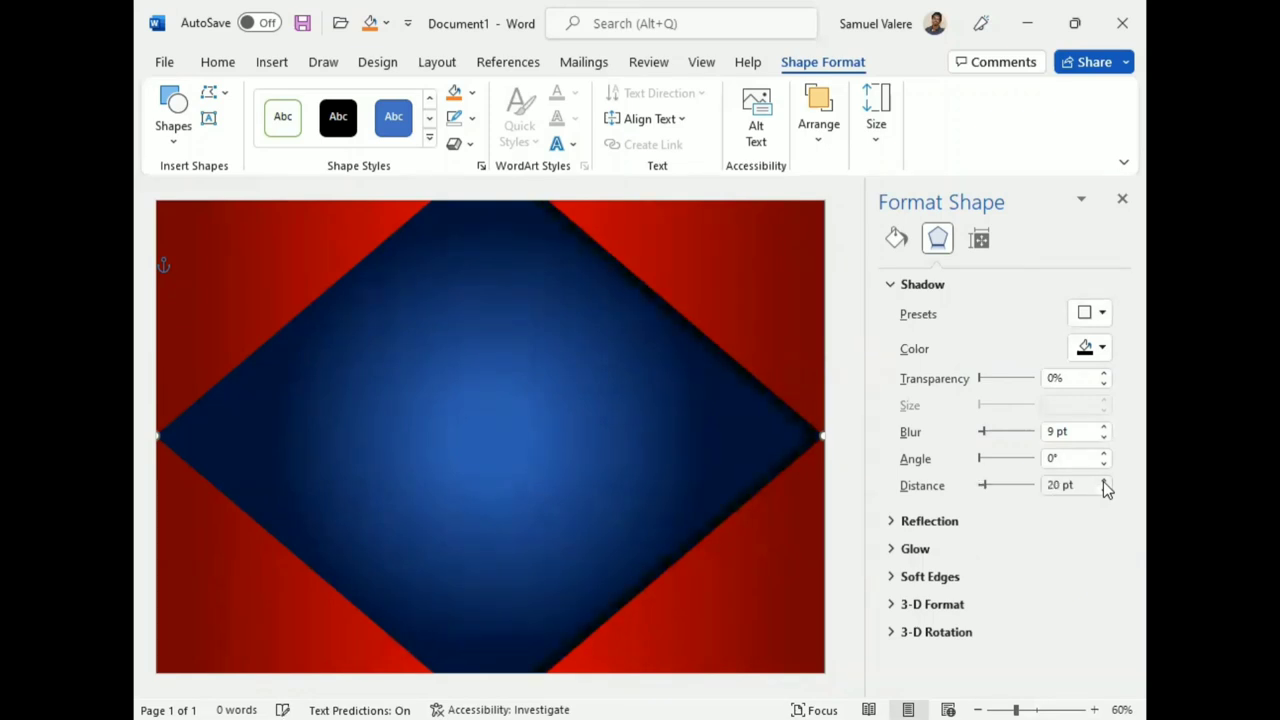
left_click(1103, 427)
left_click(1104, 428)
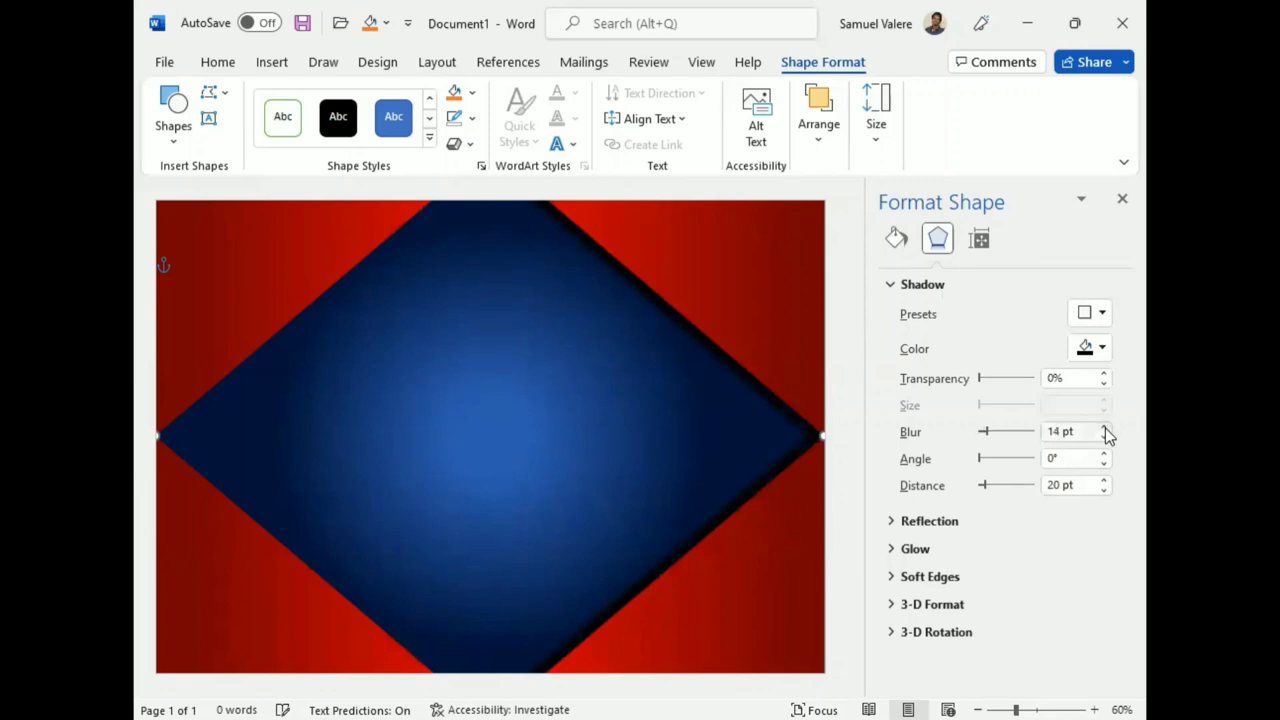
left_click(1104, 428)
left_click(1104, 428)
left_click(1105, 428)
left_click(1105, 428)
left_click(1105, 428)
left_click(1105, 428)
left_click(1105, 428)
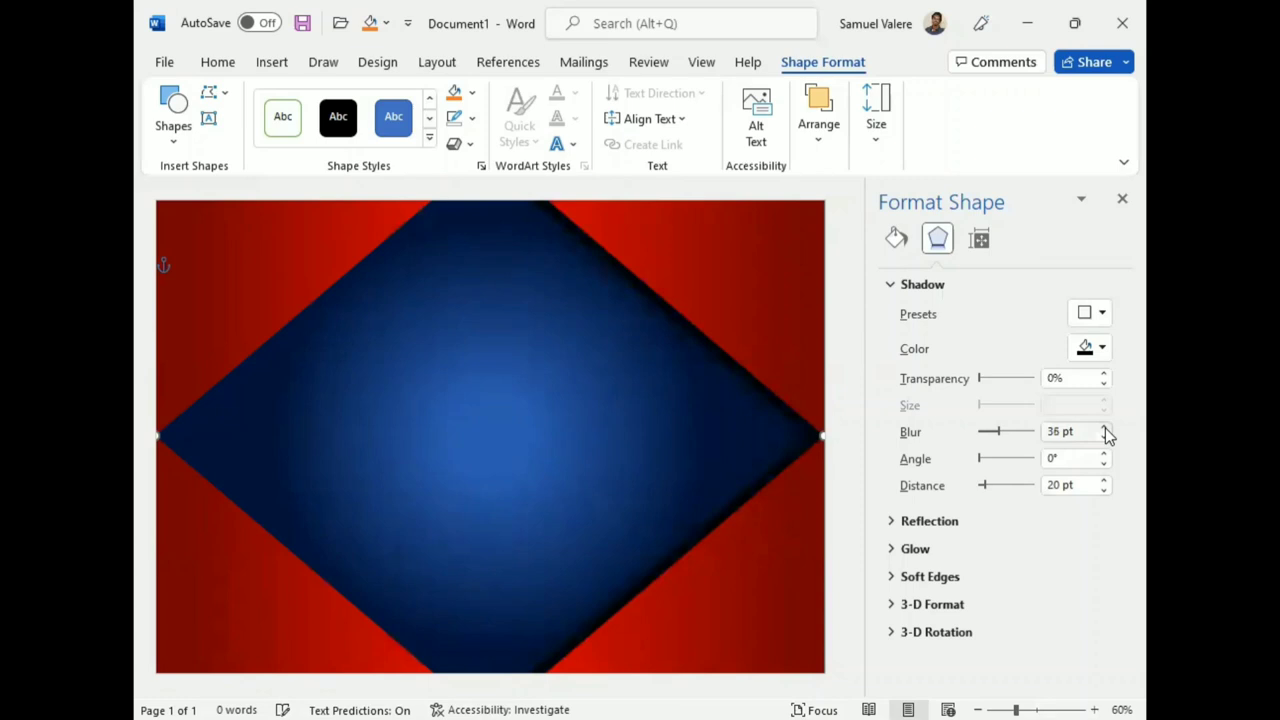
left_click(1104, 490)
left_click(1104, 490)
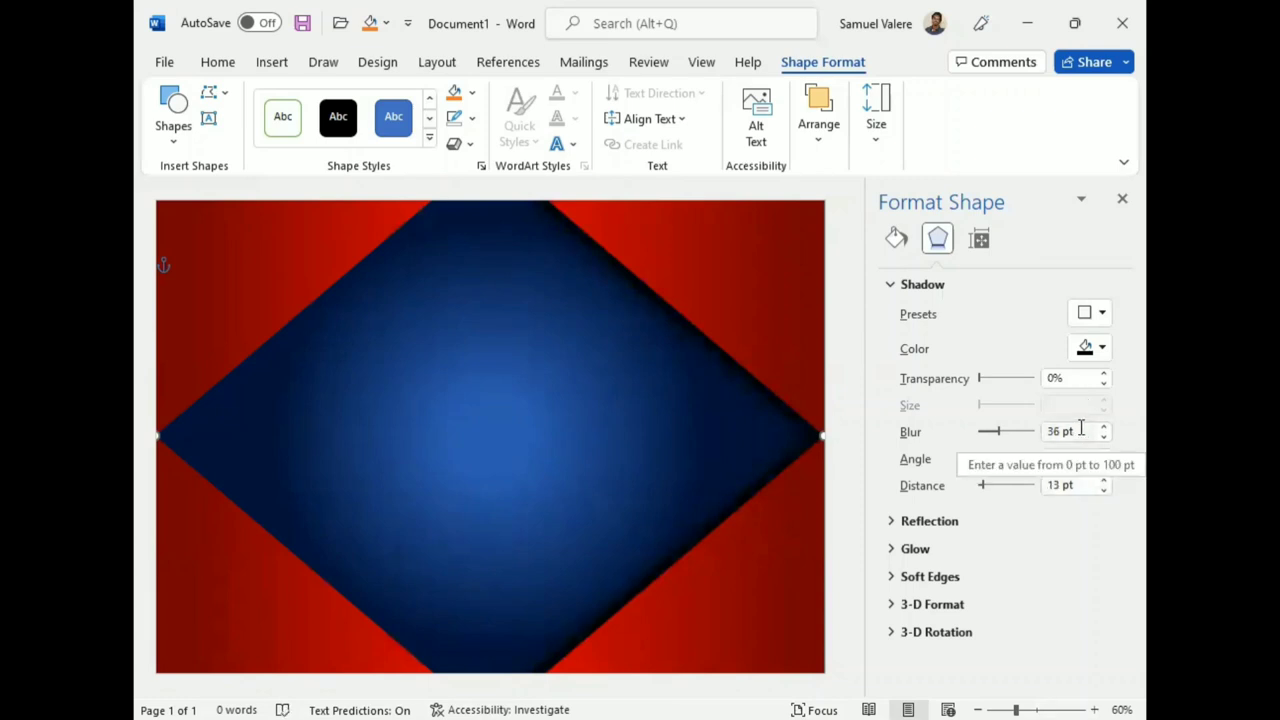
Draw a right triangle, rotate it 90°, and enlarge it into the page's top-left corner.
left_click(1122, 198)
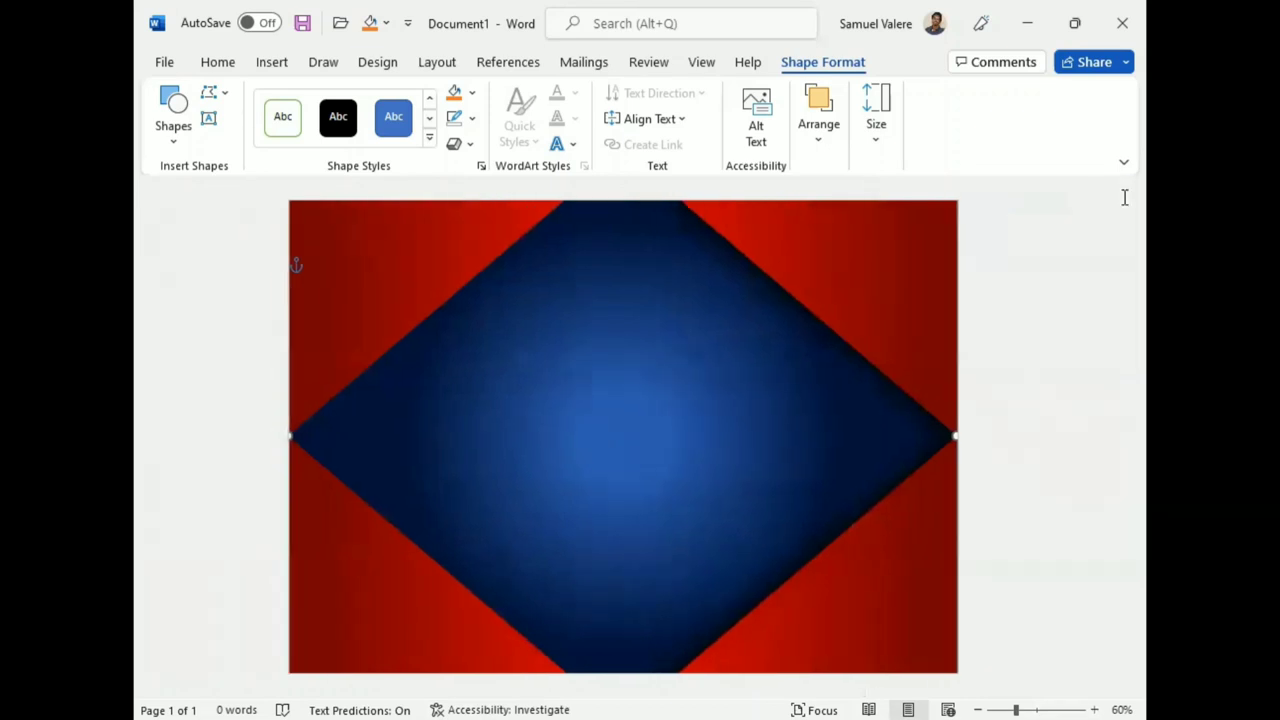
left_click(174, 128)
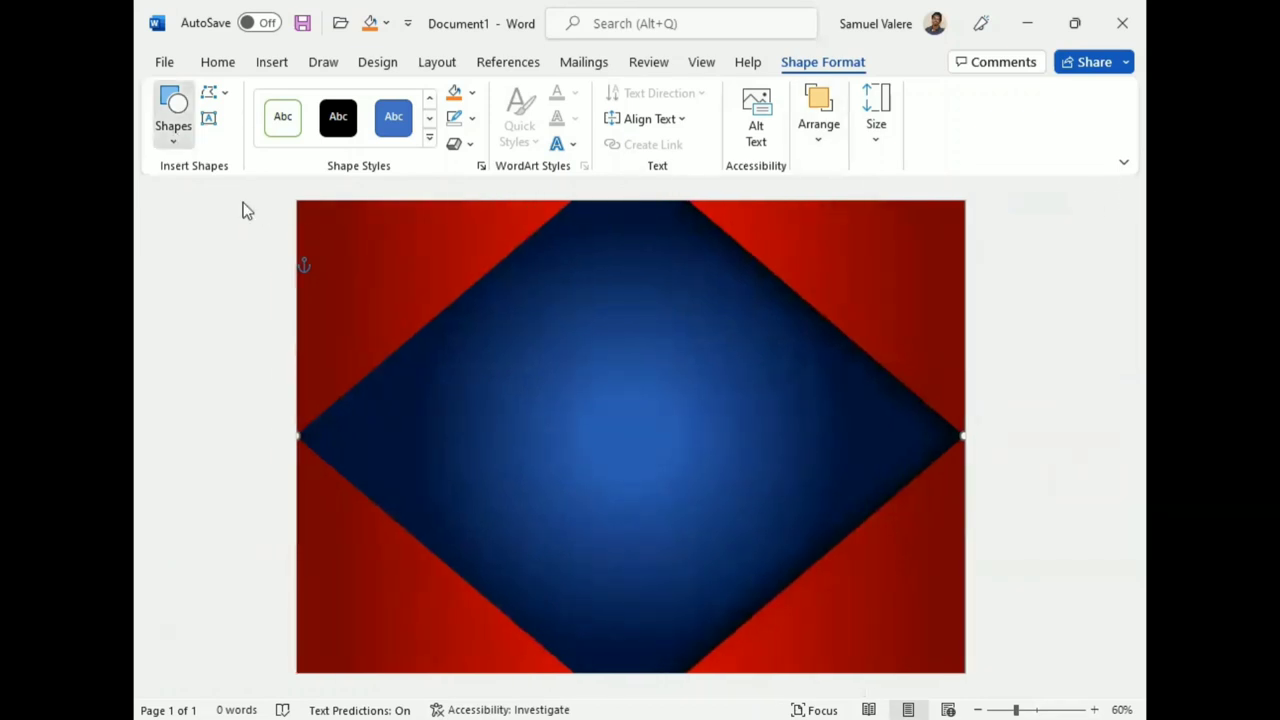
left_click(224, 388)
left_click_drag(324, 244, 474, 421)
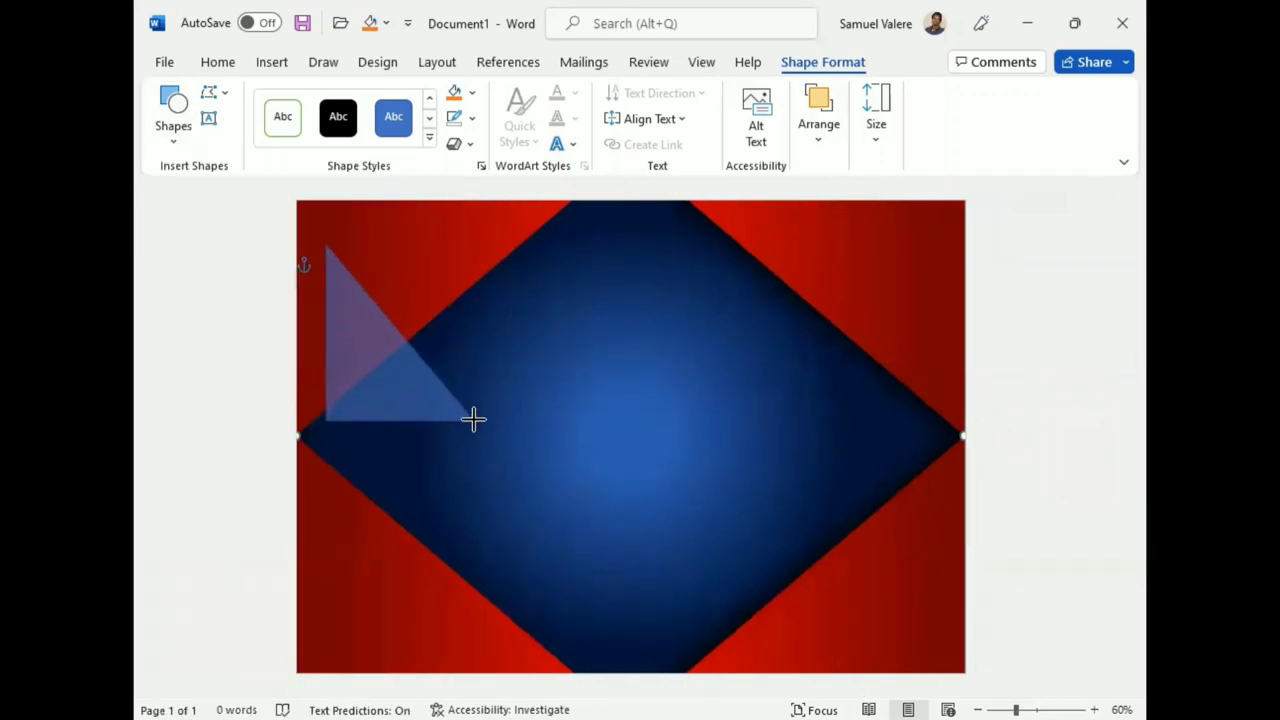
left_click_drag(400, 213, 520, 331)
left_click_drag(365, 291, 351, 228)
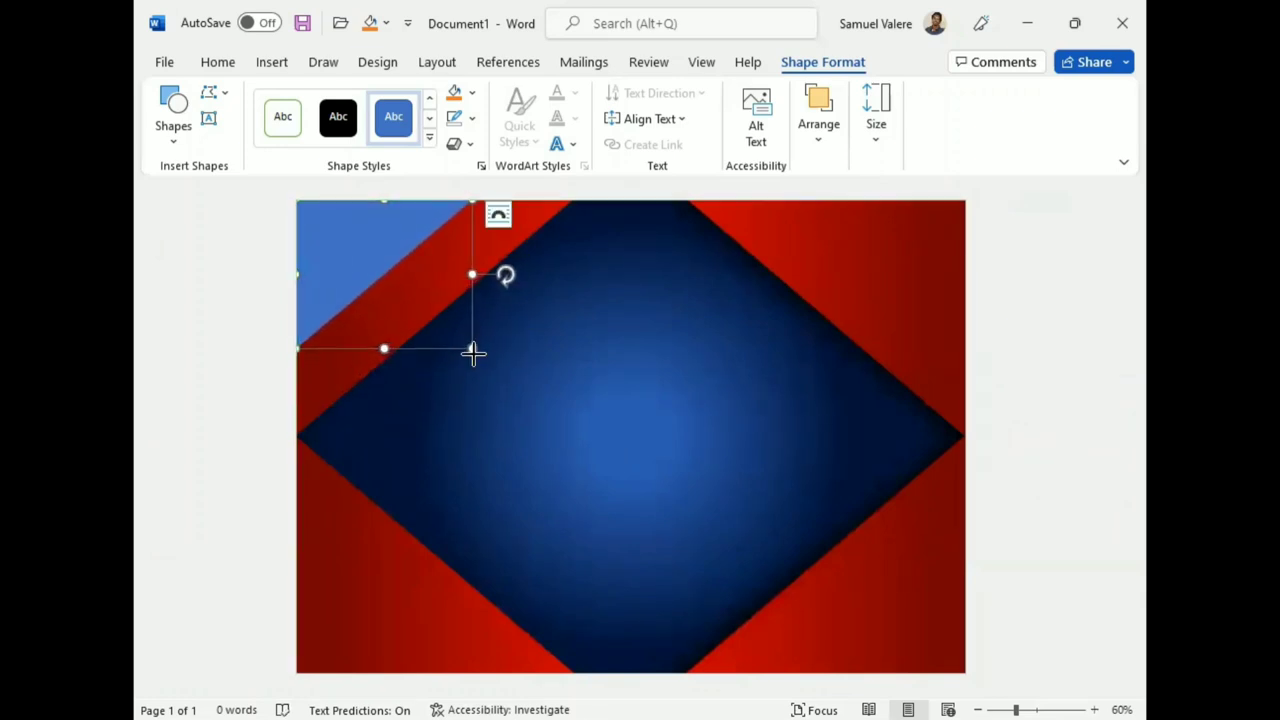
mouse_move(473, 352)
left_mouse_down()
mouse_move(493, 380)
mouse_move(512, 379)
left_mouse_up()
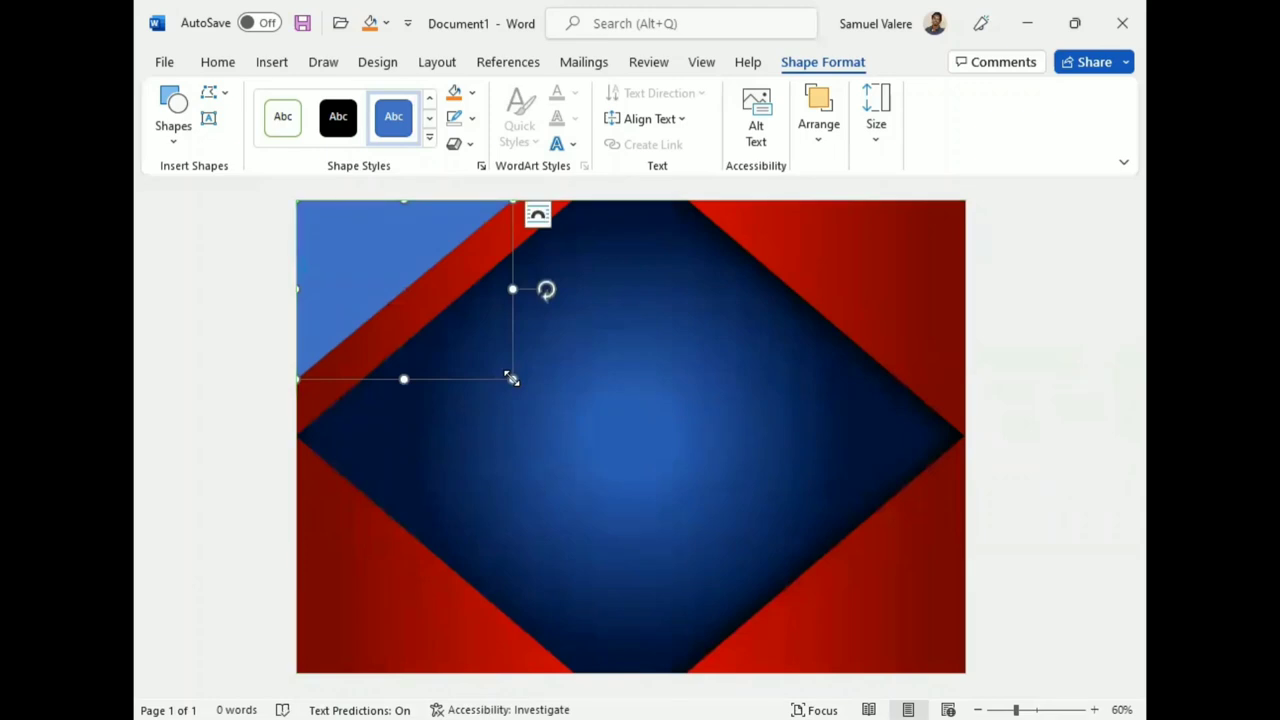
Remove the triangle's outline with No Outline.
left_click(472, 118)
left_click(470, 334)
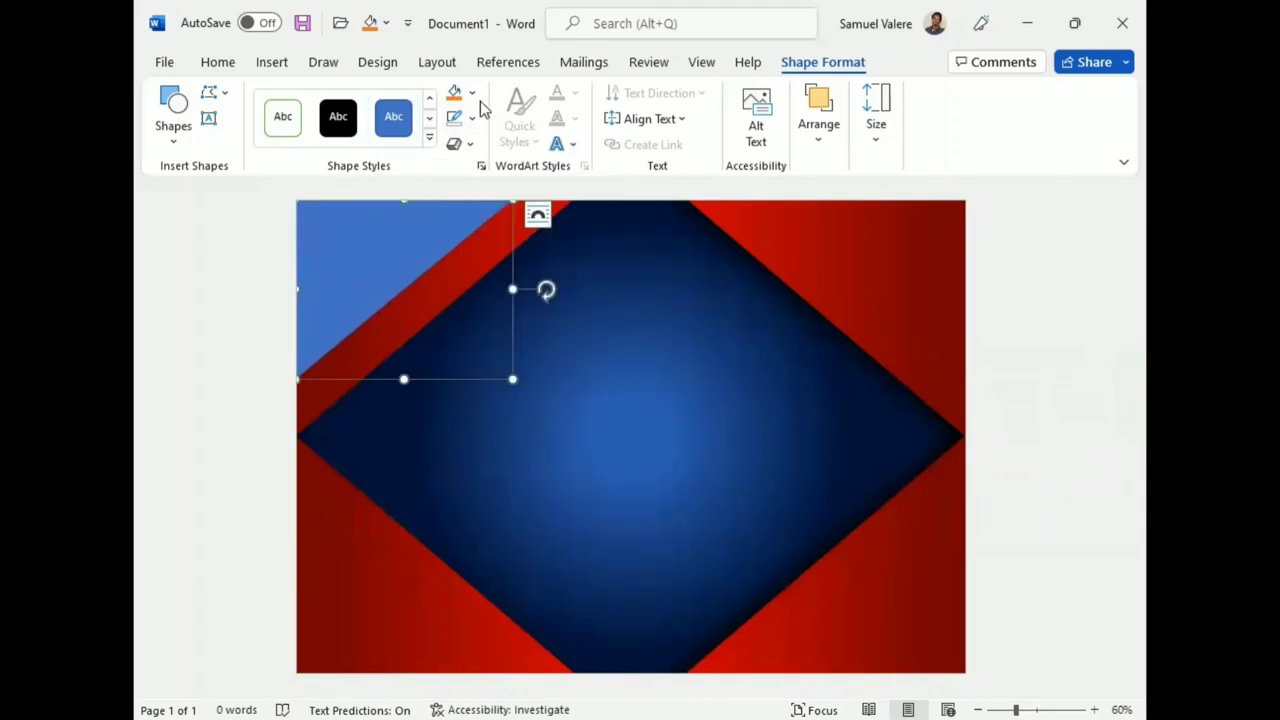
left_click(472, 93)
Give the triangle a linear gradient fill and remove the middle gradient stop.
mouse_move(560, 397)
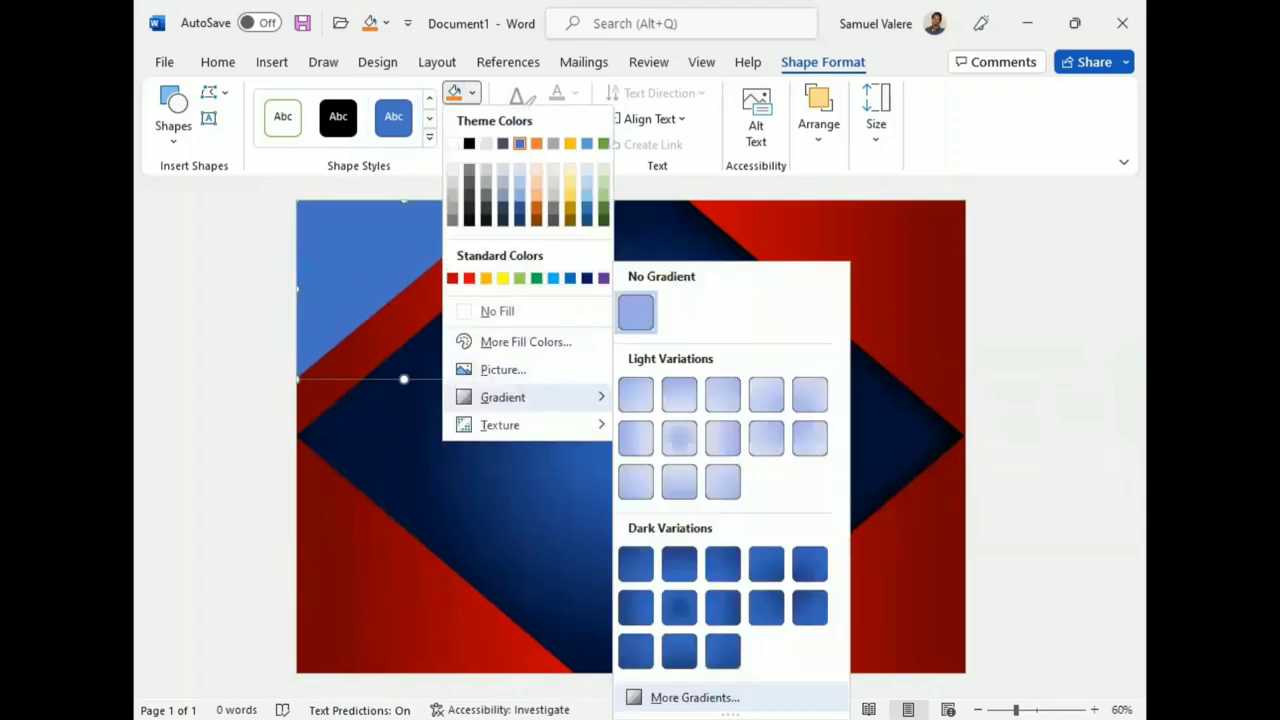
left_click(690, 694)
left_click(928, 360)
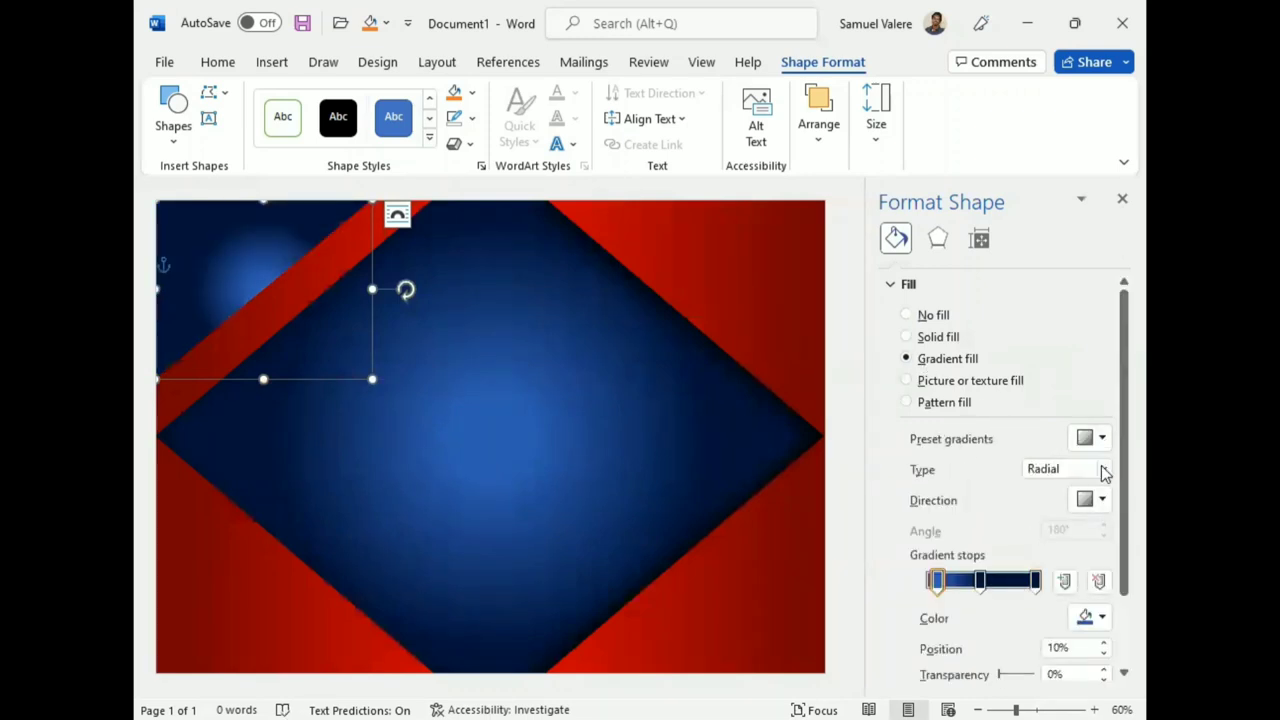
left_click(1103, 470)
left_click(1060, 489)
left_click(980, 580)
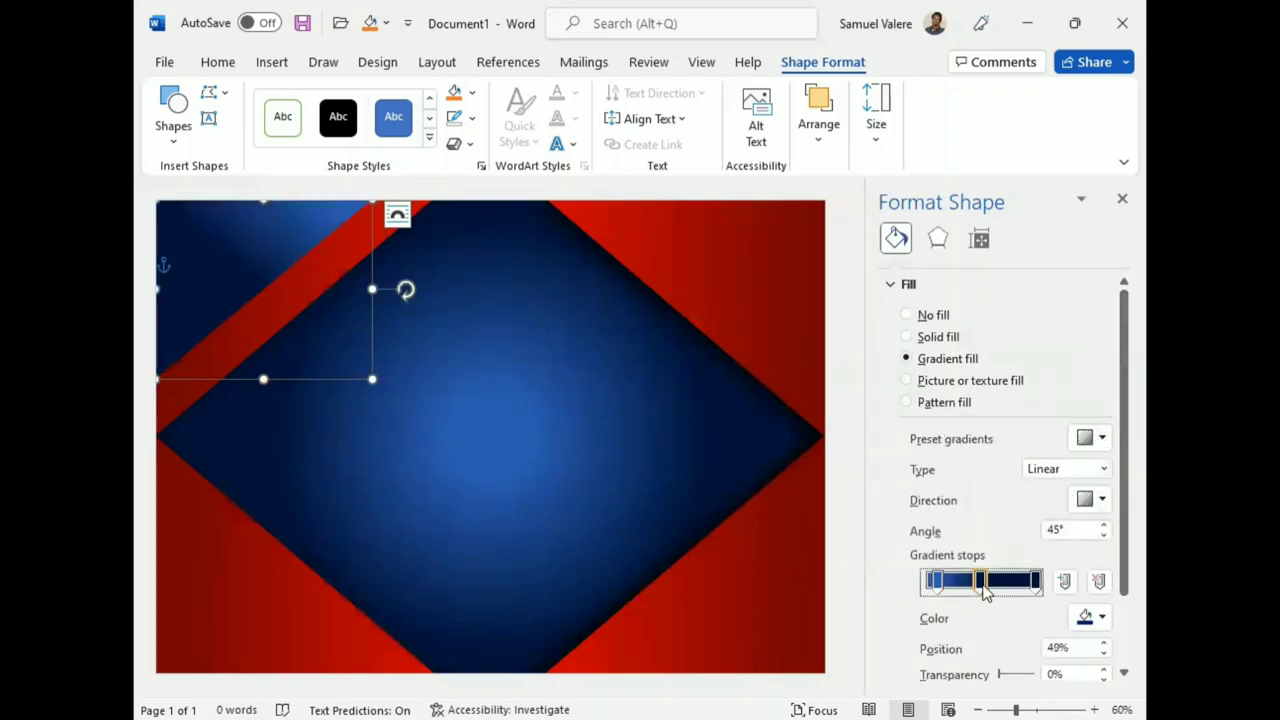
left_click(1100, 583)
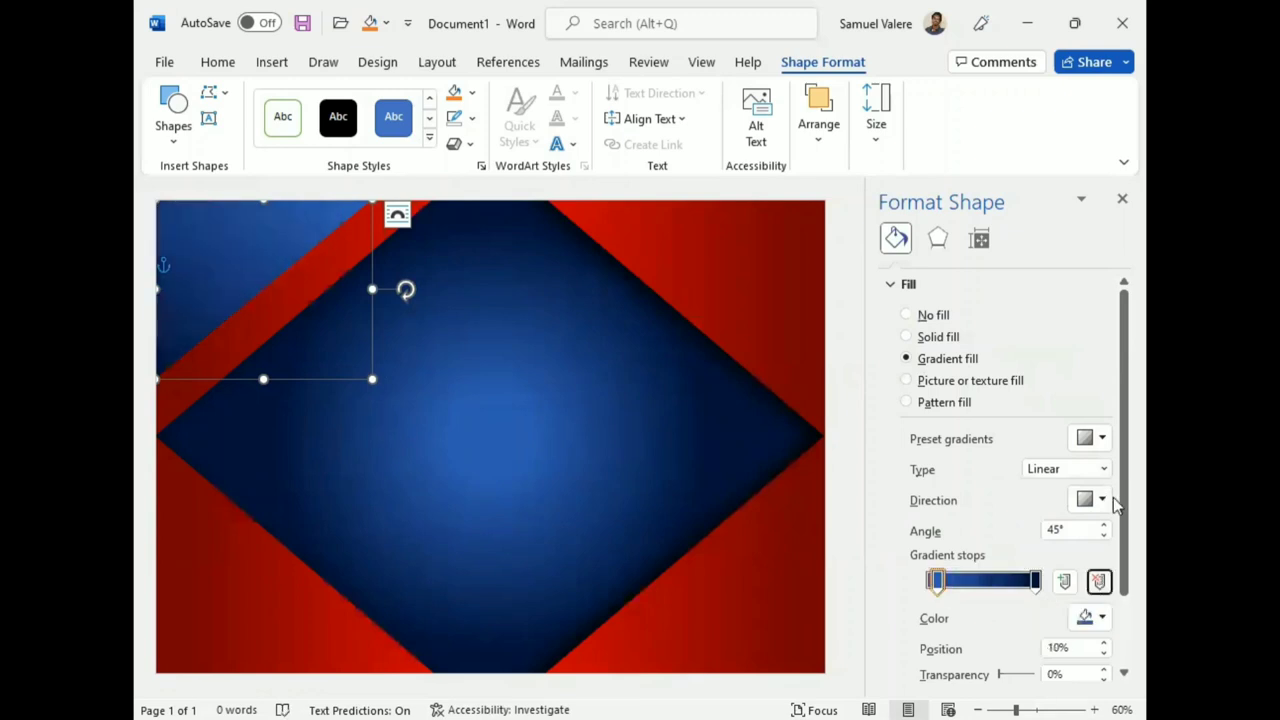
Angle the gradient near 300° and reverse the stops so it runs dark navy to blue.
left_click(1104, 526)
left_click_drag(1104, 535, 1105, 545)
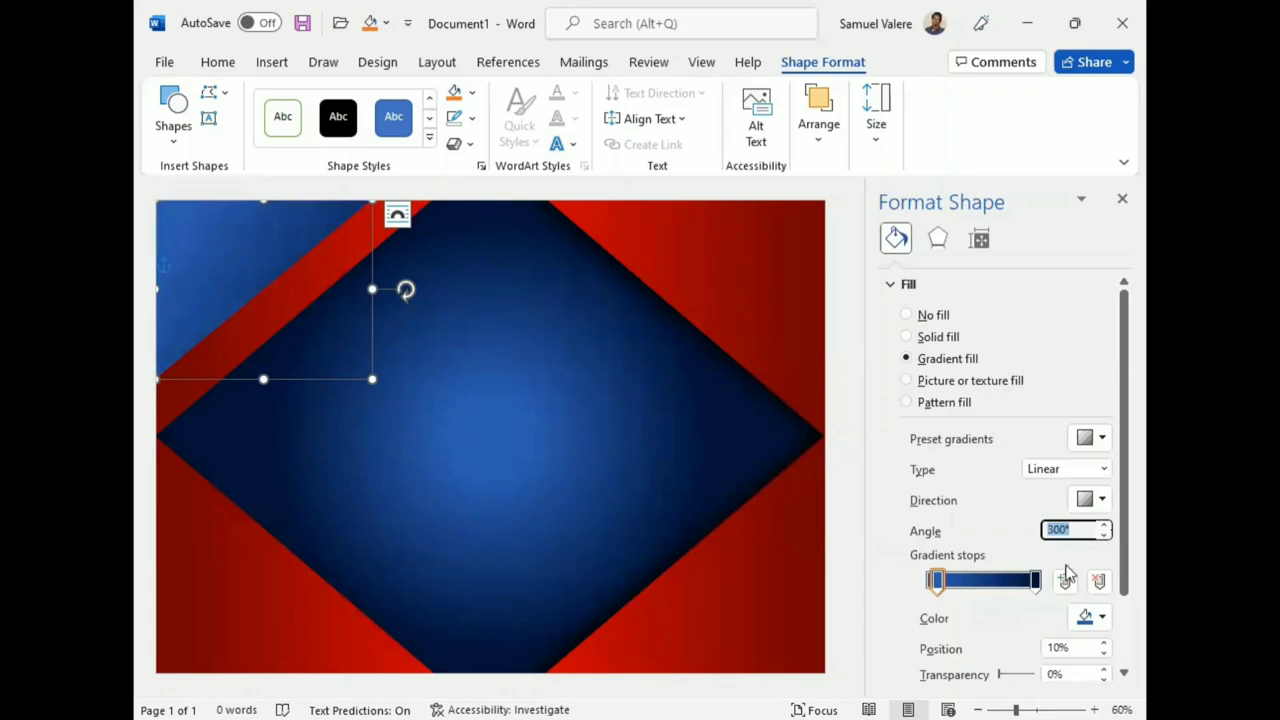
left_click_drag(938, 582, 957, 588)
mouse_move(1034, 582)
left_mouse_down()
mouse_move(914, 578)
mouse_move(1016, 592)
left_mouse_up()
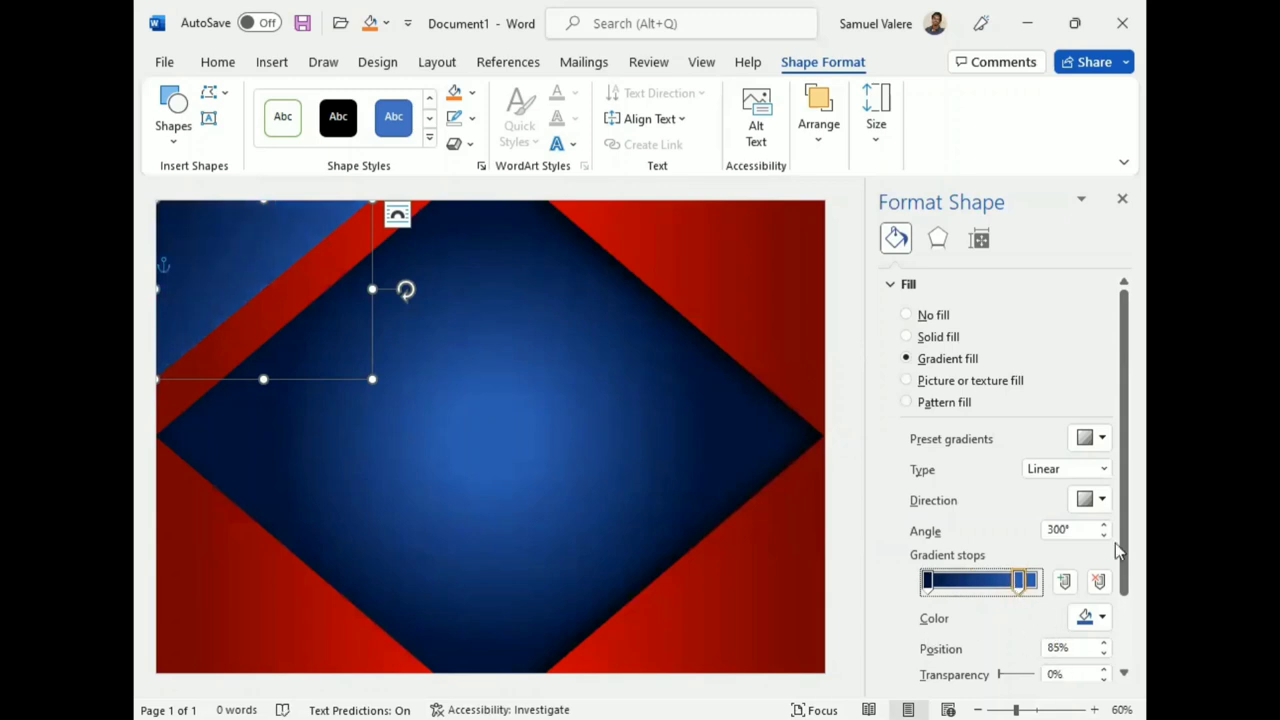
left_click_drag(1115, 543, 1115, 626)
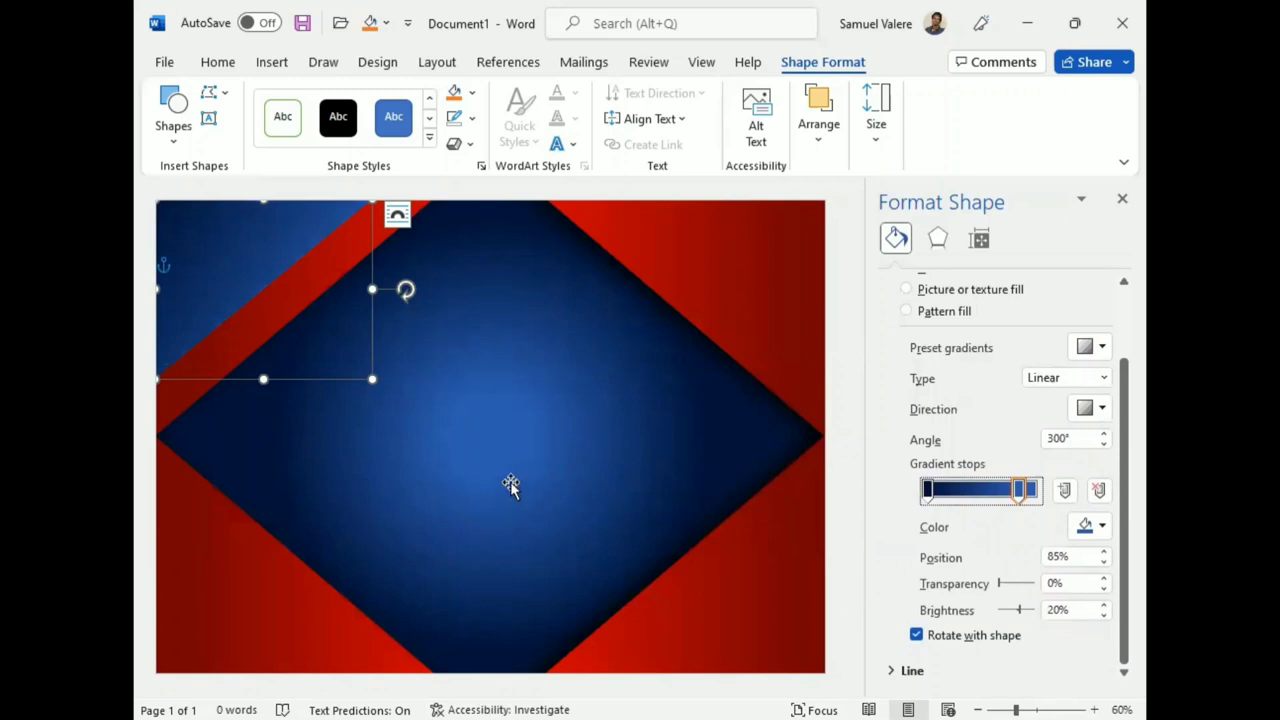
left_click(1122, 199)
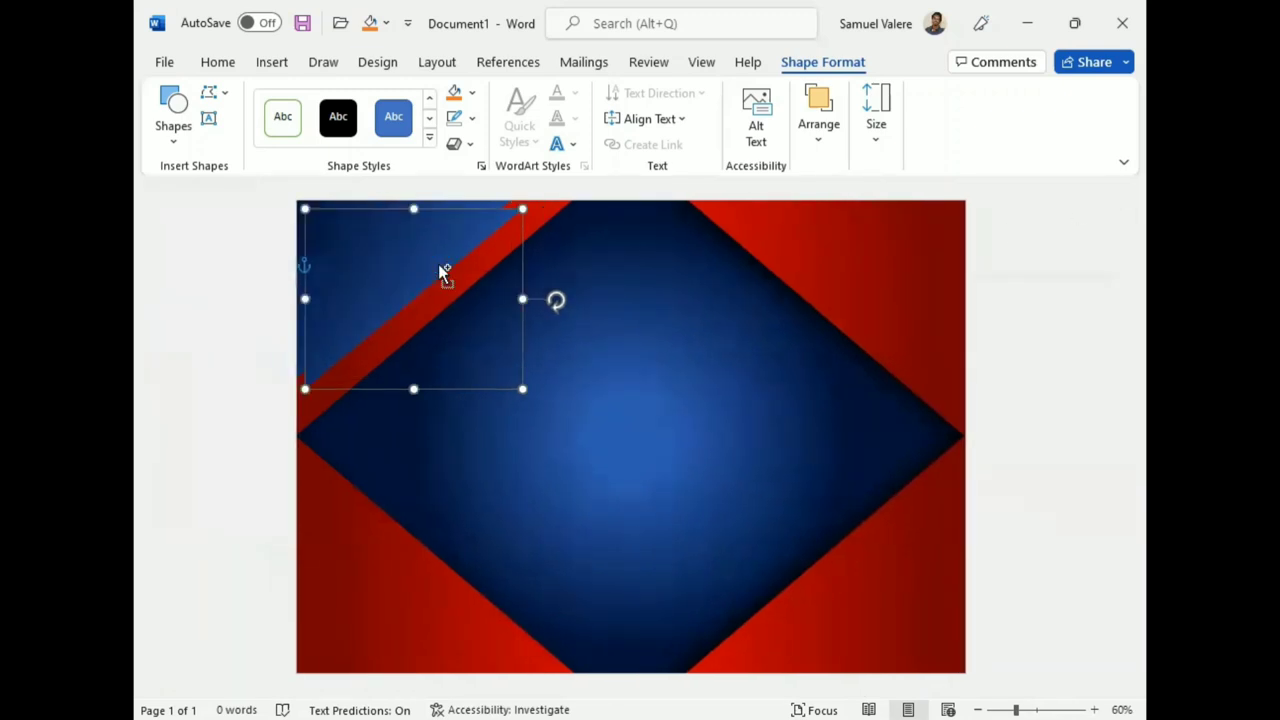
Ctrl-drag a copy of the corner triangle, rotate it, and fit it into the top-right corner.
left_click_drag(380, 272, 390, 563)
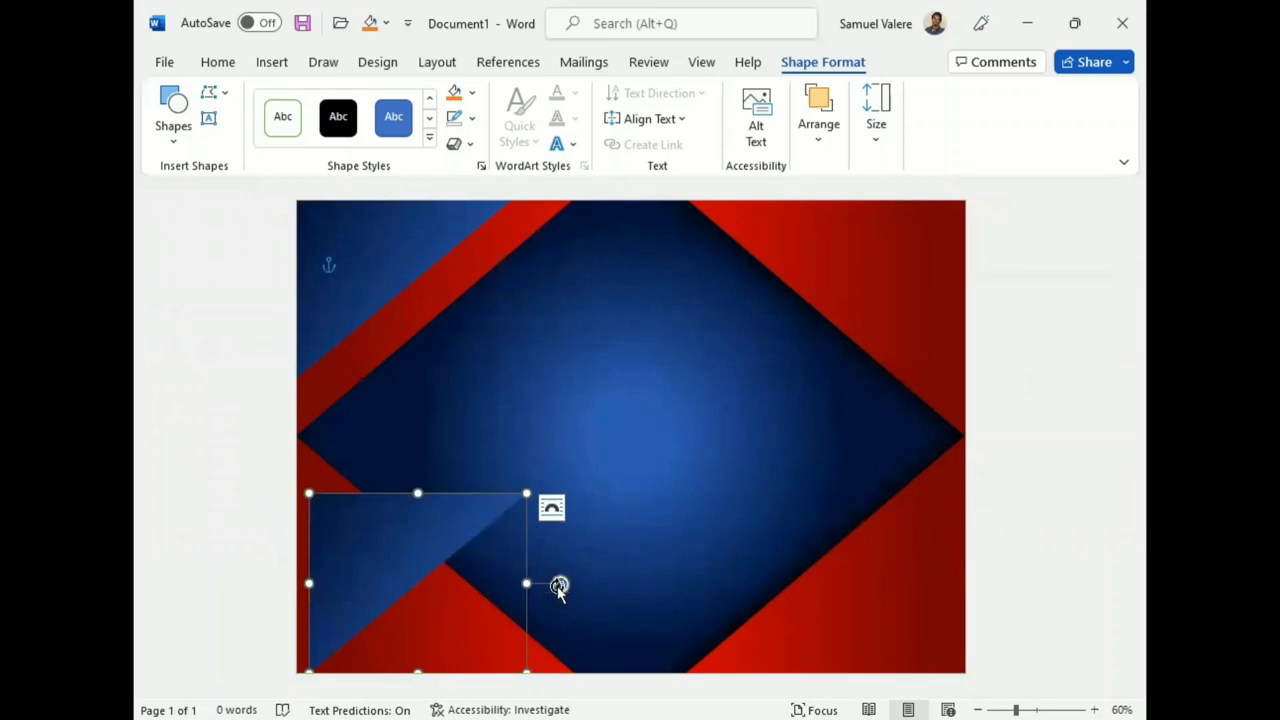
left_click_drag(560, 585, 421, 440)
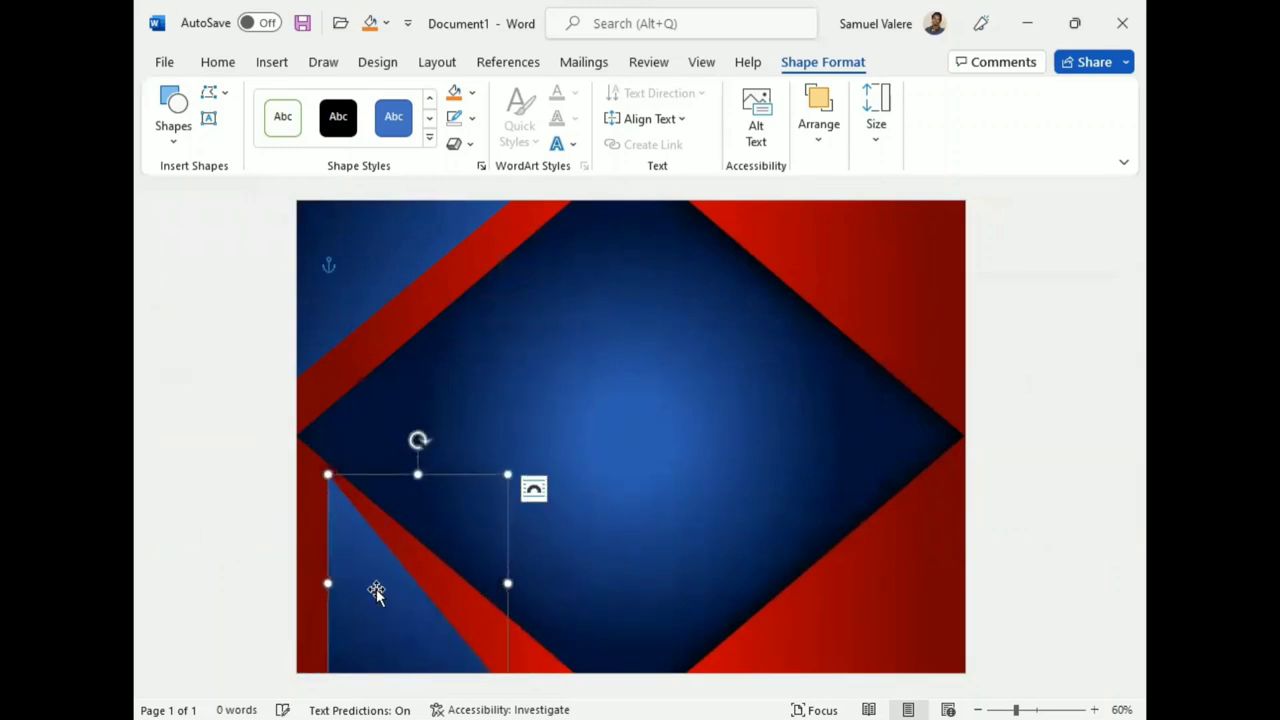
mouse_move(374, 588)
left_mouse_down()
mouse_move(345, 572)
mouse_move(755, 565)
left_mouse_up()
mouse_move(808, 386)
left_mouse_down()
mouse_move(781, 527)
mouse_move(900, 597)
left_mouse_up()
left_click_drag(894, 627, 897, 608)
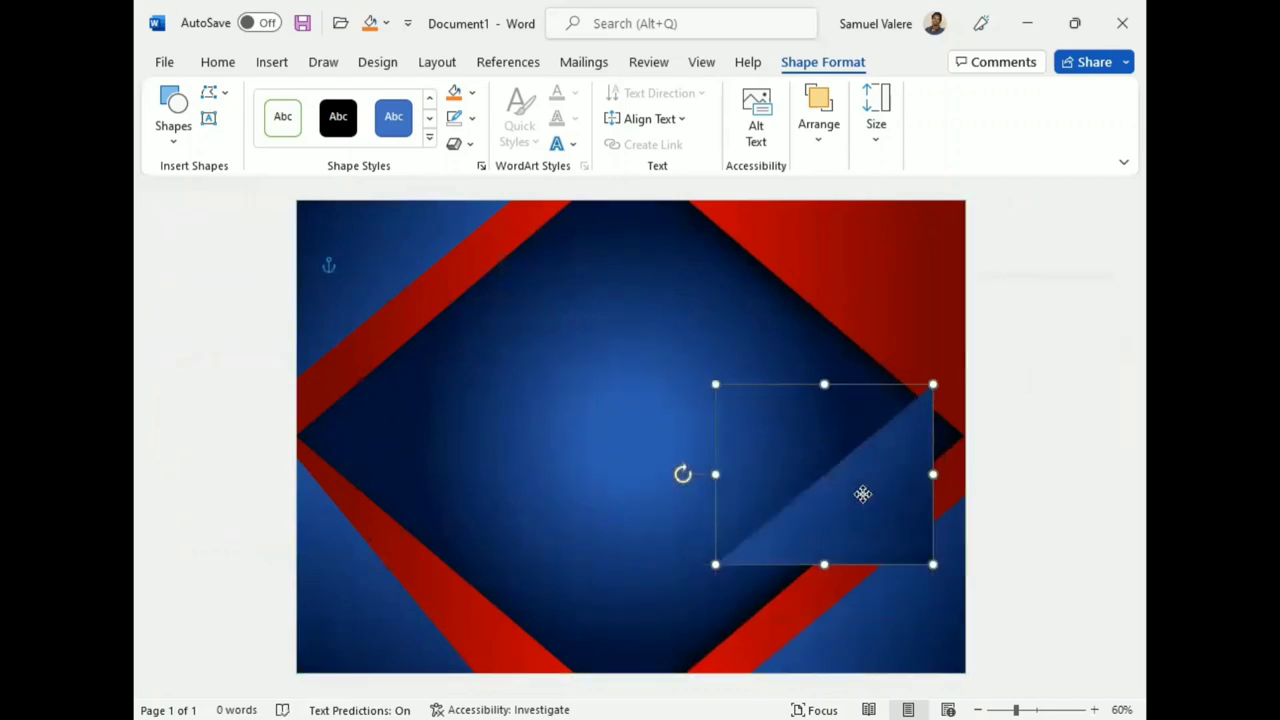
left_click_drag(898, 606, 841, 332)
left_click_drag(657, 320, 646, 333)
key("ctrl+z")
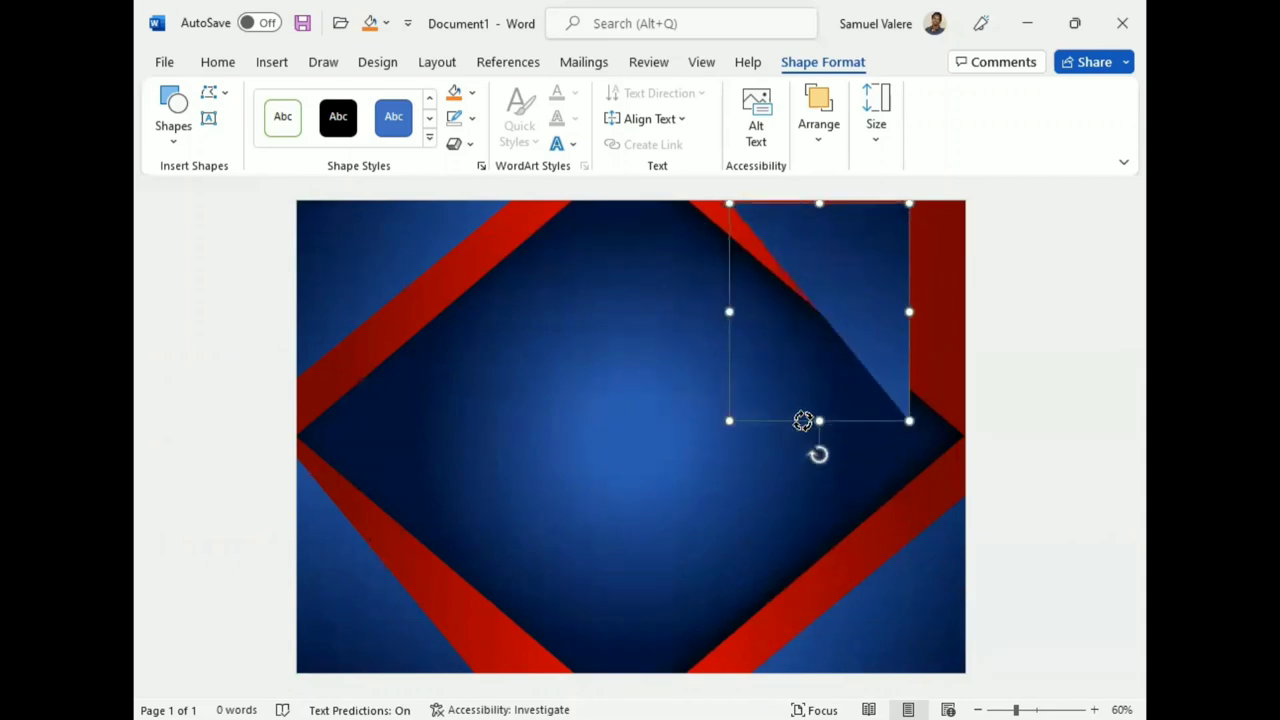
mouse_move(874, 257)
left_mouse_down()
mouse_move(930, 248)
mouse_move(926, 278)
mouse_move(906, 266)
left_mouse_up()
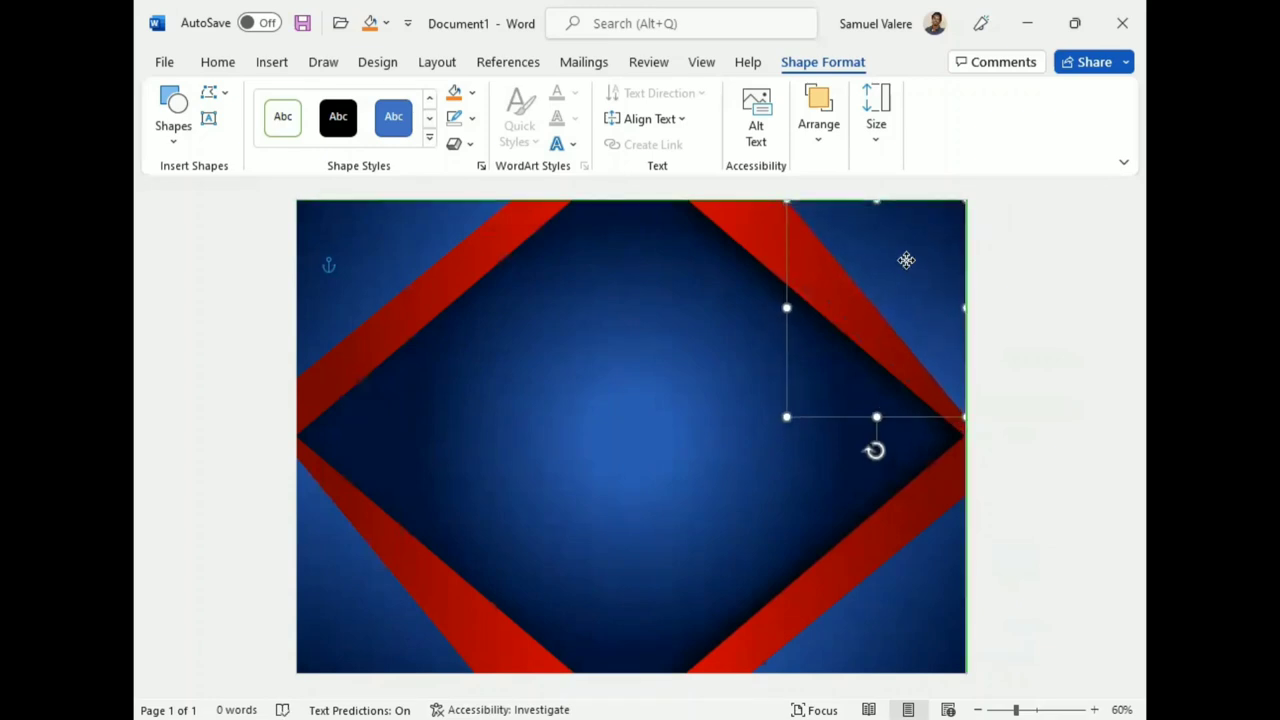
left_click_drag(785, 417, 776, 426)
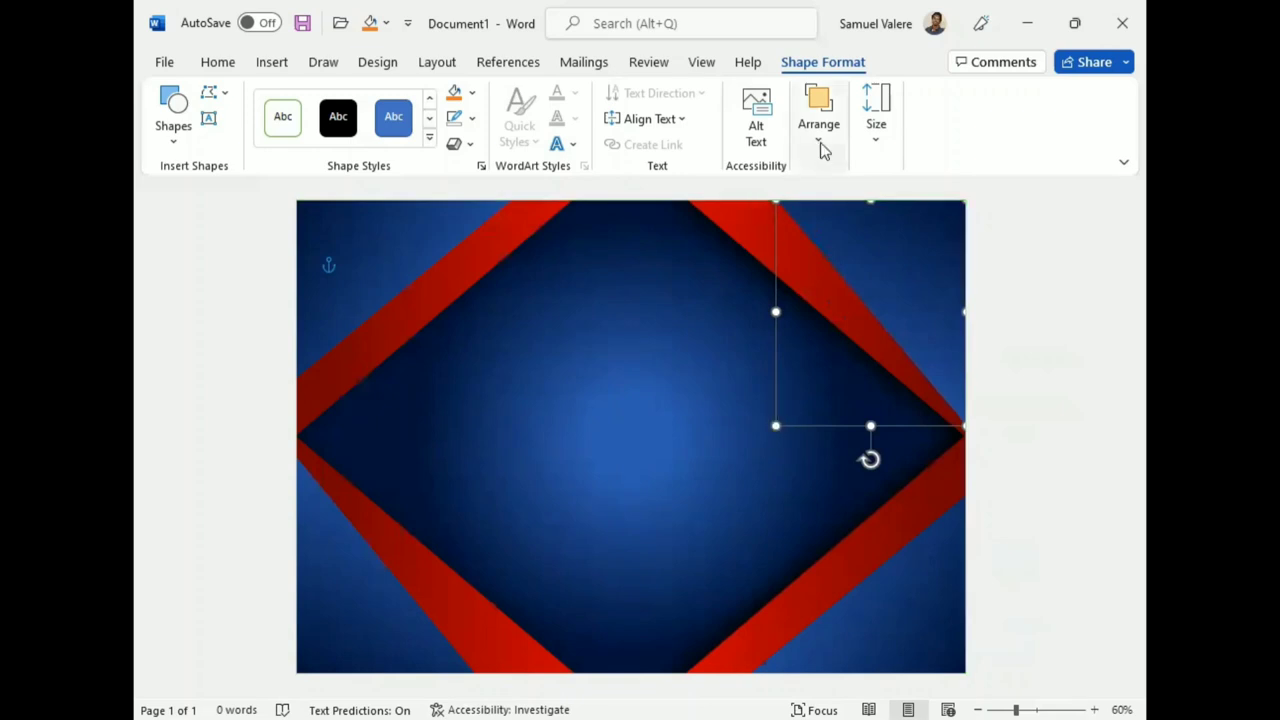
Set the top-right triangle's gradient stops to gold.
left_click(473, 93)
mouse_move(510, 397)
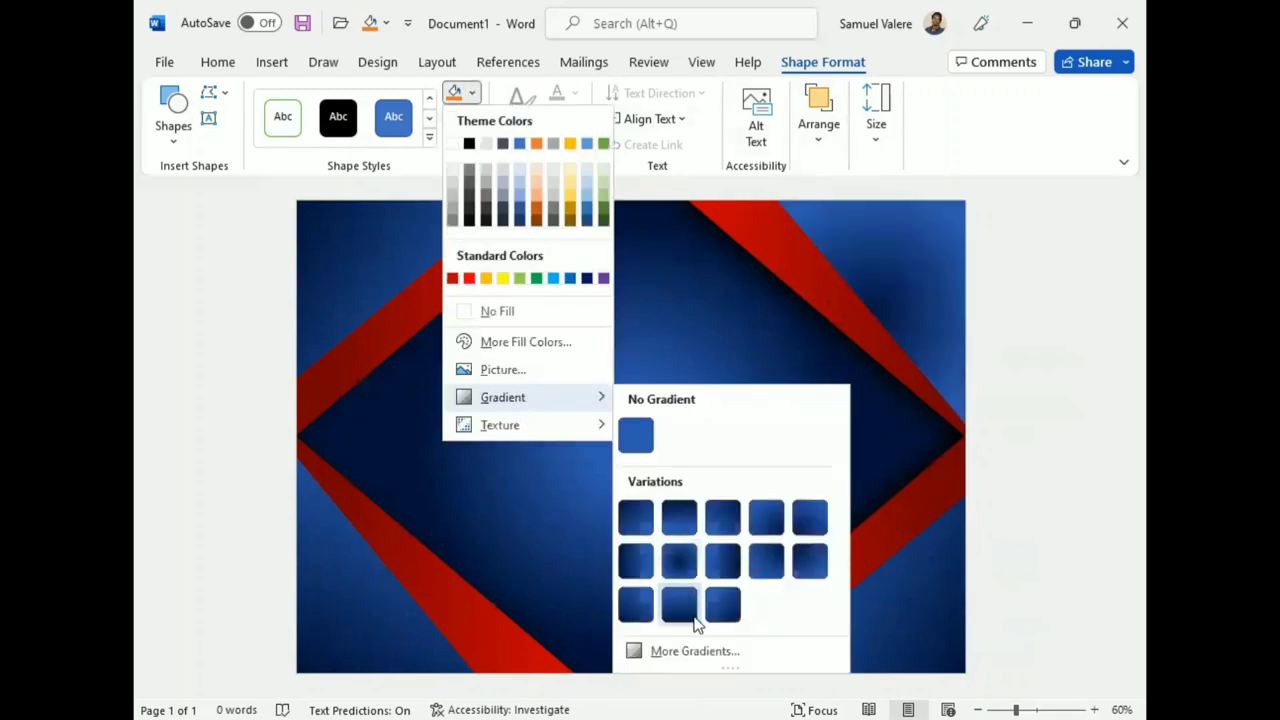
left_click(709, 651)
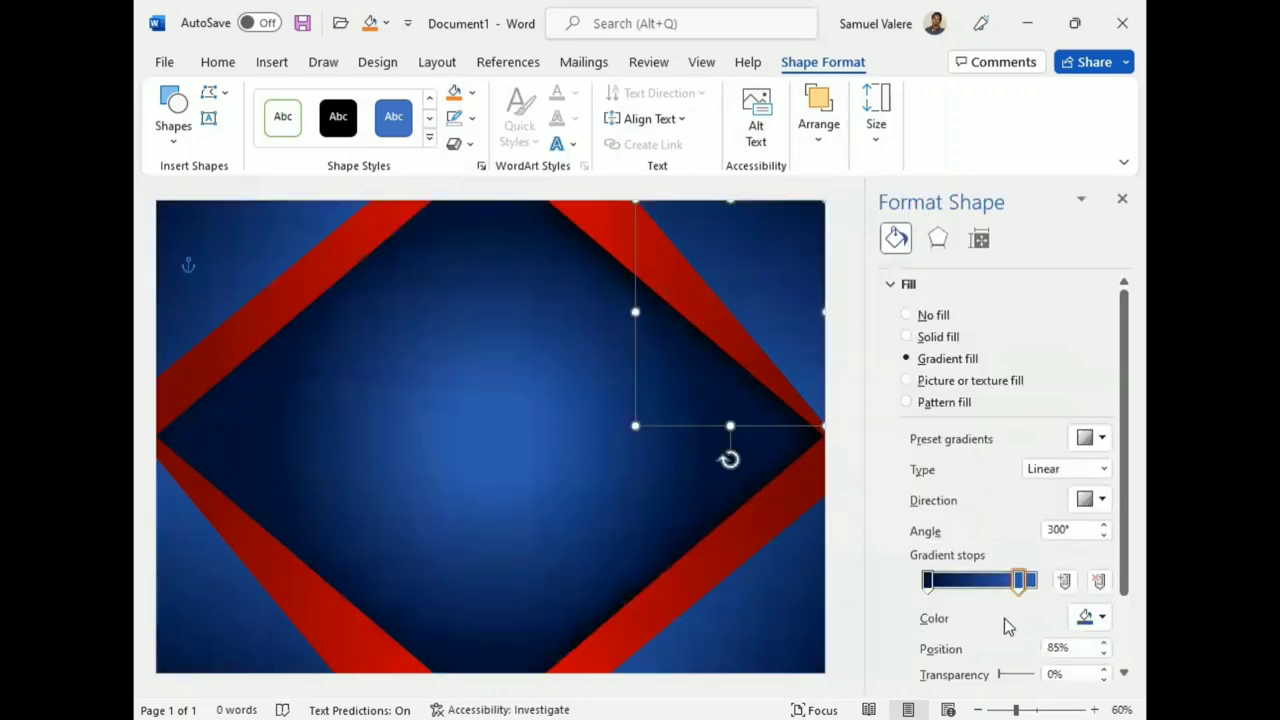
left_click(1101, 619)
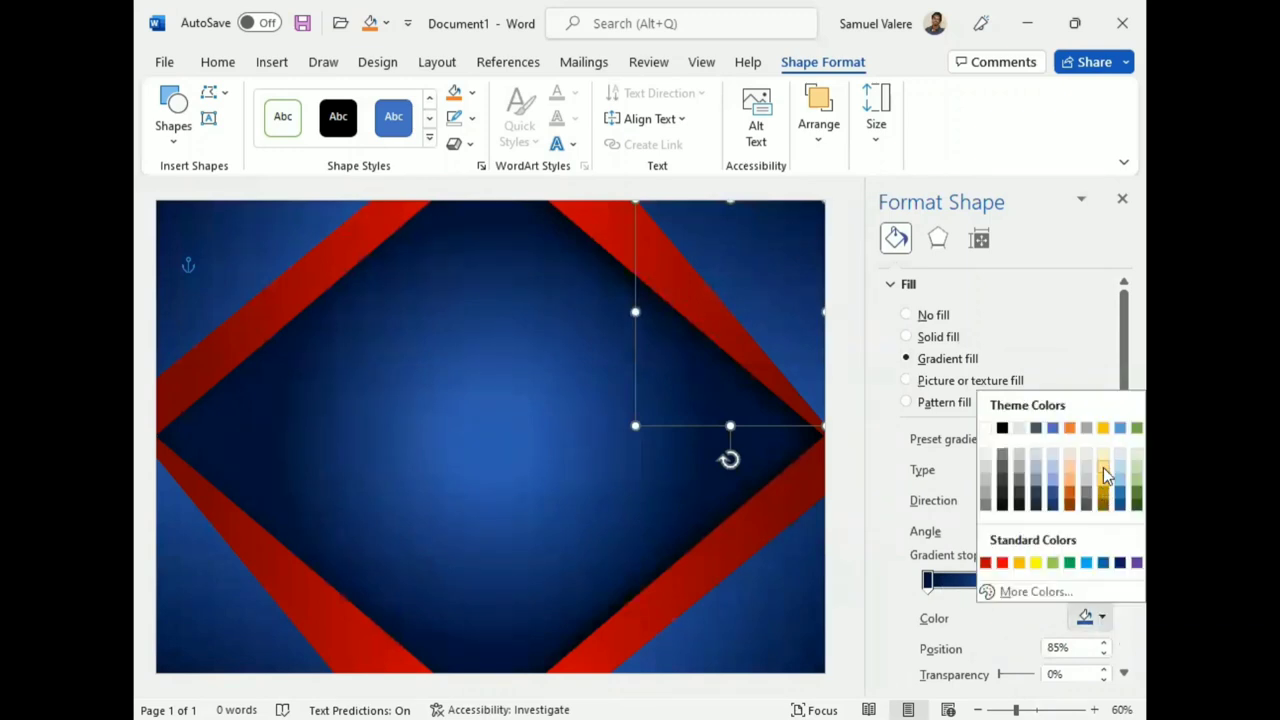
left_click(1103, 467)
left_click(928, 580)
left_click(1090, 618)
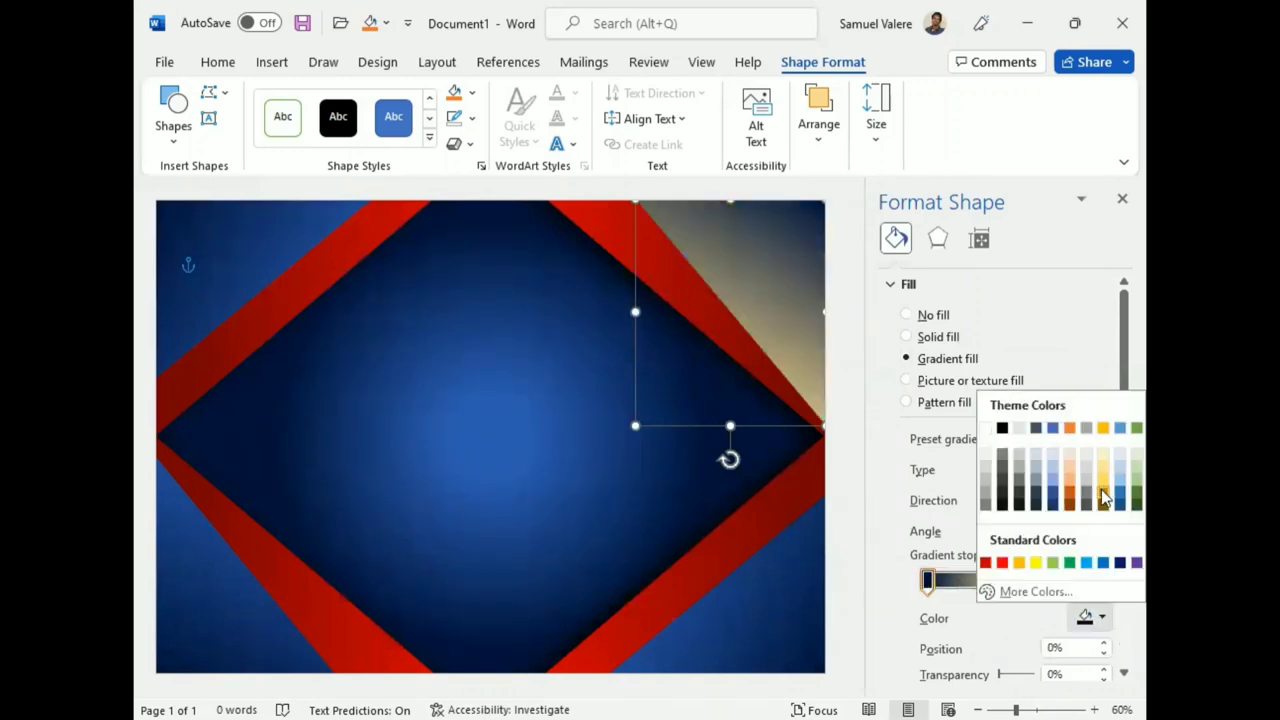
left_click(1103, 495)
Lower the gold gradient's brightness and send the triangle backward behind the red band.
scroll(1115, 505, "down", 2)
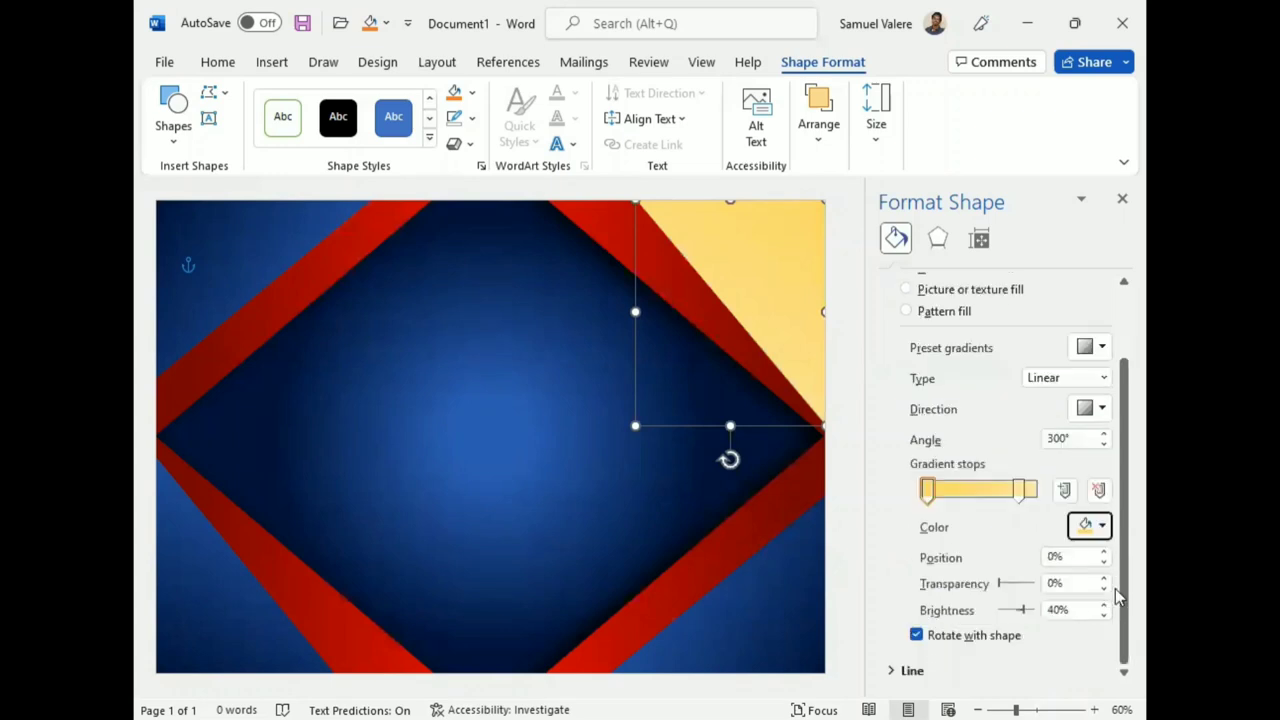
left_click(1104, 616)
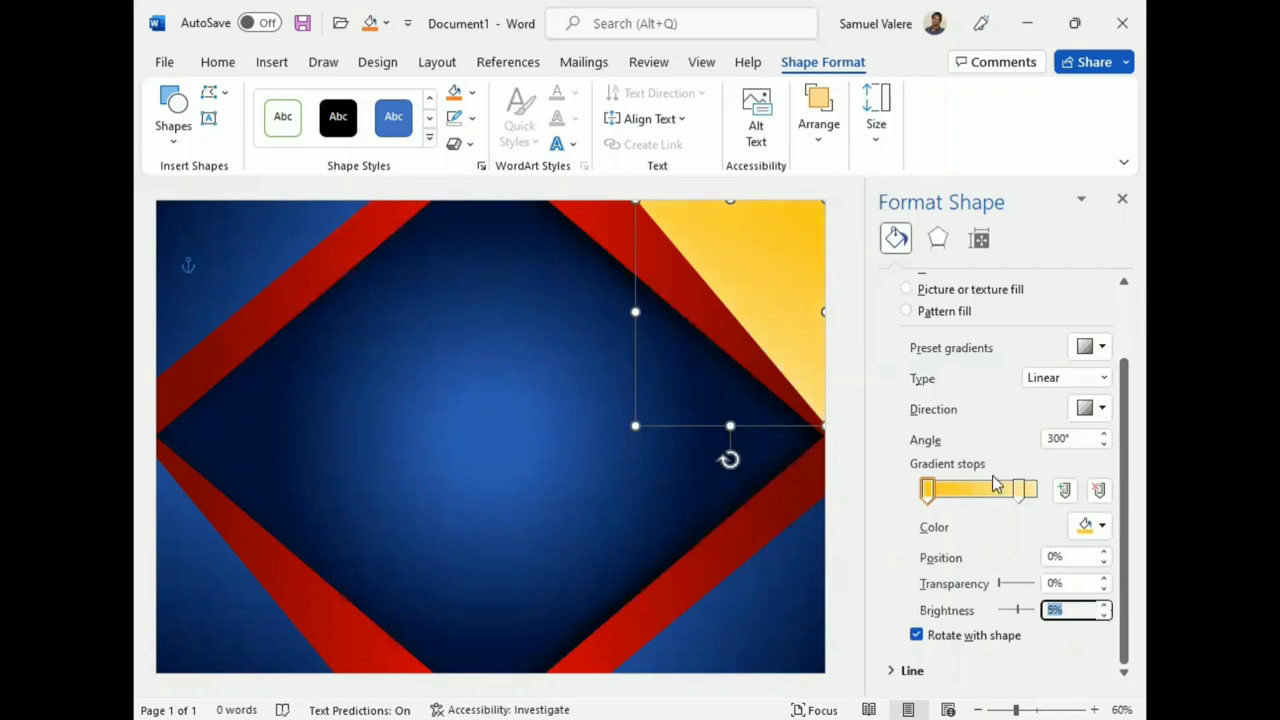
left_click(1122, 198)
left_click(818, 122)
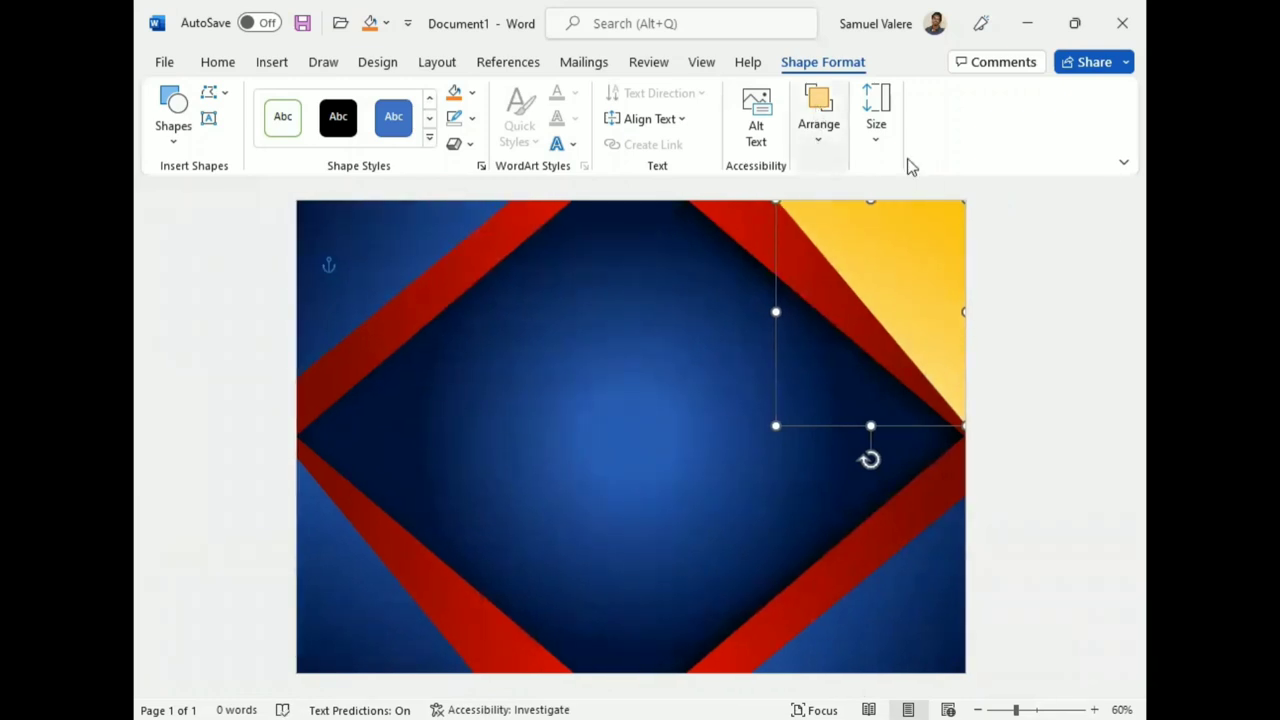
left_click(978, 224)
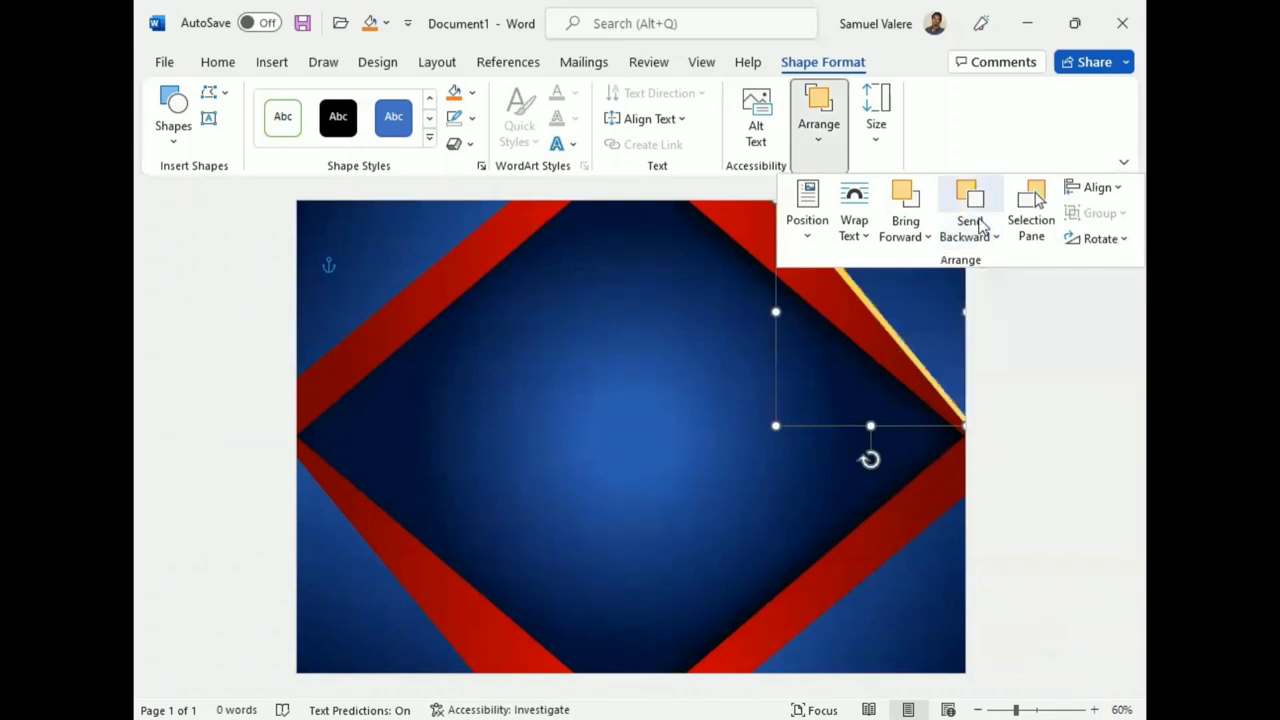
Resize the gold triangle to tighten its edge and duplicate it over the top-right corner.
left_click(1047, 370)
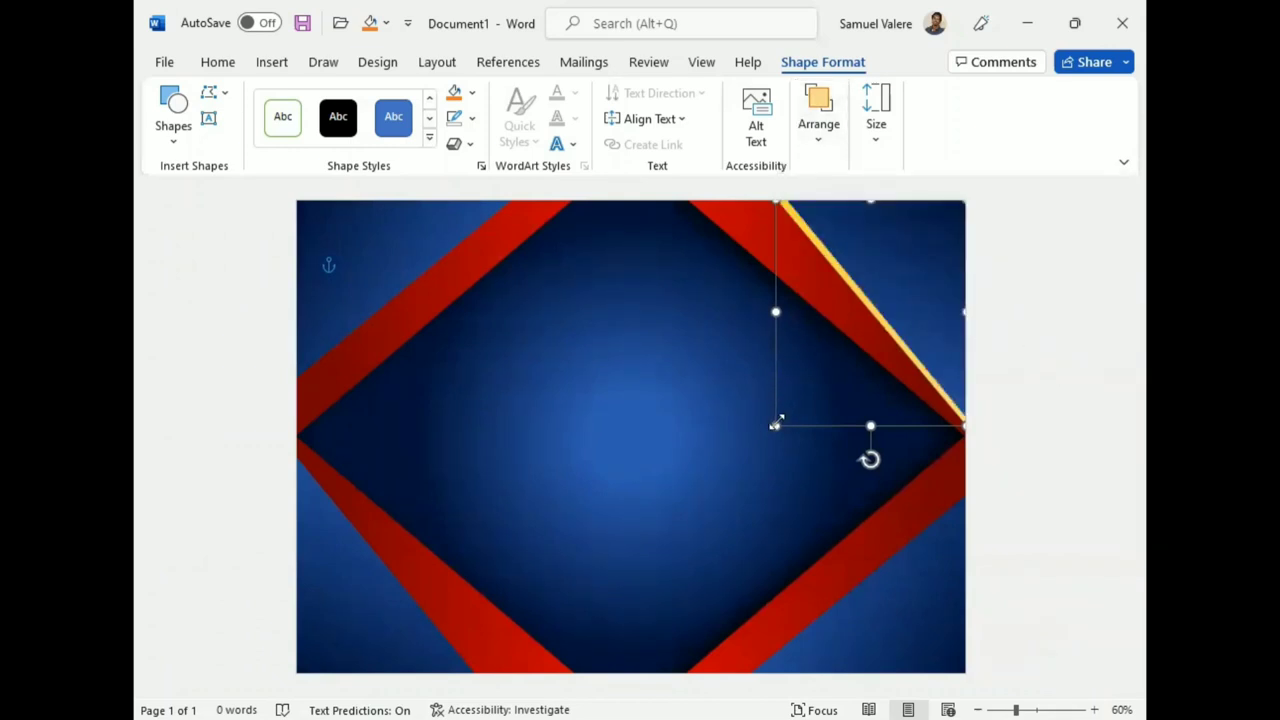
left_click_drag(775, 425, 764, 411)
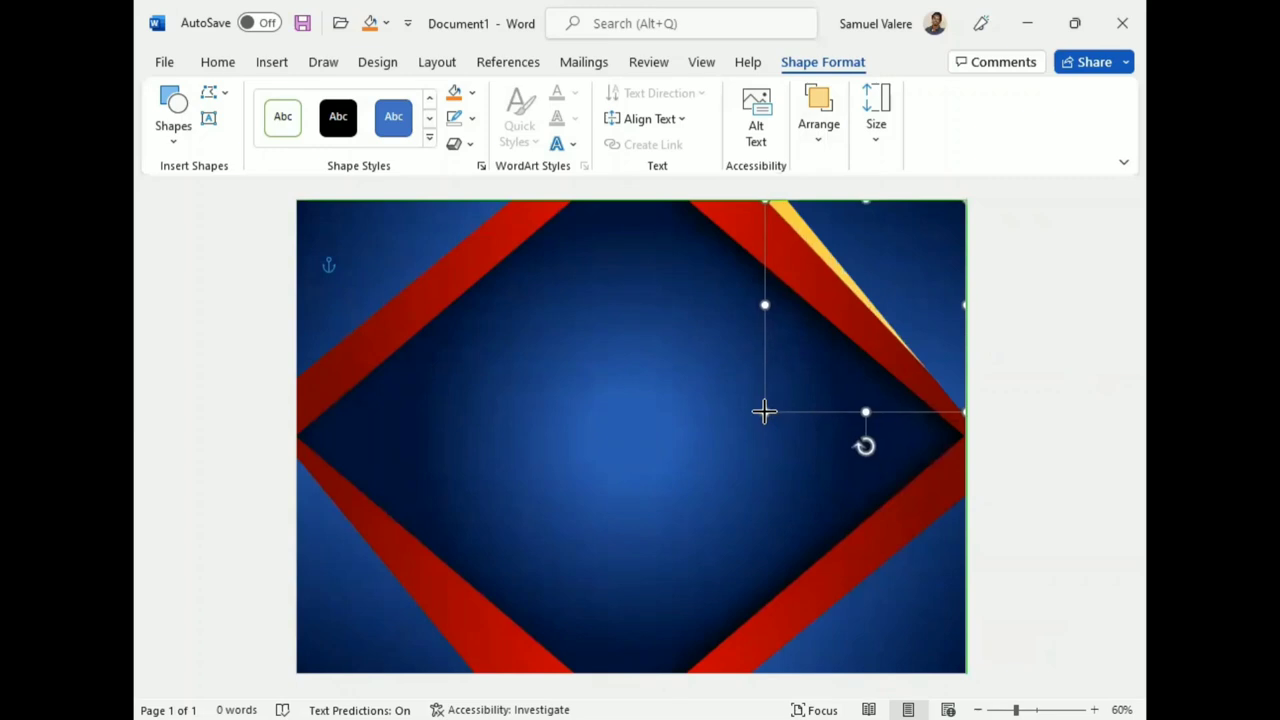
mouse_move(764, 411)
left_mouse_down()
mouse_move(779, 420)
mouse_move(772, 406)
left_mouse_up()
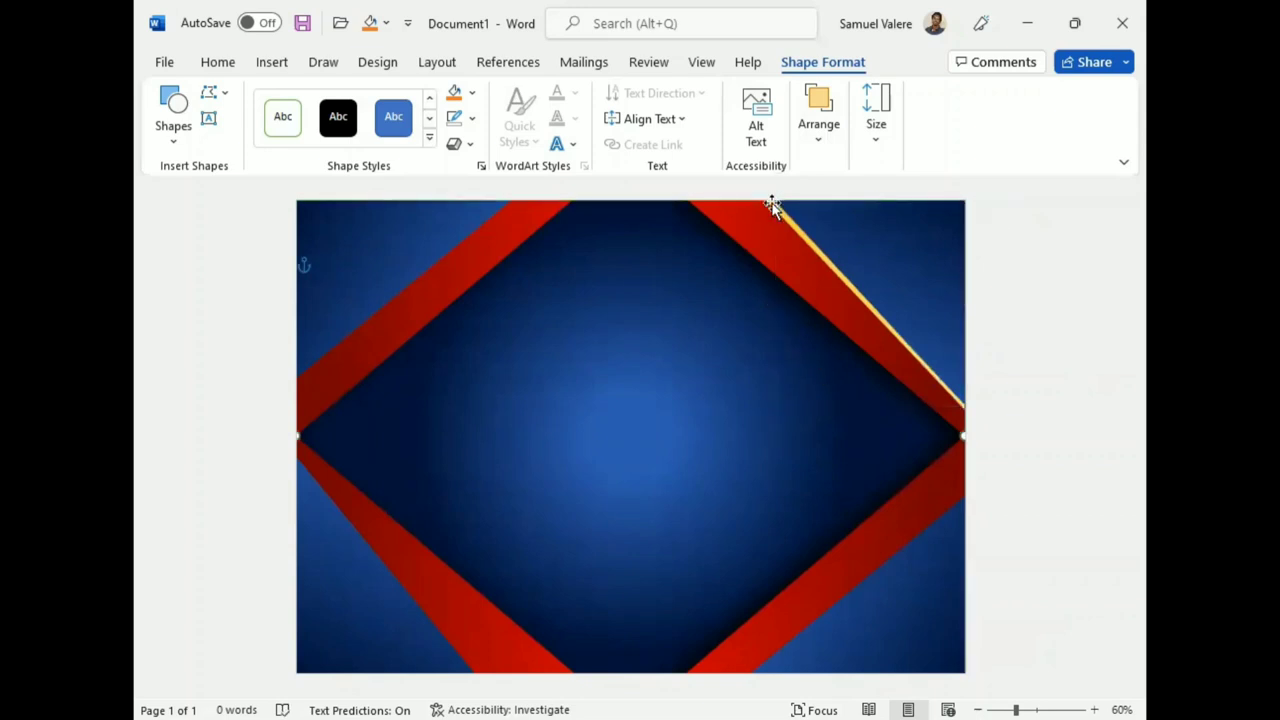
left_click_drag(756, 228, 771, 207)
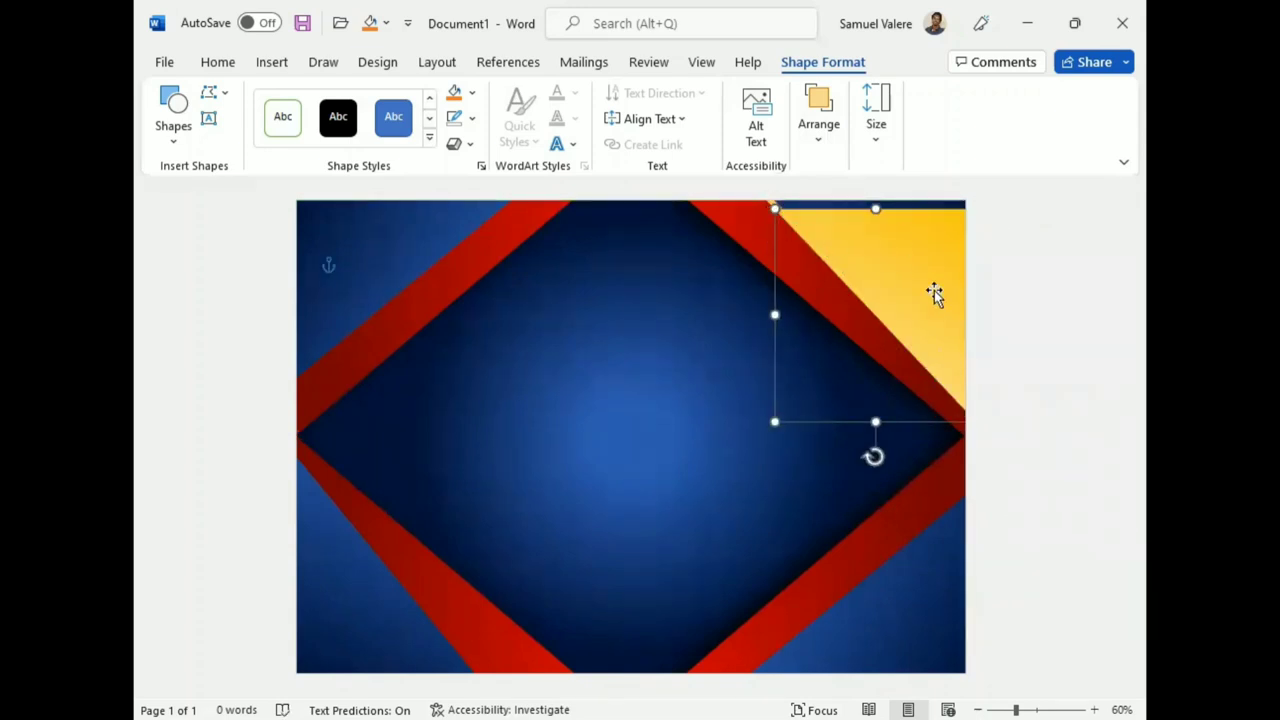
Move the gold triangle copy into the lower-right corner and rotate it into place.
left_click_drag(933, 292, 874, 491)
mouse_move(814, 651)
left_mouse_down()
mouse_move(743, 512)
mouse_move(793, 546)
left_mouse_up()
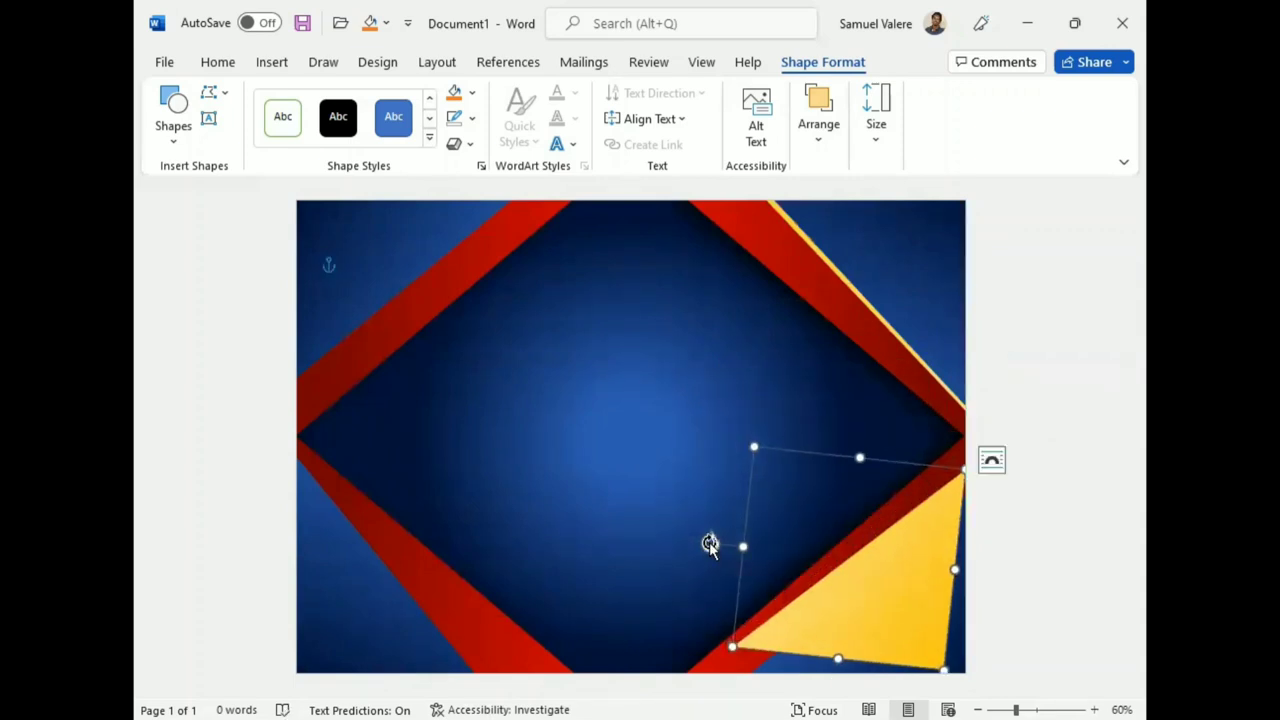
left_click_drag(709, 542, 757, 563)
left_click_drag(883, 614, 883, 620)
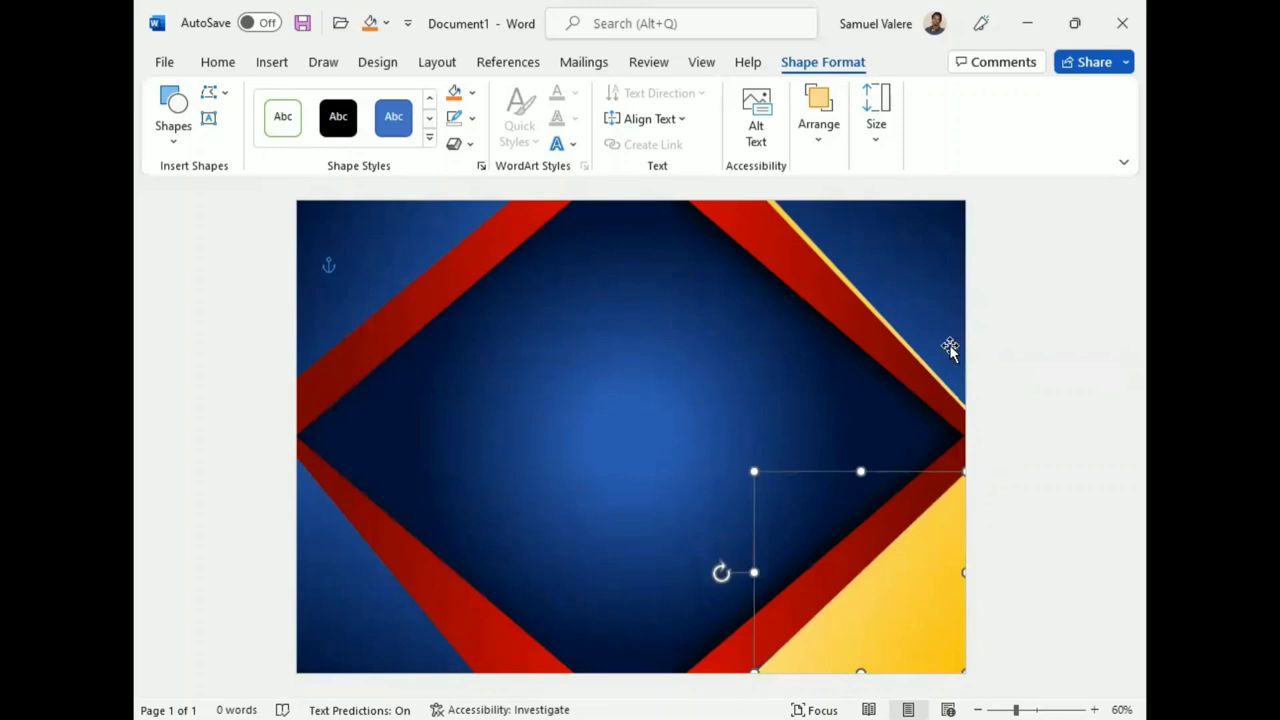
Send the gold triangle behind the red band and nudge it, then undo those changes.
left_click(818, 122)
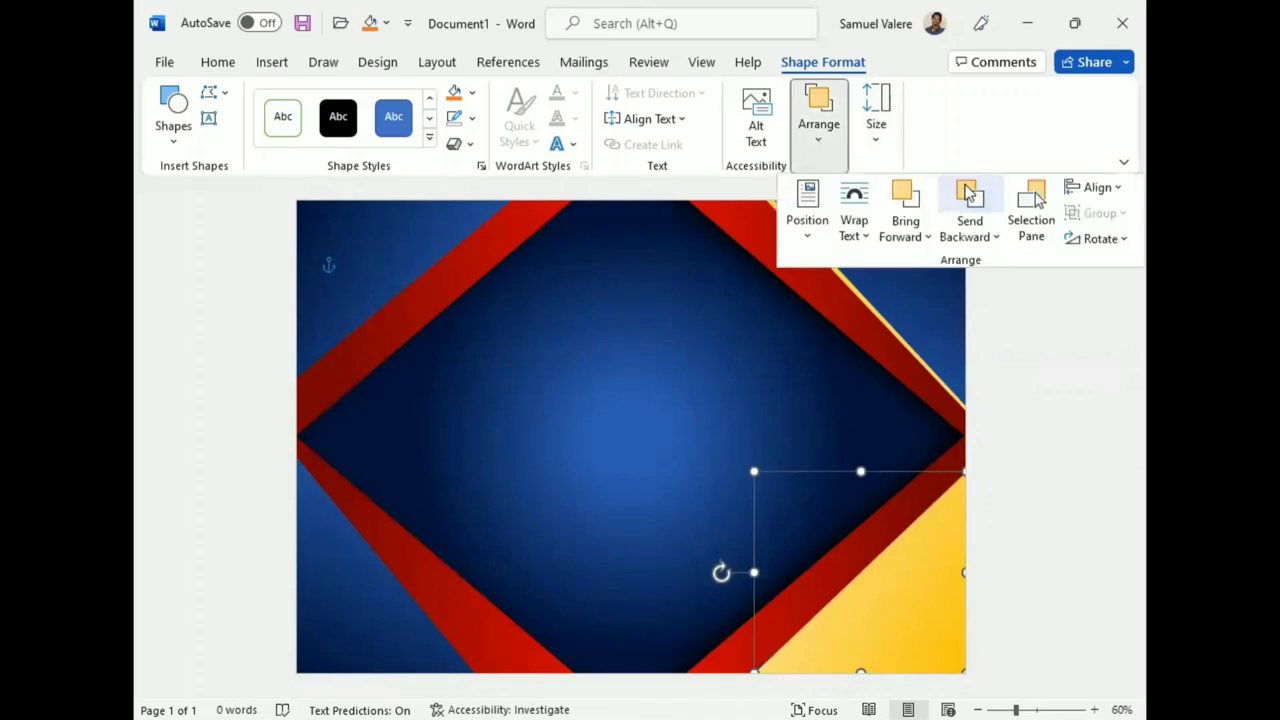
left_click(969, 199)
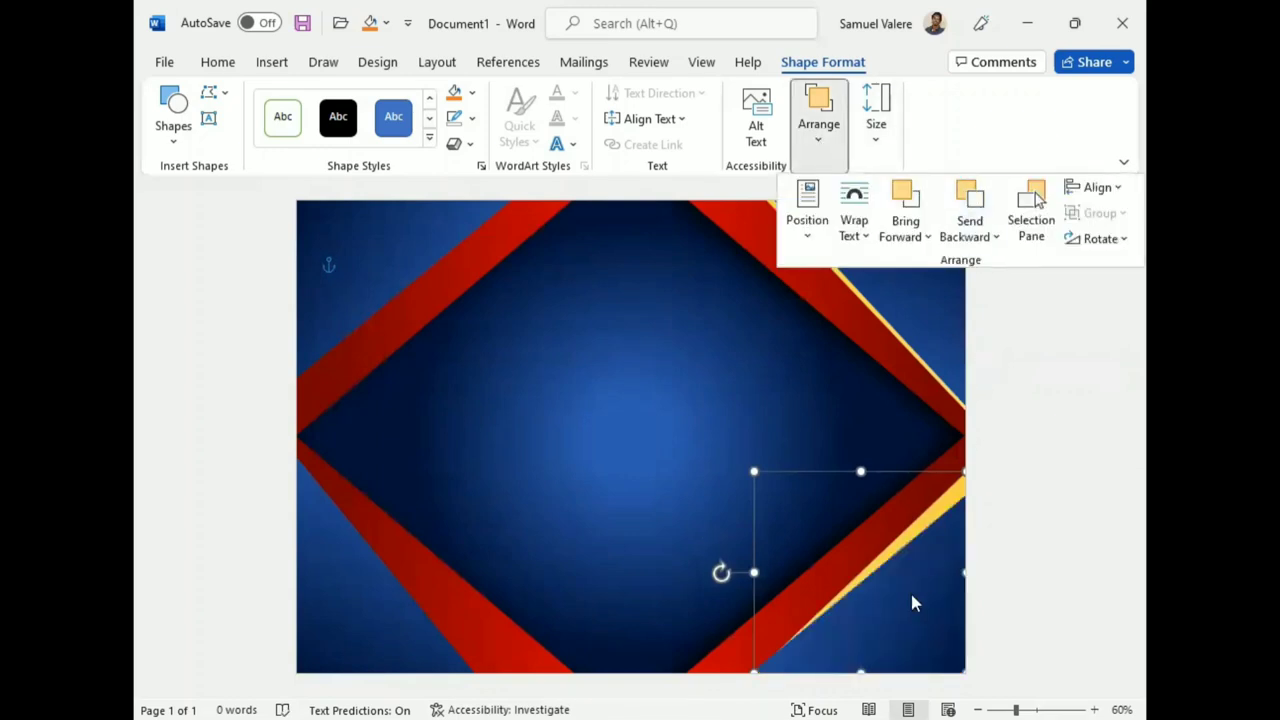
left_click_drag(755, 471, 761, 470)
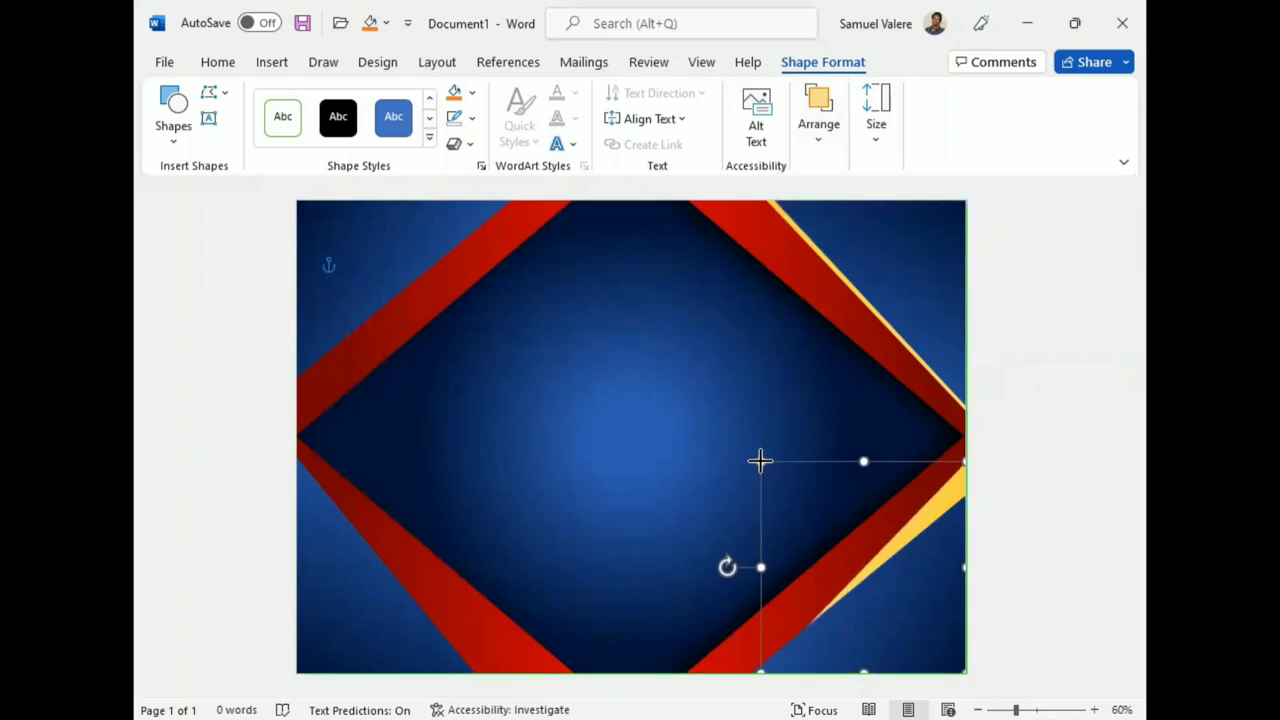
left_click_drag(760, 470, 761, 462)
left_click(217, 62)
left_click(176, 92)
left_click(176, 92)
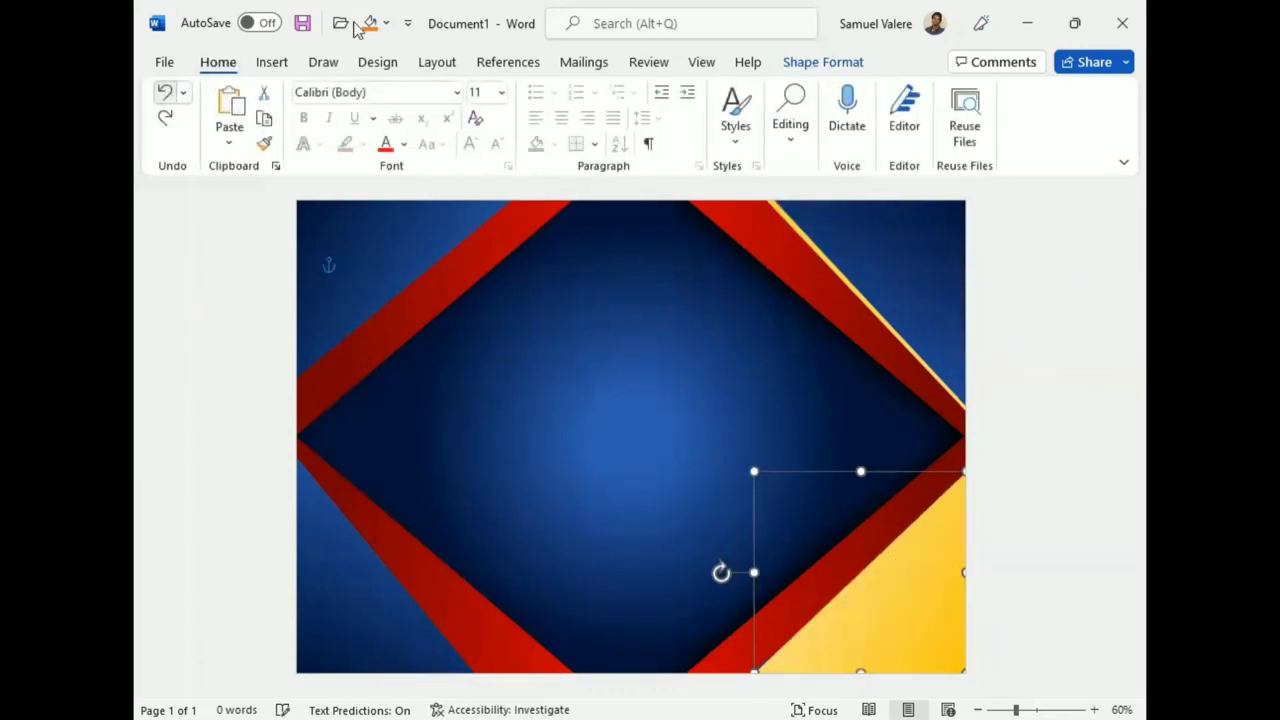
Send the gold triangle backward again and align it flush with the page's right edge.
left_click(819, 115)
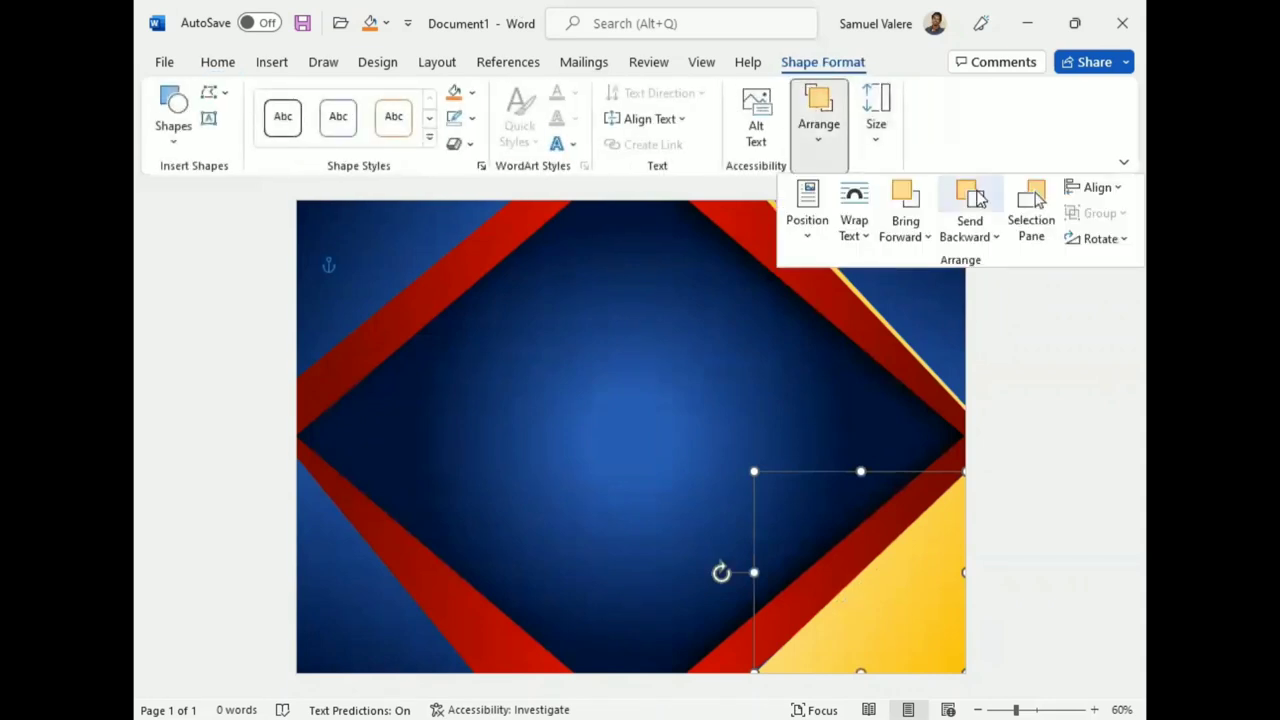
left_click(969, 200)
left_click_drag(930, 602, 925, 625)
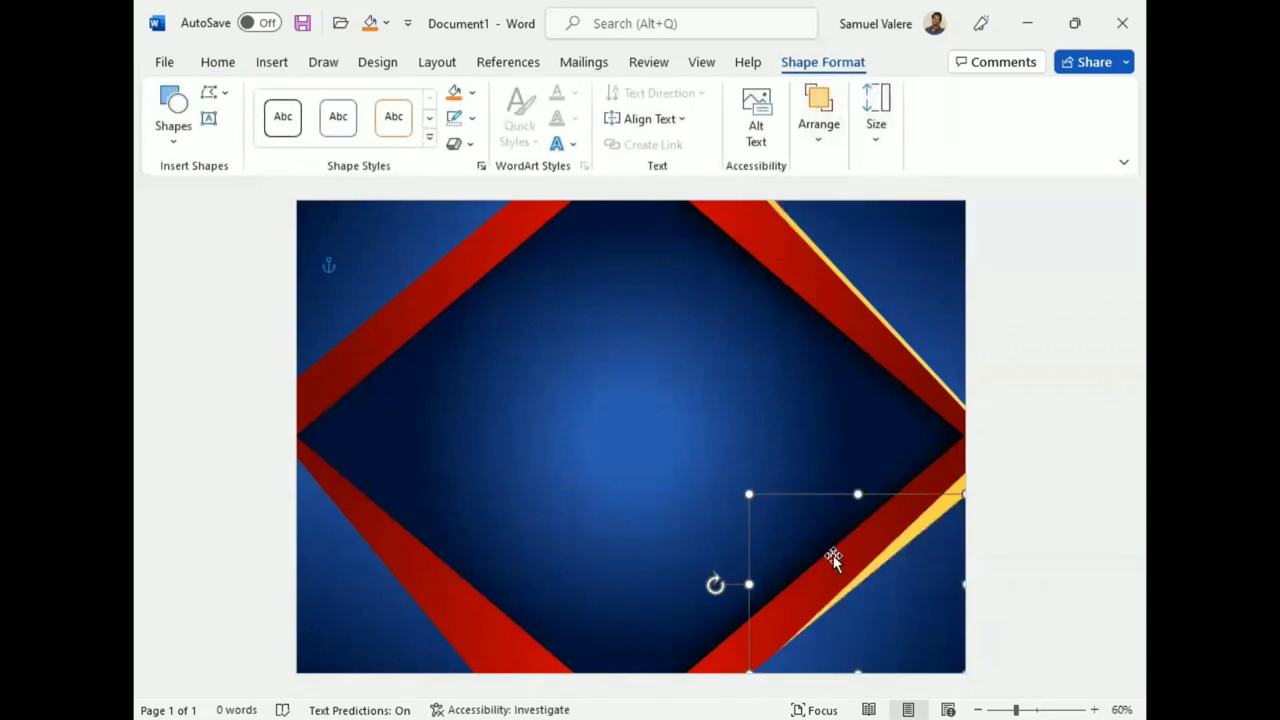
left_click_drag(750, 505, 758, 479)
left_click(736, 537)
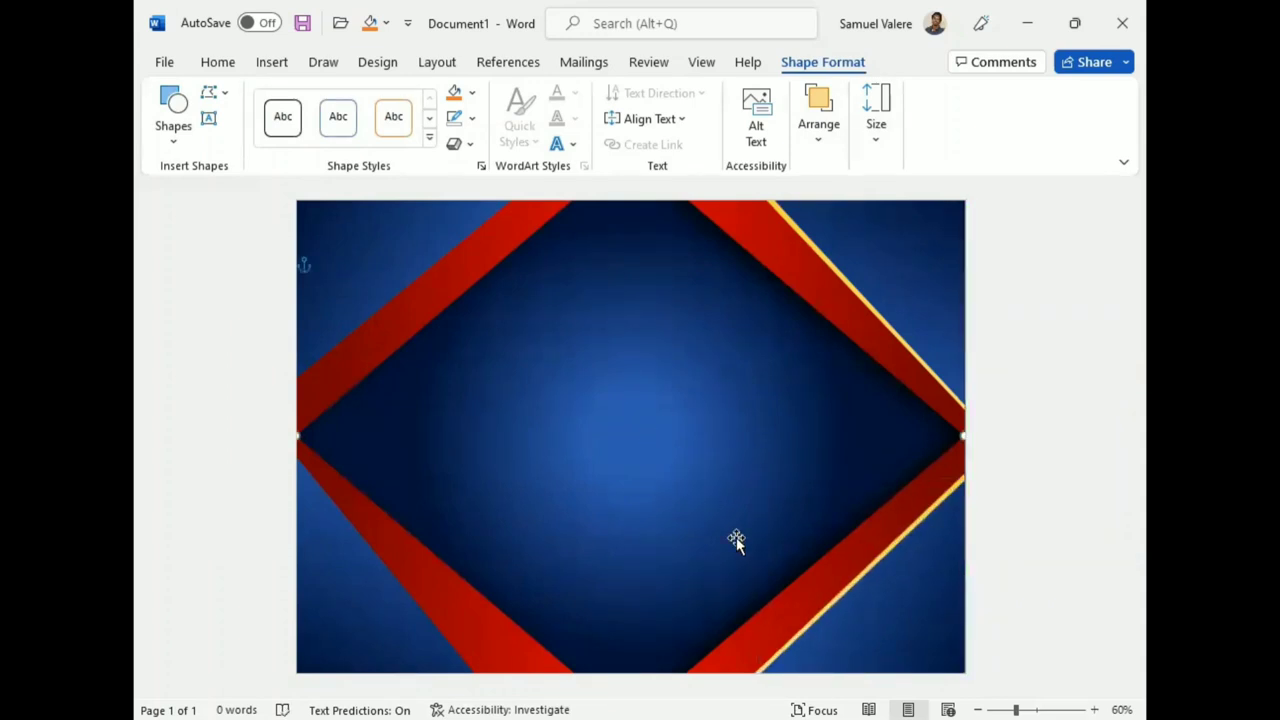
left_click(817, 611)
Paste another gold triangle and fit it, rotated, into the top-left corner.
key("Escape")
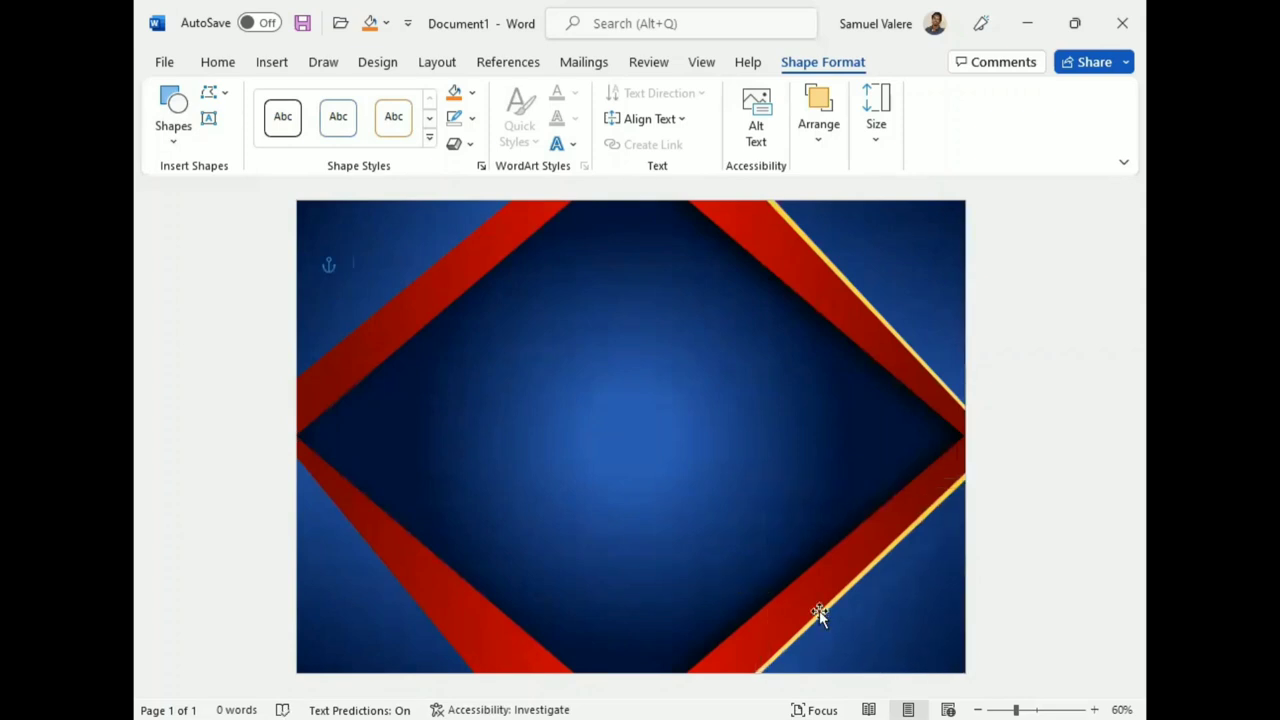
key("ctrl+v")
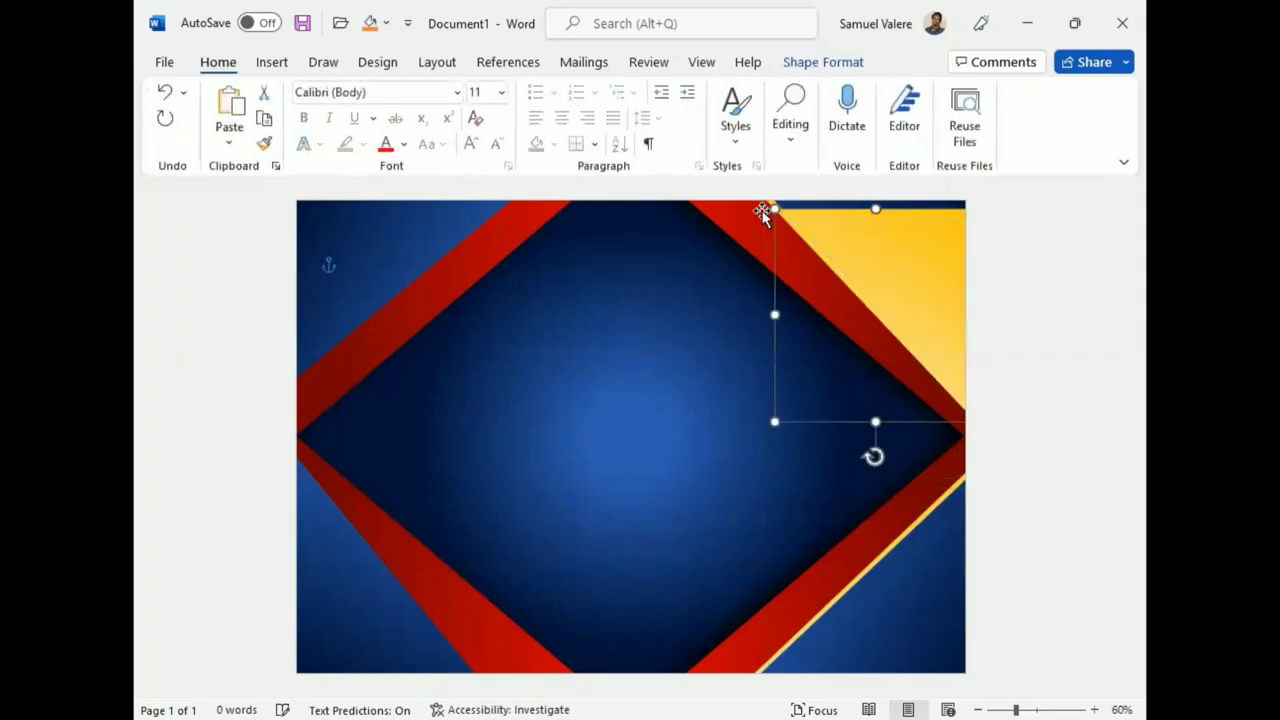
left_click_drag(763, 214, 449, 334)
left_click_drag(451, 505, 540, 367)
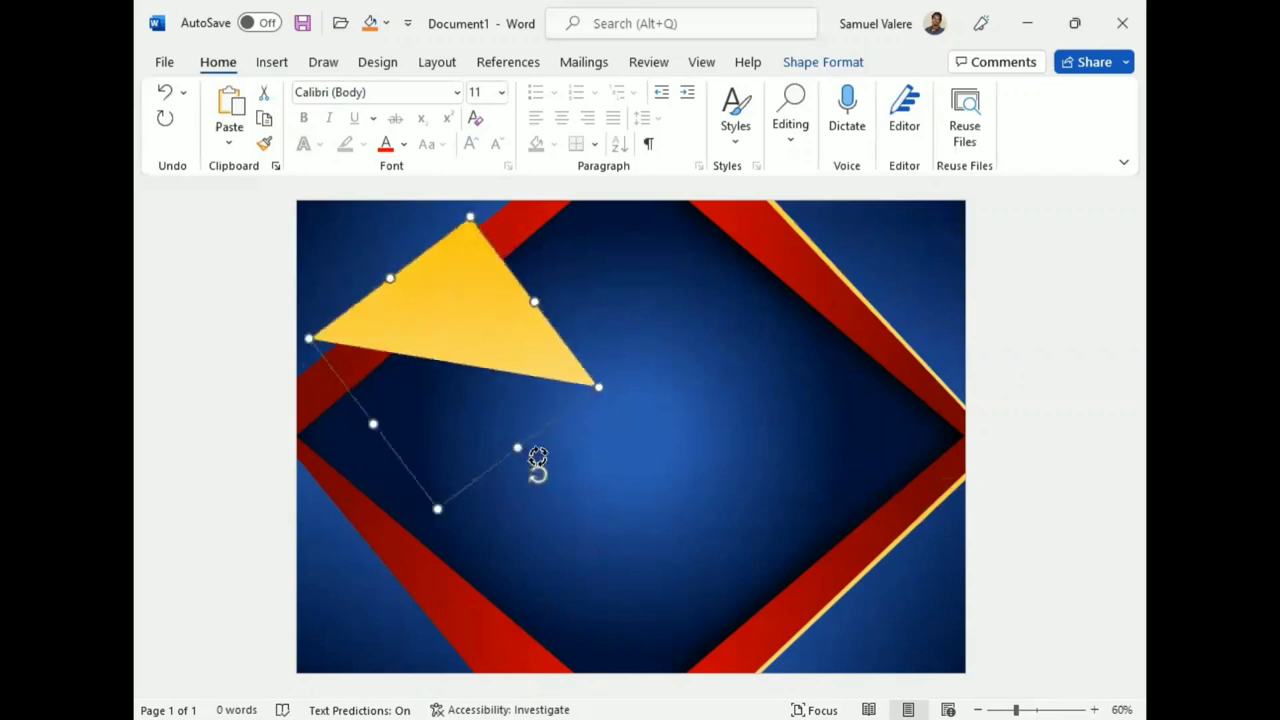
left_click_drag(416, 352, 384, 282)
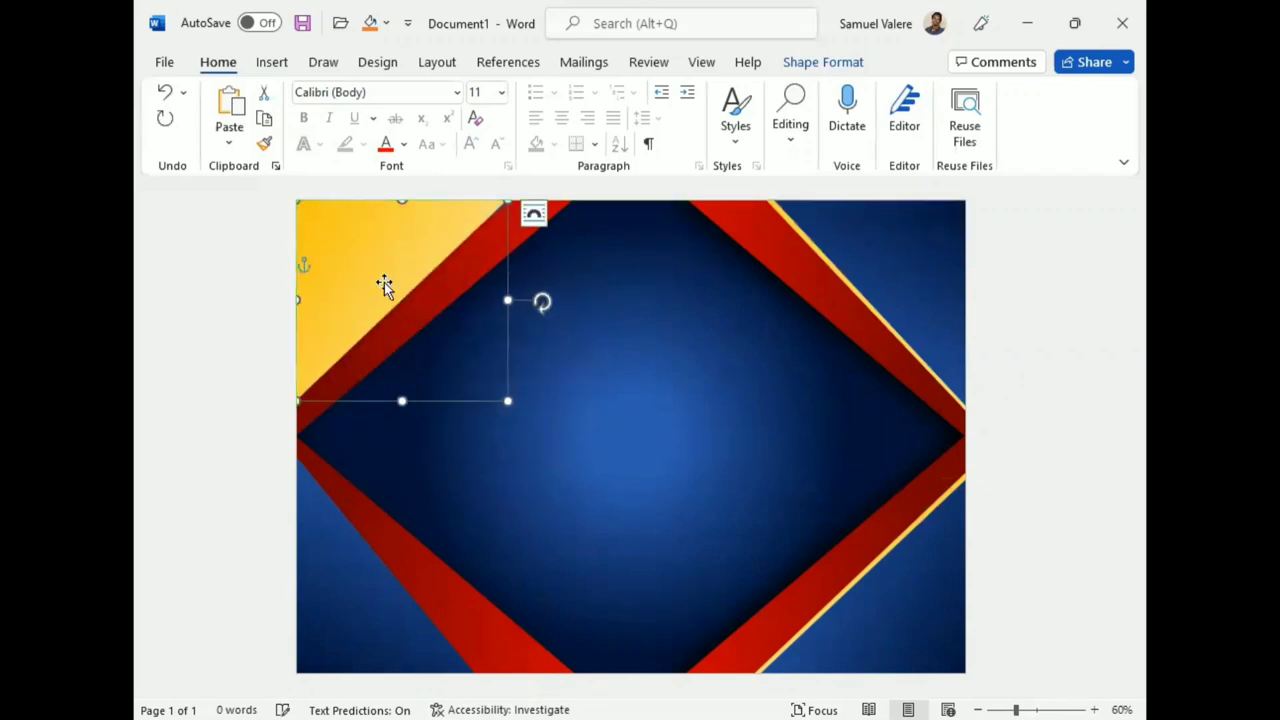
Send the triangle behind the red band and resize it so a thin gold edge shows.
left_click(825, 63)
left_click(820, 140)
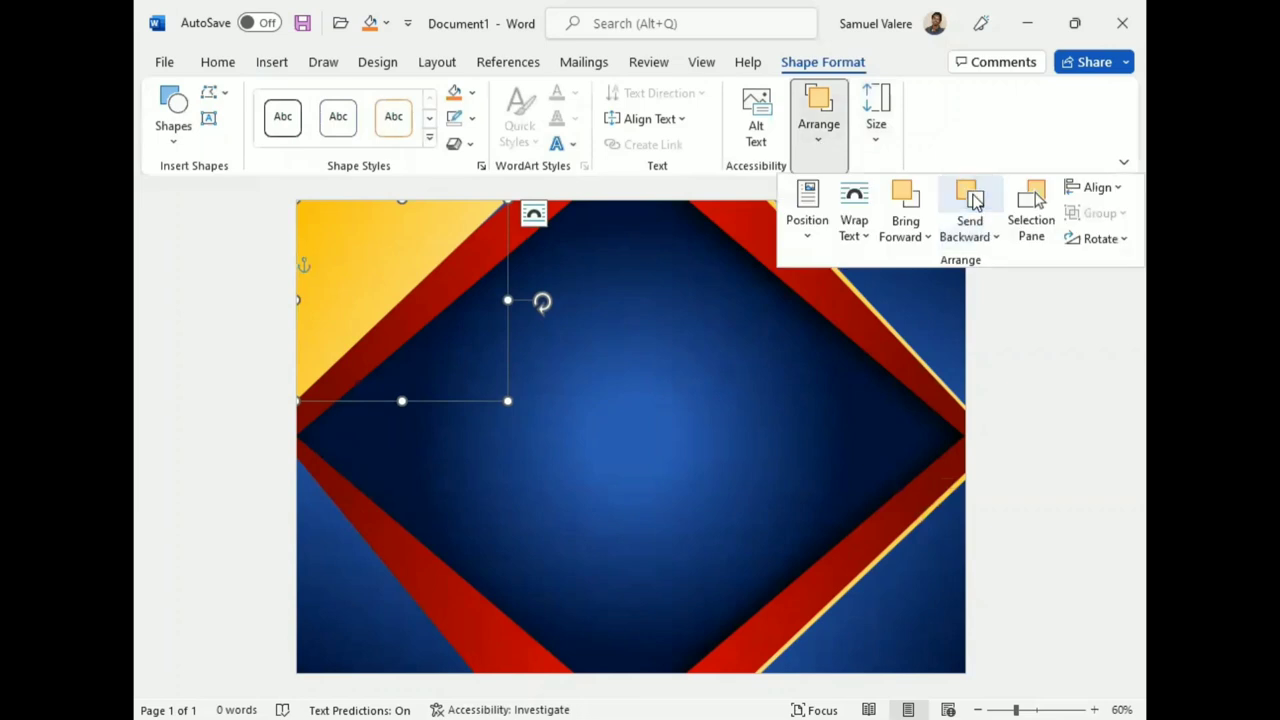
left_click(970, 200)
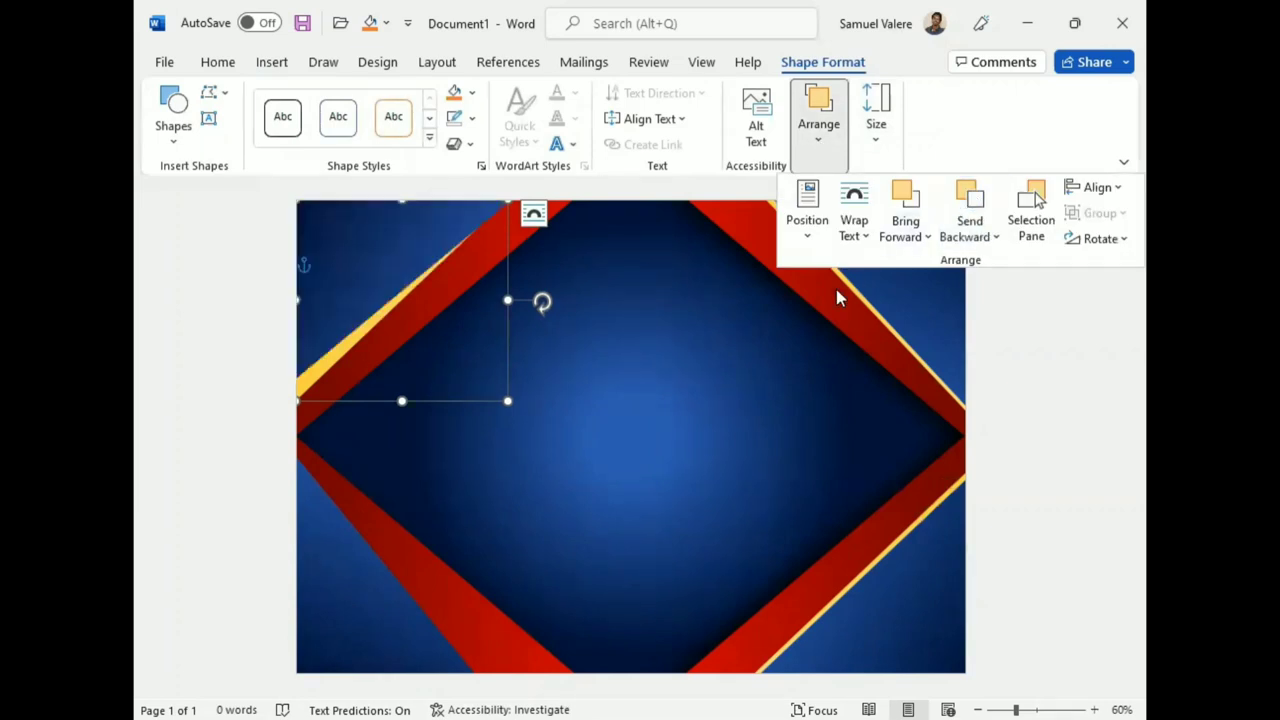
left_click(479, 405)
left_click(305, 395)
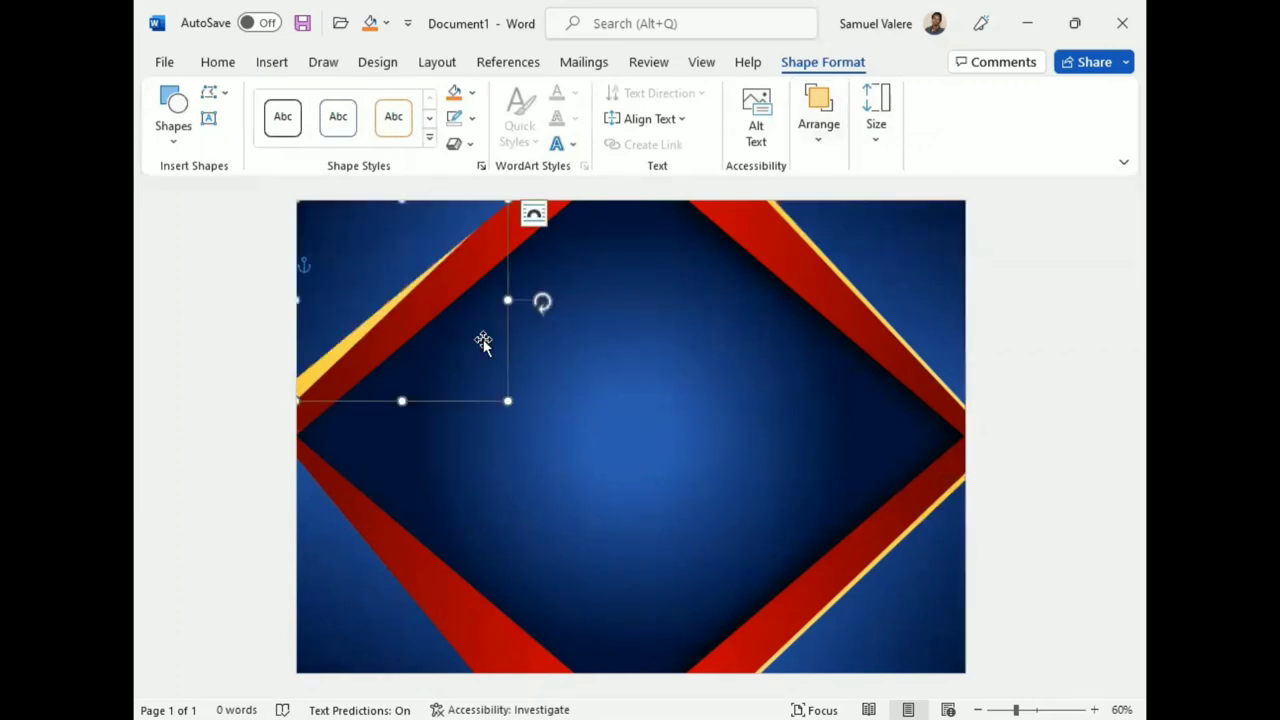
left_click_drag(507, 401, 520, 385)
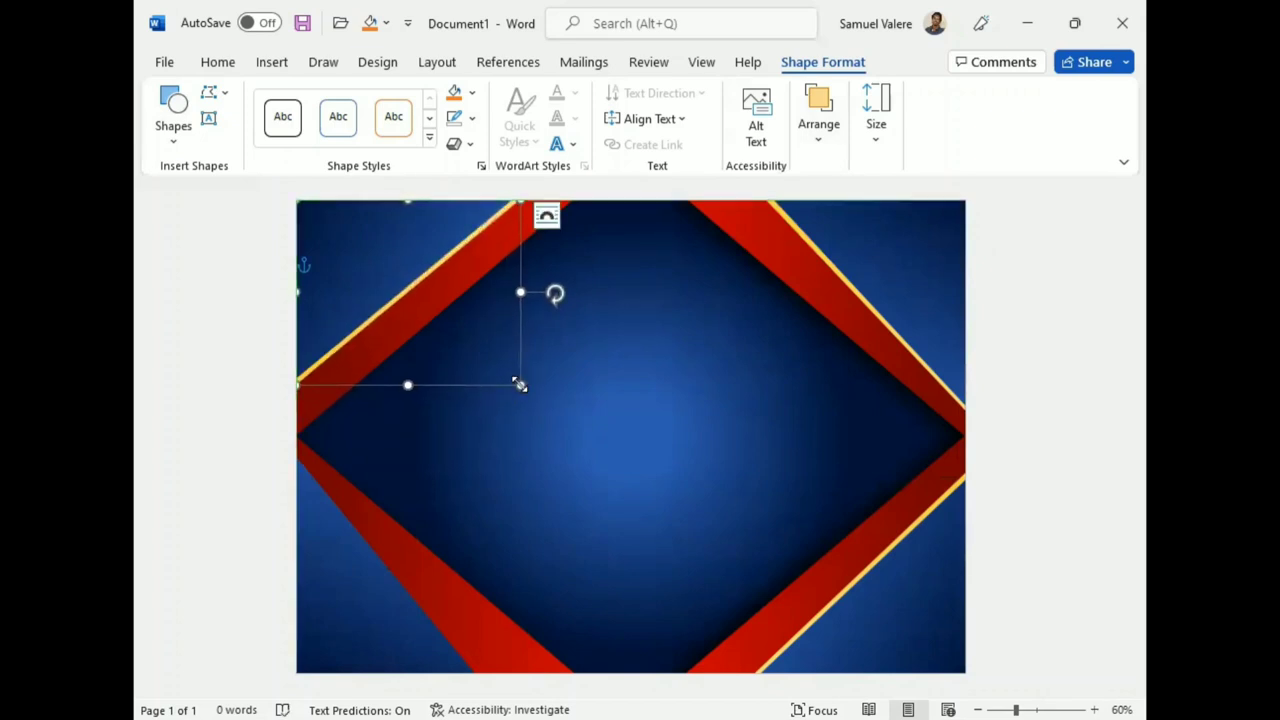
Move a gold triangle to the lower left and rotate it into that corner.
left_click_drag(431, 315, 423, 509)
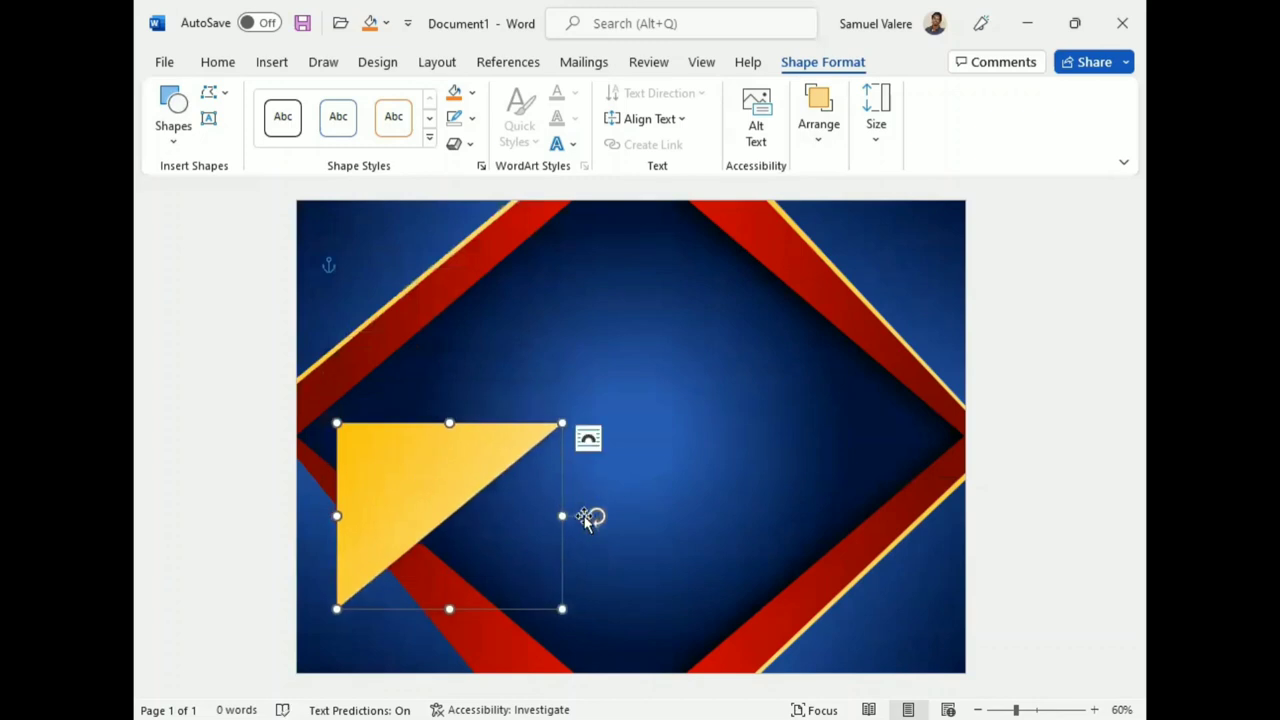
mouse_move(591, 517)
left_mouse_down()
mouse_move(580, 449)
mouse_move(441, 372)
left_mouse_up()
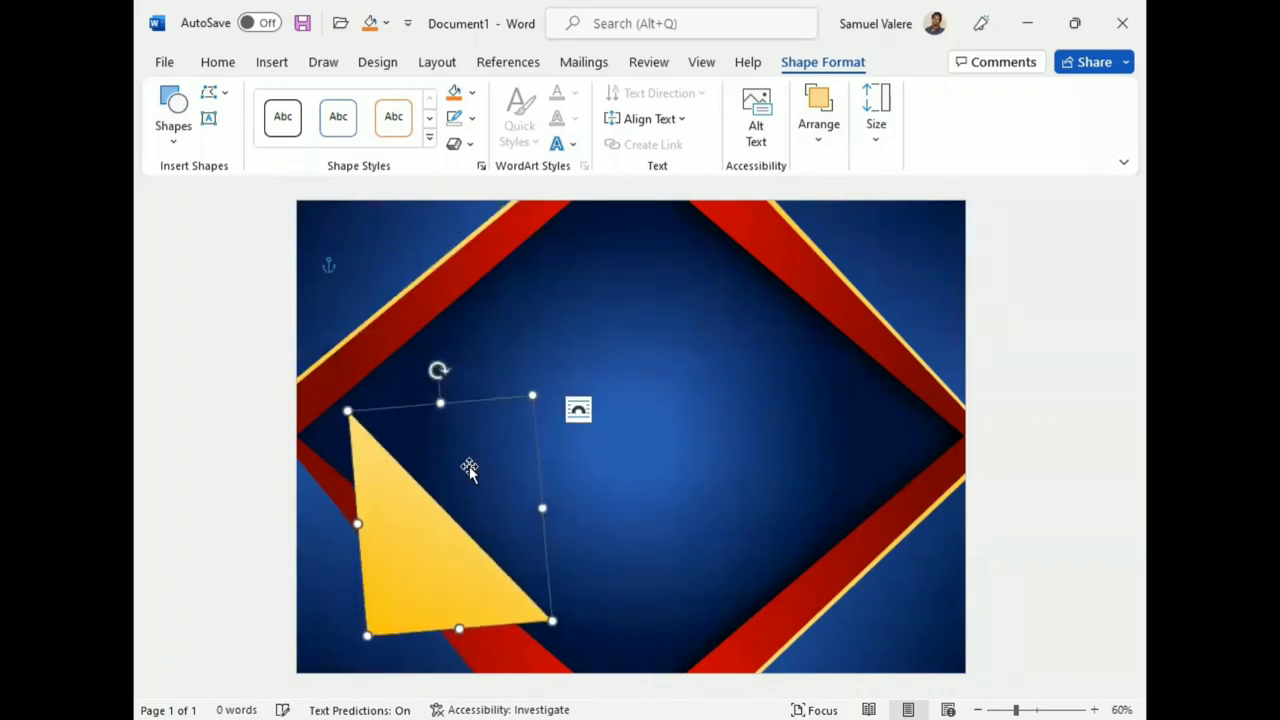
left_click_drag(471, 469, 354, 581)
left_click_drag(386, 396, 401, 410)
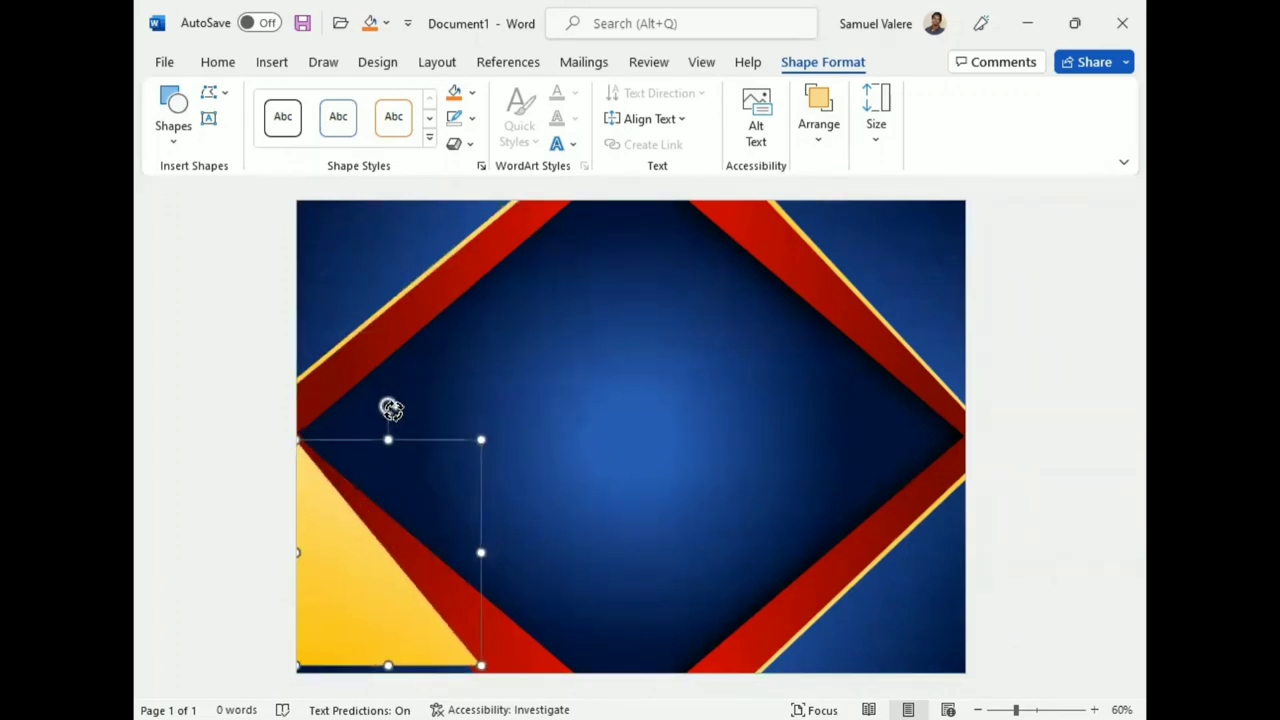
mouse_move(340, 601)
left_mouse_down()
mouse_move(338, 613)
mouse_move(343, 597)
left_mouse_up()
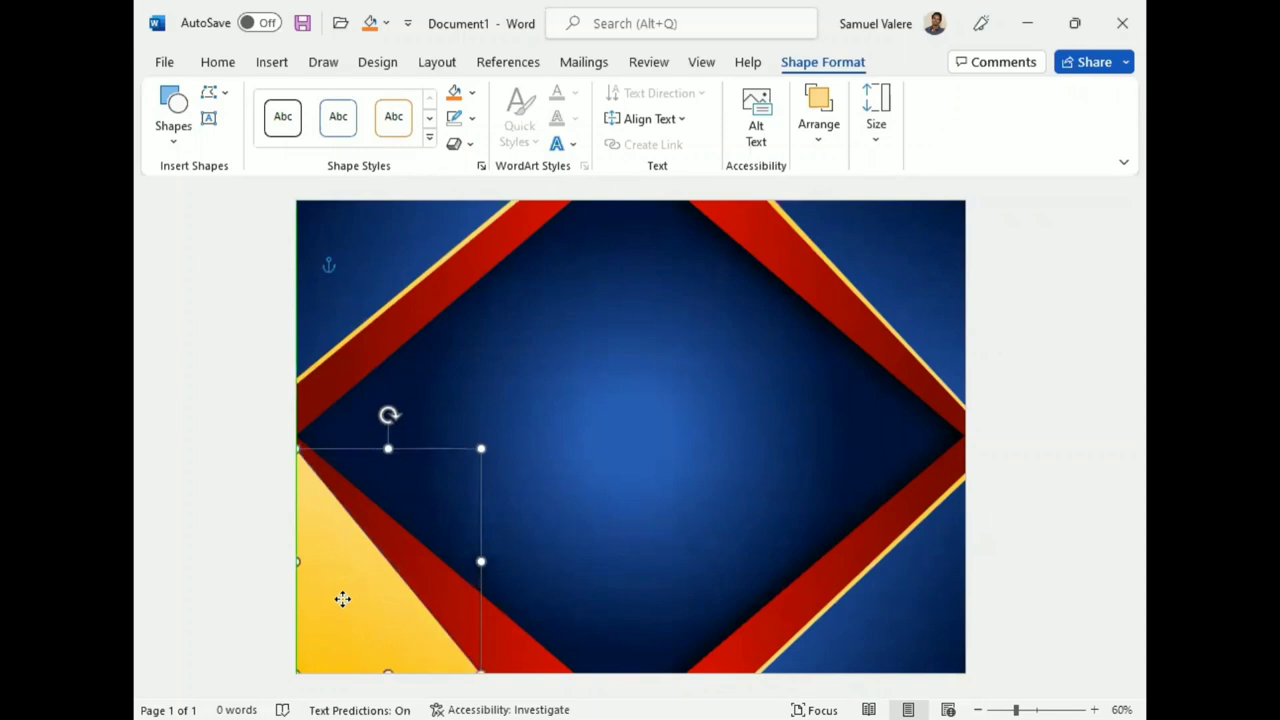
Send the triangle behind the background and nudge it until a thin gold edge lines the band.
left_click(822, 110)
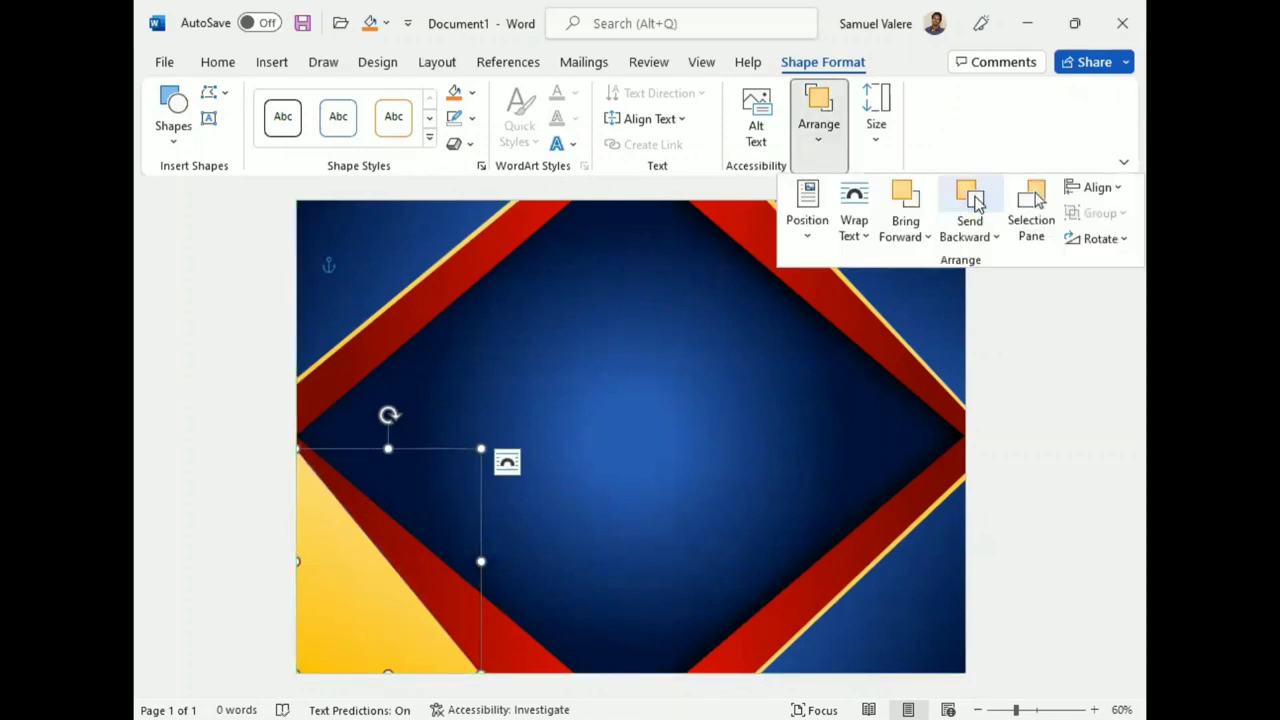
left_click(969, 205)
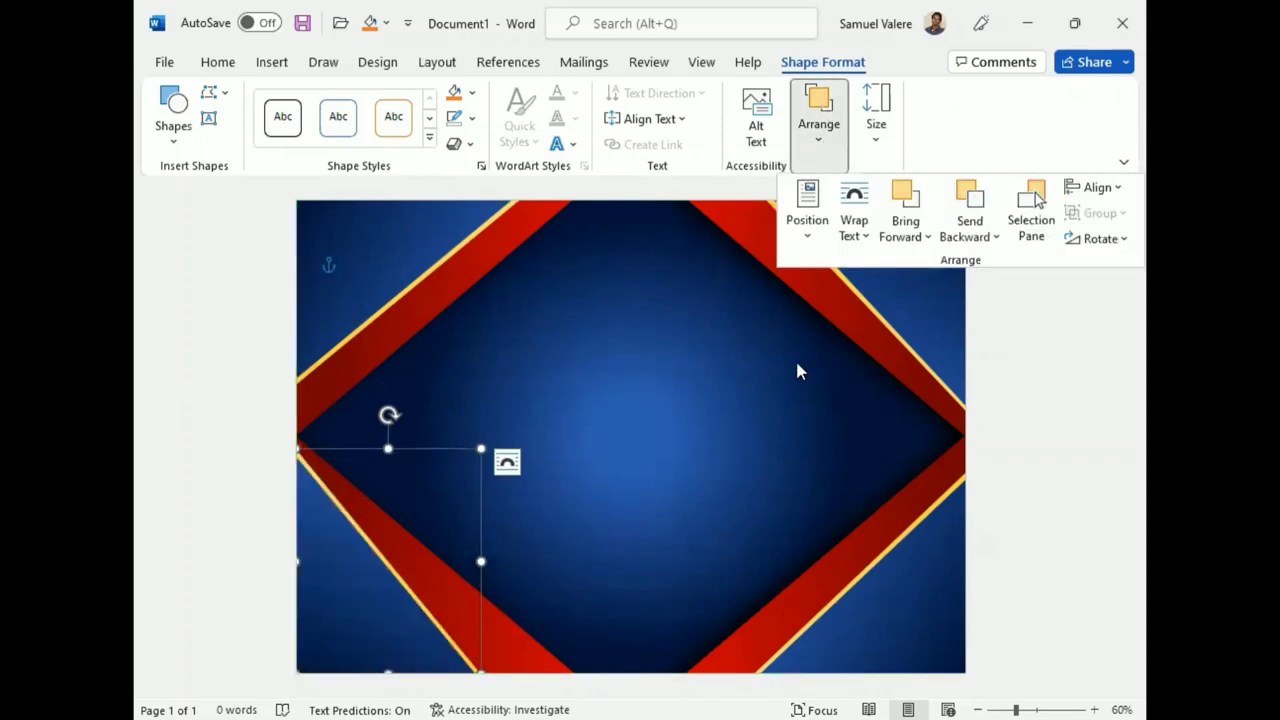
left_click(481, 457)
left_click_drag(480, 449, 496, 477)
left_click_drag(452, 521, 434, 494)
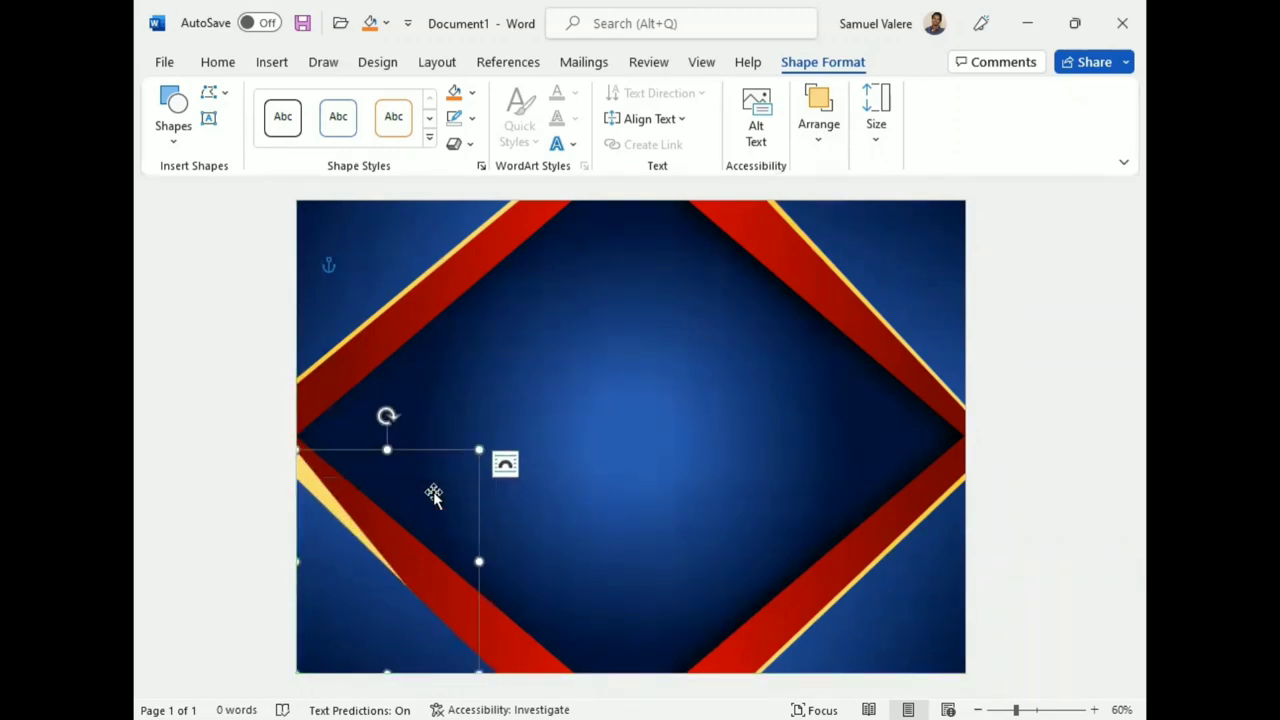
left_click_drag(478, 450, 505, 474)
left_click_drag(368, 618, 361, 618)
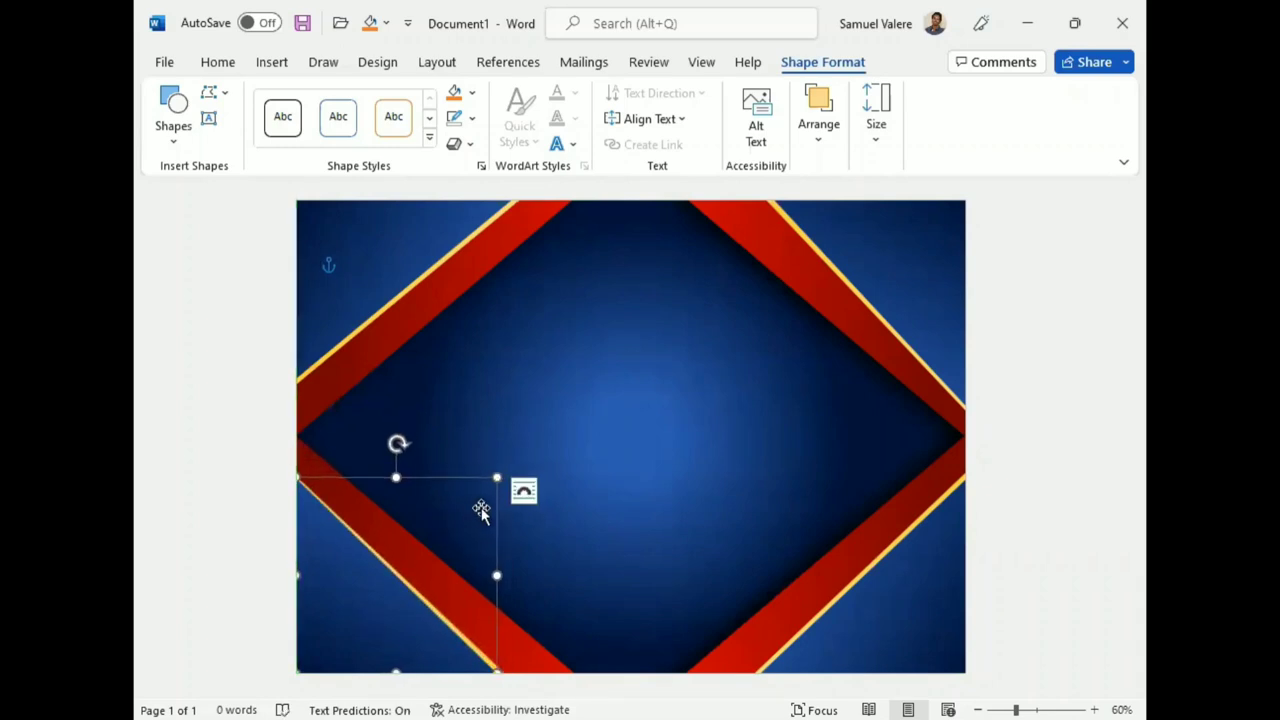
left_click_drag(497, 477, 499, 481)
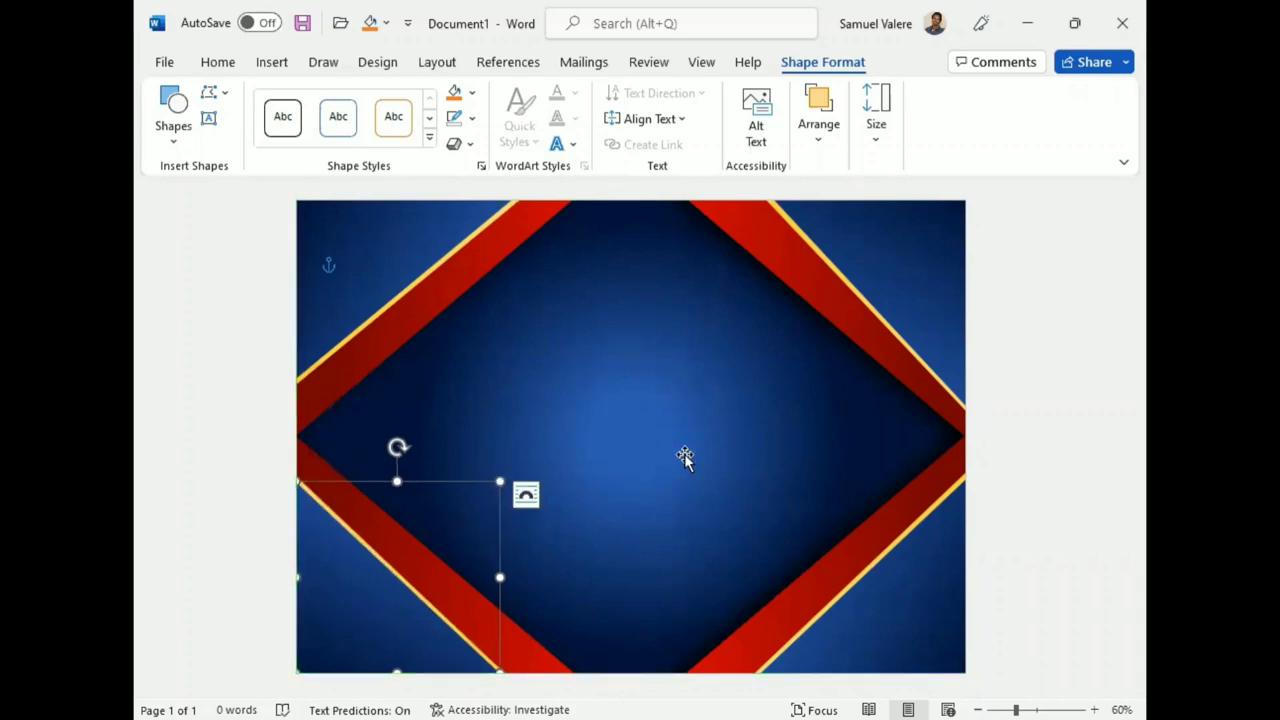
Nudge the upper-right gold shape so it sits flush with its red band.
left_click(894, 310)
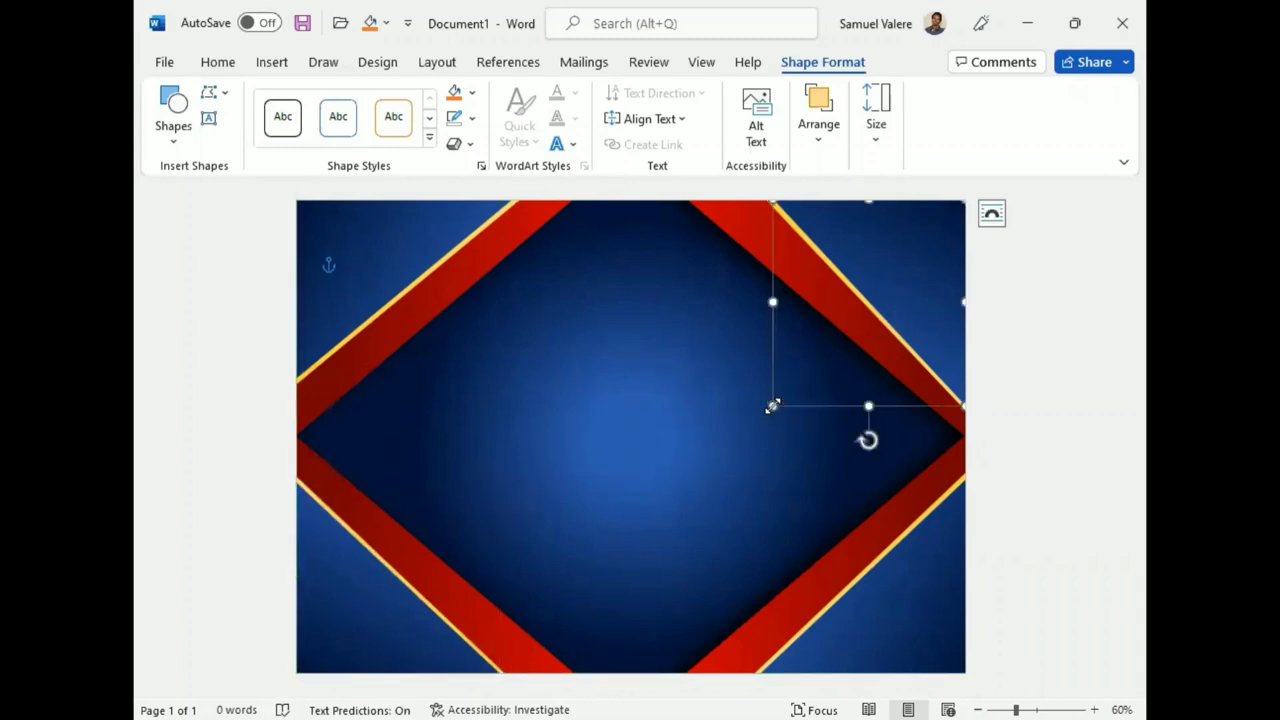
left_click_drag(772, 406, 760, 402)
left_click(951, 411)
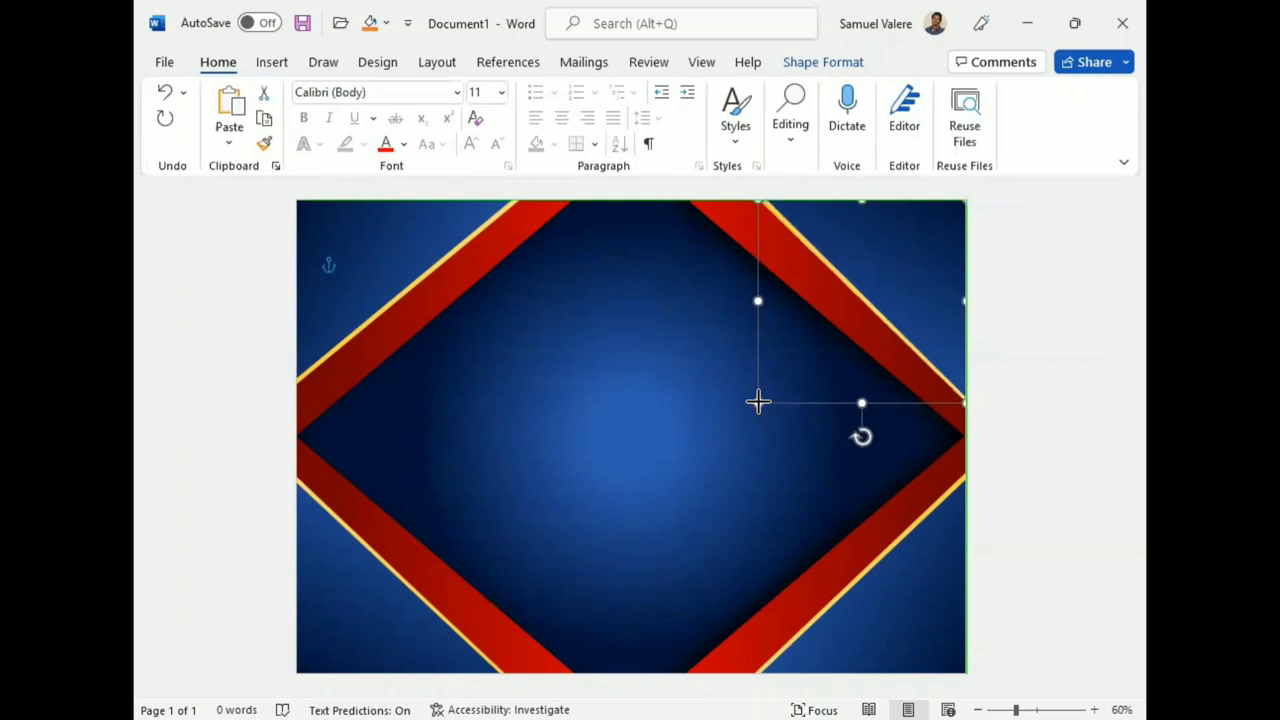
left_click_drag(758, 402, 760, 404)
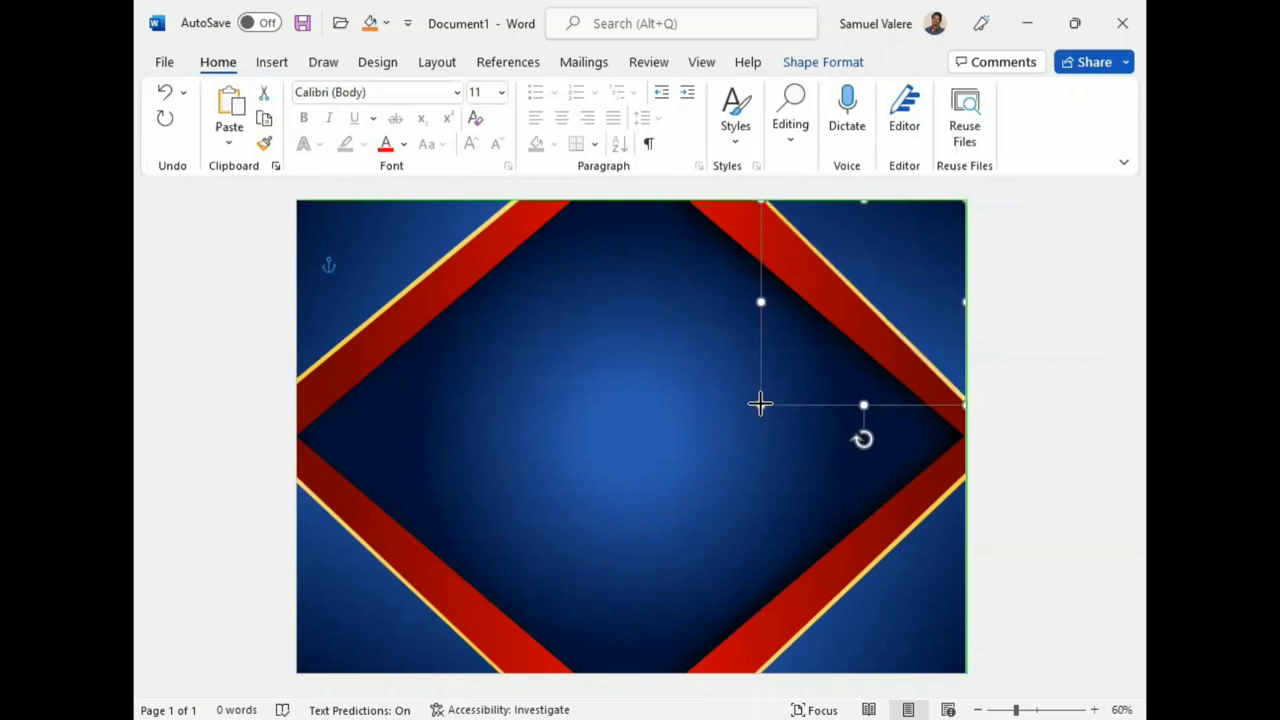
Resize the lower-right gold shape to align its edge, then deselect it.
left_click(891, 618)
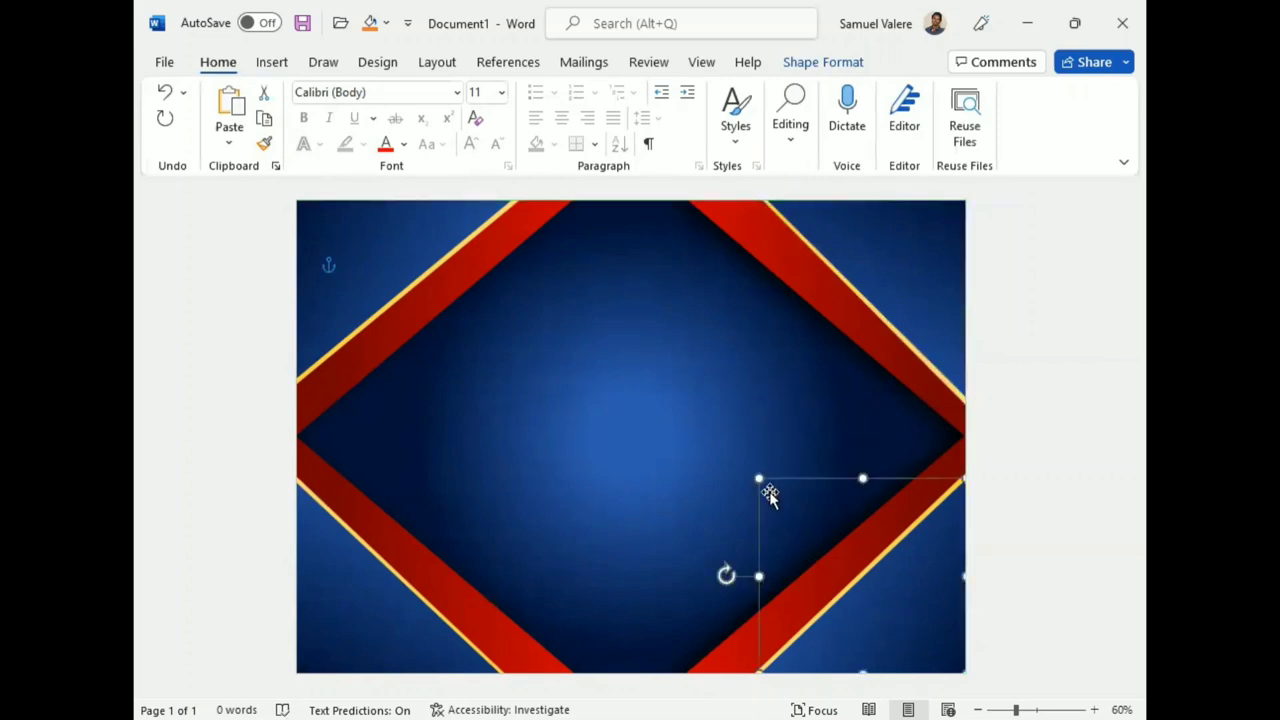
left_click_drag(758, 479, 754, 485)
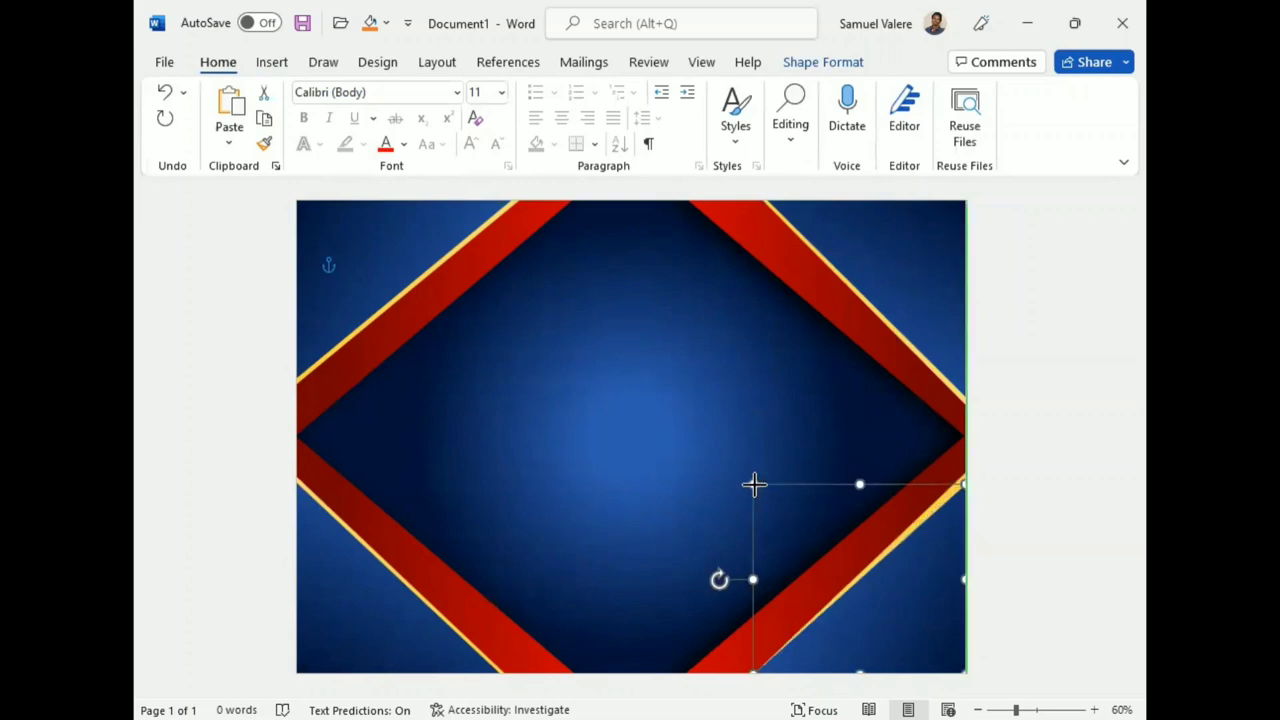
left_click(988, 491)
left_click(957, 486)
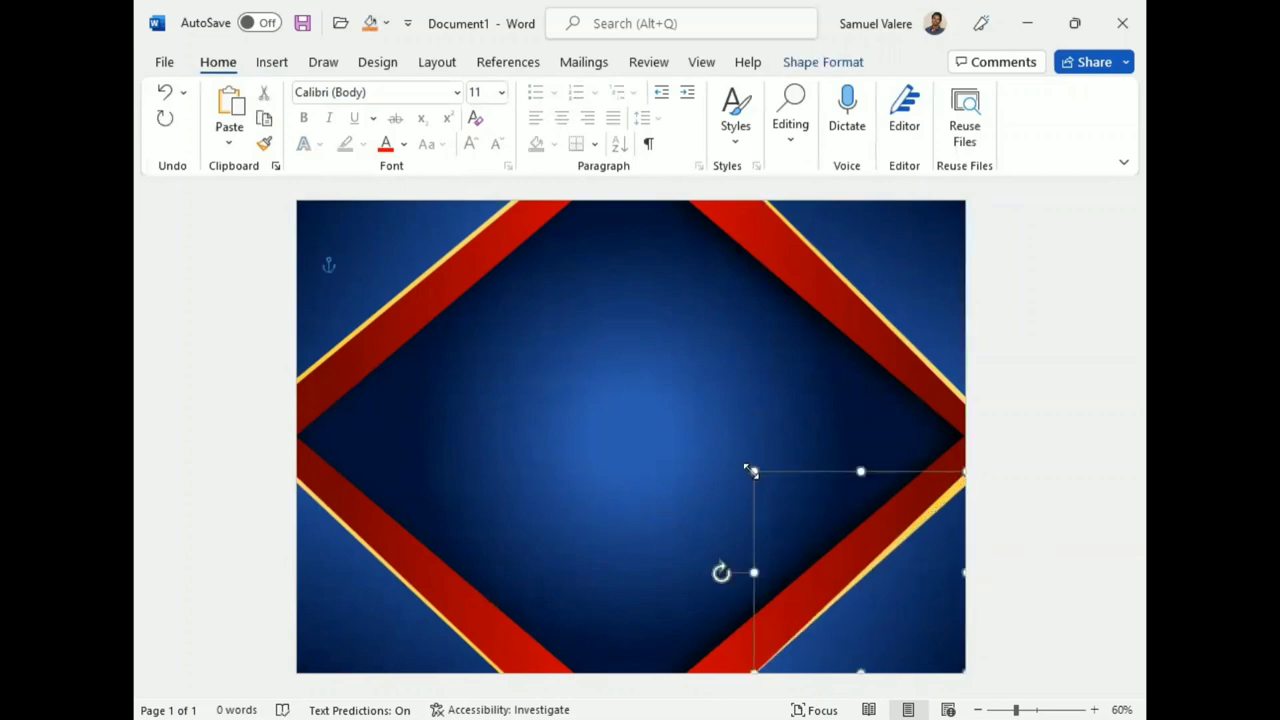
left_click_drag(751, 471, 748, 479)
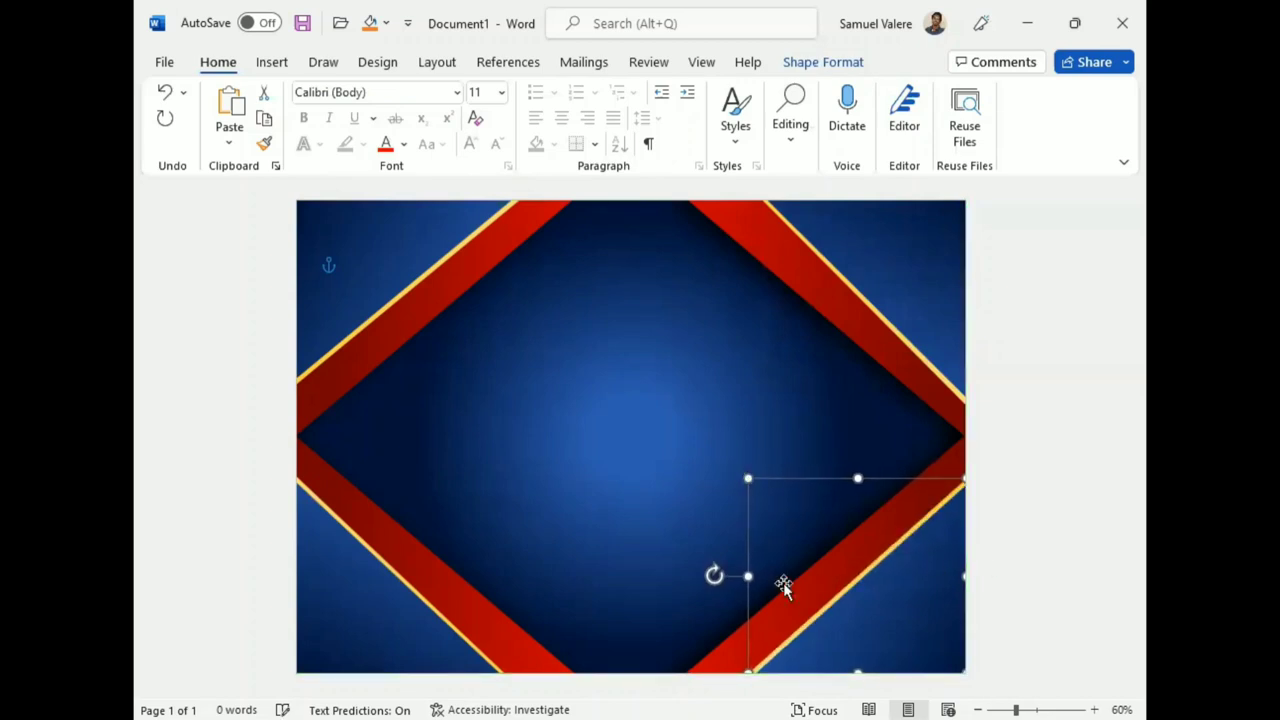
left_click(1065, 385)
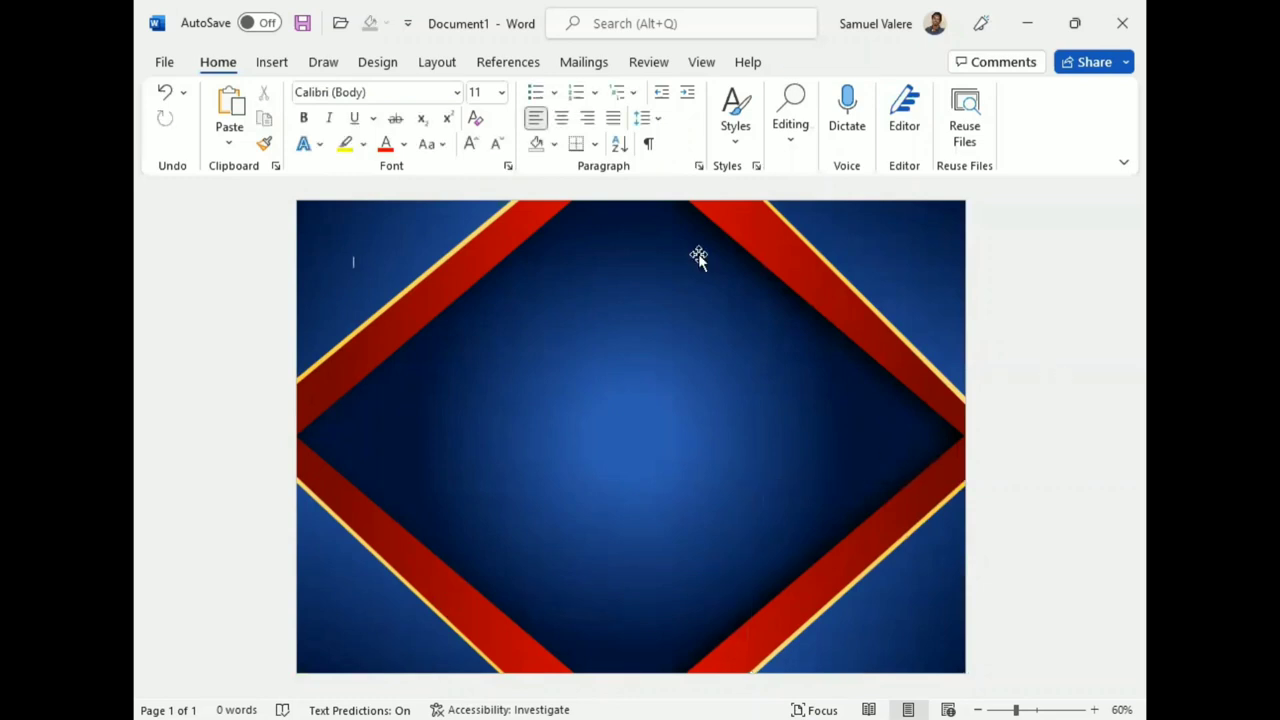
Draw a rectangle text box near the top centre of the page.
left_click(269, 63)
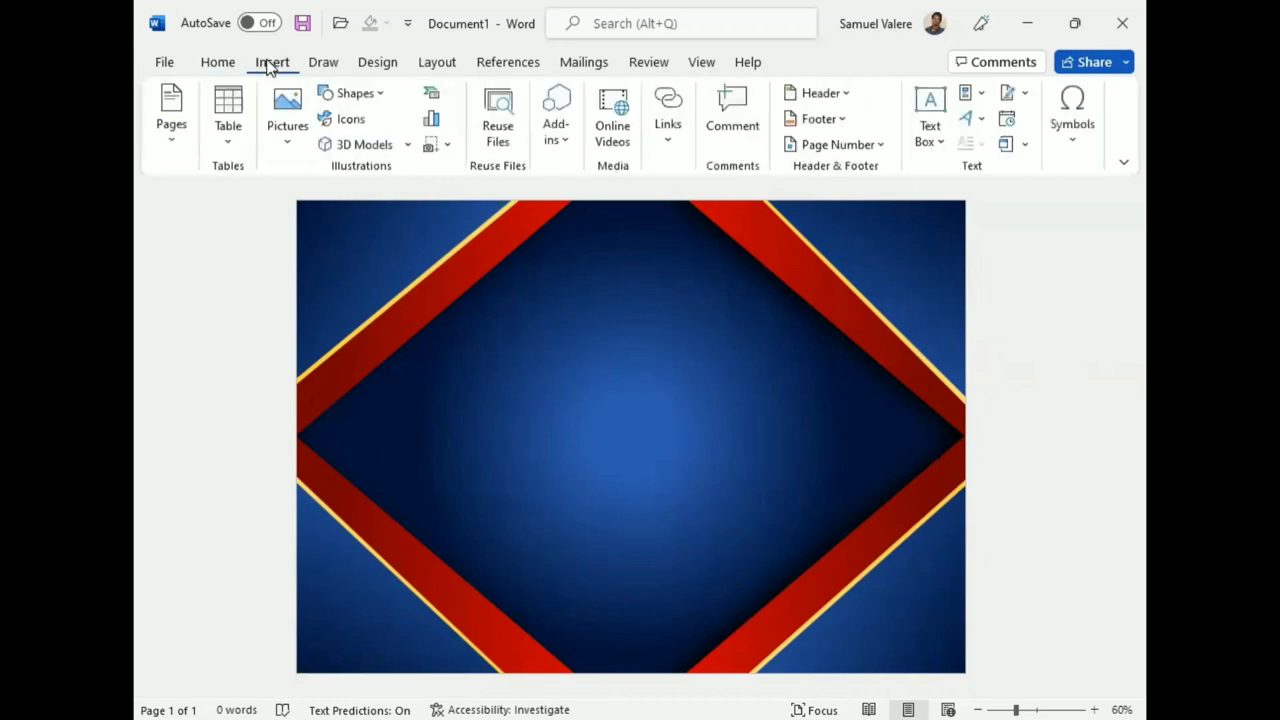
left_click(381, 91)
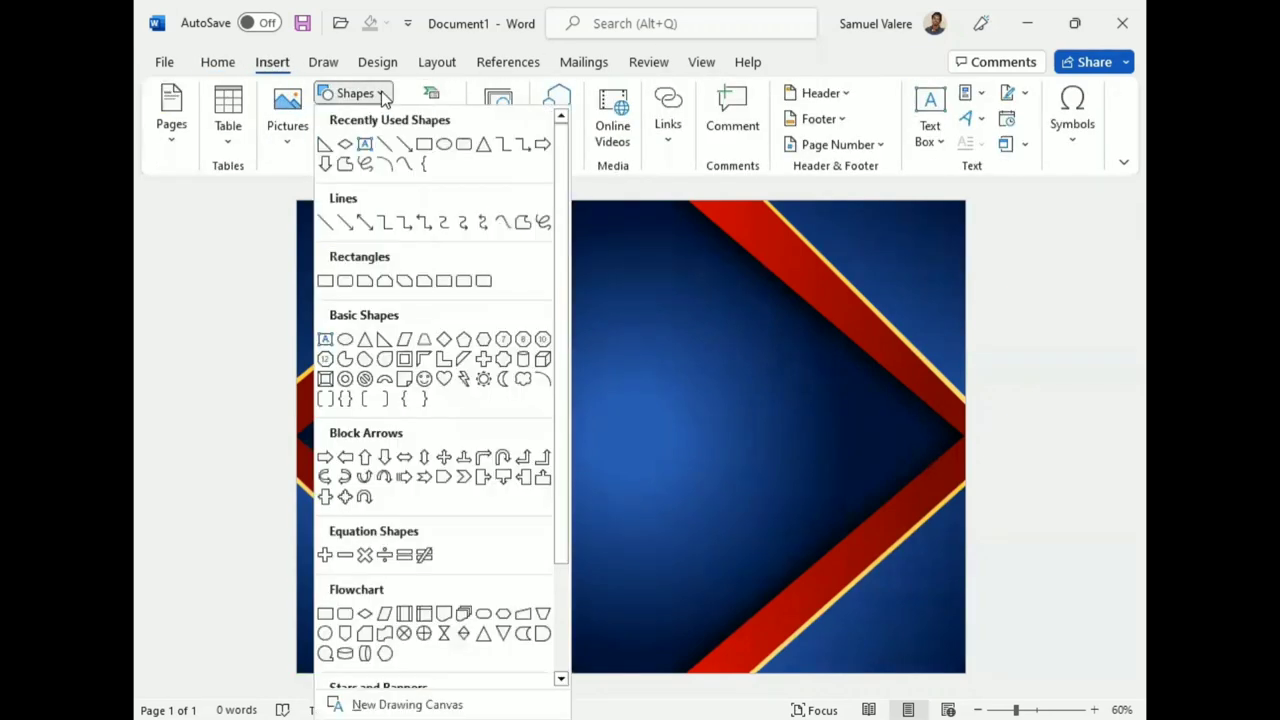
left_click(365, 144)
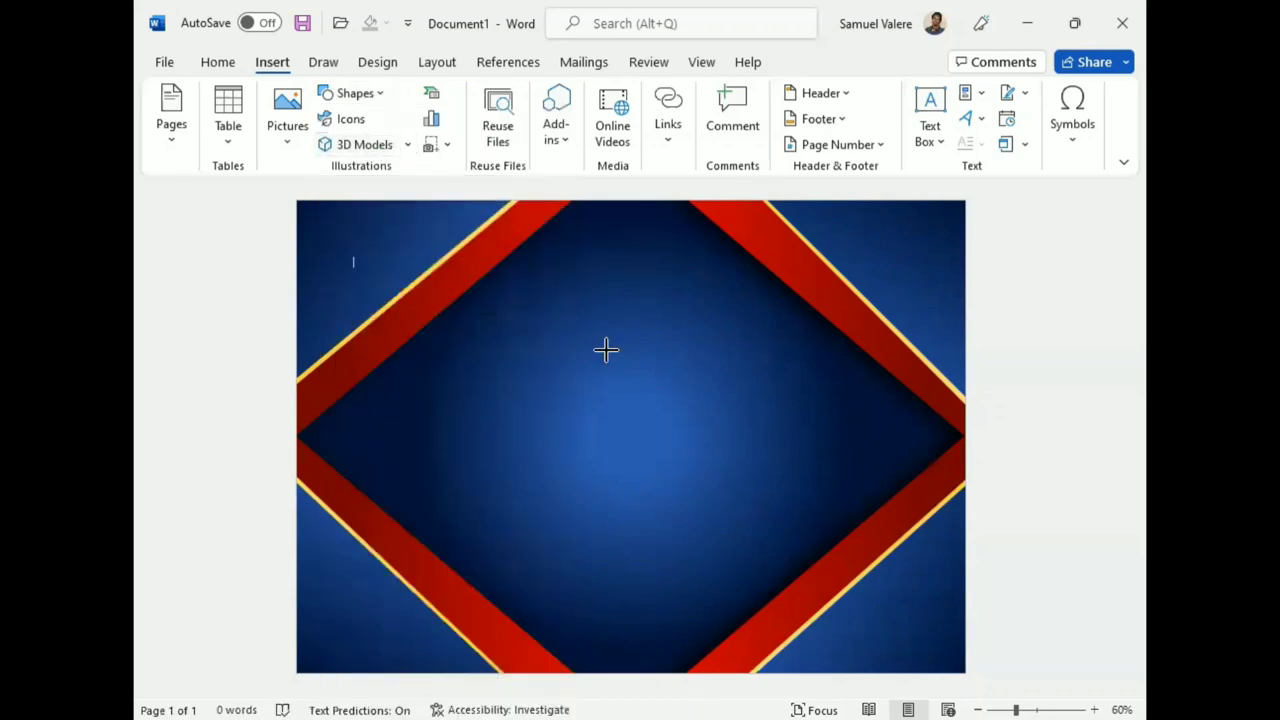
left_click_drag(475, 313, 762, 381)
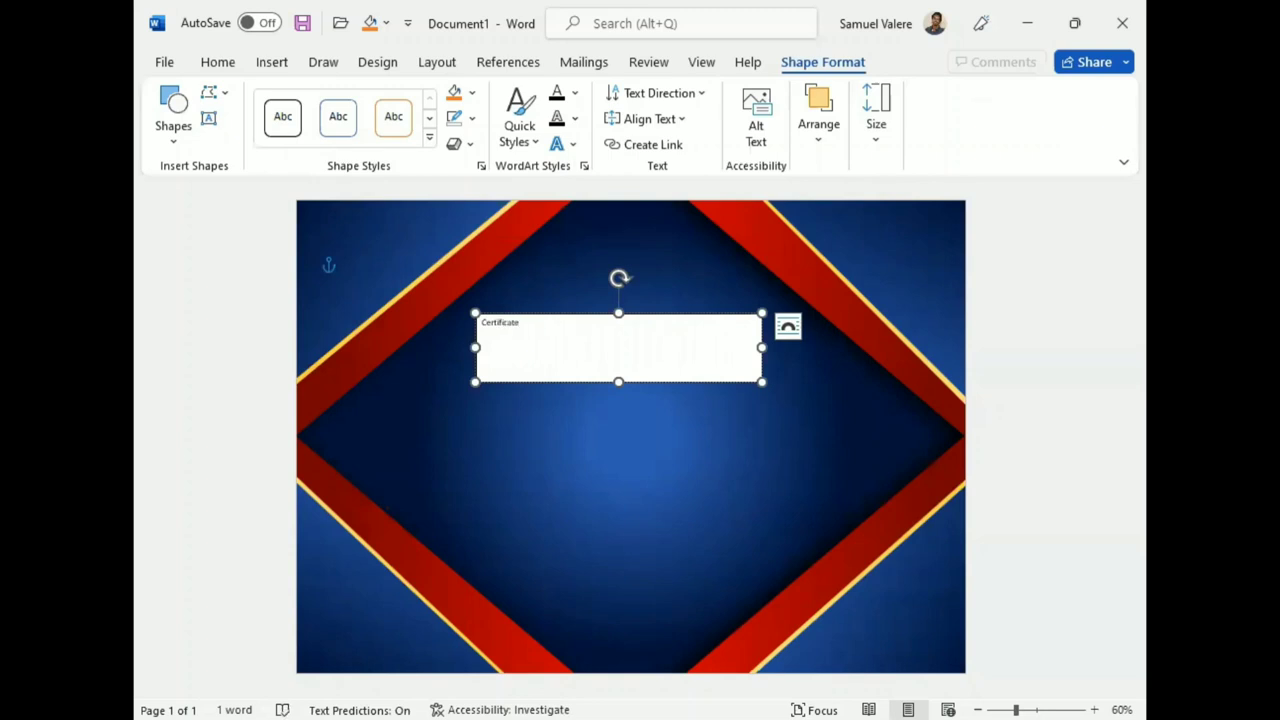
Centre and enlarge the word Certificate and change it to UPPERCASE.
double_click(504, 323)
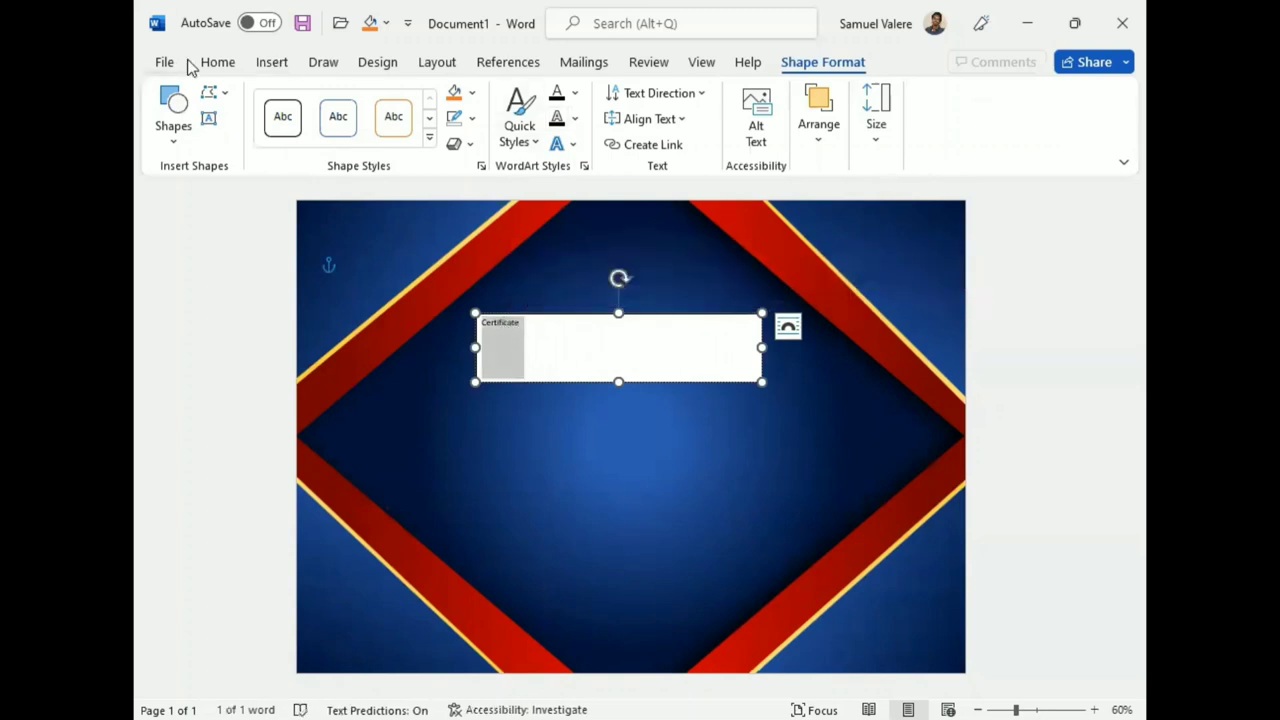
left_click(217, 62)
left_click(561, 117)
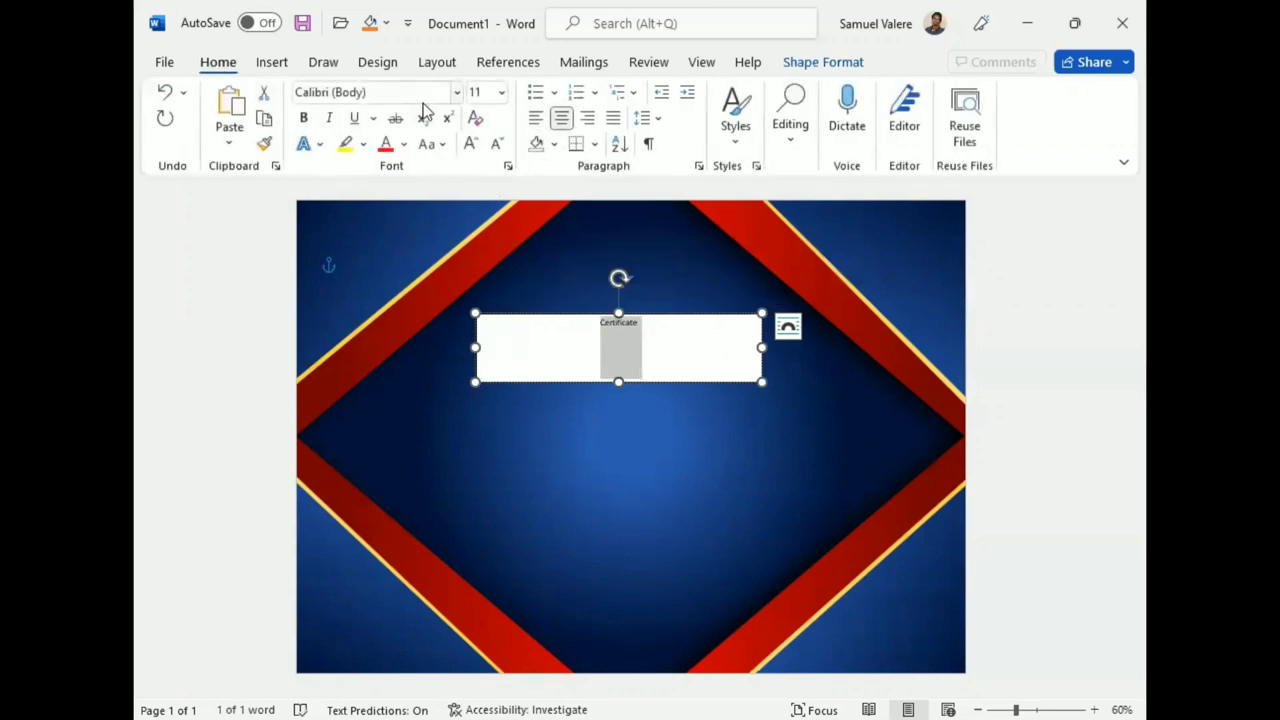
left_click(469, 143)
left_click(469, 143)
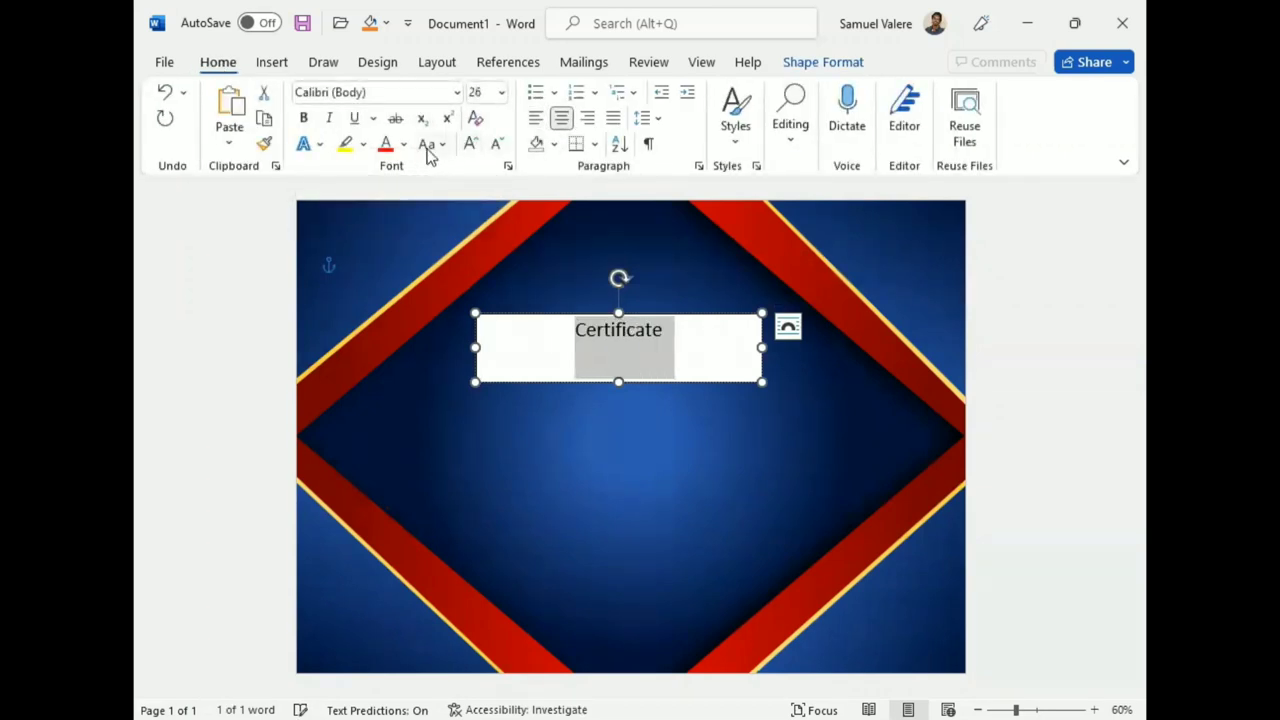
left_click(427, 143)
left_click(486, 226)
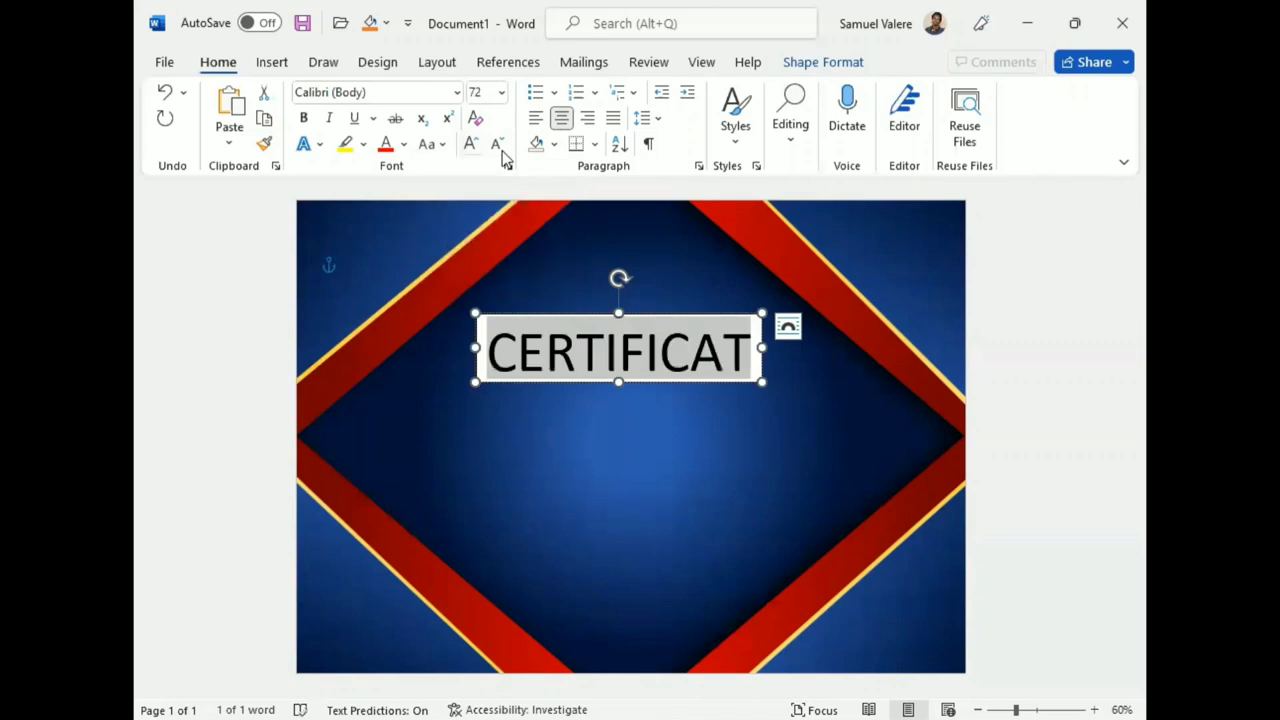
Set the CERTIFICATE title to 65 pt bold.
left_click(503, 153)
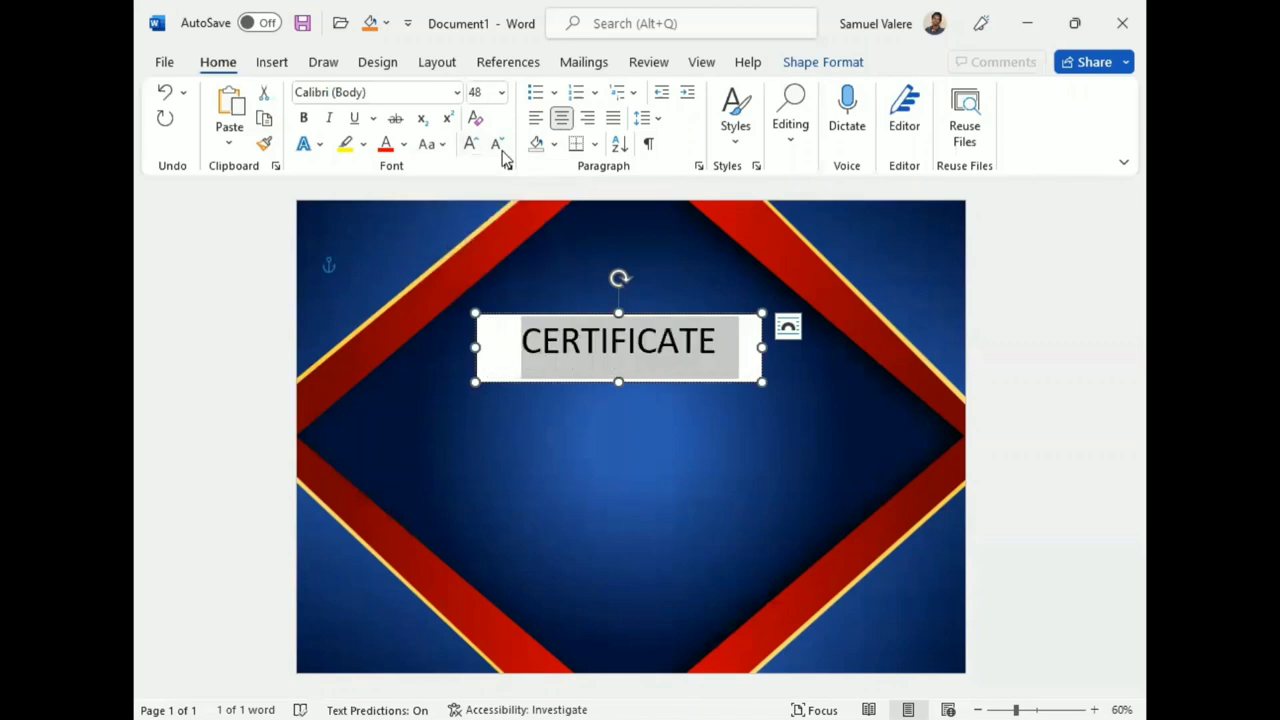
key("ctrl+shift+p")
type("65")
key("Return")
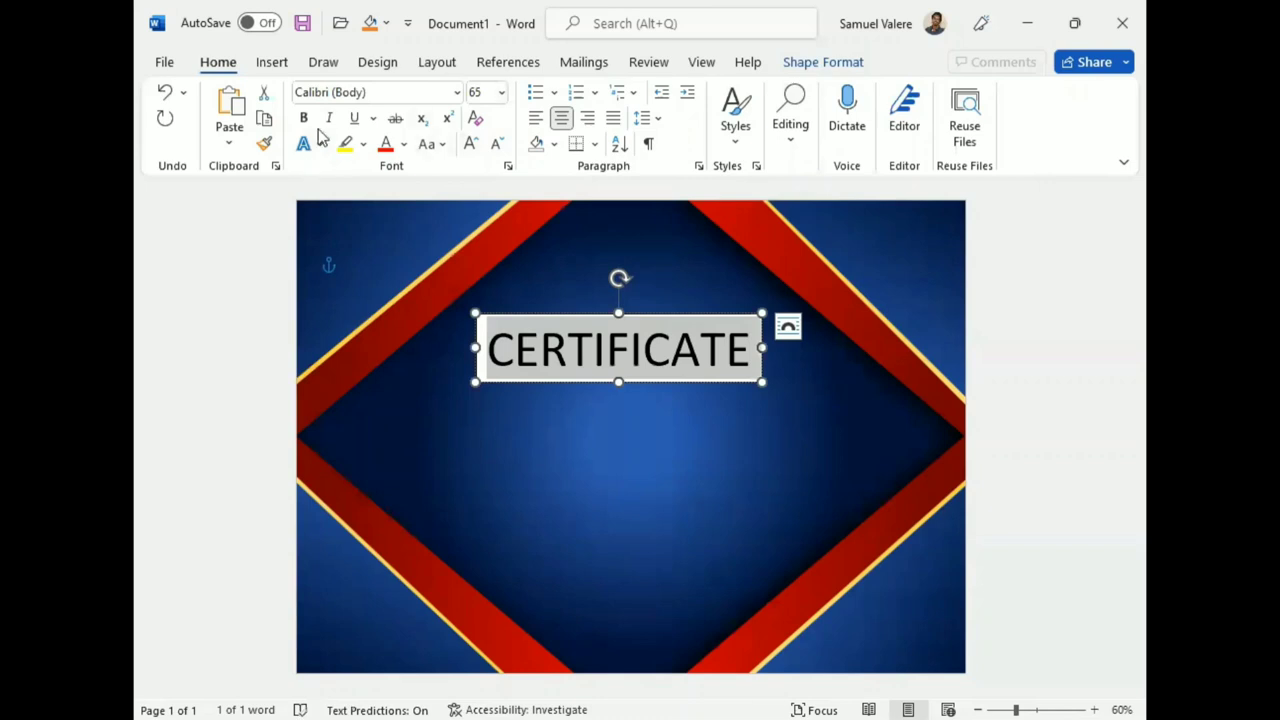
left_click(304, 118)
Remove the white box styling behind the title and give its letters a gold gradient fill.
left_click(823, 64)
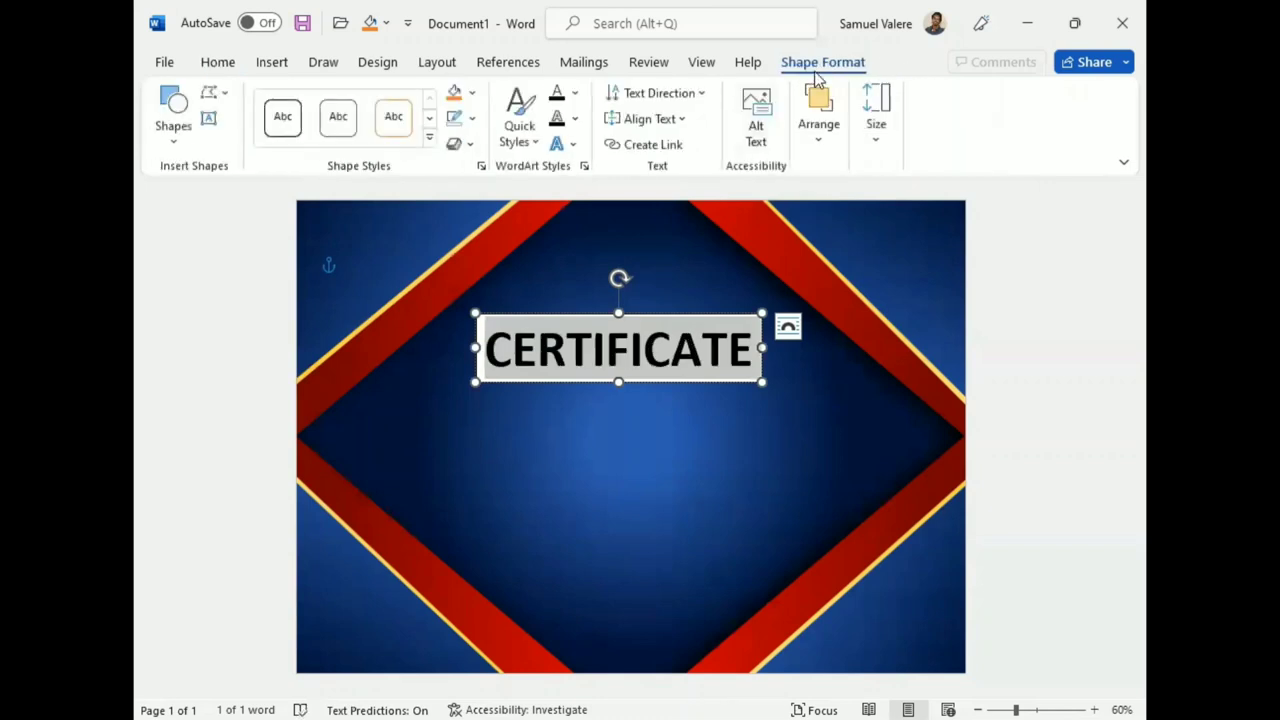
left_click(472, 118)
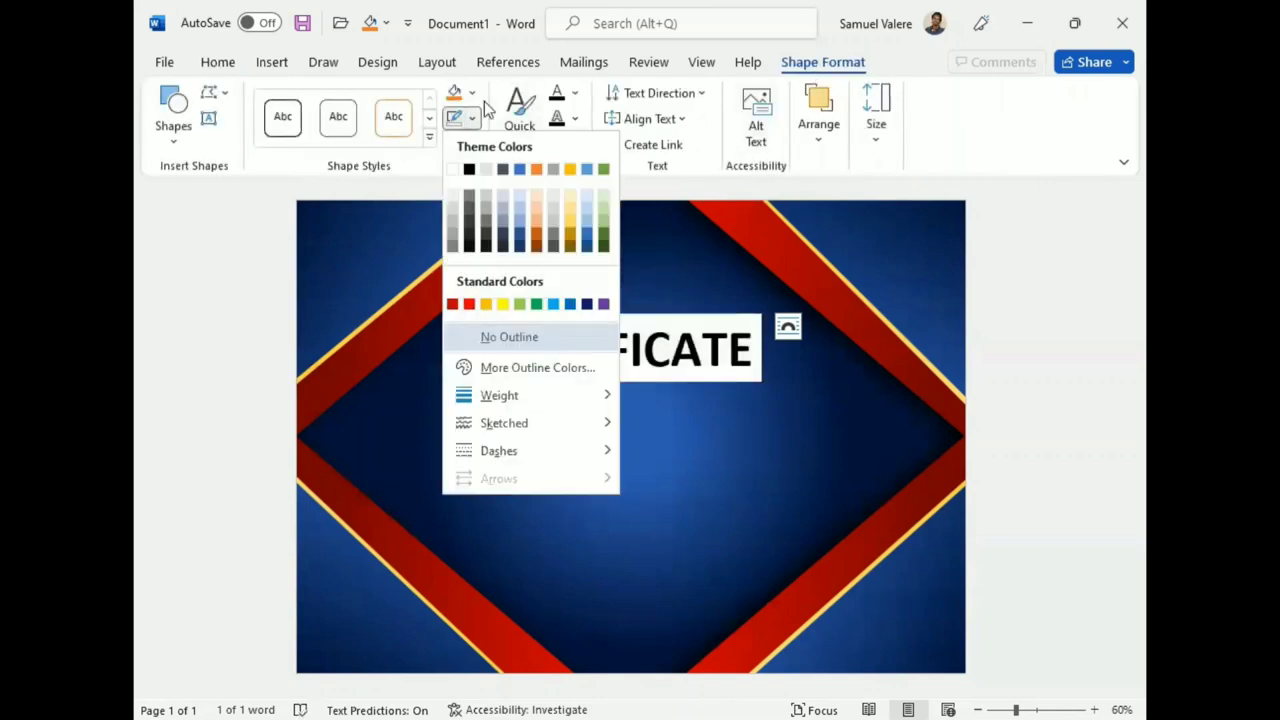
left_click(463, 306)
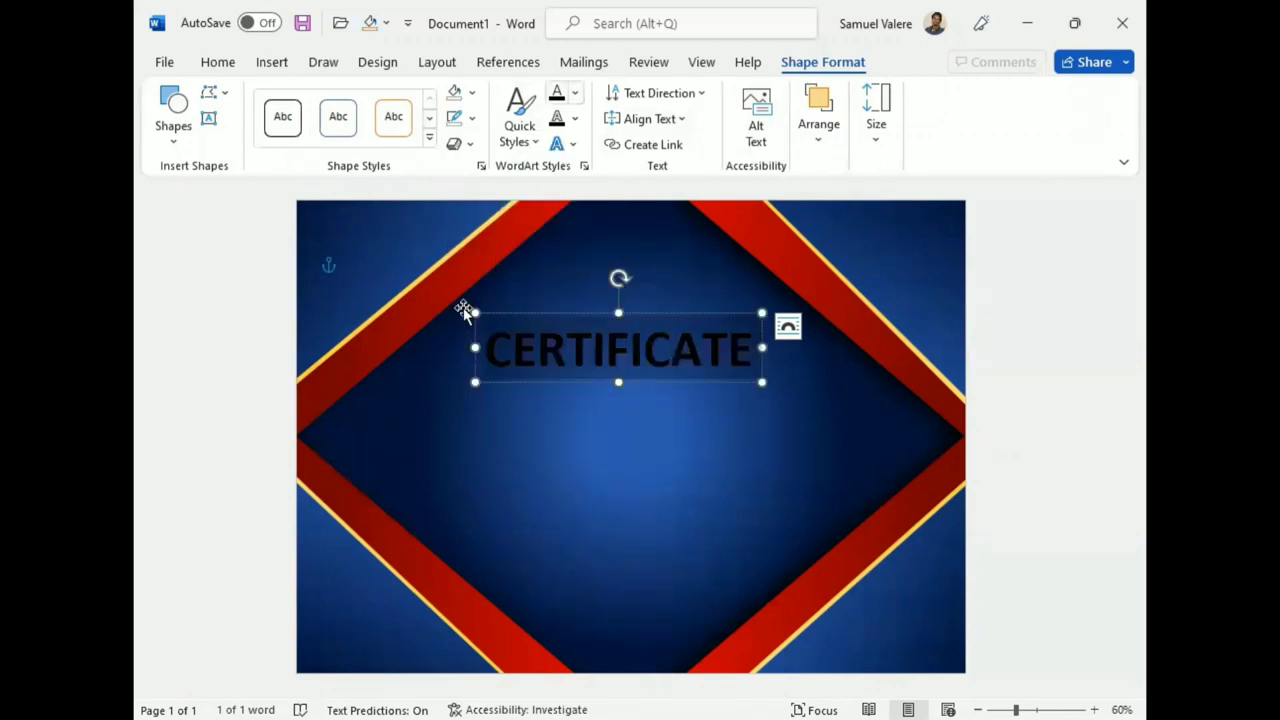
left_click(575, 92)
mouse_move(623, 400)
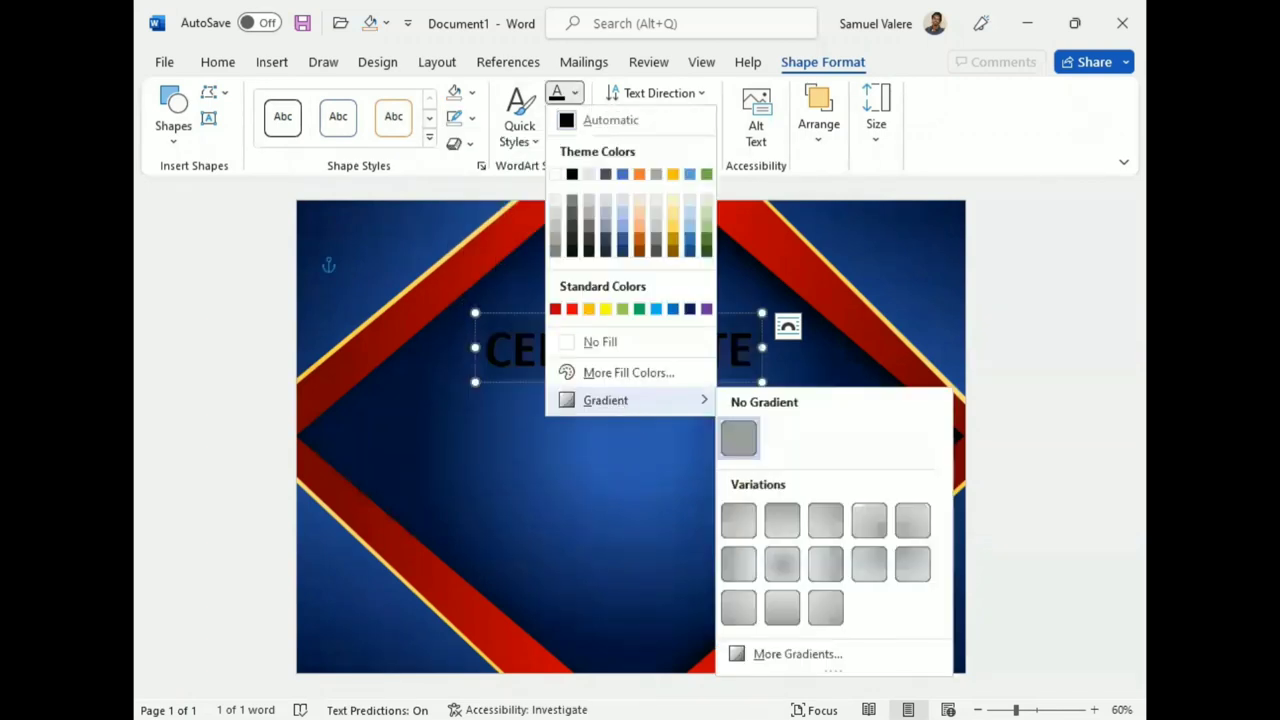
left_click(797, 653)
left_click(907, 388)
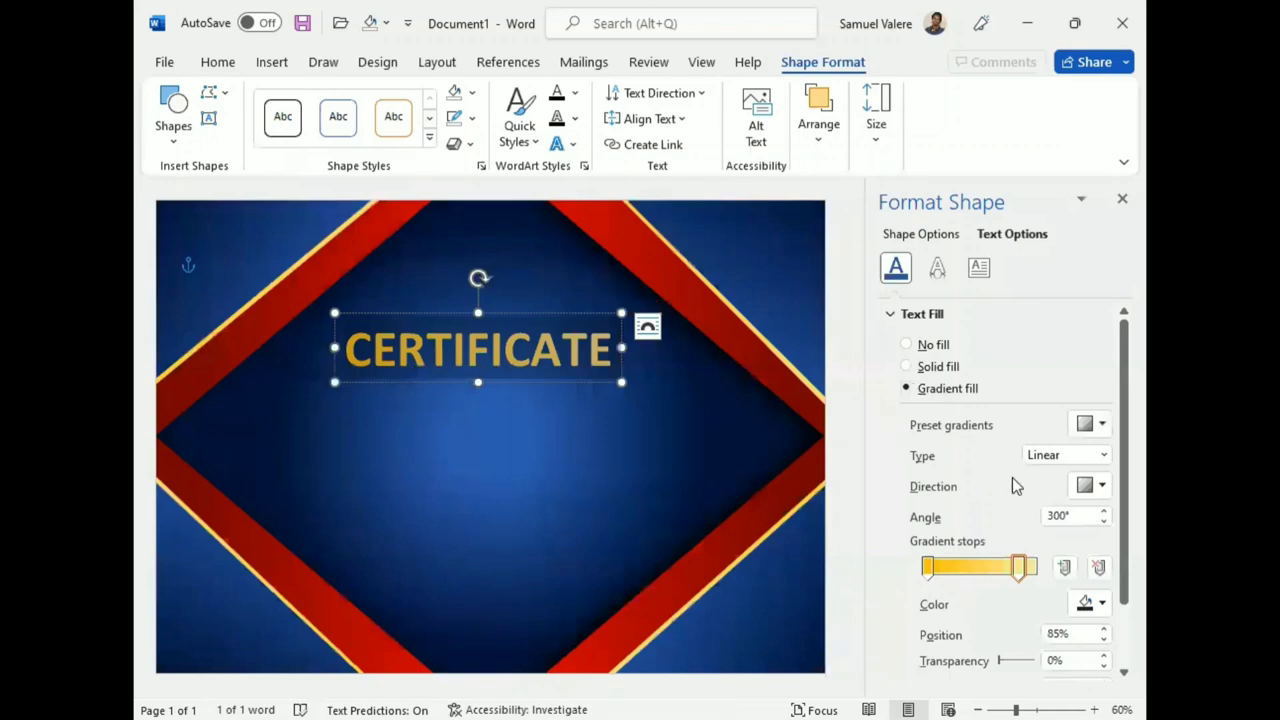
Move a gradient stop to 54% and add a 100% stop at 5% brightness.
left_click_drag(1018, 566, 985, 567)
left_click(927, 567)
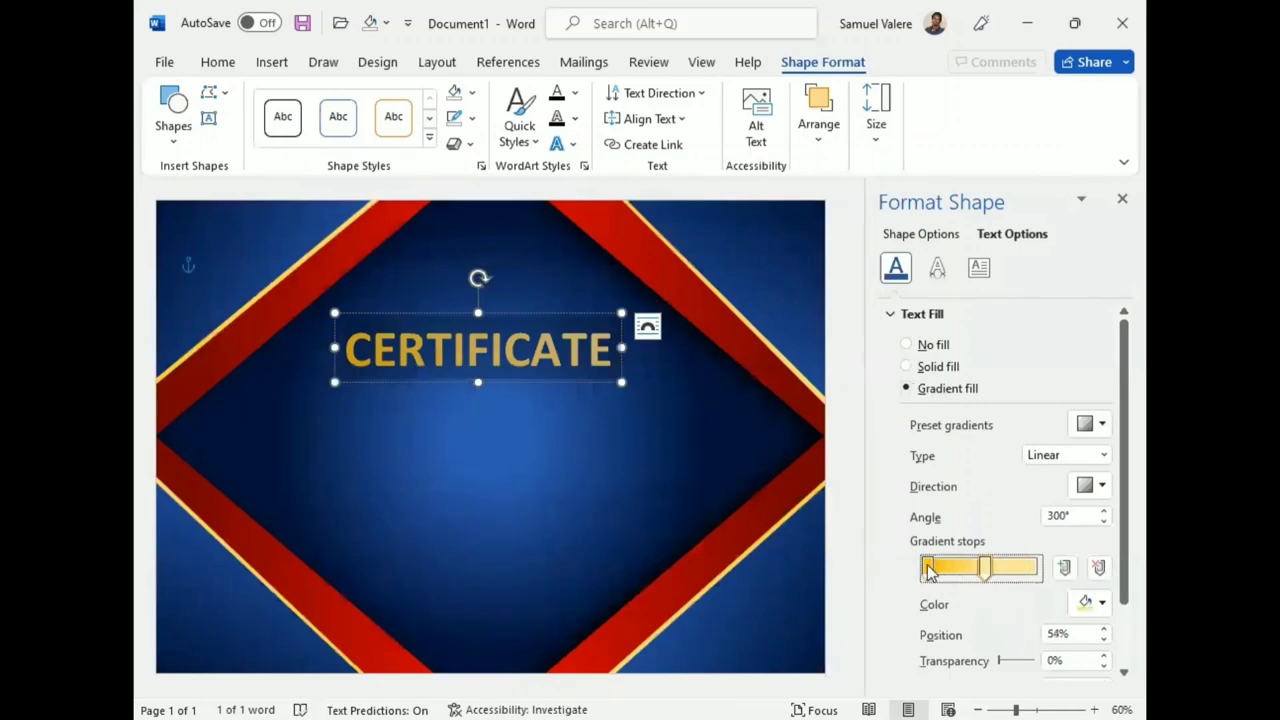
scroll(1115, 513, "down", 1)
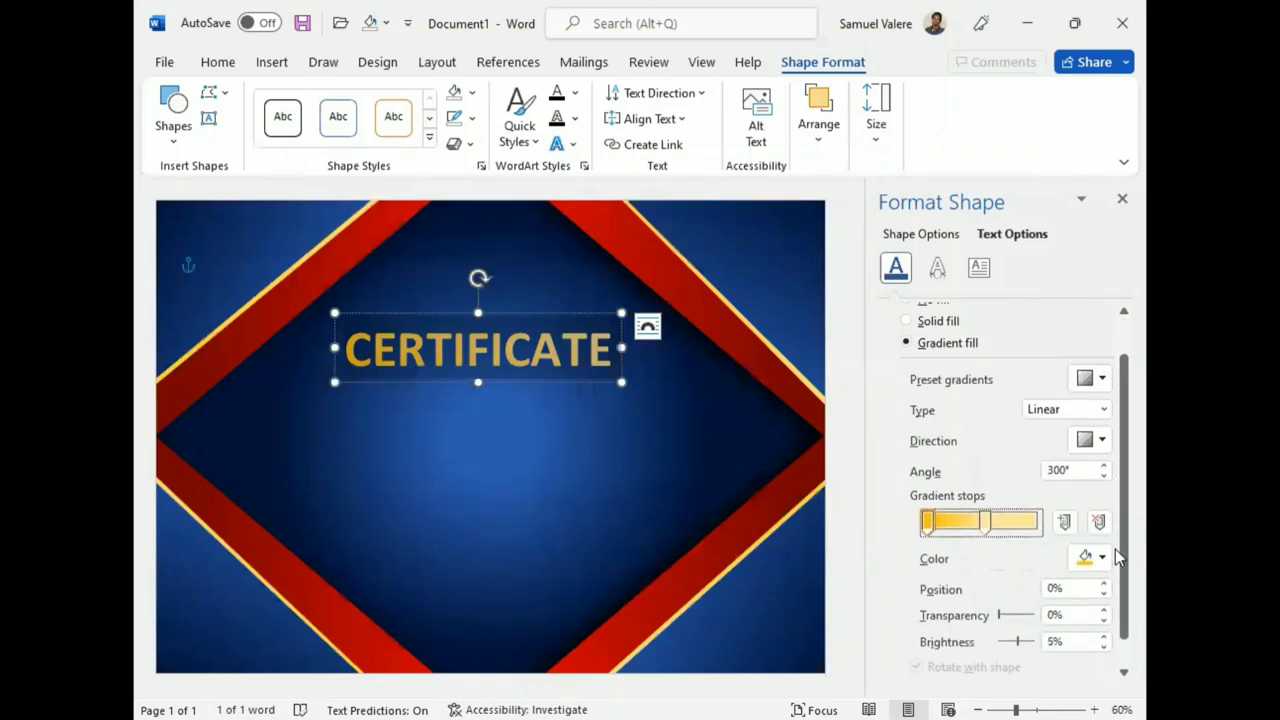
left_click(1033, 527)
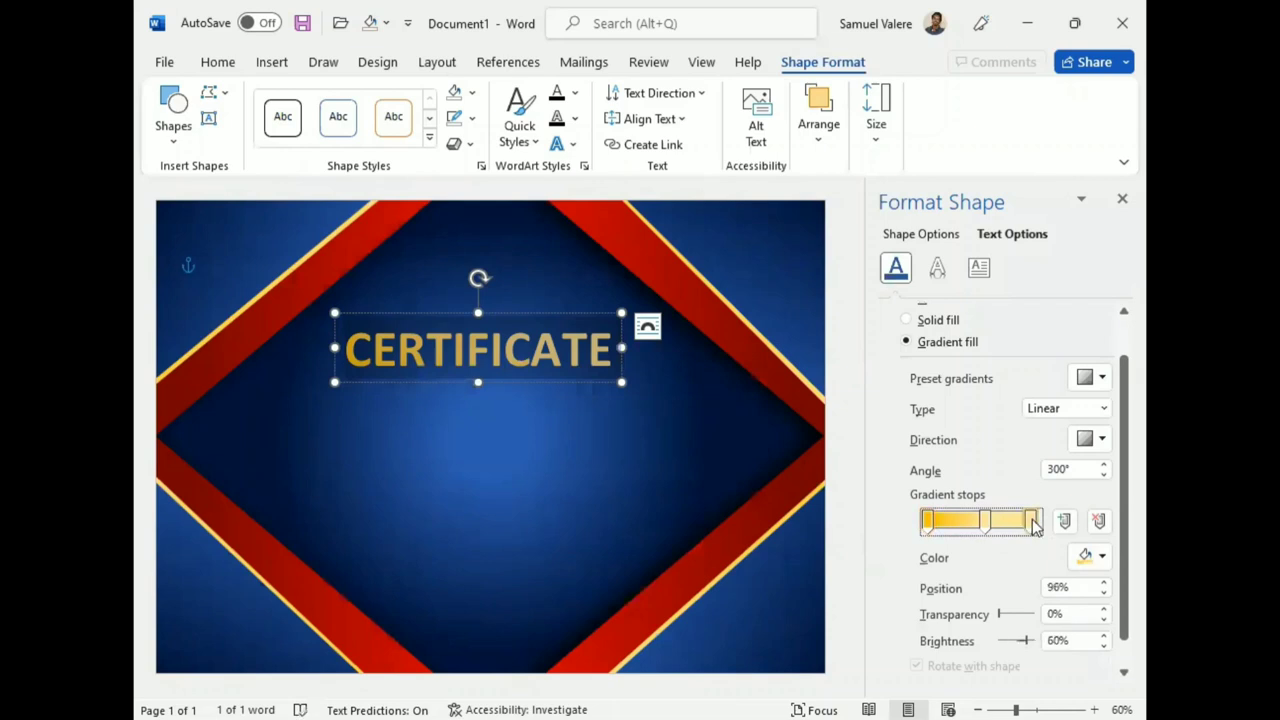
left_click_drag(1033, 527, 1040, 527)
left_click(1105, 646)
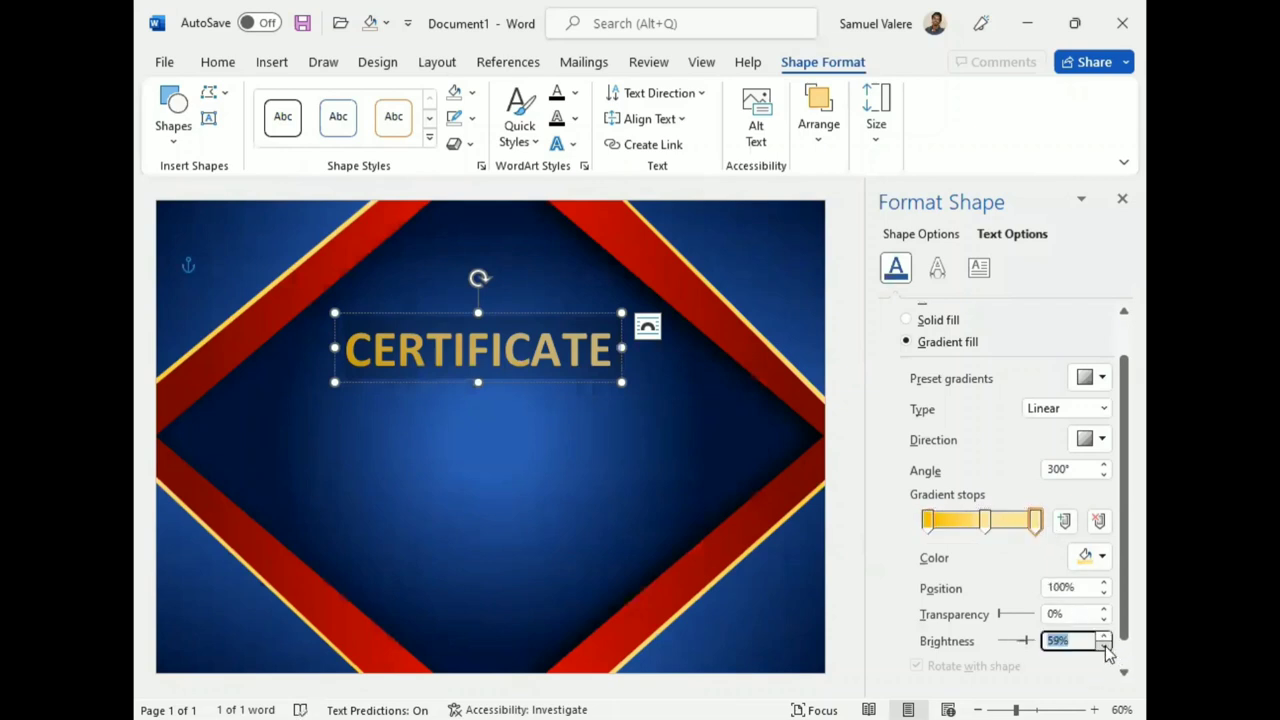
left_click(1105, 646)
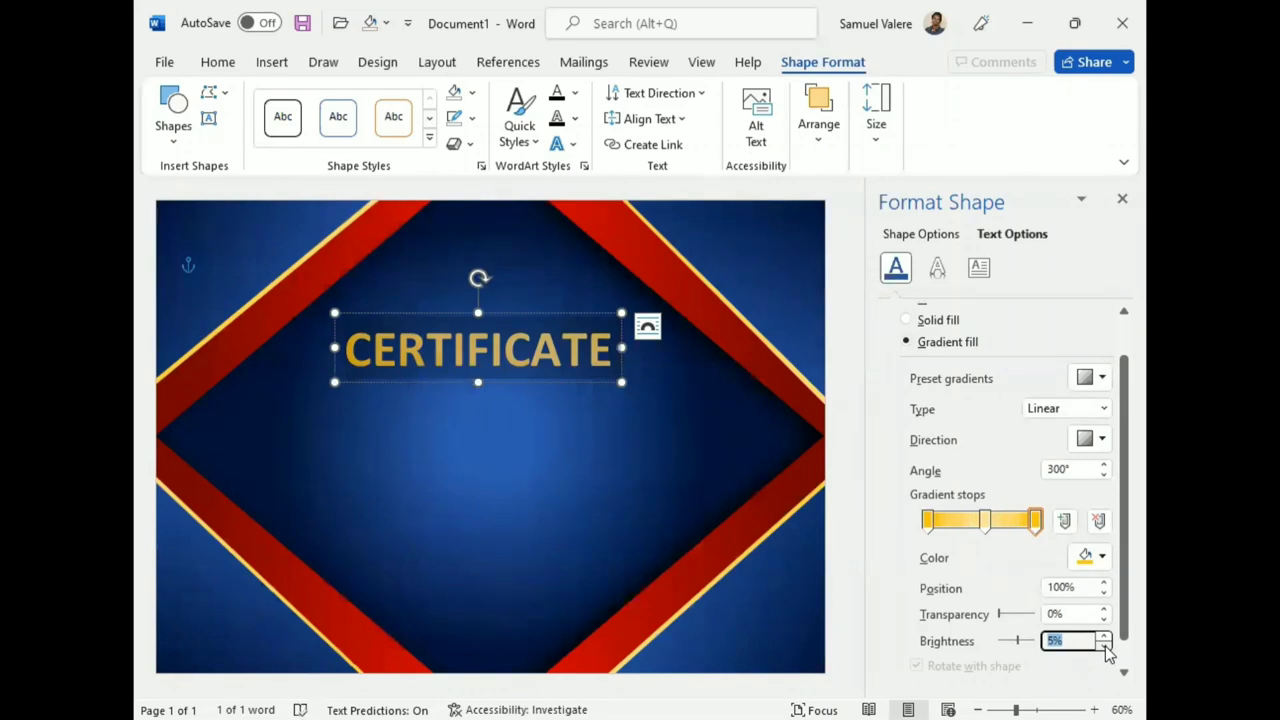
Add a gradient stop at 83% and shift the first stop from 11% to 16%.
left_click(940, 521)
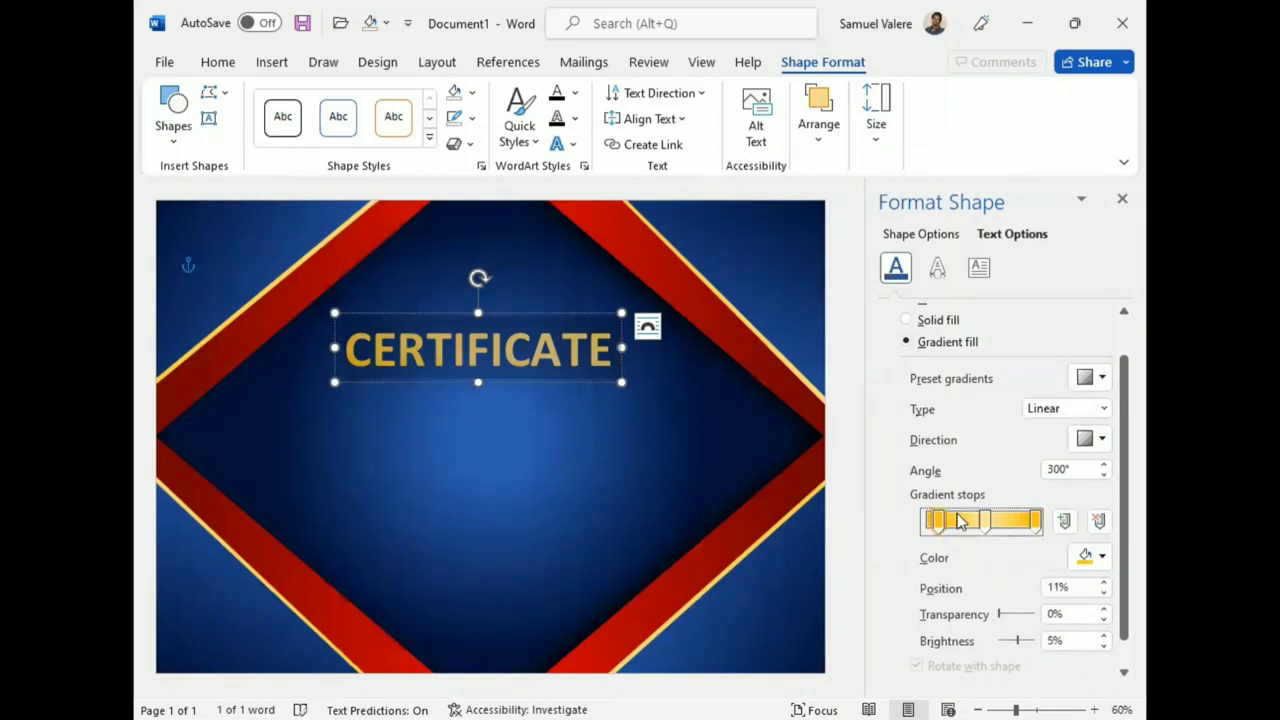
left_click(1020, 524)
left_click_drag(1019, 523, 1014, 525)
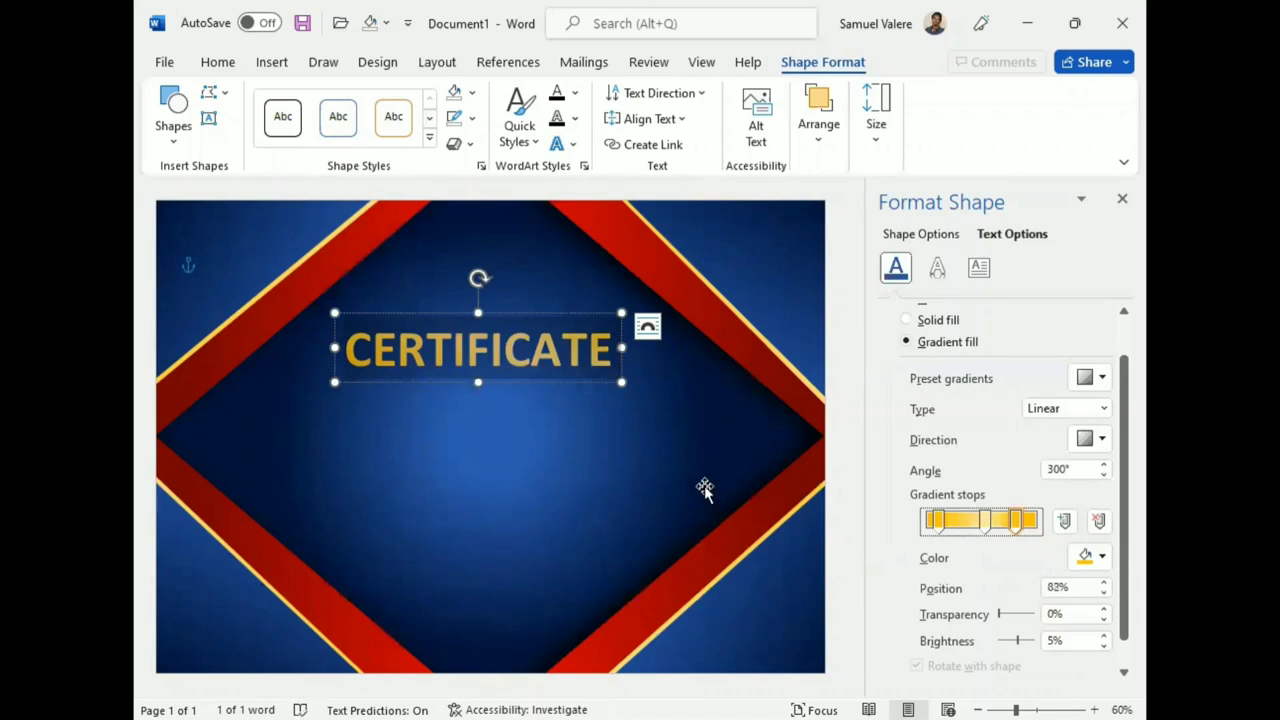
left_click(936, 522)
left_click_drag(940, 523, 950, 524)
Nudge the CERTIFICATE title box up and right so it is centred near the top.
left_click(1122, 199)
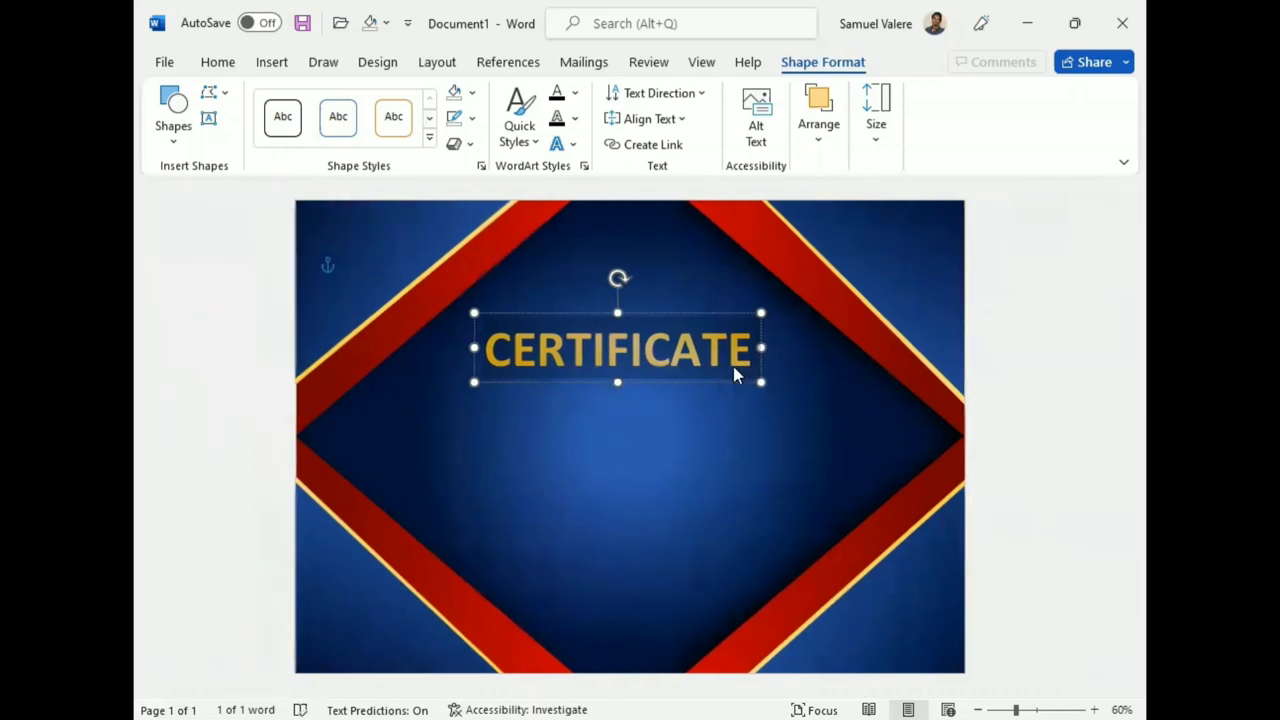
key("Up")
key("Up")
key("Up")
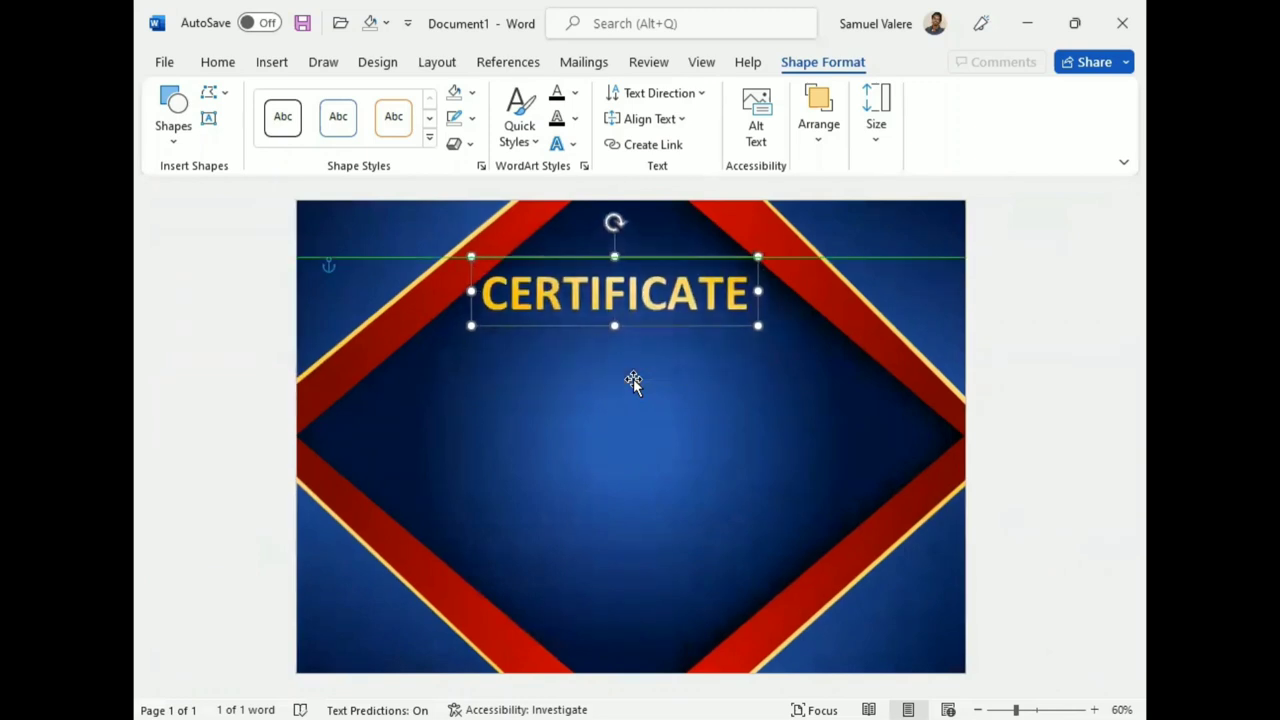
key("Right")
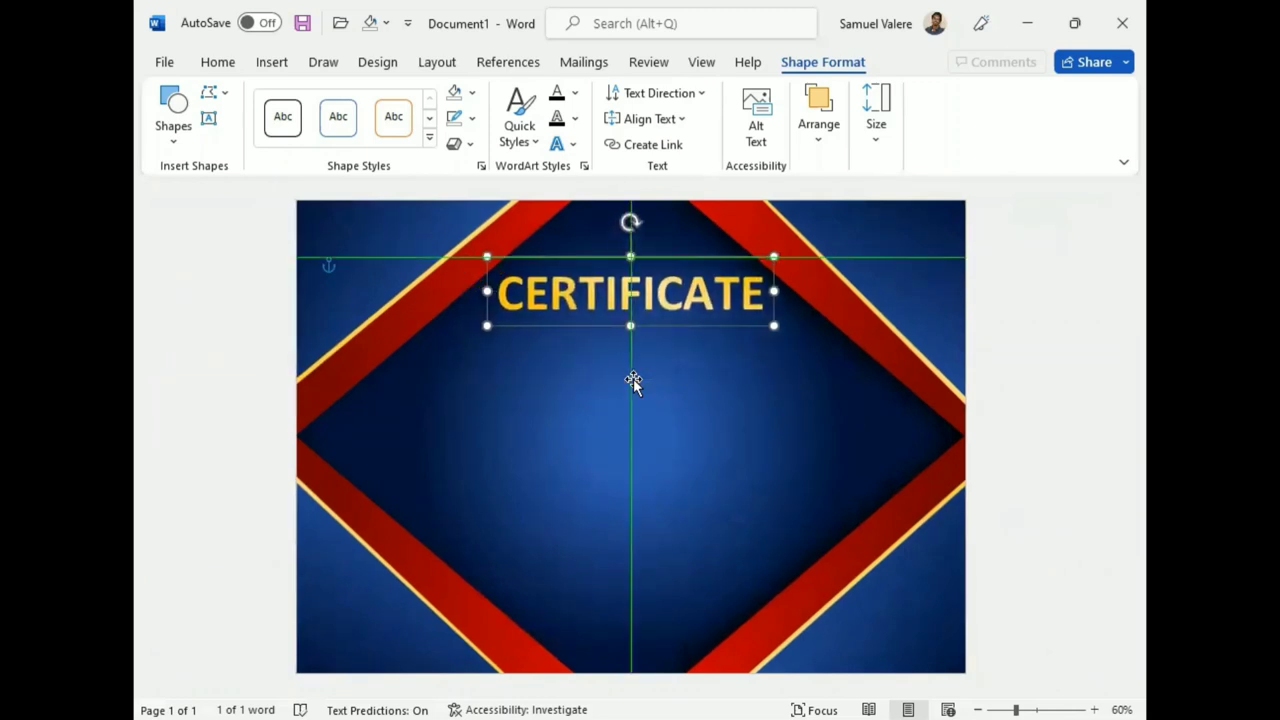
left_click(1073, 337)
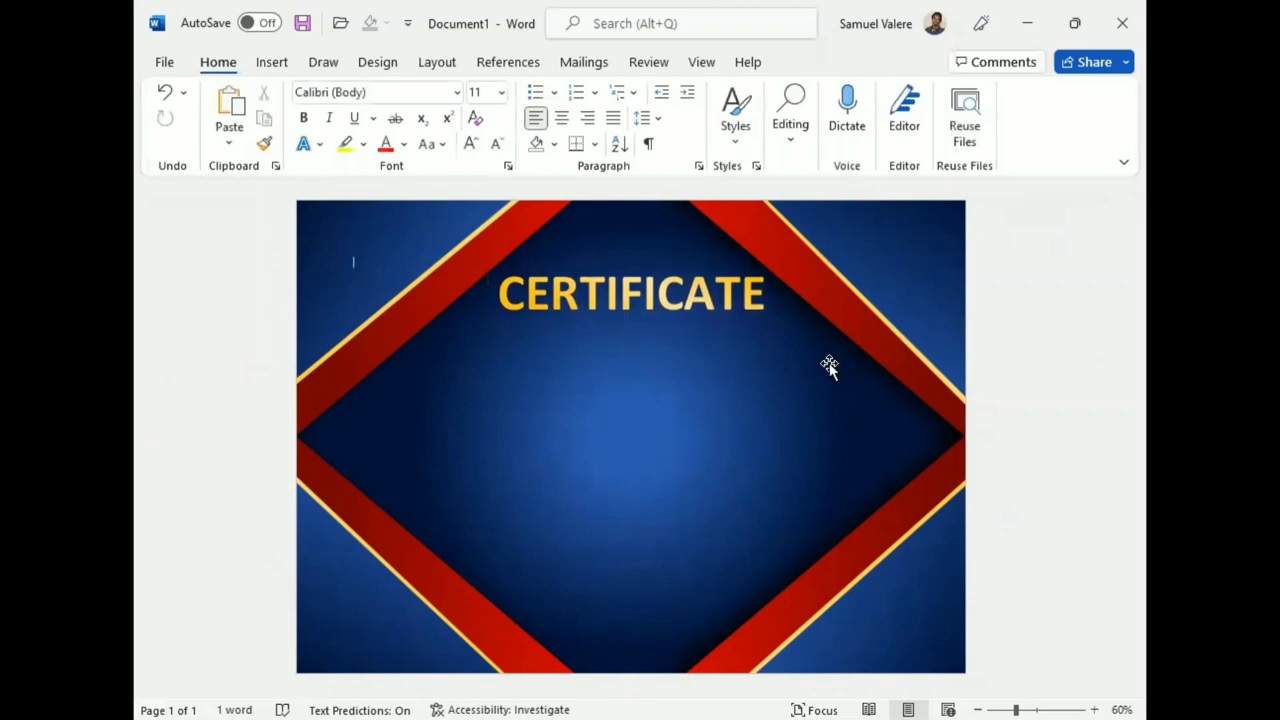
left_click(651, 327)
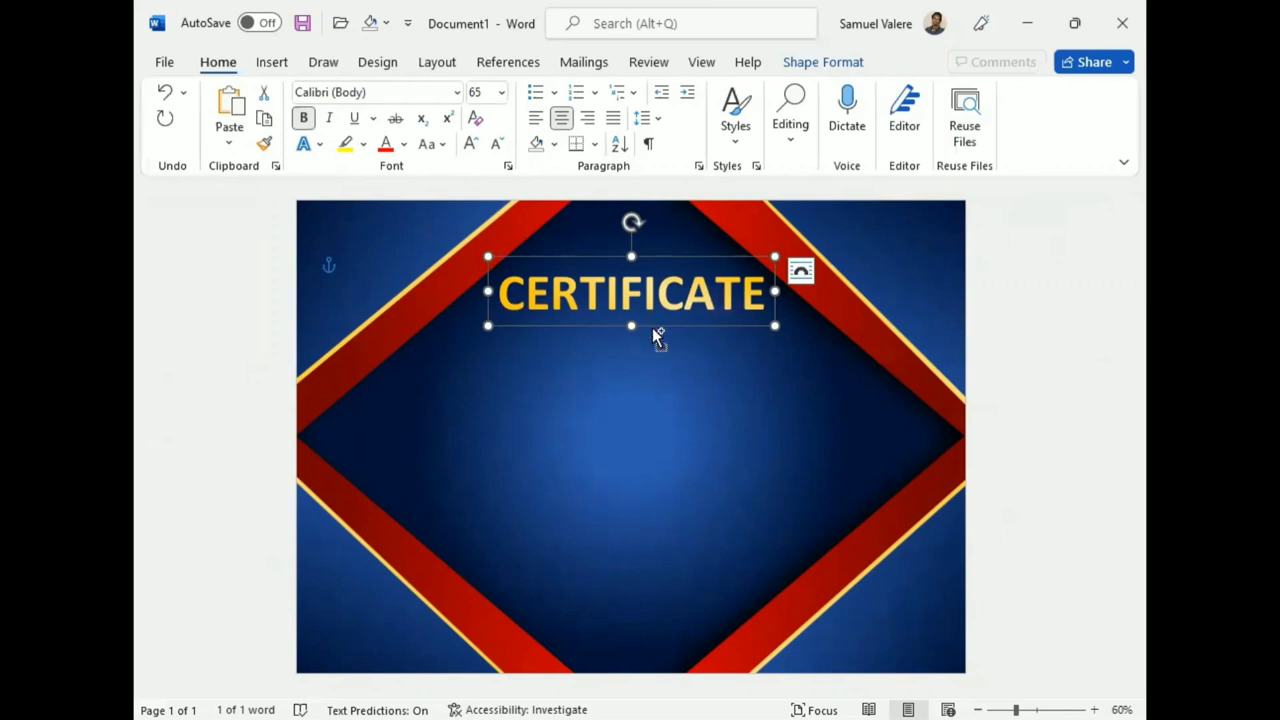
Duplicate the title box below it, type 'of appreciation' and widen it to one line.
left_click_drag(652, 327, 648, 362, "ctrl")
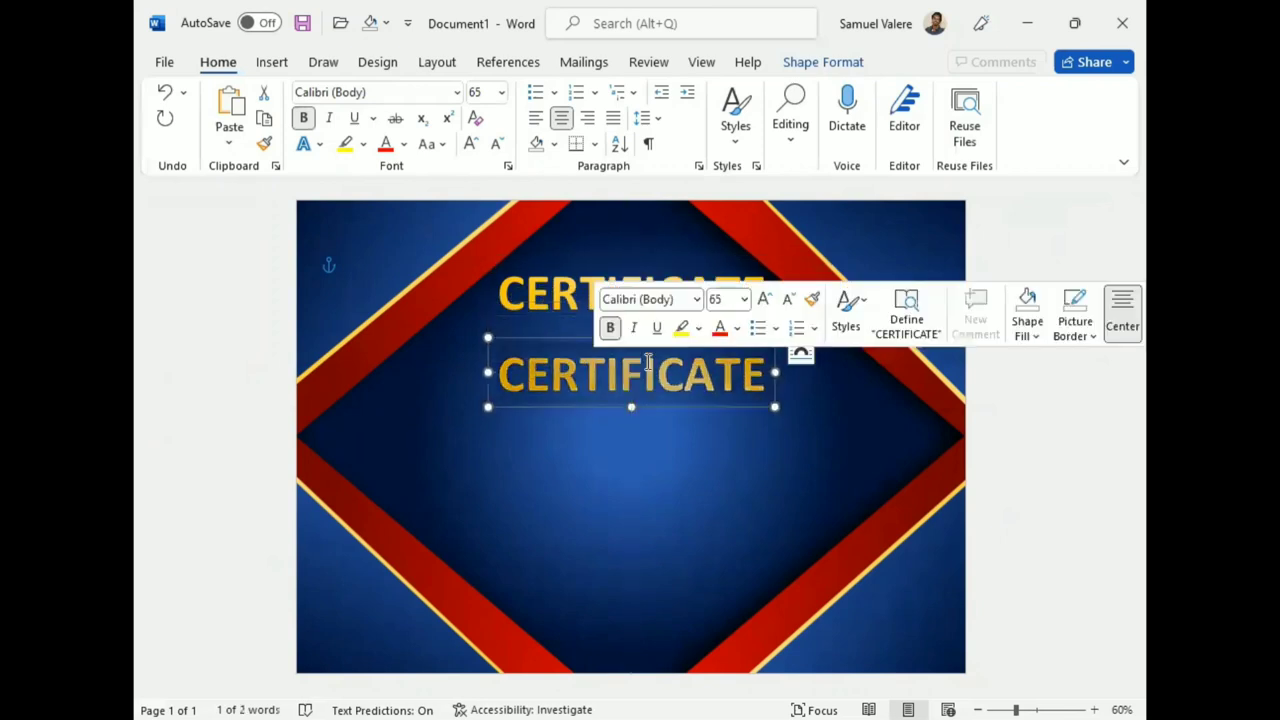
type("of ap")
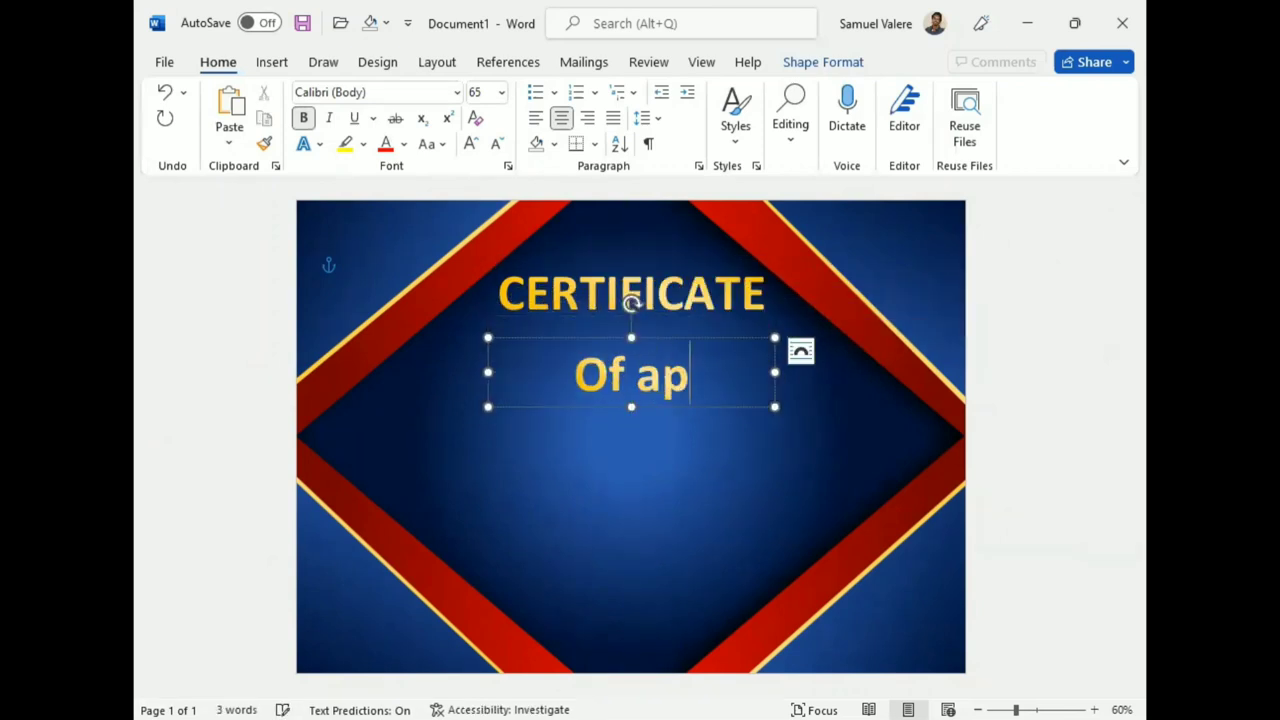
type("preciation")
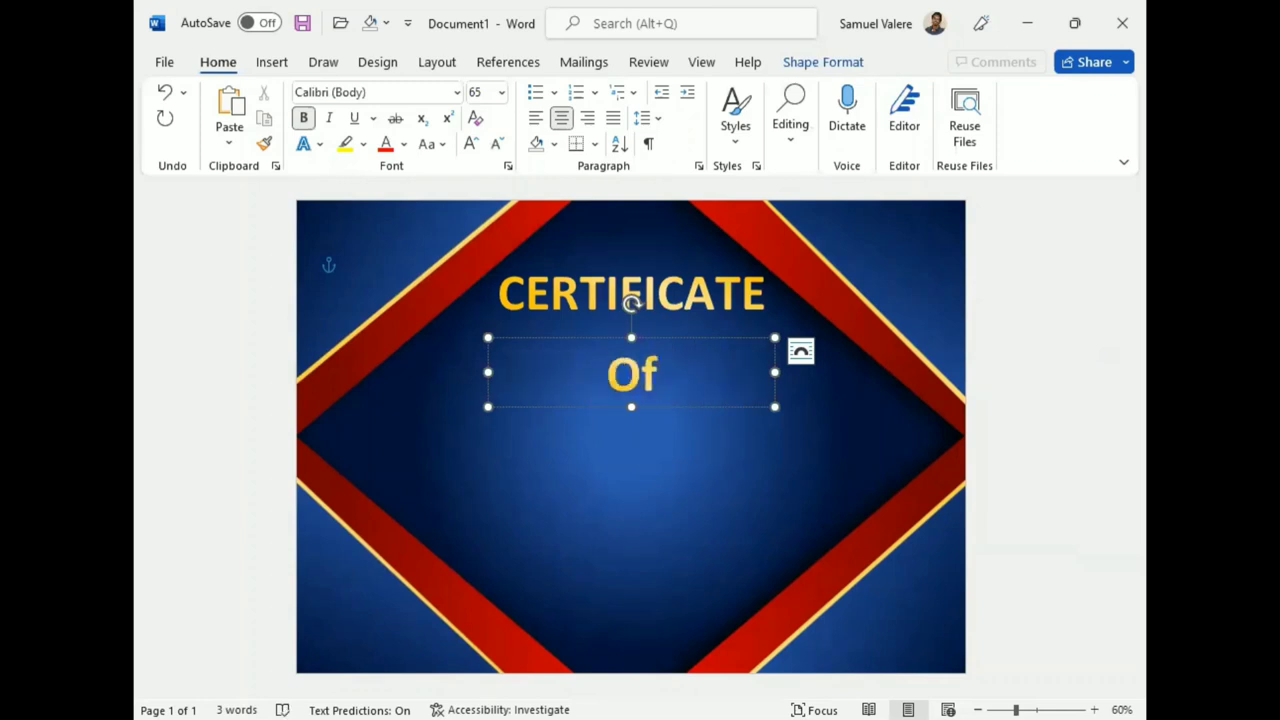
mouse_move(775, 372)
left_mouse_down()
mouse_move(852, 372)
mouse_move(504, 378)
left_mouse_up()
Format the subtitle as UPPERCASE, 26 pt, not bold.
left_click(495, 143)
left_click(495, 143)
left_click(495, 143)
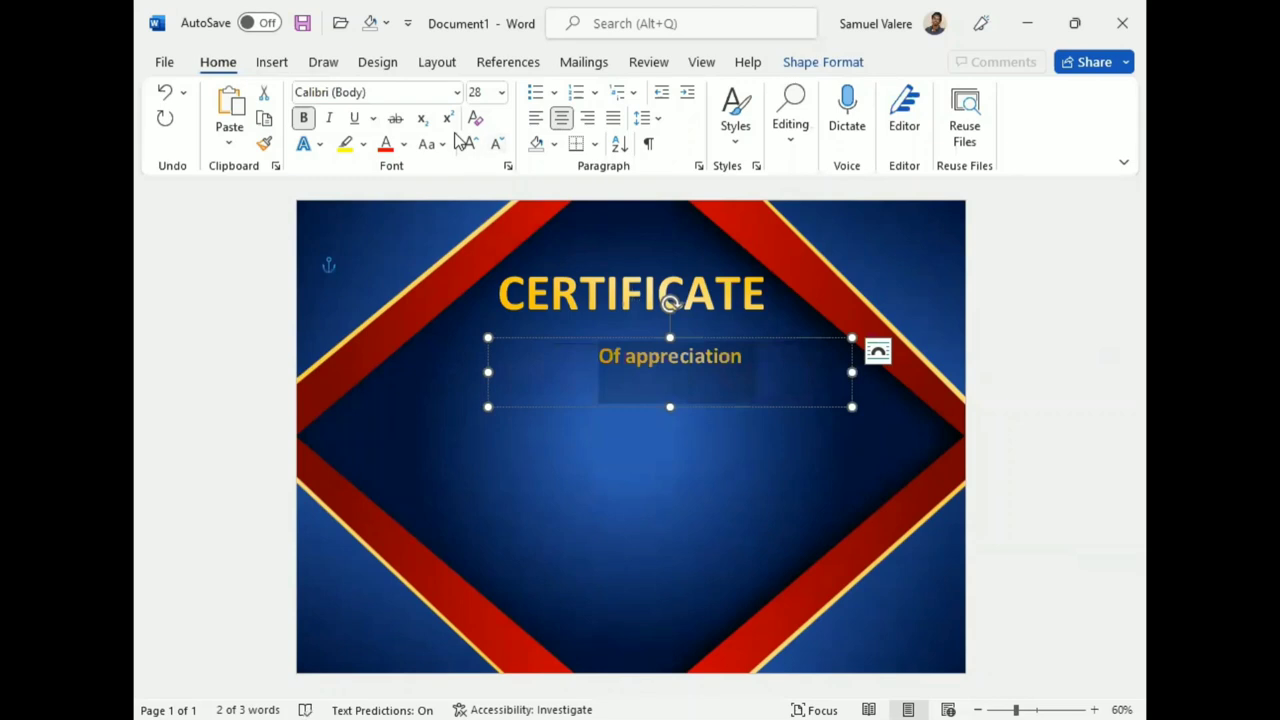
left_click(429, 143)
left_click(483, 226)
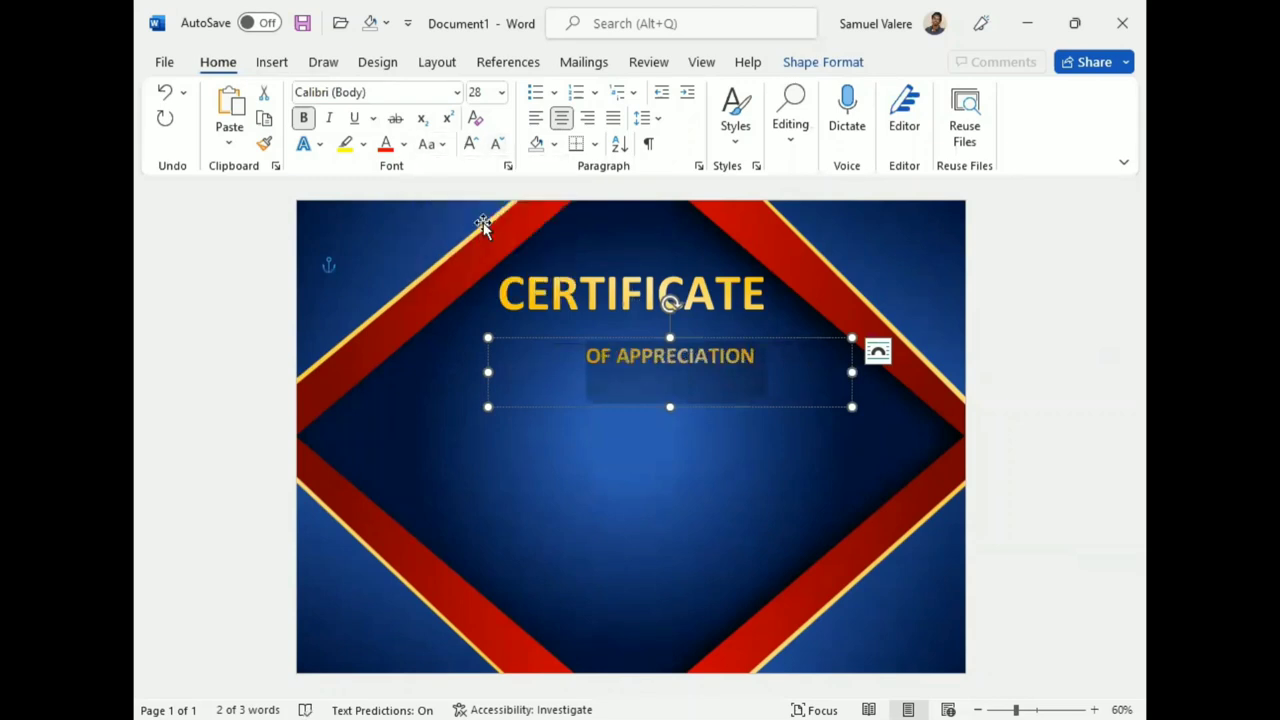
key("ctrl+shift+comma")
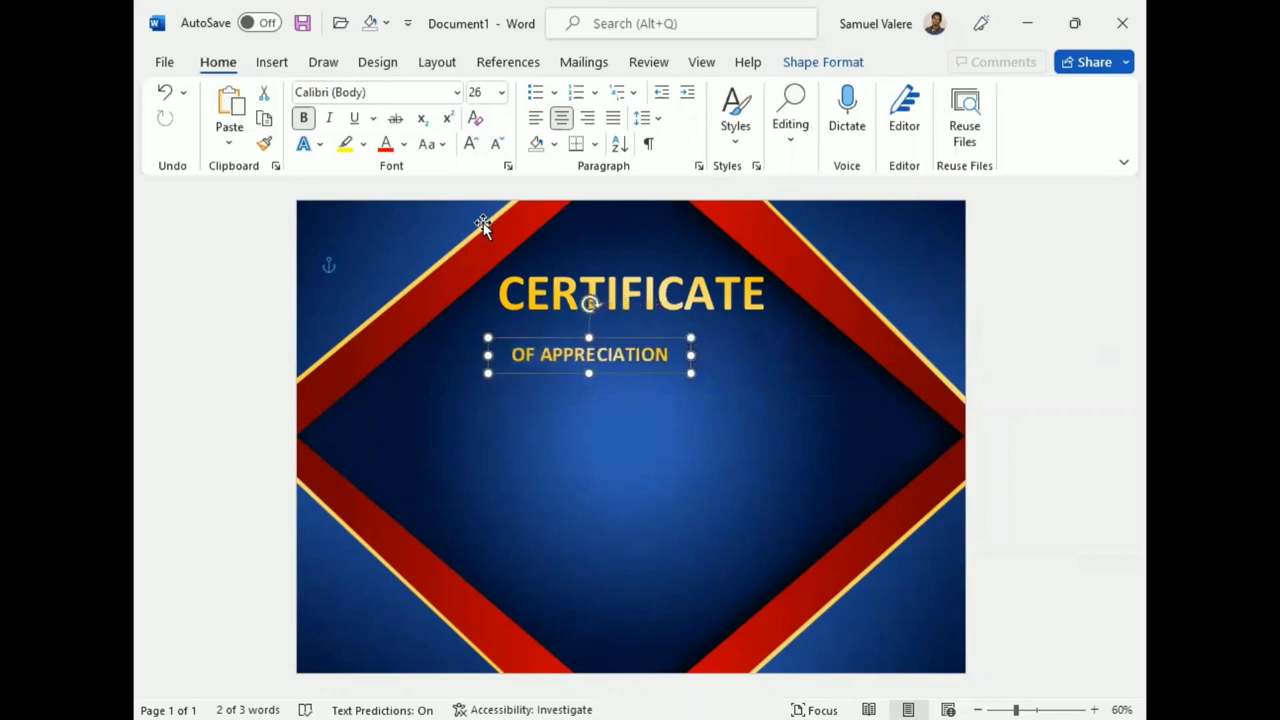
left_click(304, 118)
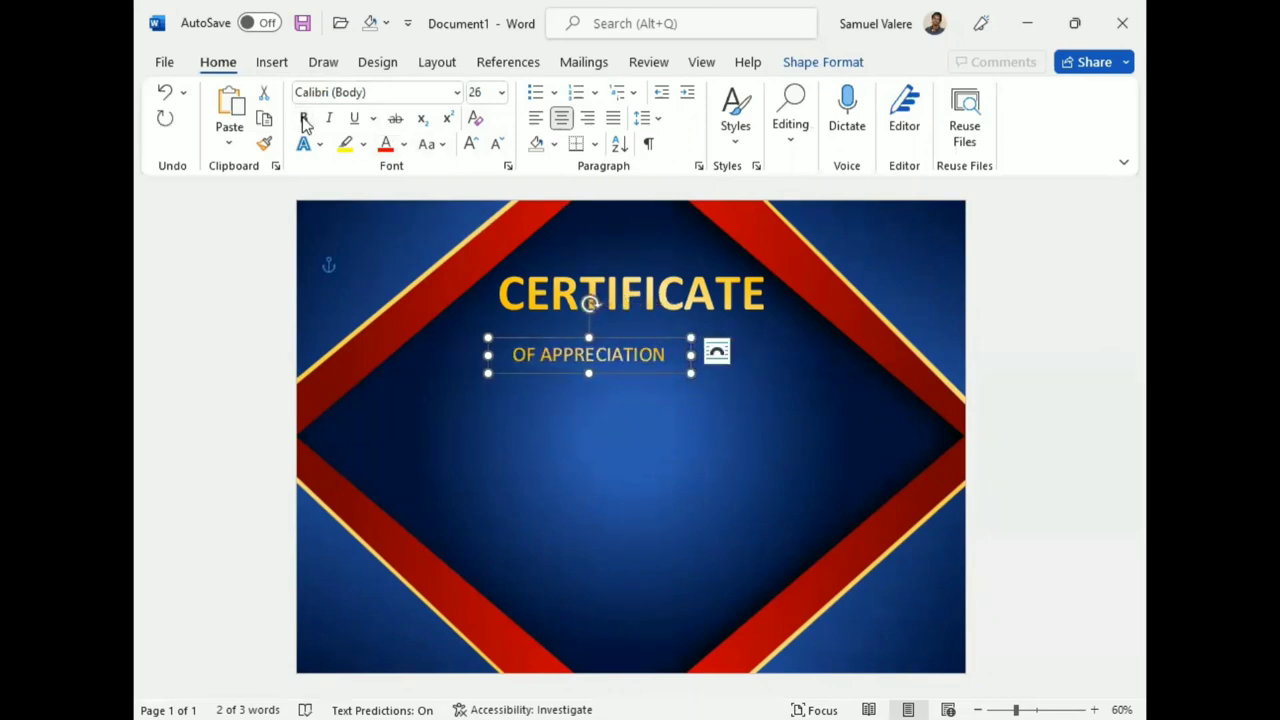
Centre the OF APPRECIATION box just beneath the CERTIFICATE title.
key("Right")
key("Right")
key("Up")
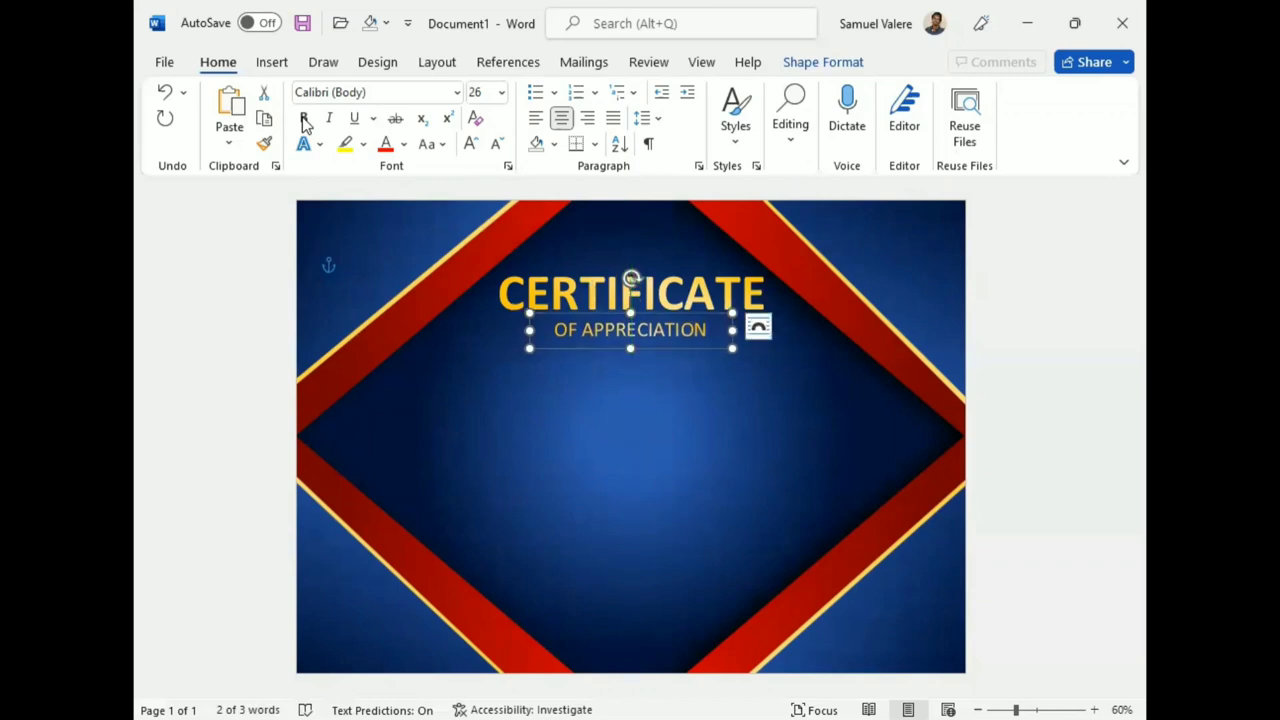
key("Up")
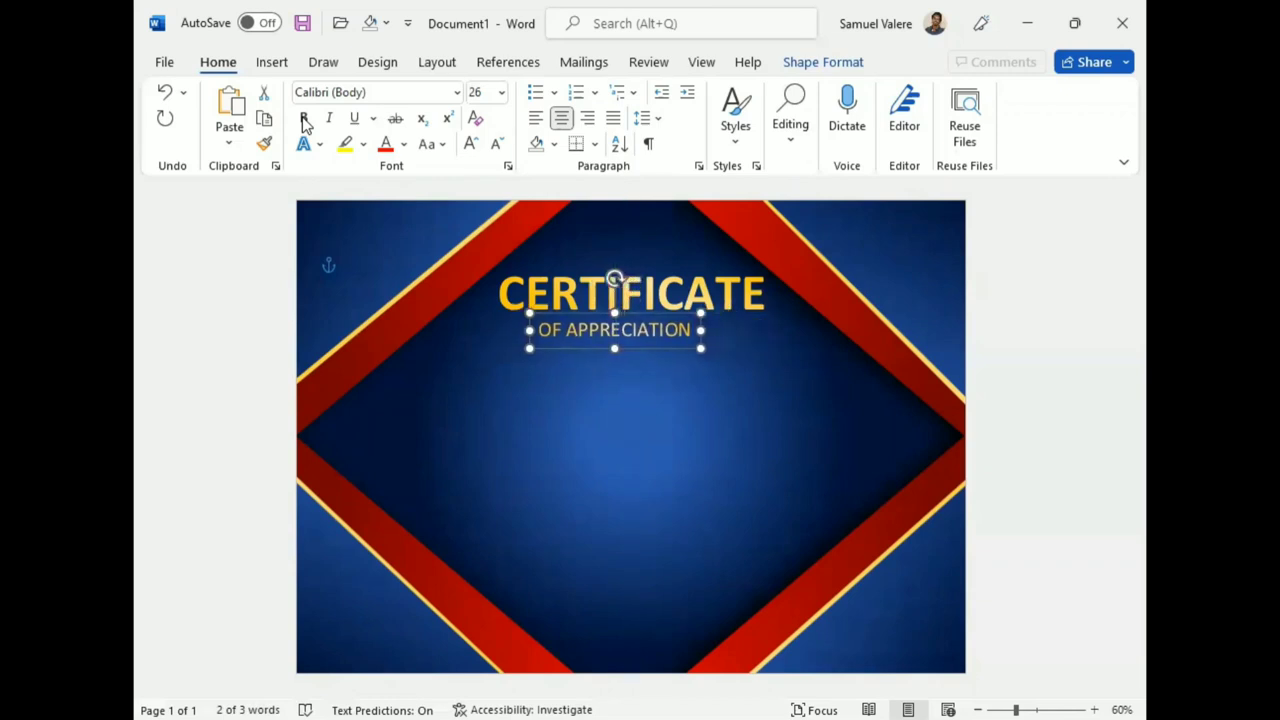
key("Right")
key("Right")
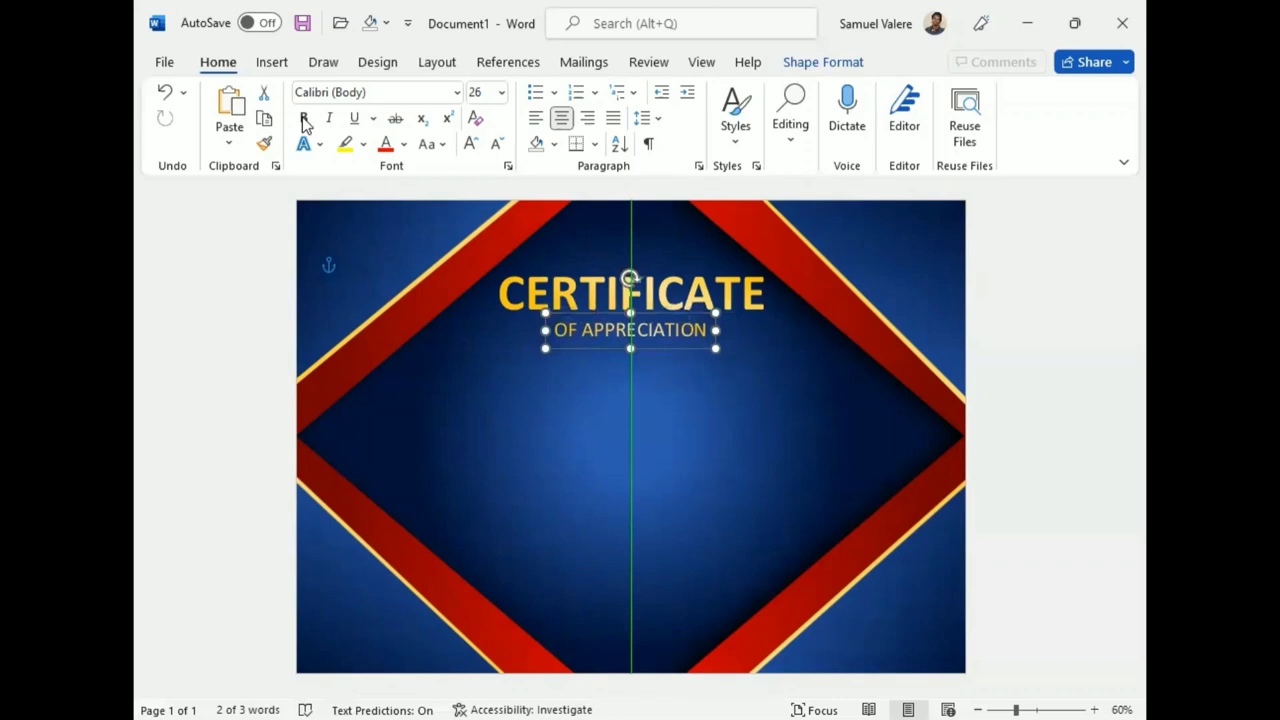
key("Up")
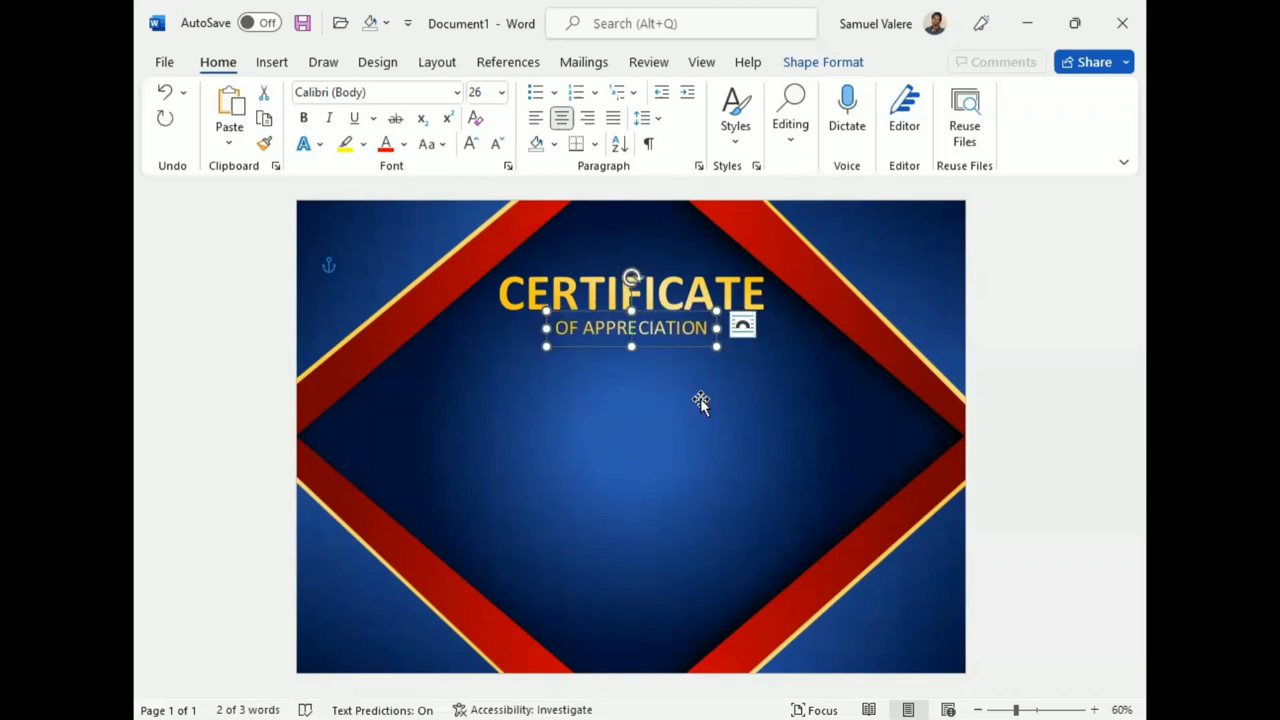
Duplicate the subtitle box below it, enter "This Certificate Is Greatly Presented To" and widen the box.
left_click_drag(641, 327, 641, 365, "ctrl")
right_click(641, 364)
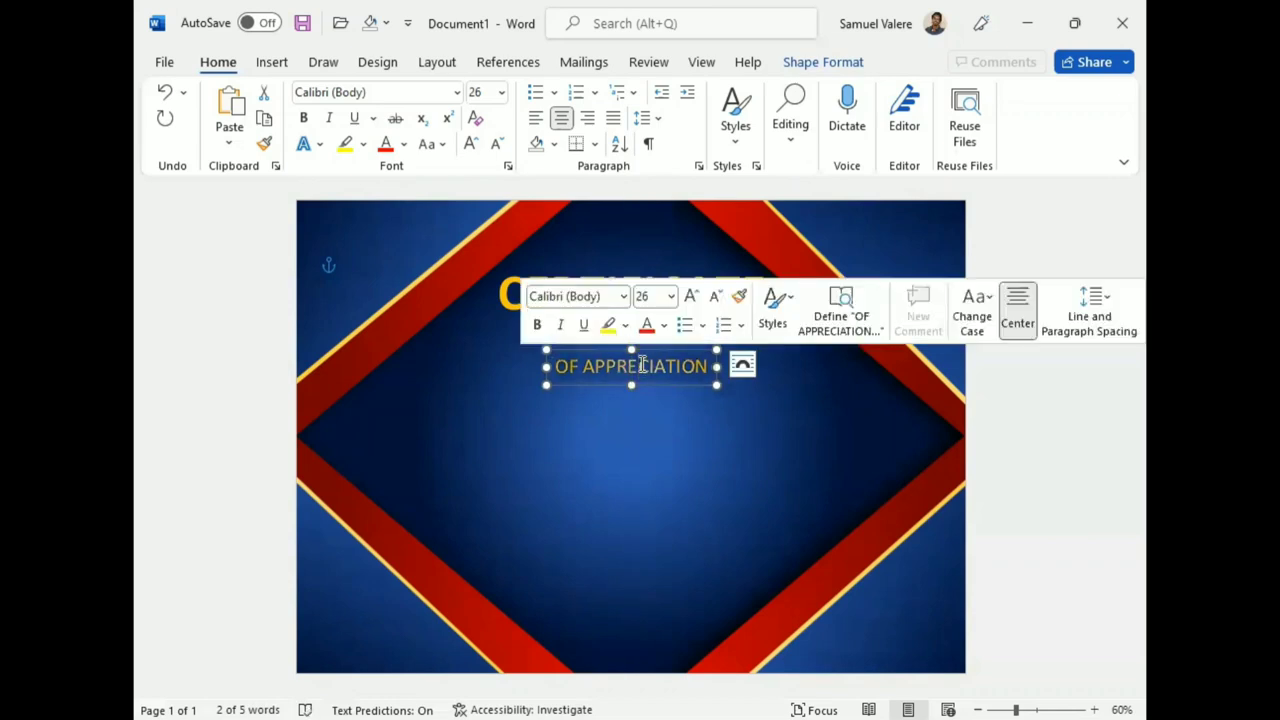
key("BackSpace")
type("This Ce")
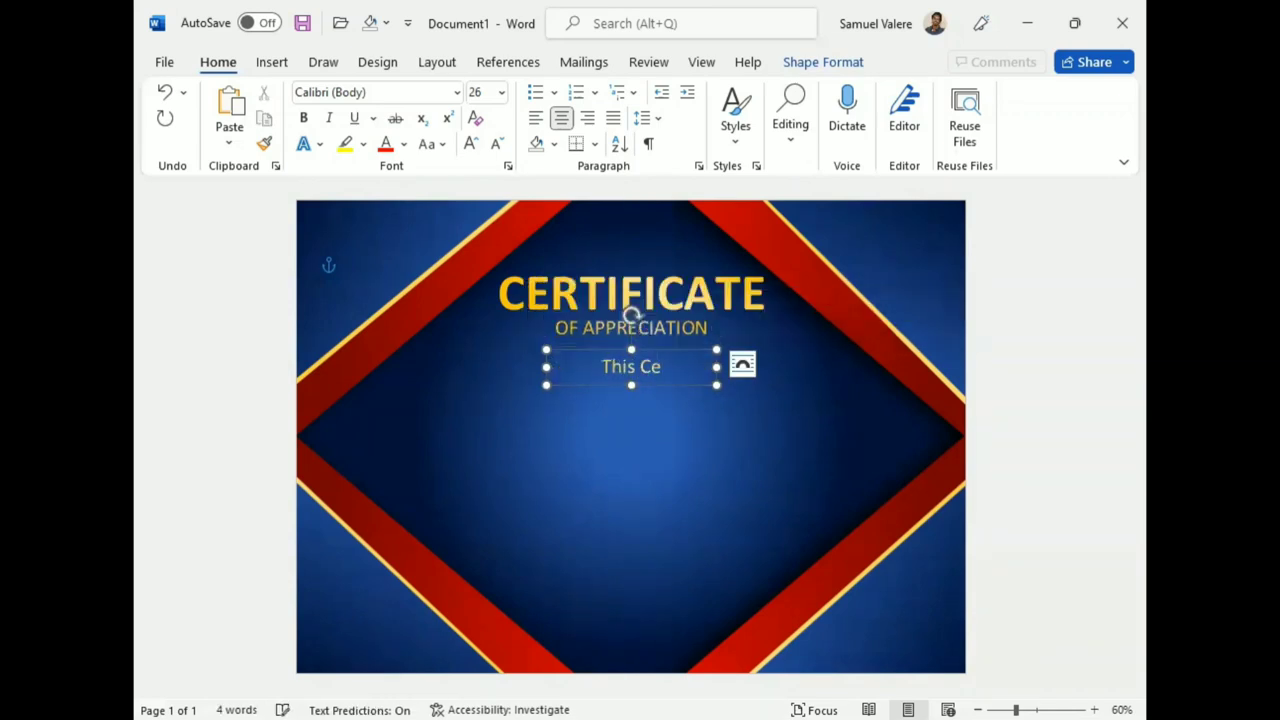
type("rtificate")
type(" Is")
left_click_drag(716, 384, 897, 380)
Make the sentence white, 22 pt, and centre it under the subtitle.
key("Left")
key("Left")
key("Left")
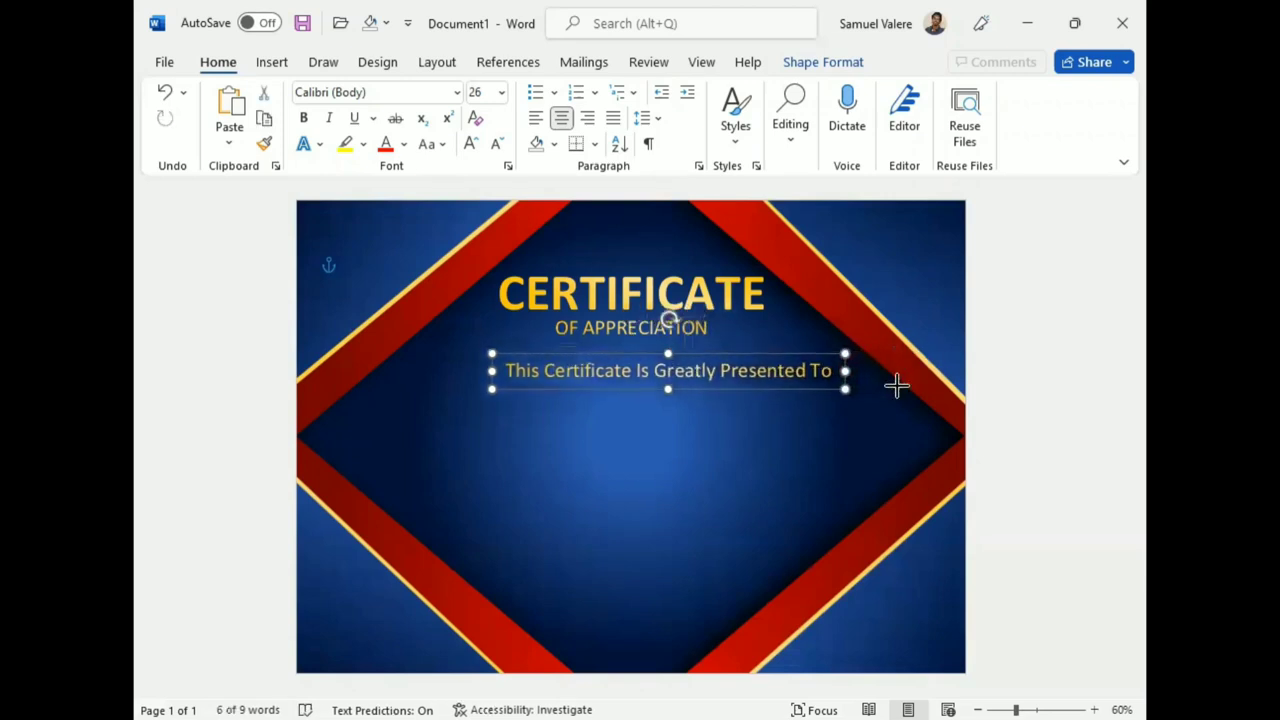
key("Left")
key("Left")
key("Left")
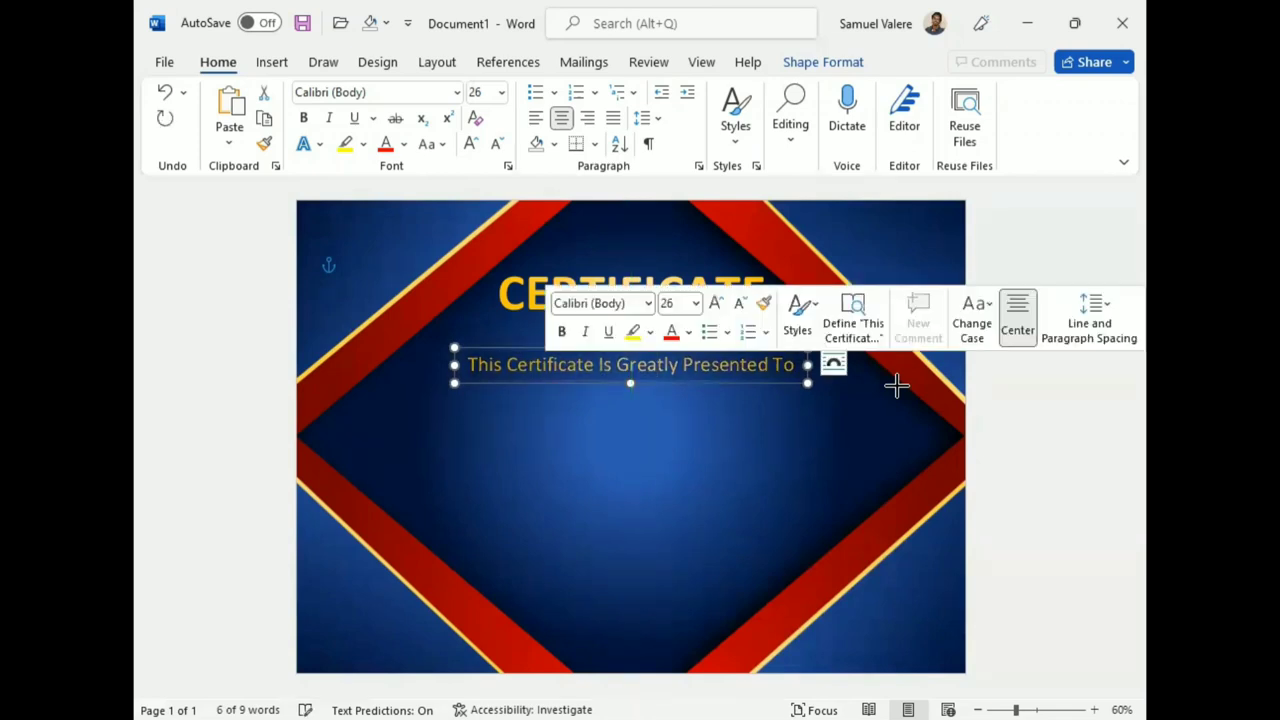
left_click(741, 305)
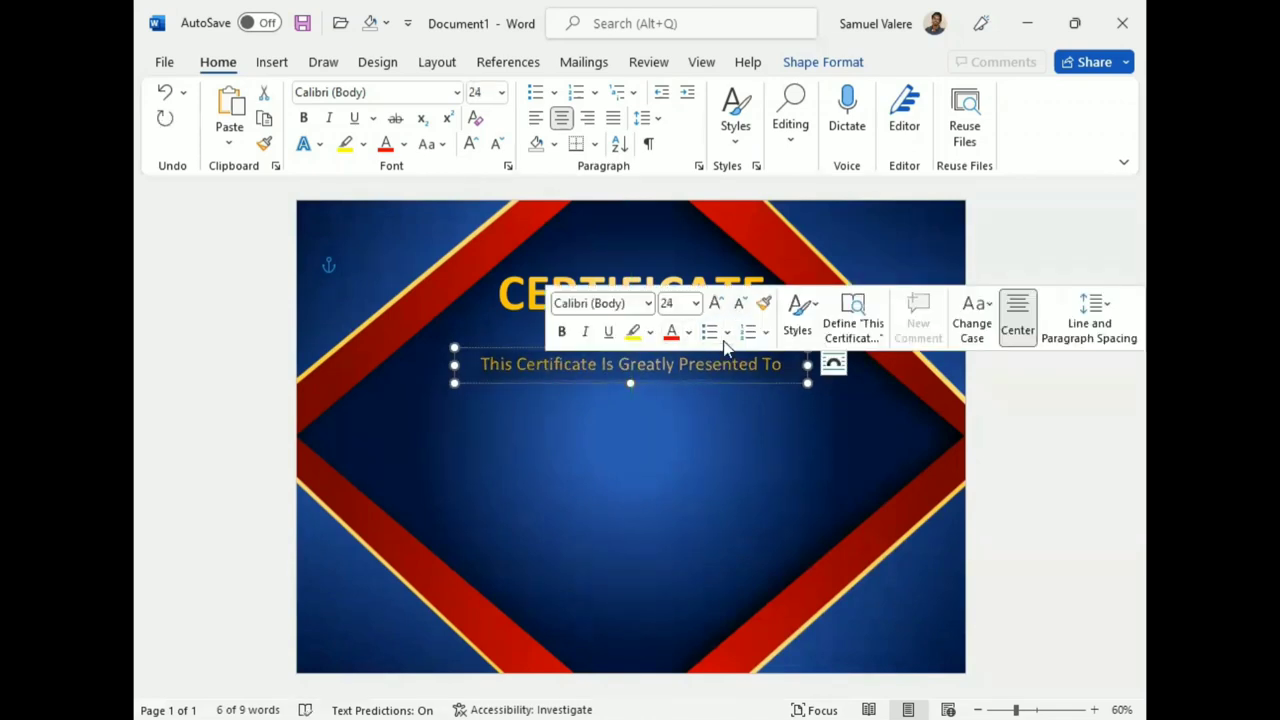
left_click(689, 332)
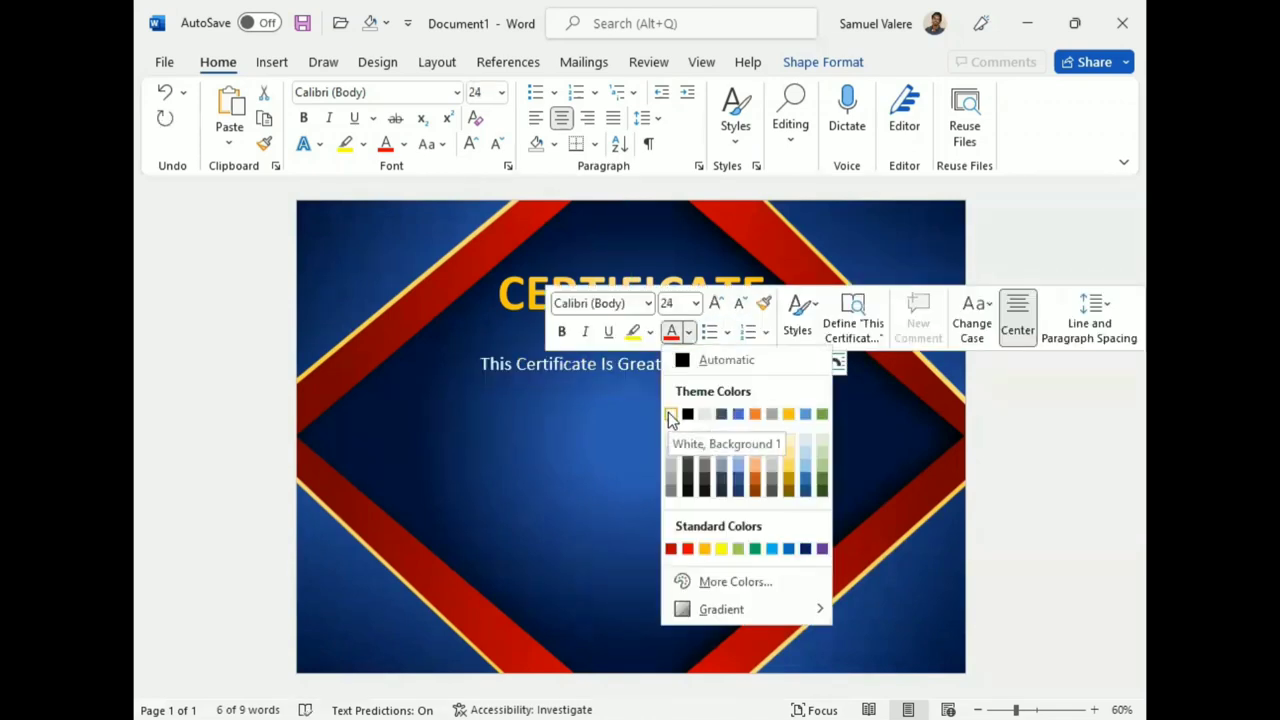
left_click(670, 416)
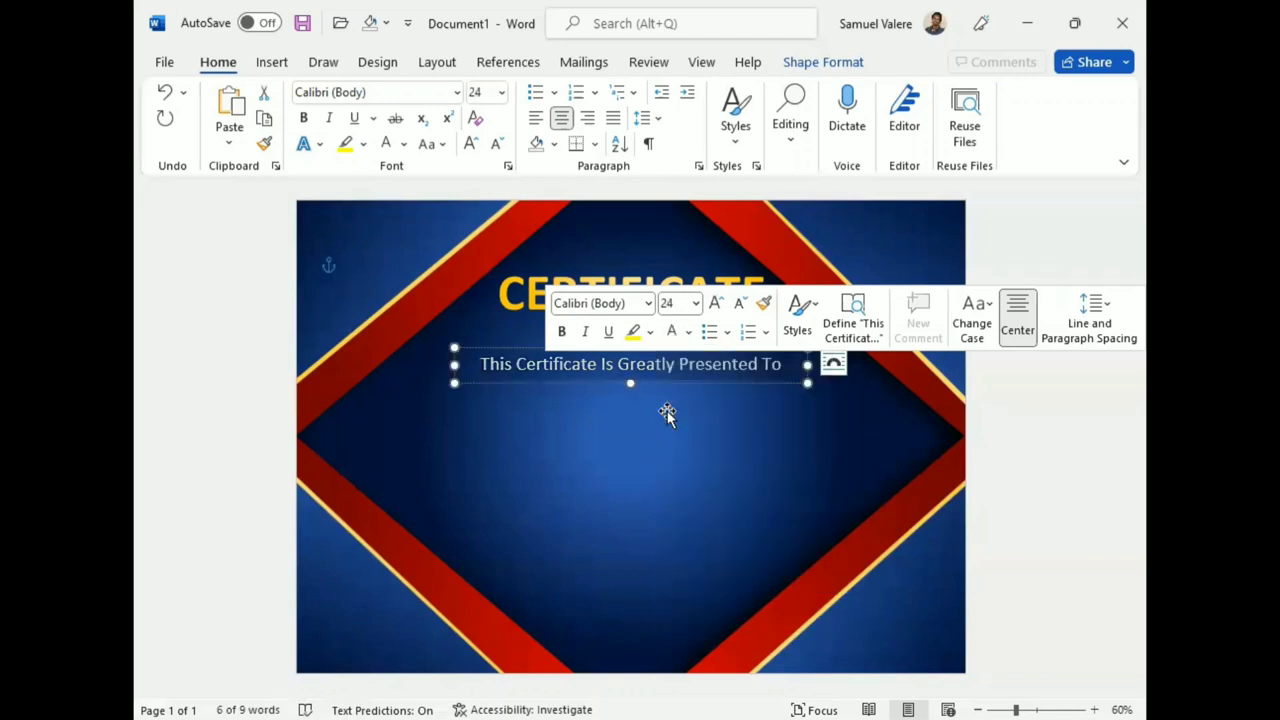
key("ctrl+shift+comma")
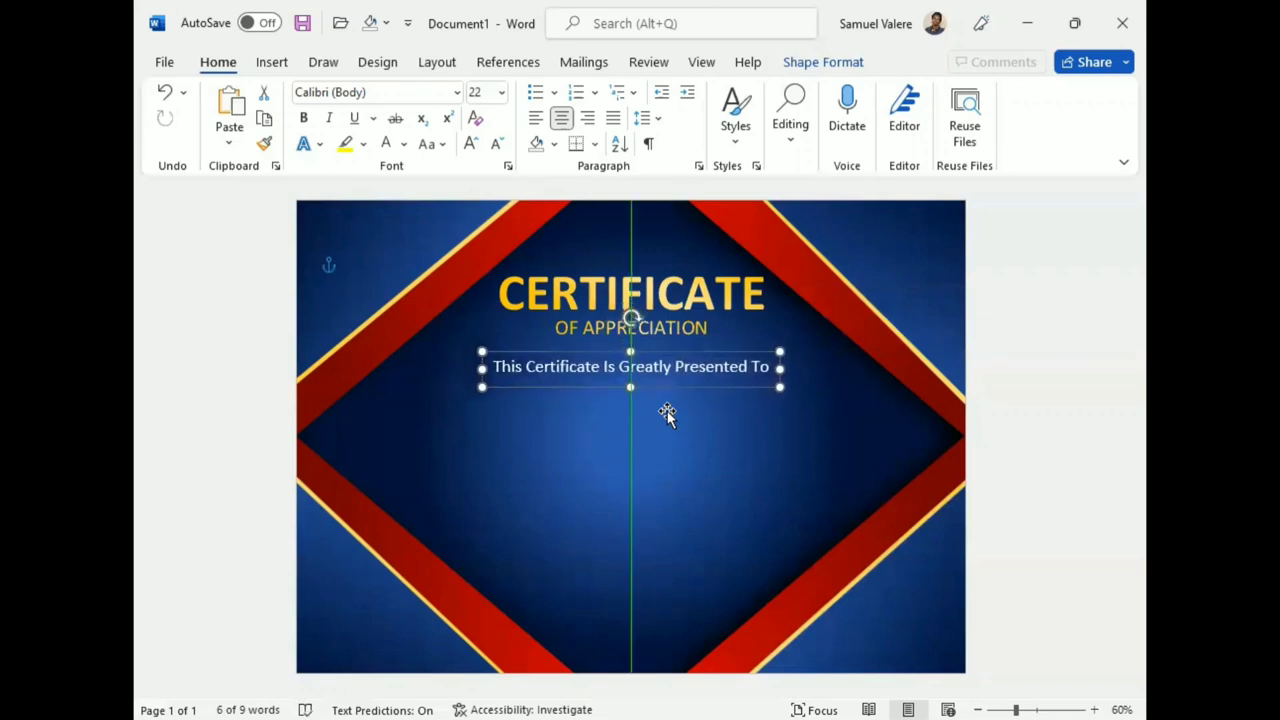
left_click_drag(667, 414, 667, 414)
left_click(656, 254)
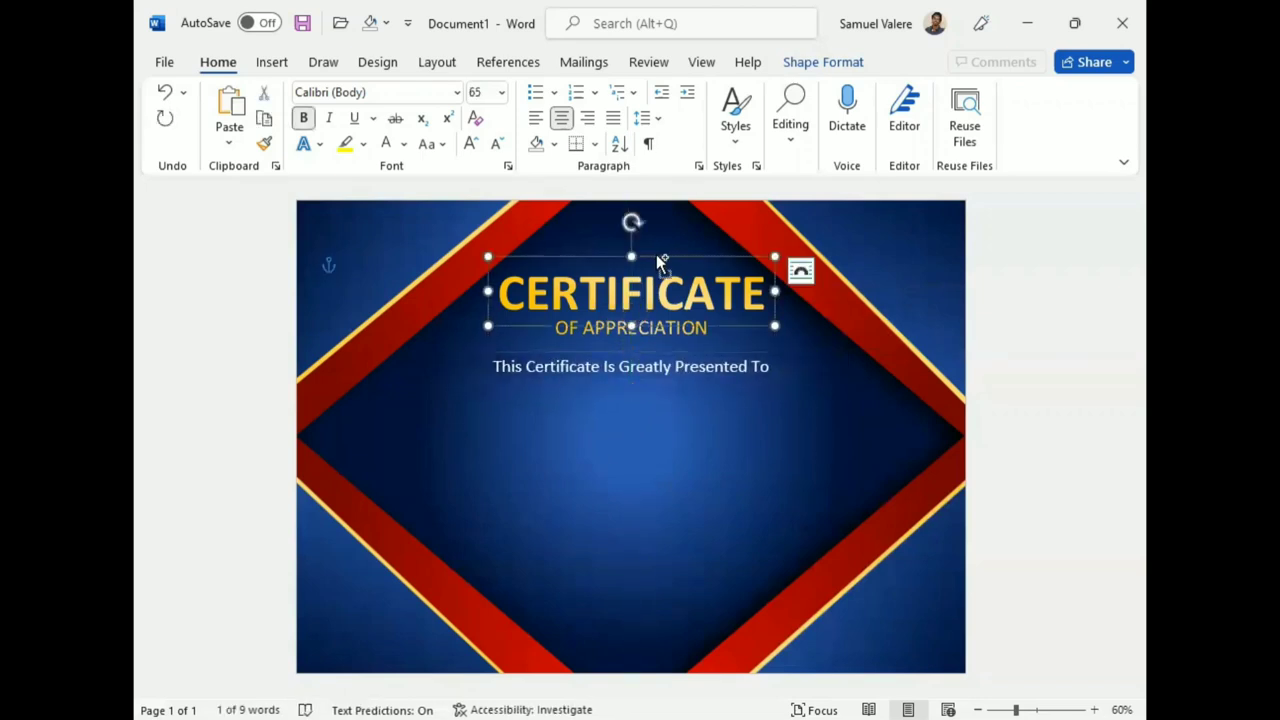
Duplicate the CERTIFICATE box below the presentation line and type the recipient's name in it.
key("Escape")
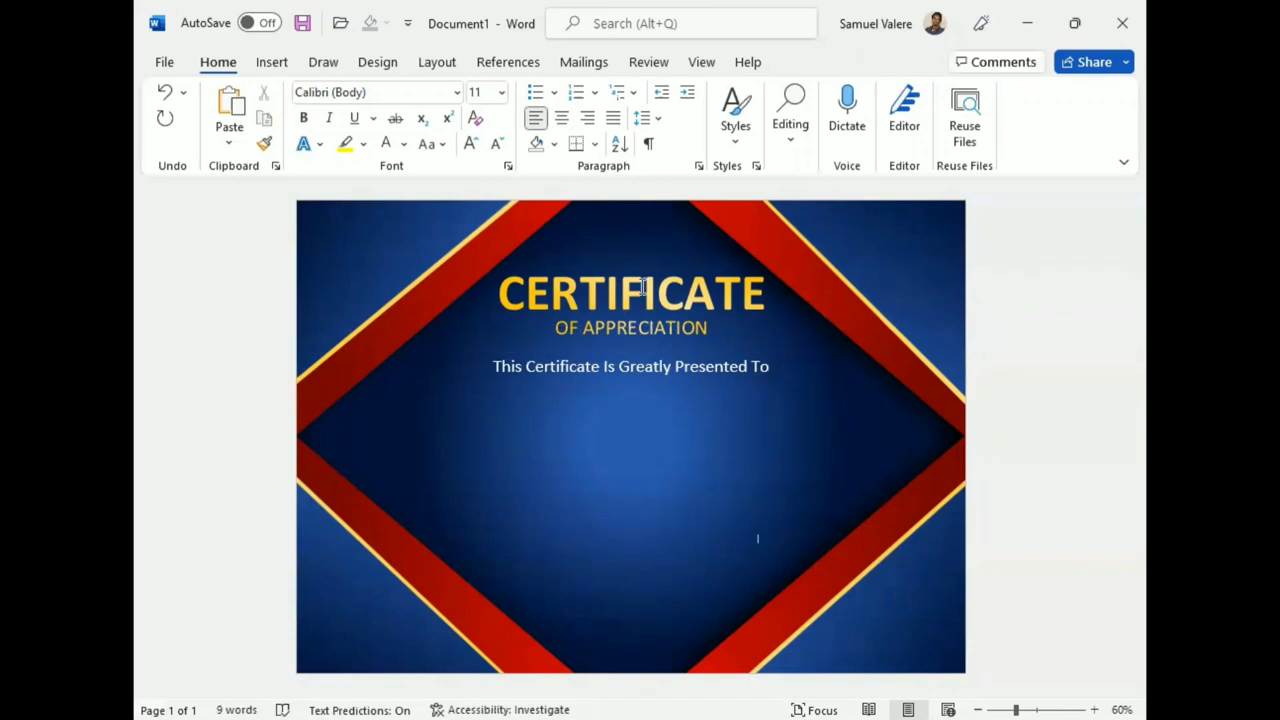
left_click(651, 258)
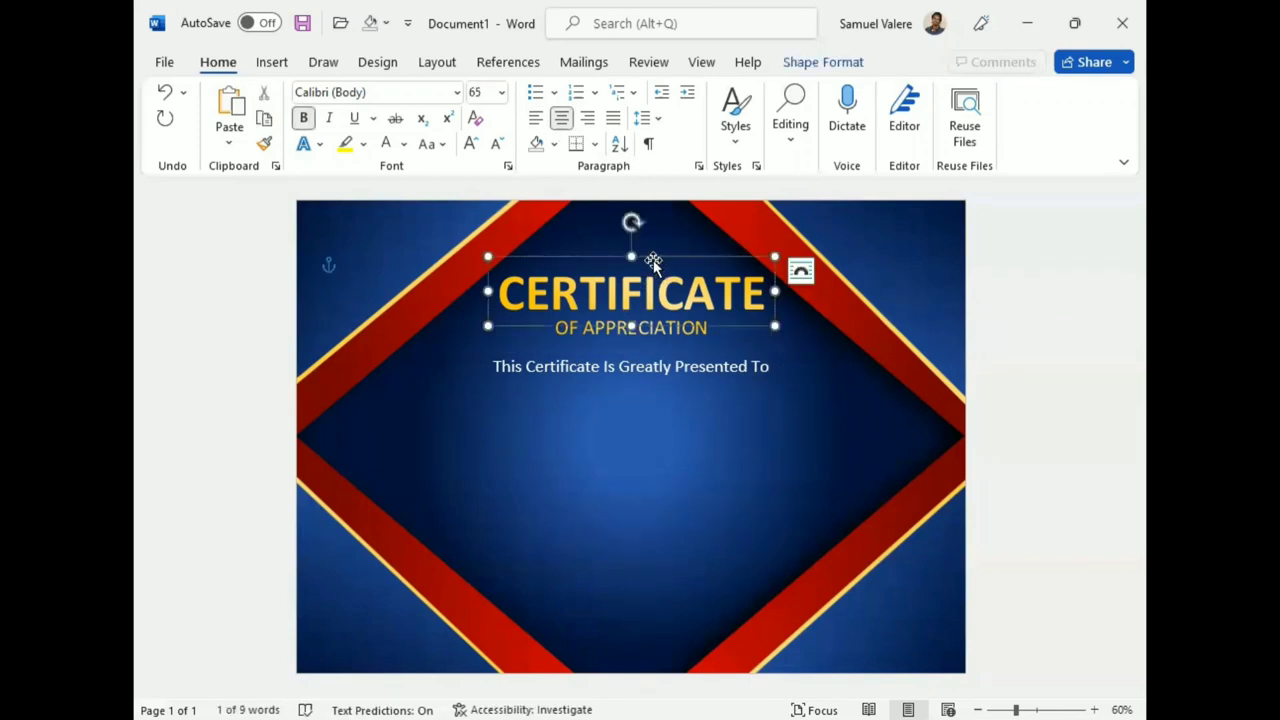
left_click_drag(651, 258, 653, 451, "ctrl")
type("Wo")
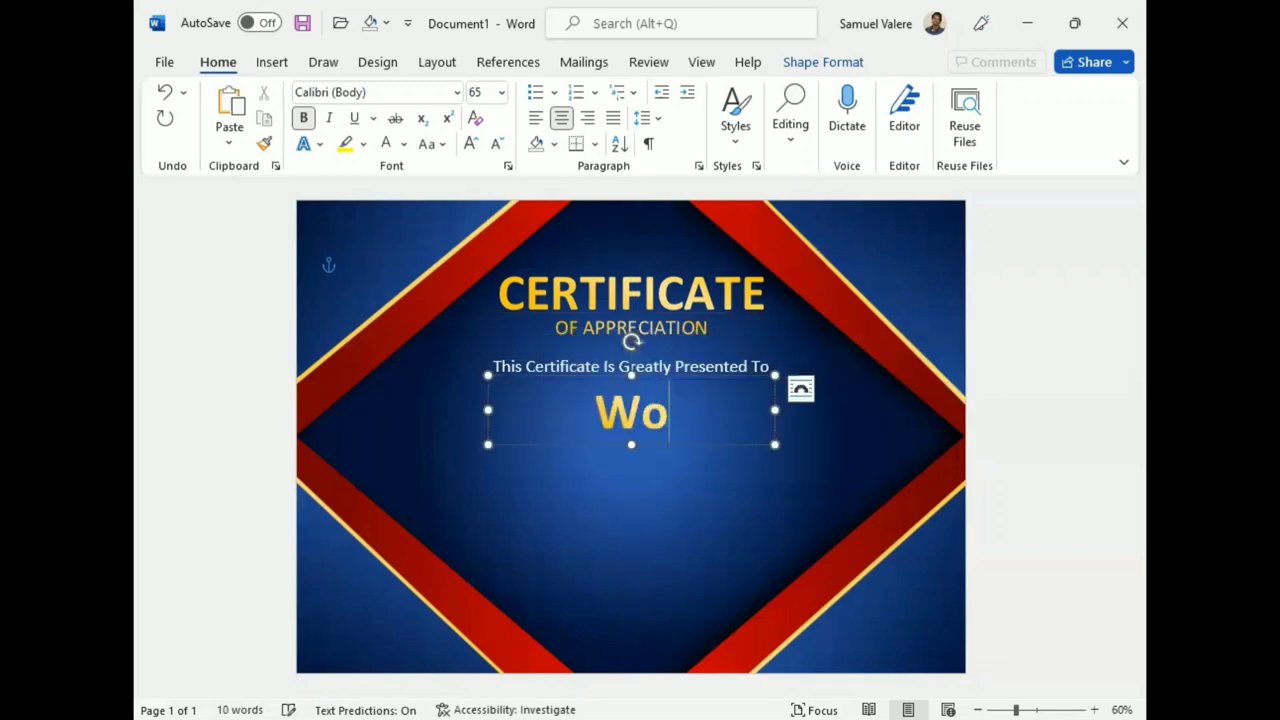
type("odle Ca")
key("BackSpace")
key("BackSpace")
key("BackSpace")
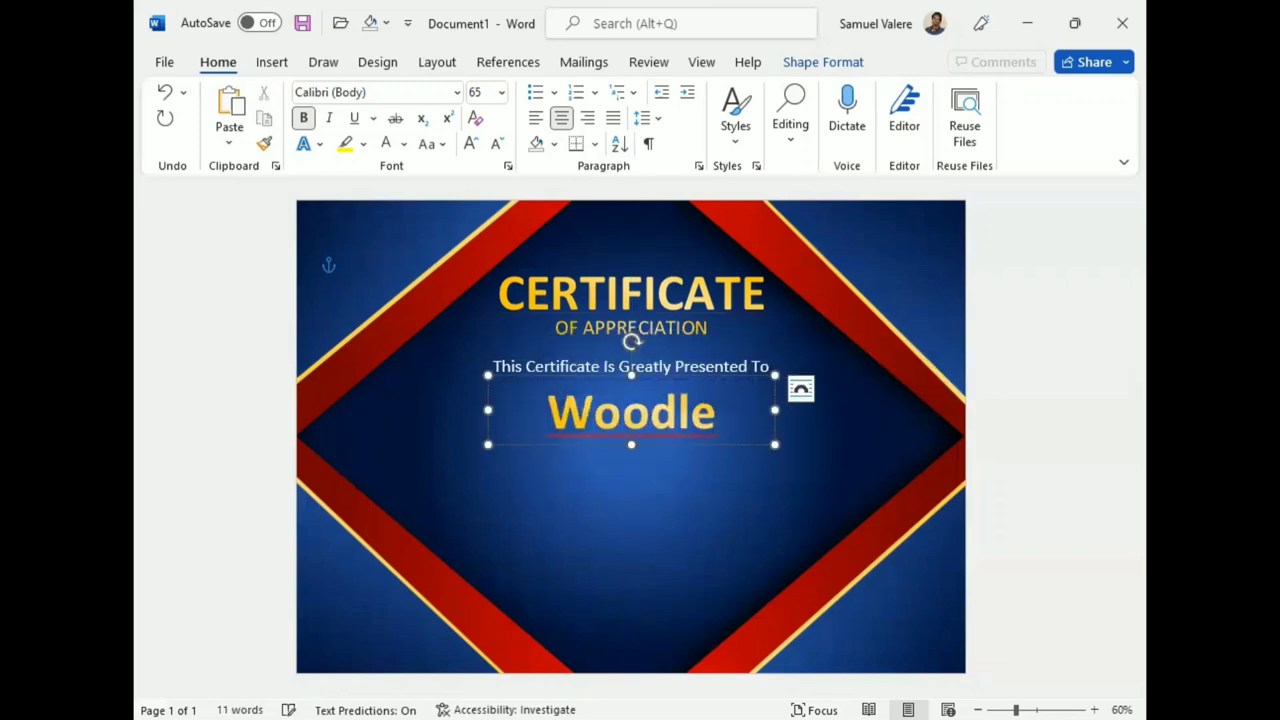
type("Cajuste")
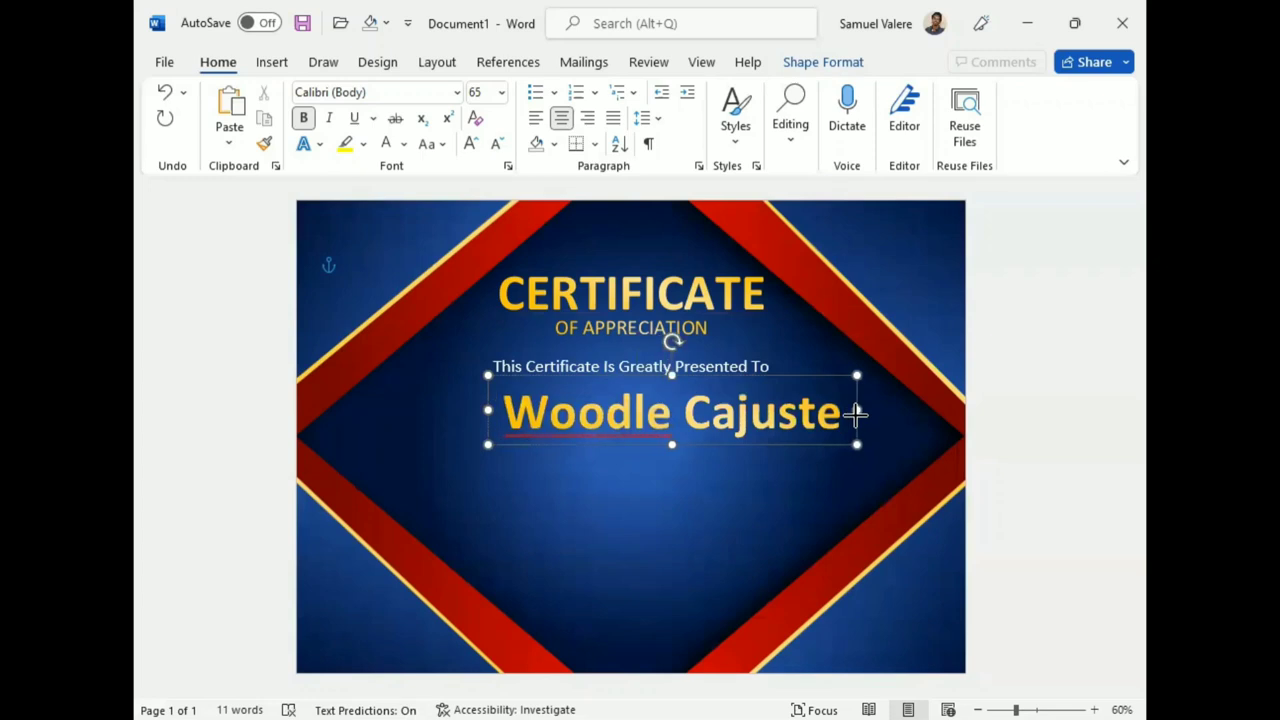
key("alt+F7")
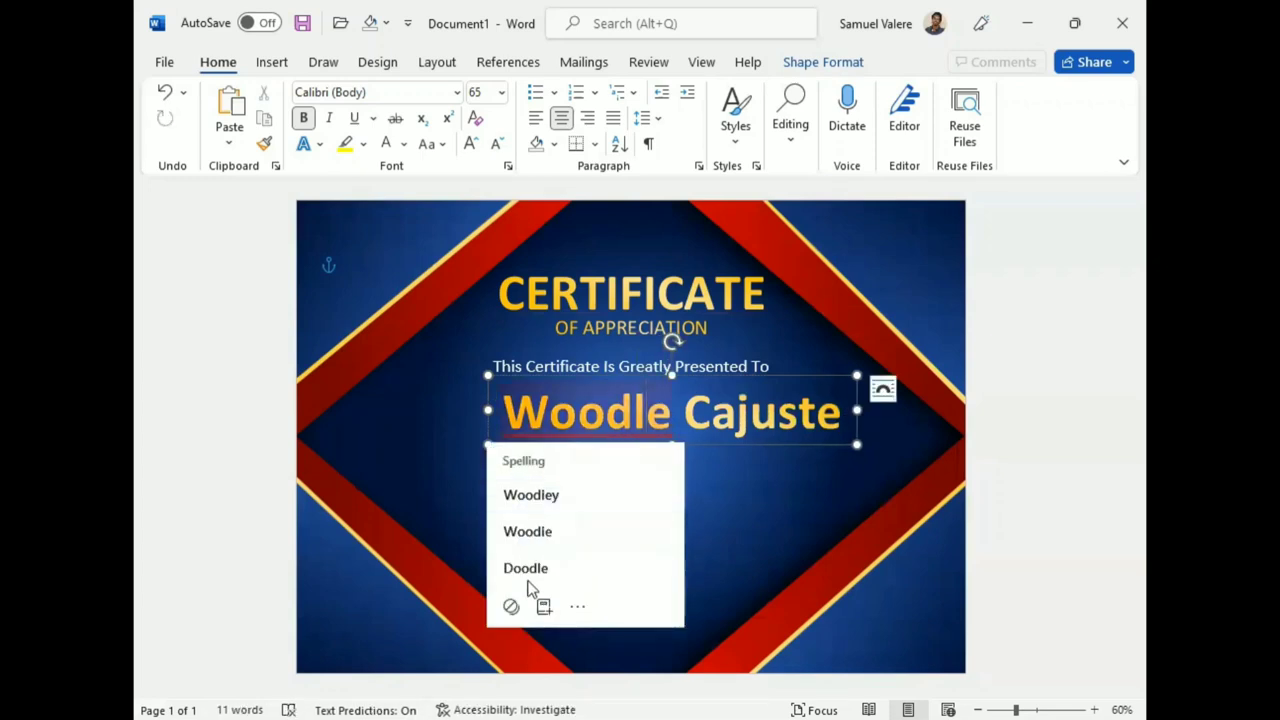
key("Escape")
key("ctrl+a")
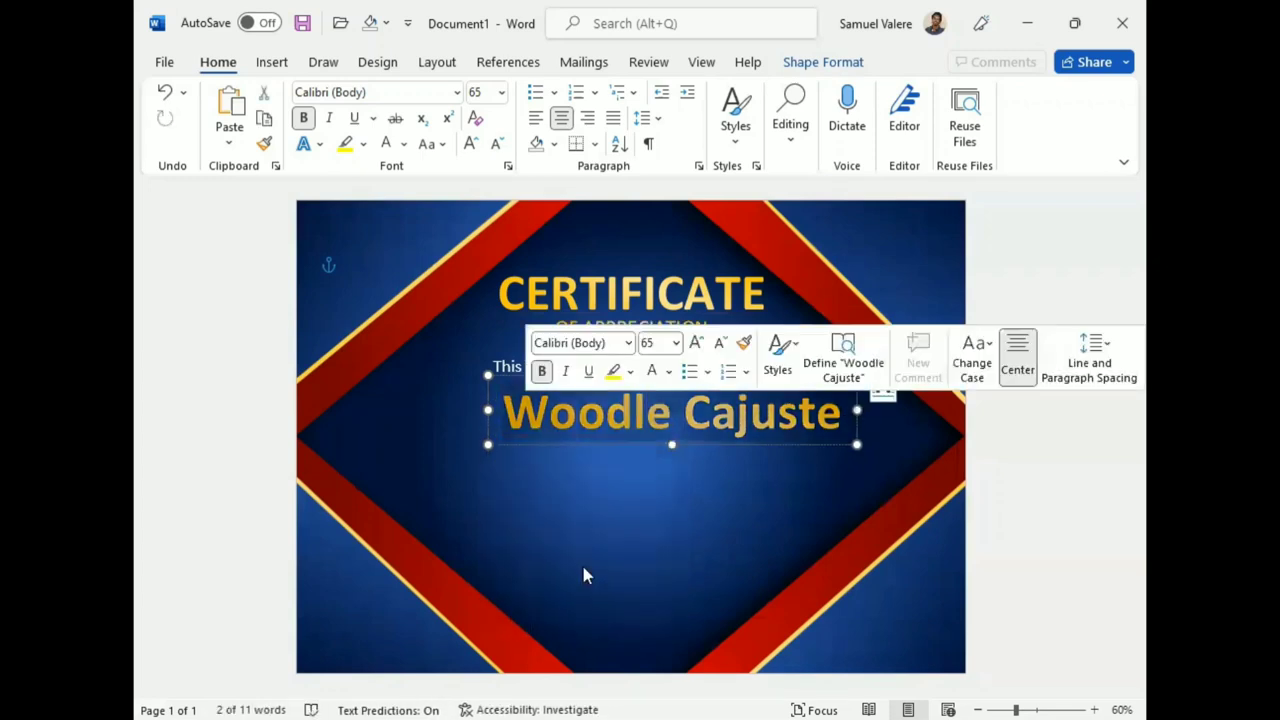
type("e")
key("BackSpace")
left_click(165, 92)
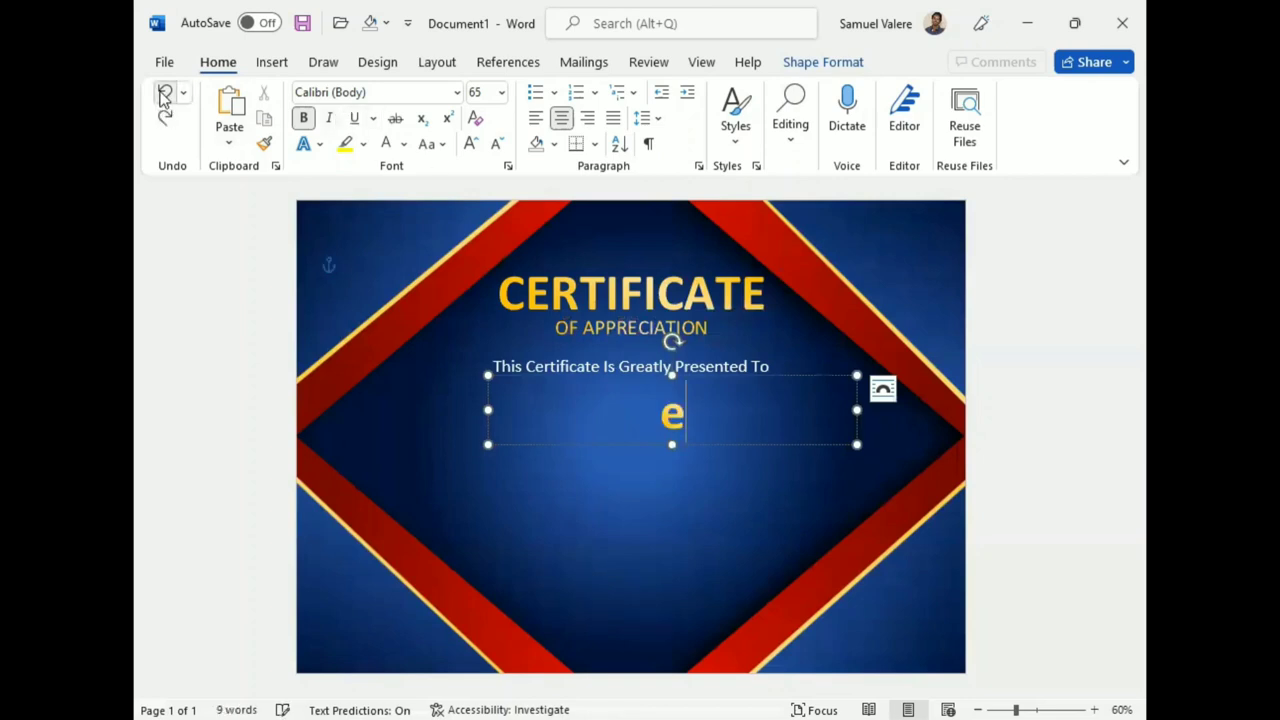
left_click(165, 92)
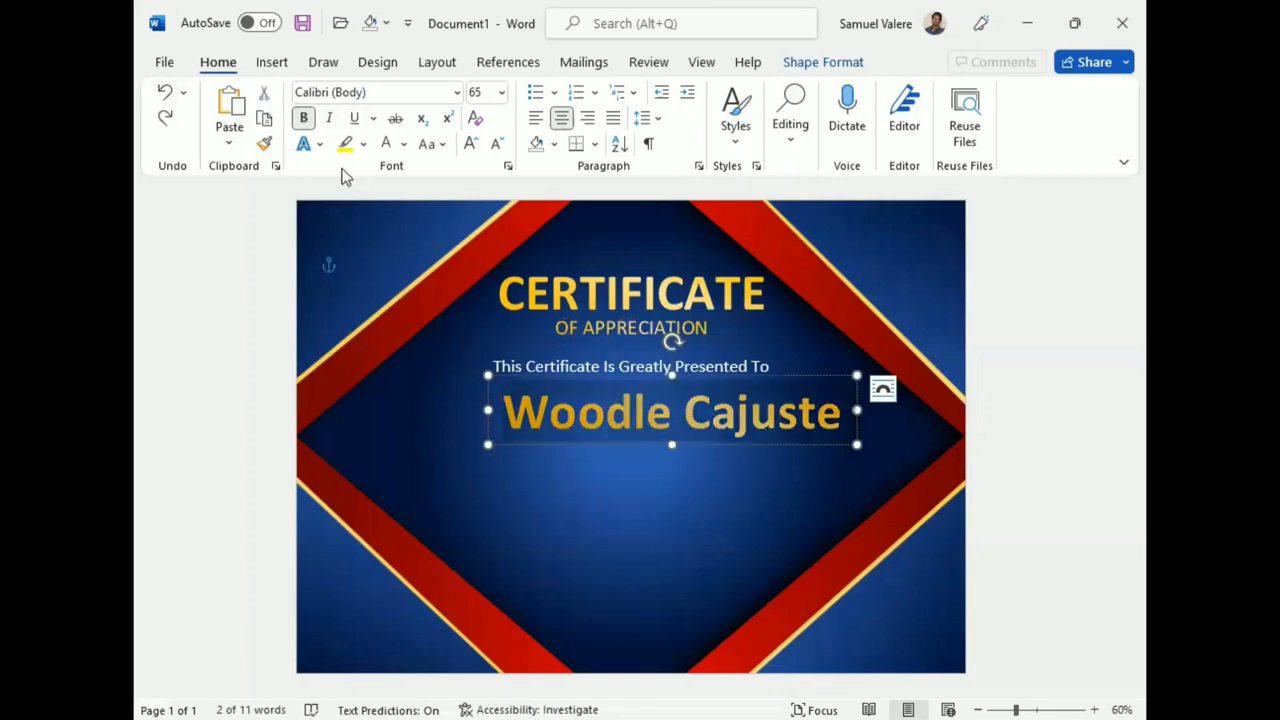
Set the name to Edwardian Script ITC, grow it to 100 pt, and centre its box.
left_click(405, 92)
type("Edwardian Script ITC")
key("Return")
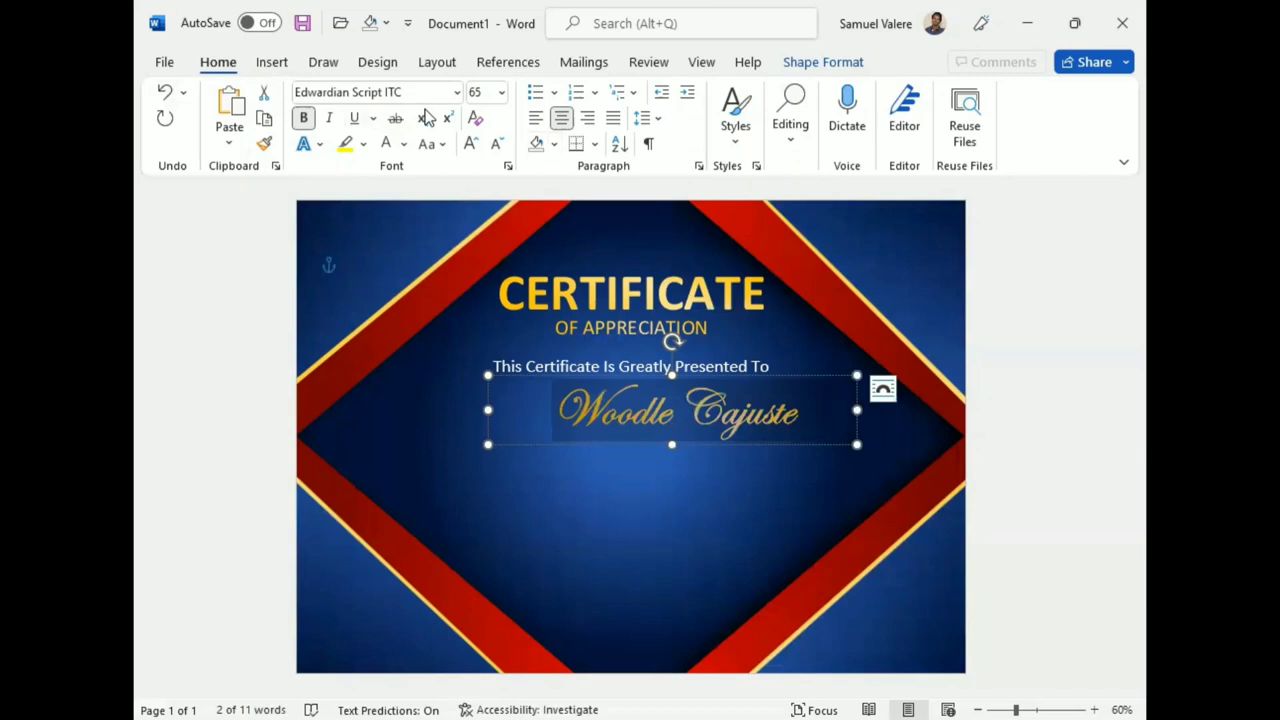
left_click(470, 144)
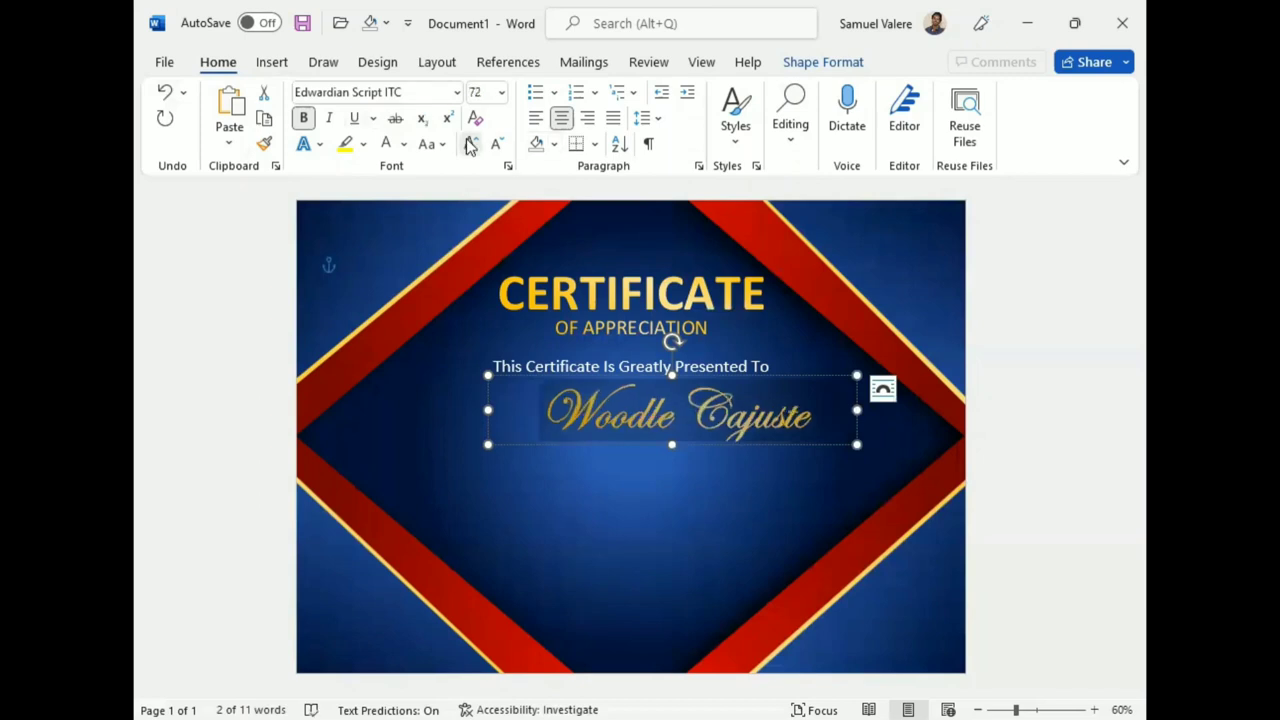
left_click(470, 144)
left_click_drag(487, 409, 471, 415)
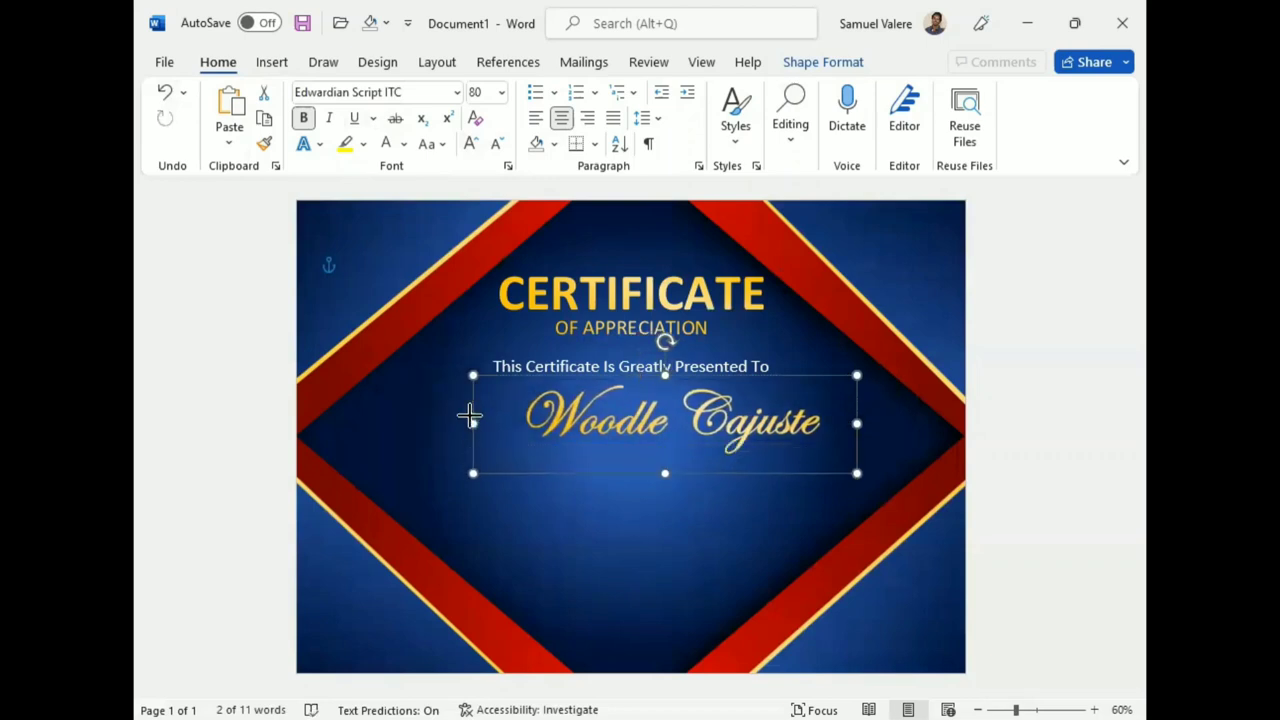
left_click(470, 144)
left_click(470, 144)
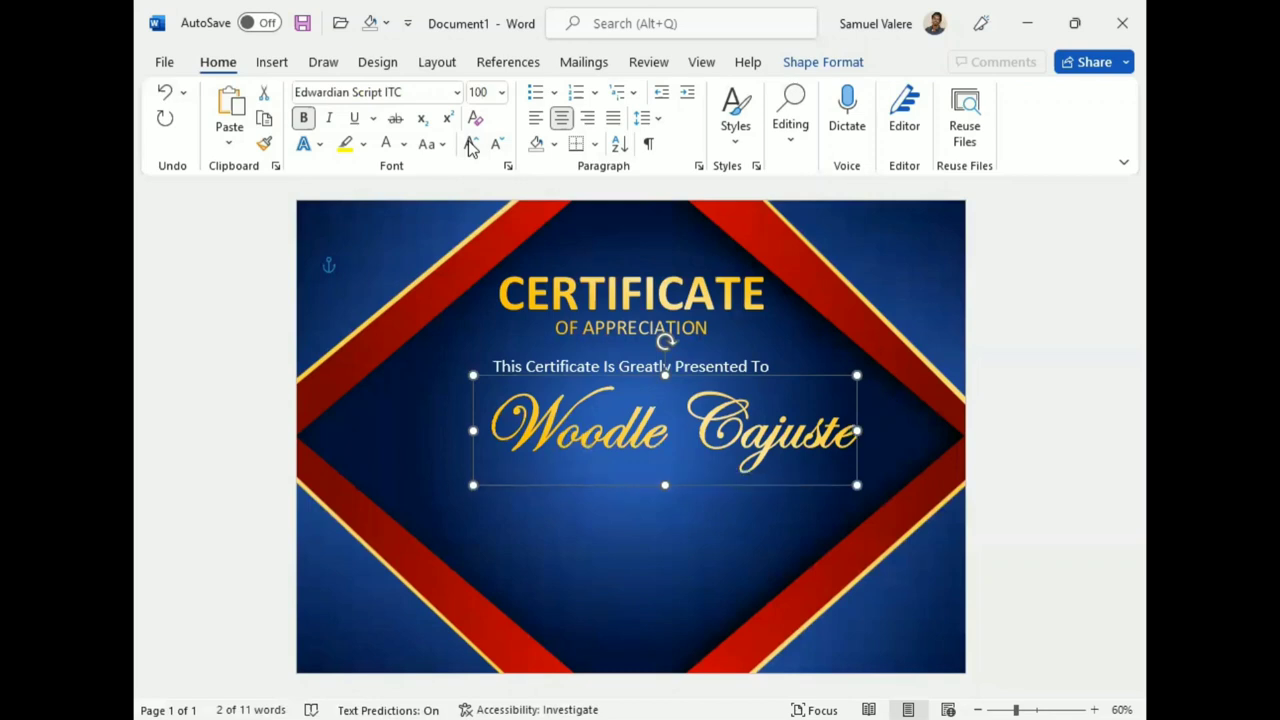
key("Left")
key("Left")
key("Left")
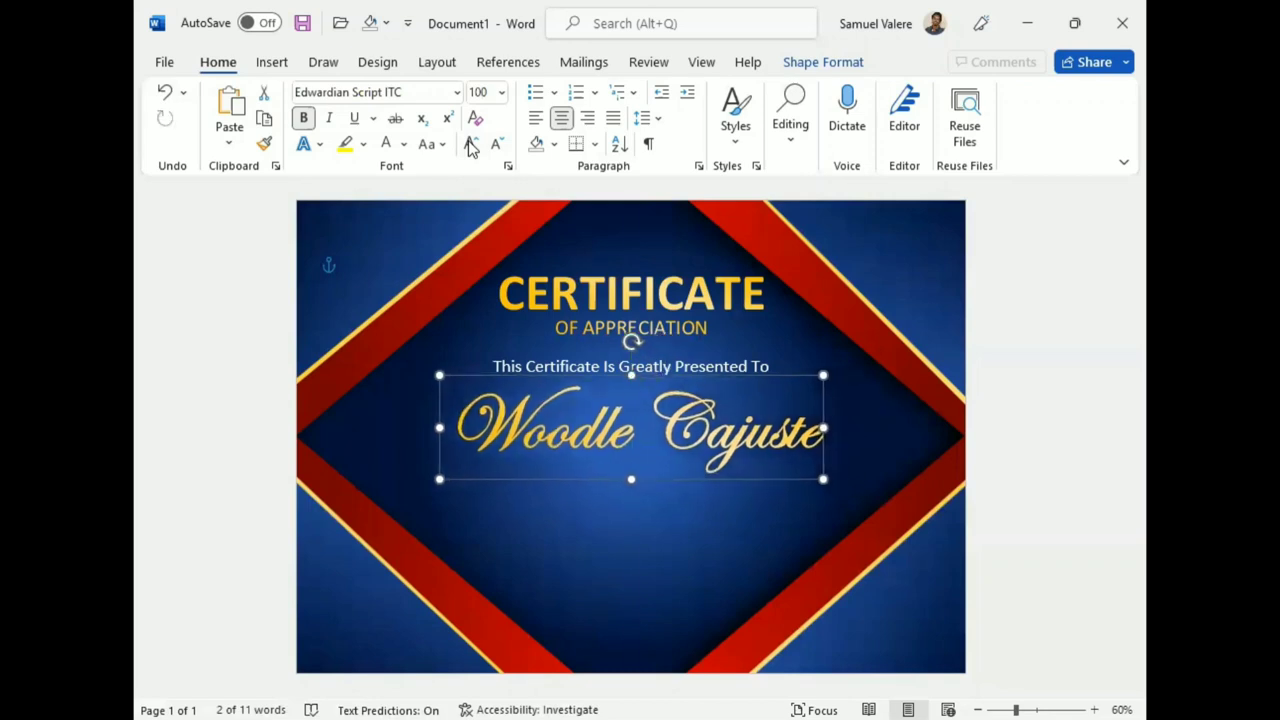
key("ctrl+z")
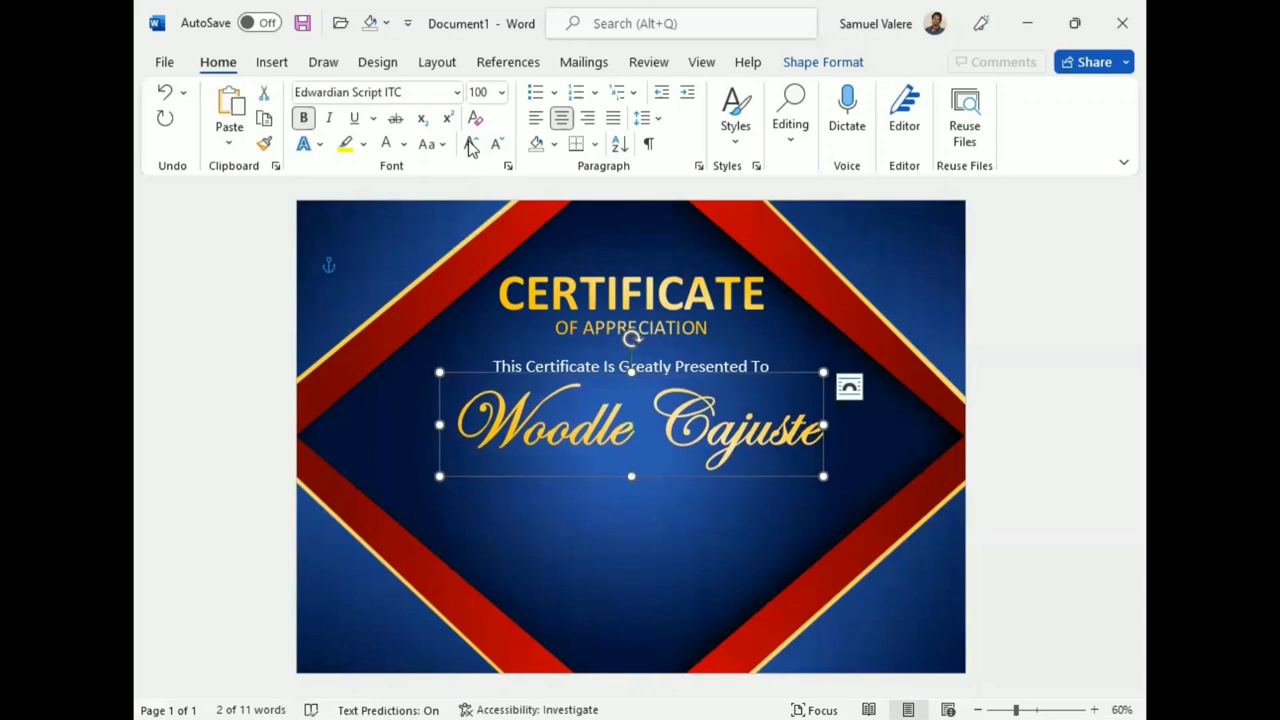
Copy the presentation line below the name and paste the 'You are always responsible…' message into it.
left_click(585, 366)
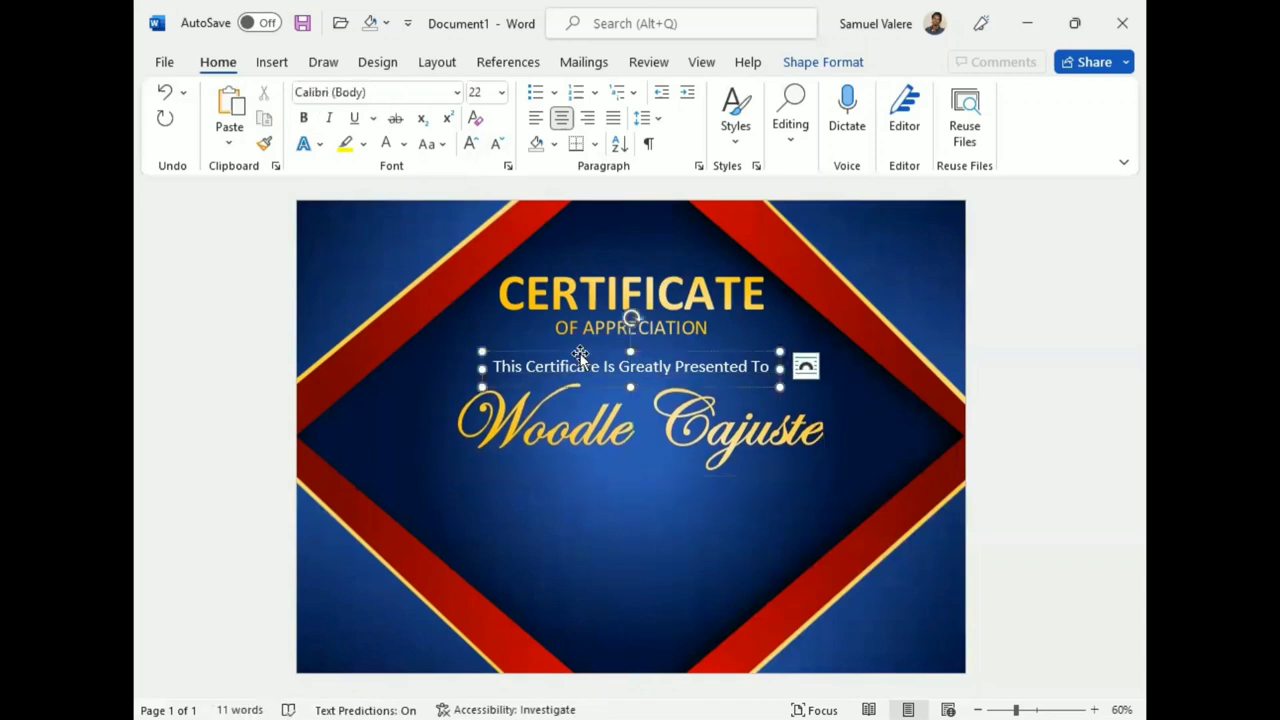
left_click_drag(600, 370, 609, 494)
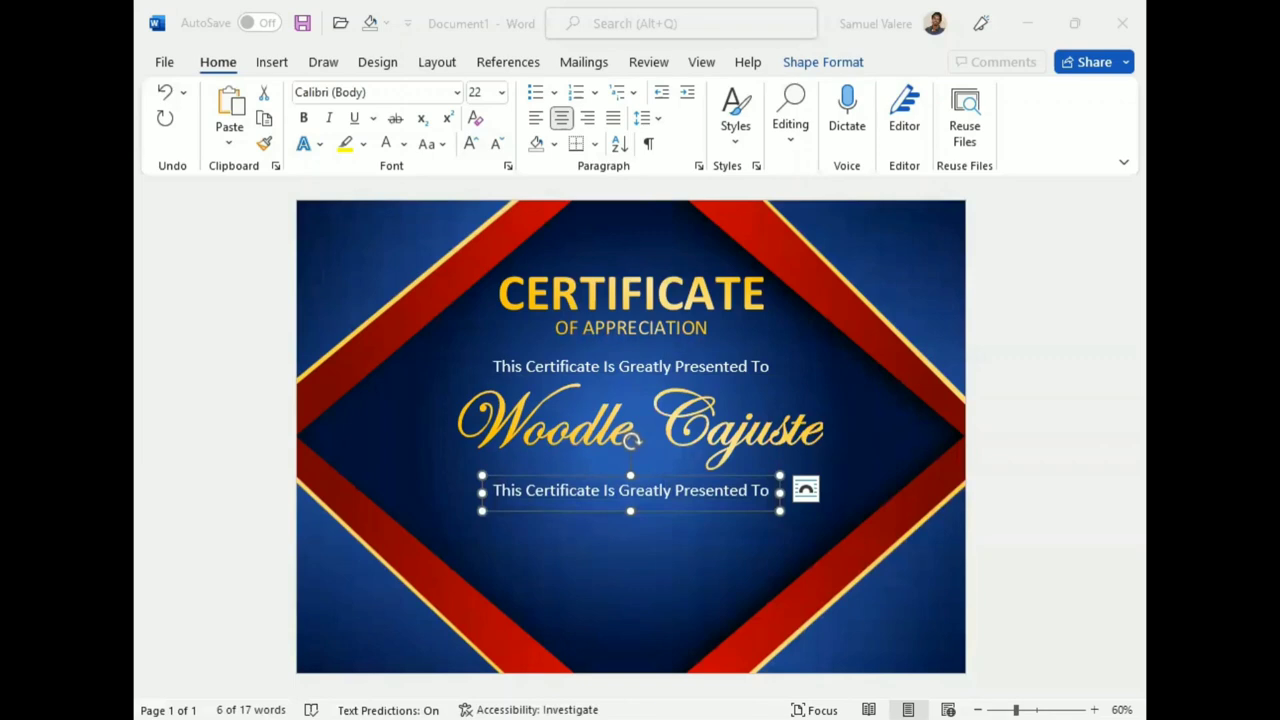
left_click(617, 521)
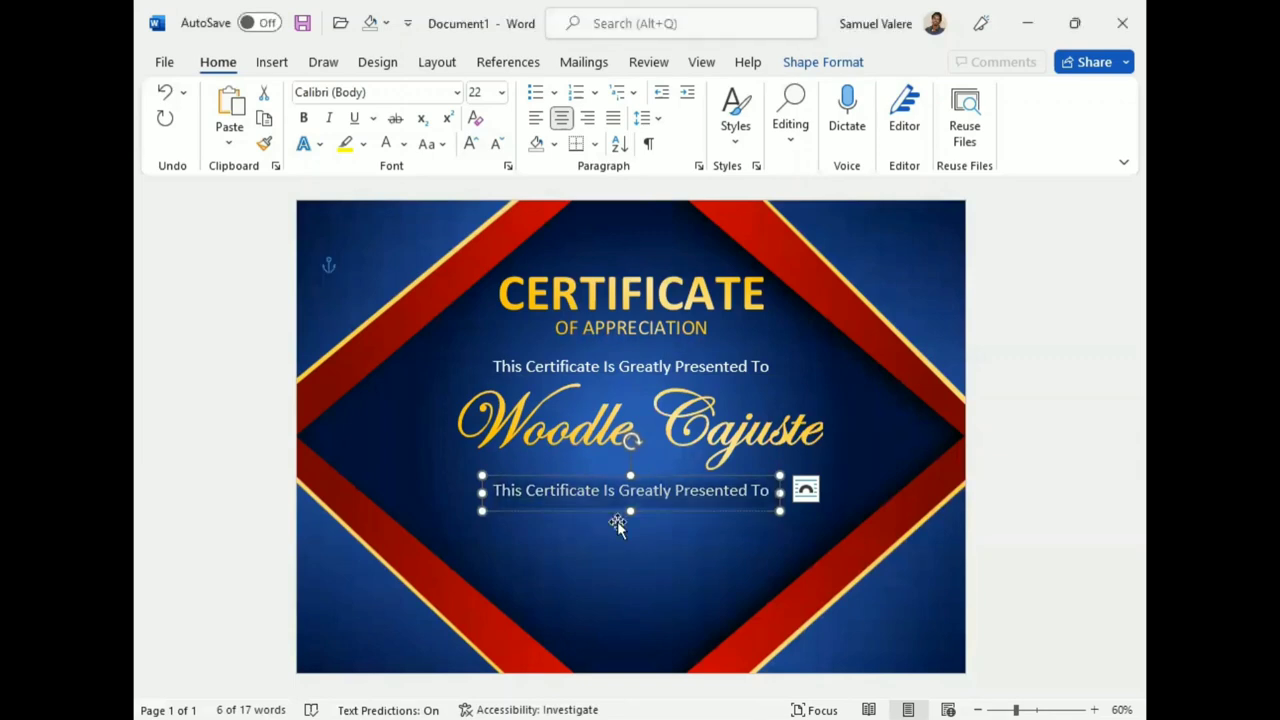
type("You are always responsible and strive to complete your work well and on time. It is very appreciated.")
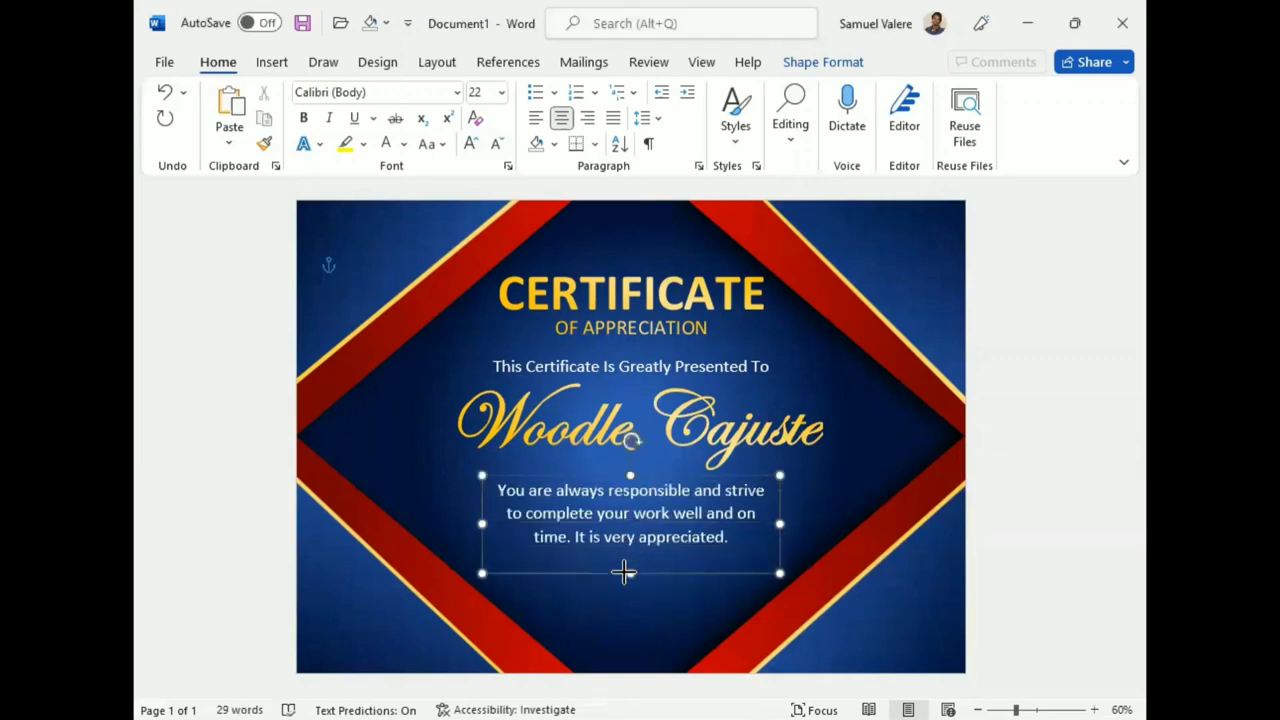
left_click_drag(628, 573, 626, 567)
Set the message to 26 pt Baskerville Old Face, with its box widened and centred.
left_click_drag(780, 520, 830, 520)
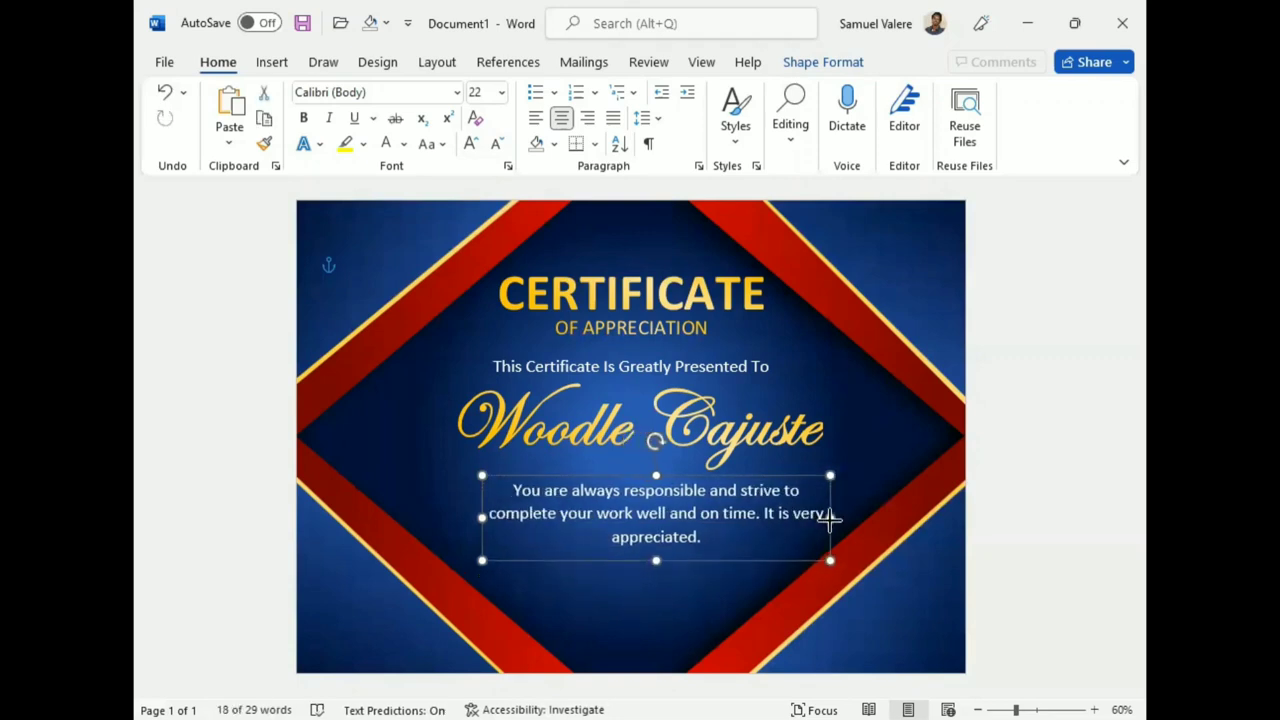
left_click_drag(830, 516, 830, 520)
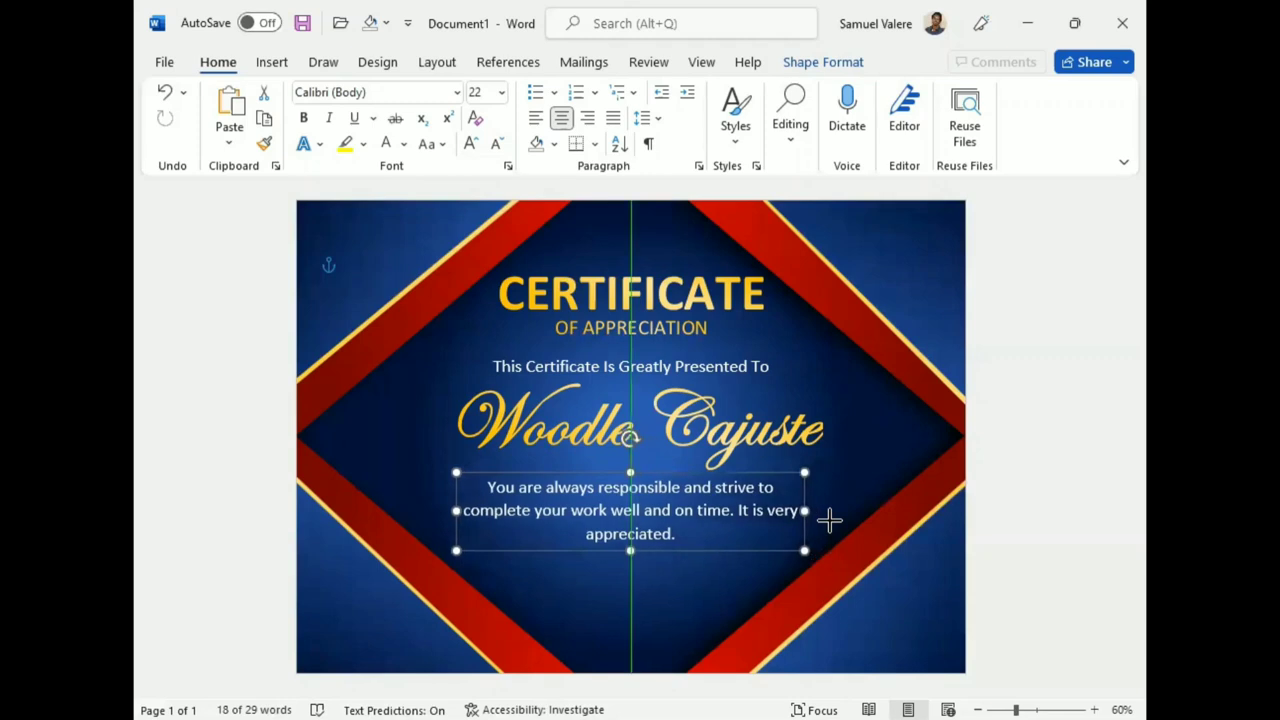
right_click(830, 520)
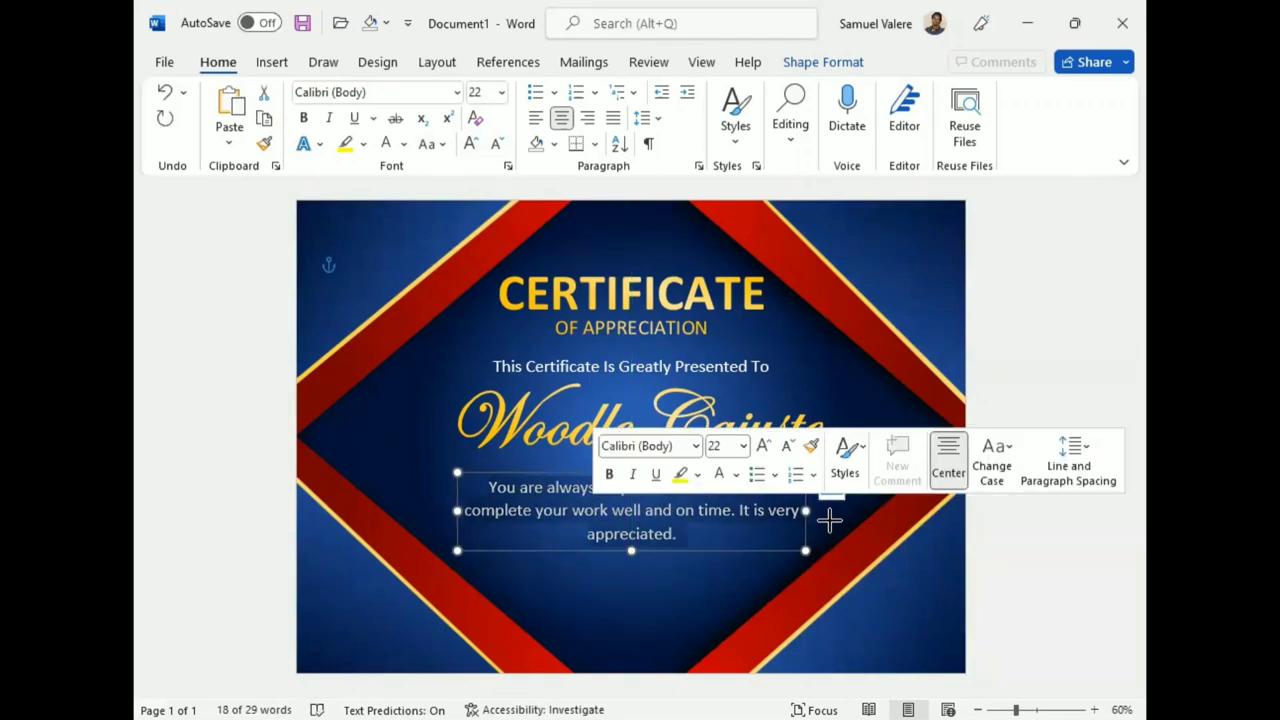
left_click(380, 91)
type("b")
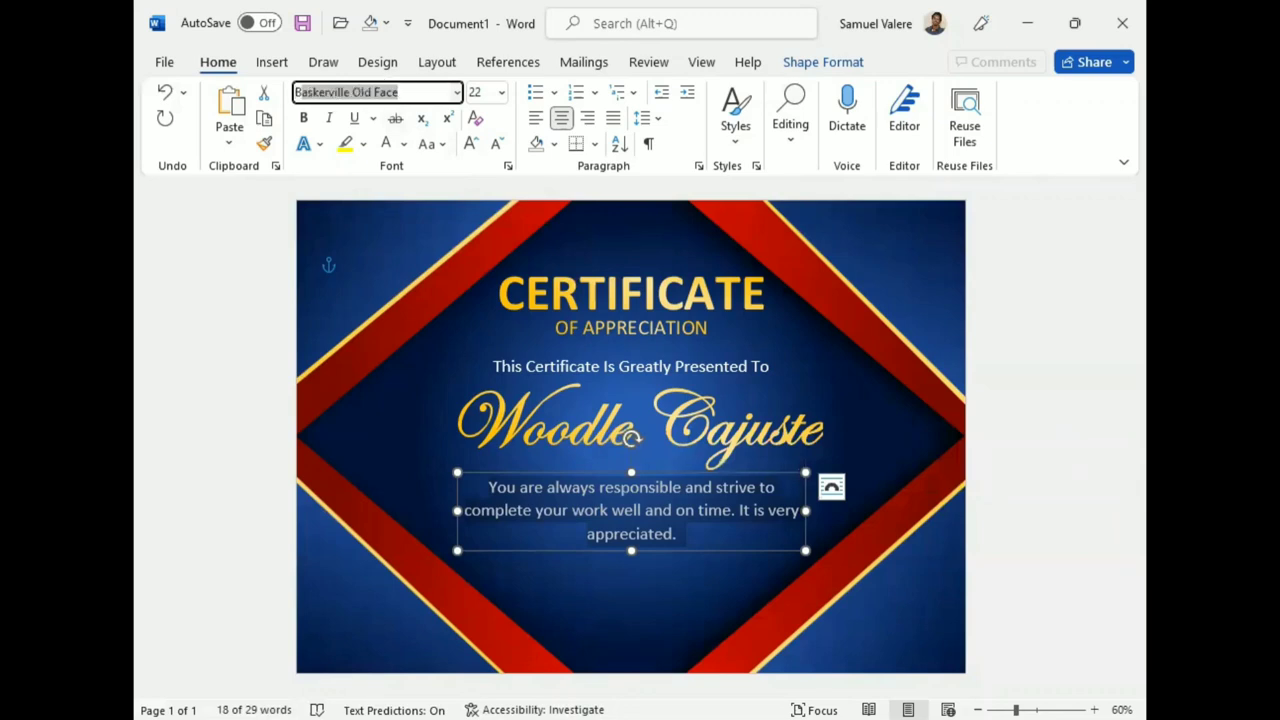
key("Return")
key("ctrl+shift+period")
key("ctrl+shift+period")
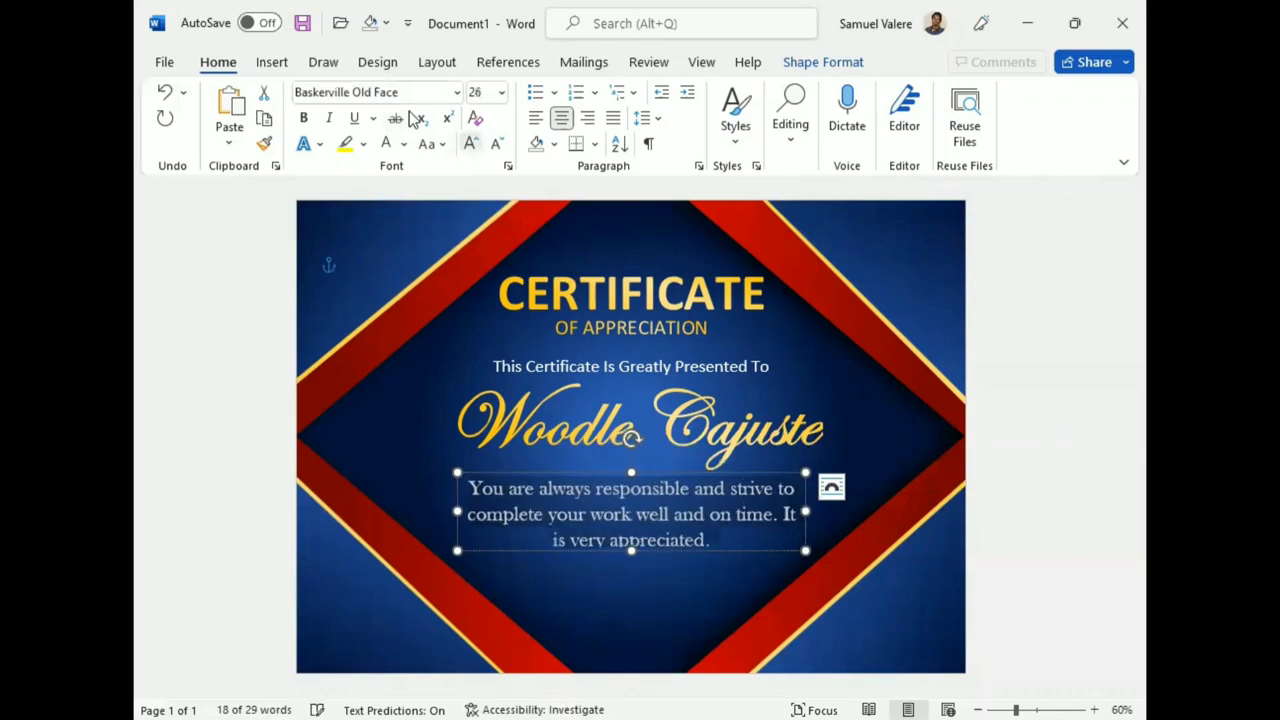
mouse_move(806, 472)
left_mouse_down()
mouse_move(849, 472)
mouse_move(865, 487)
left_mouse_up()
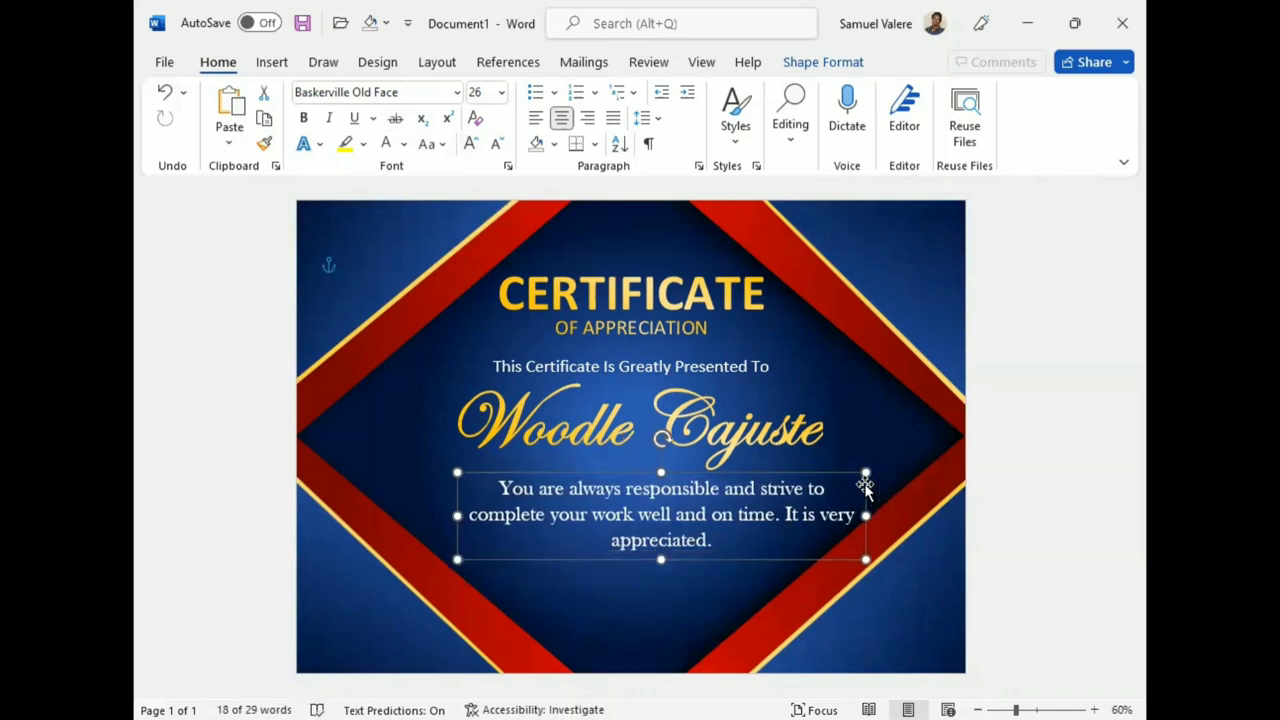
left_click_drag(865, 487, 864, 486)
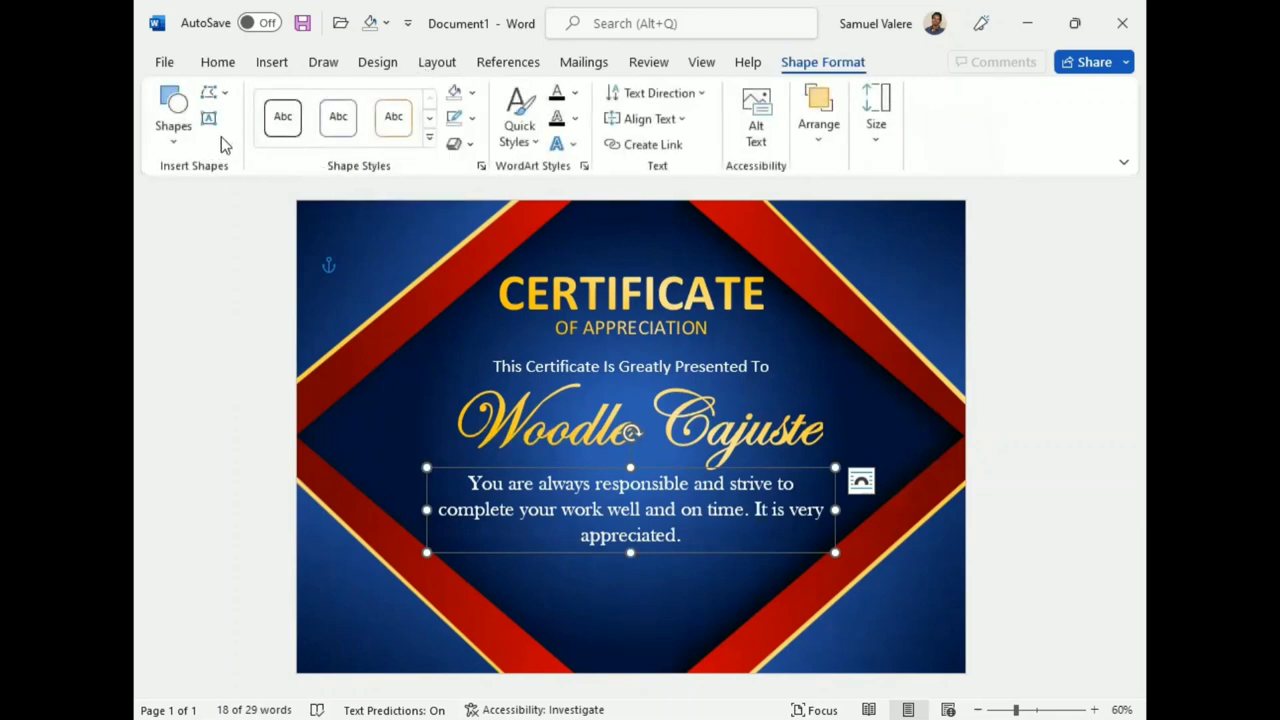
Draw a short straight line below the appreciation message.
left_click(173, 128)
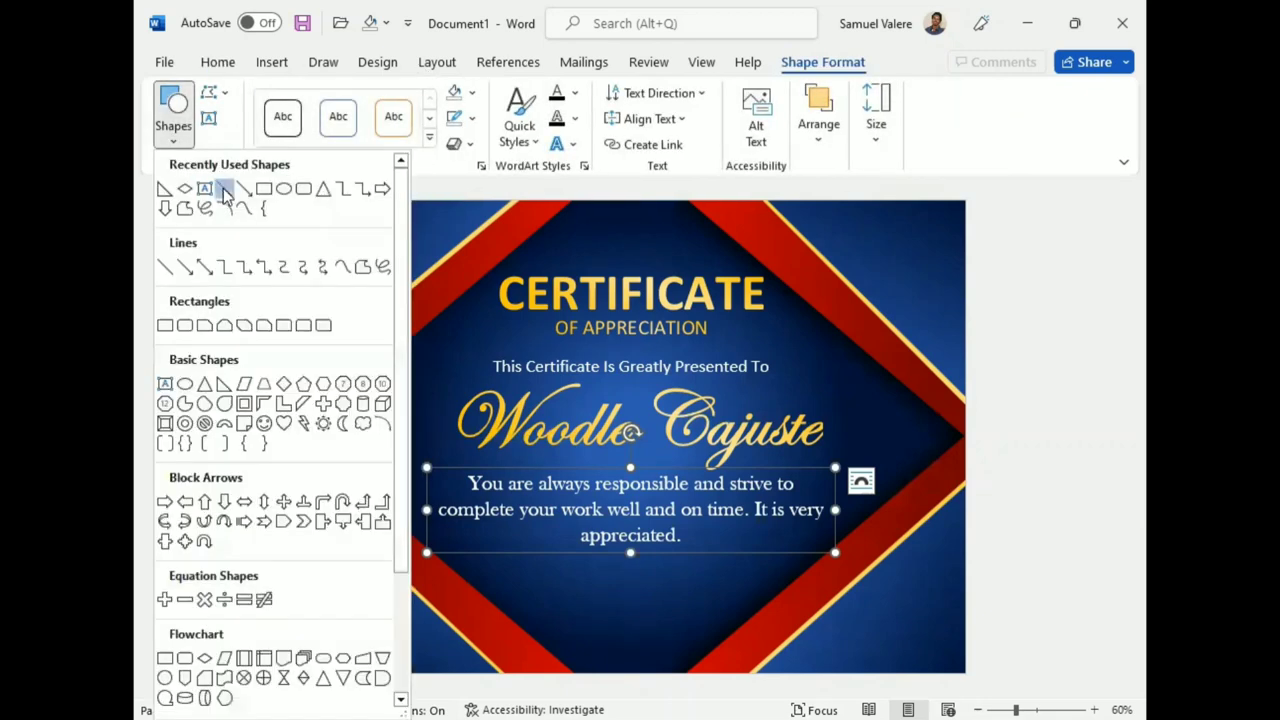
left_click(224, 190)
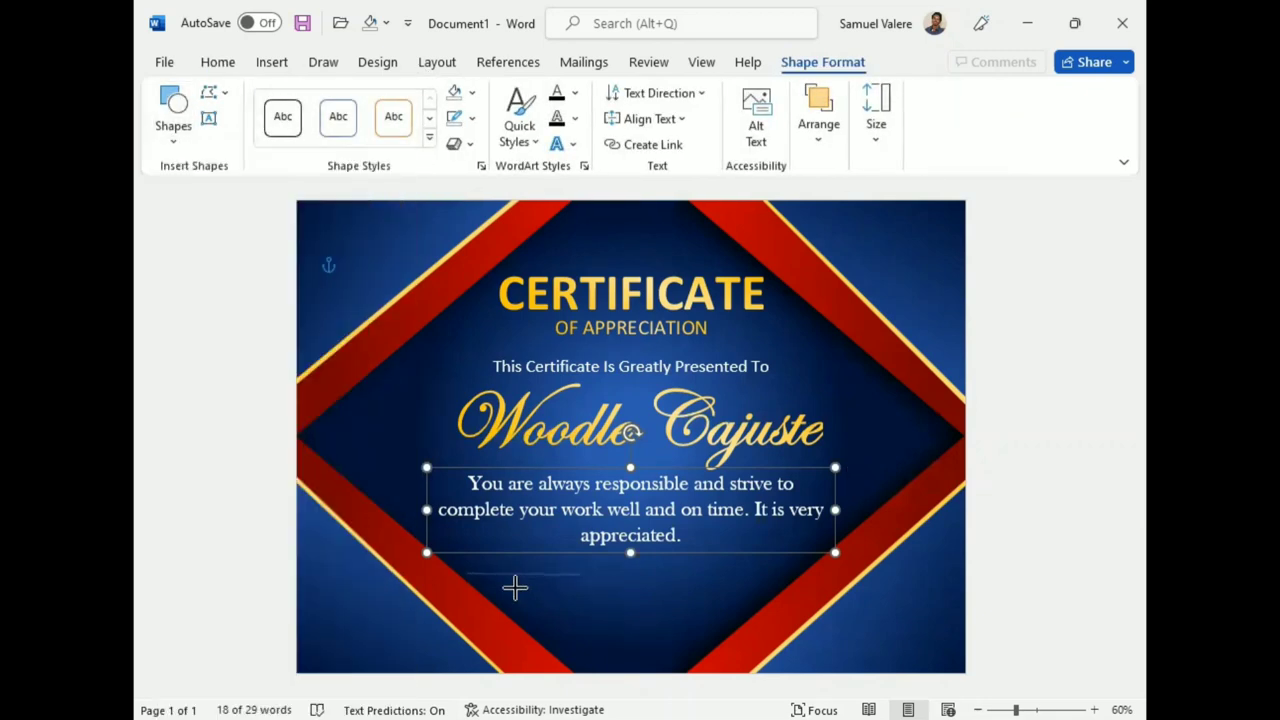
left_click(526, 574)
left_click(524, 572)
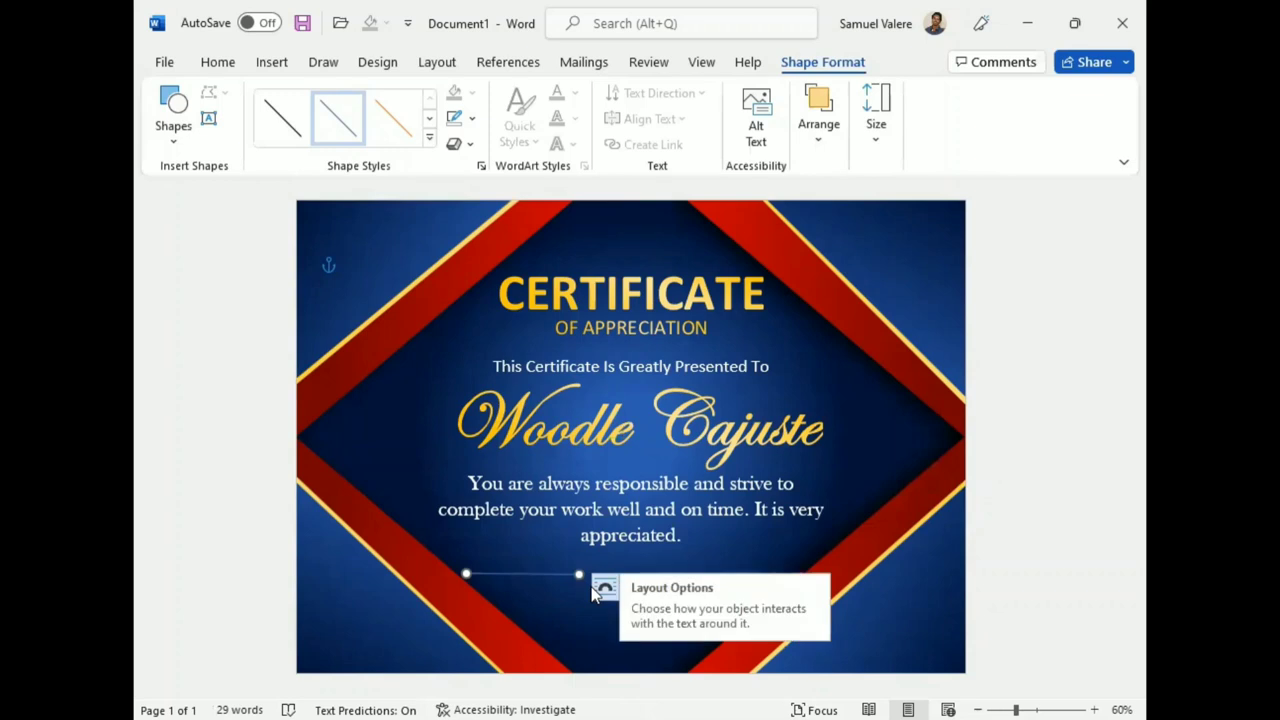
Check the line's Alt Text panel and Layout Options, then close both.
left_click(768, 132)
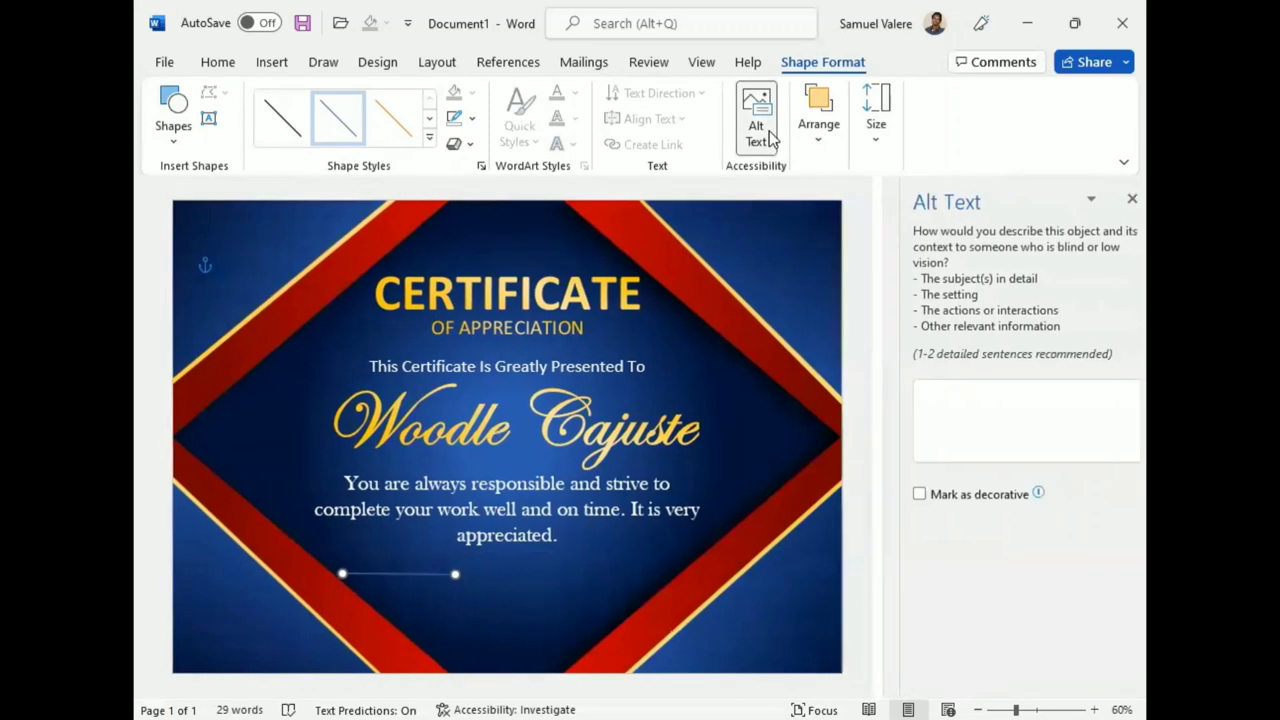
left_click(1122, 199)
left_click(604, 587)
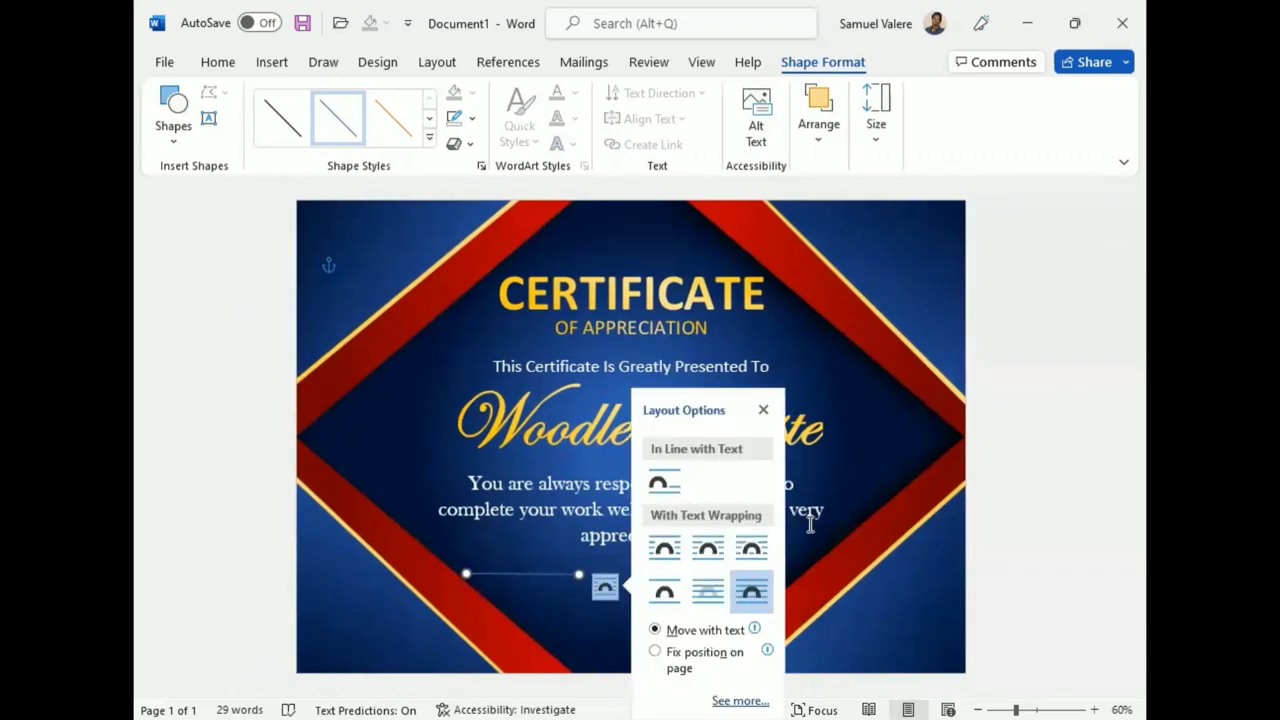
left_click(557, 632)
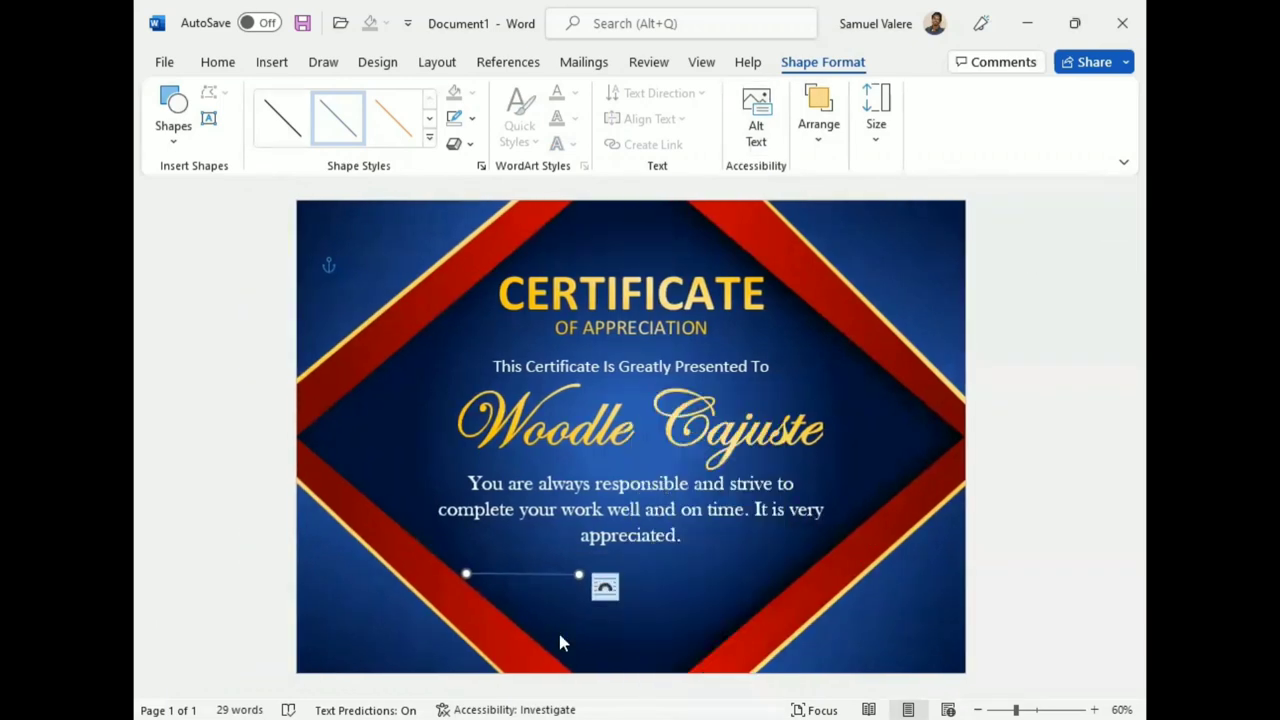
left_click(601, 603)
Move the line lower and place a copy beside it, nudging both into position.
mouse_move(518, 577)
left_mouse_down()
mouse_move(556, 619)
mouse_move(600, 617)
left_mouse_up()
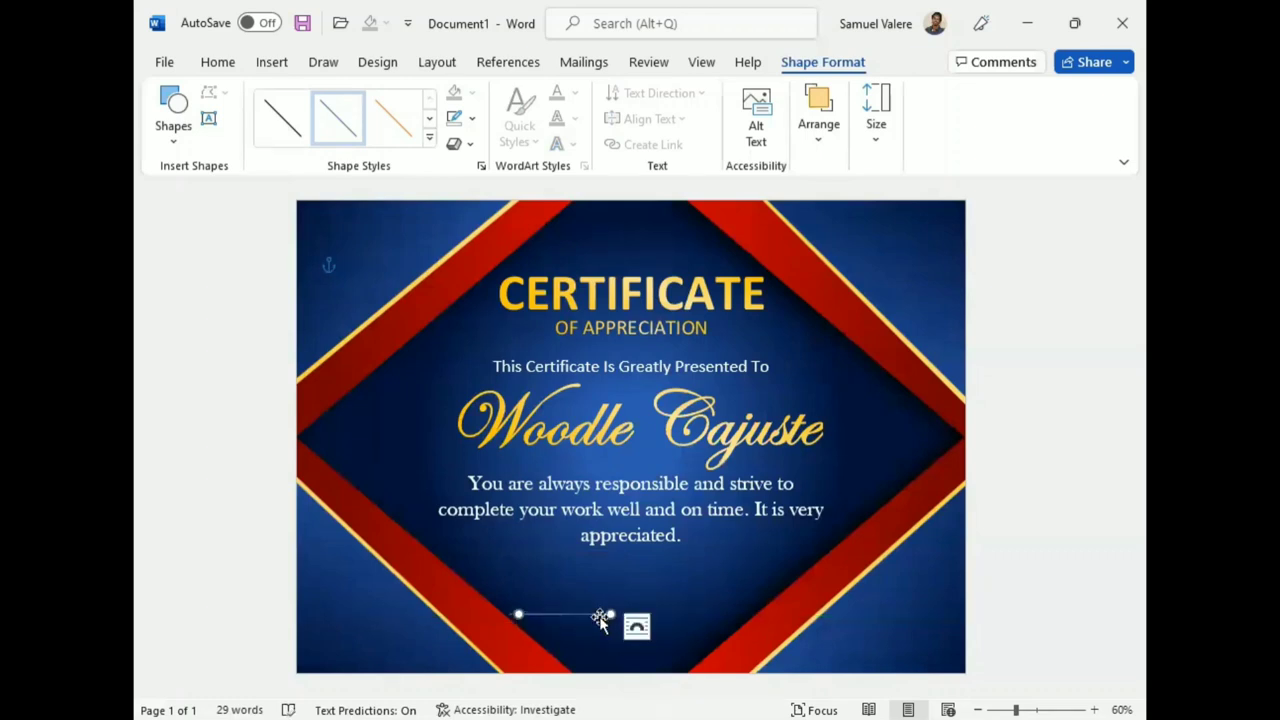
key("Right")
key("Right")
key("Right")
key("Right")
key("Right")
key("Right")
key("Up")
key("Up")
key("Up")
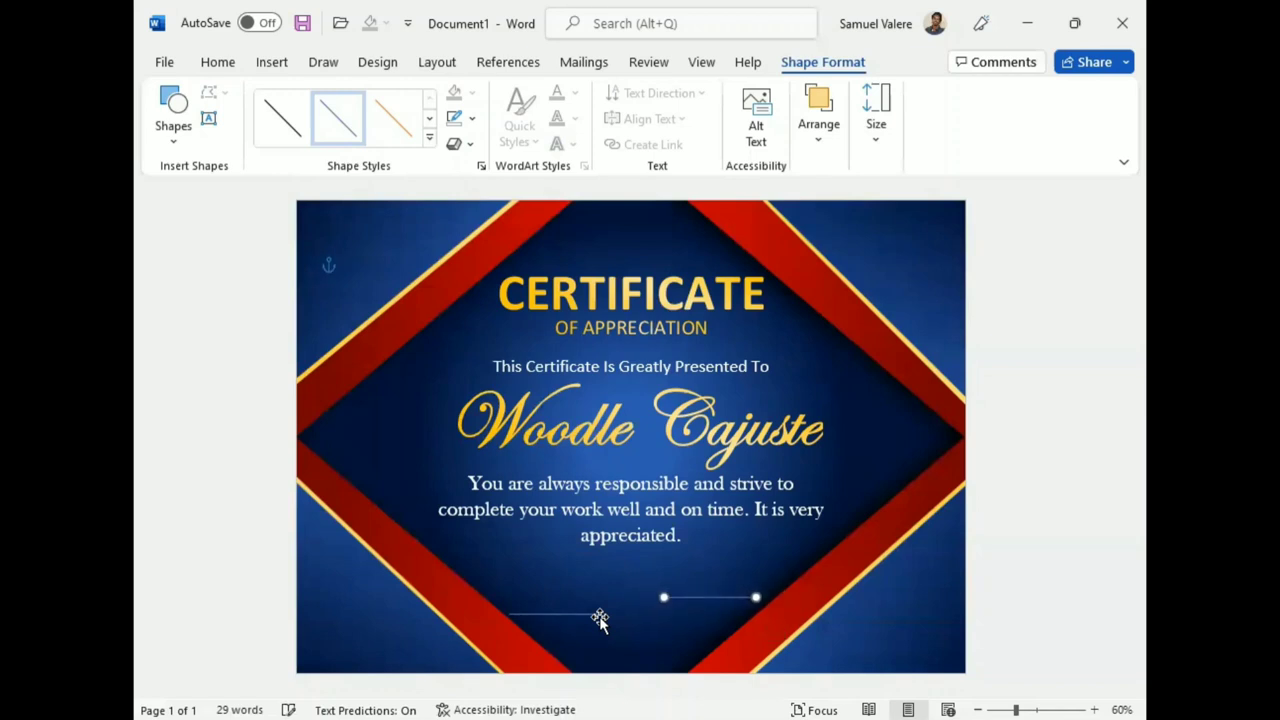
key("Right")
key("Right")
key("Right")
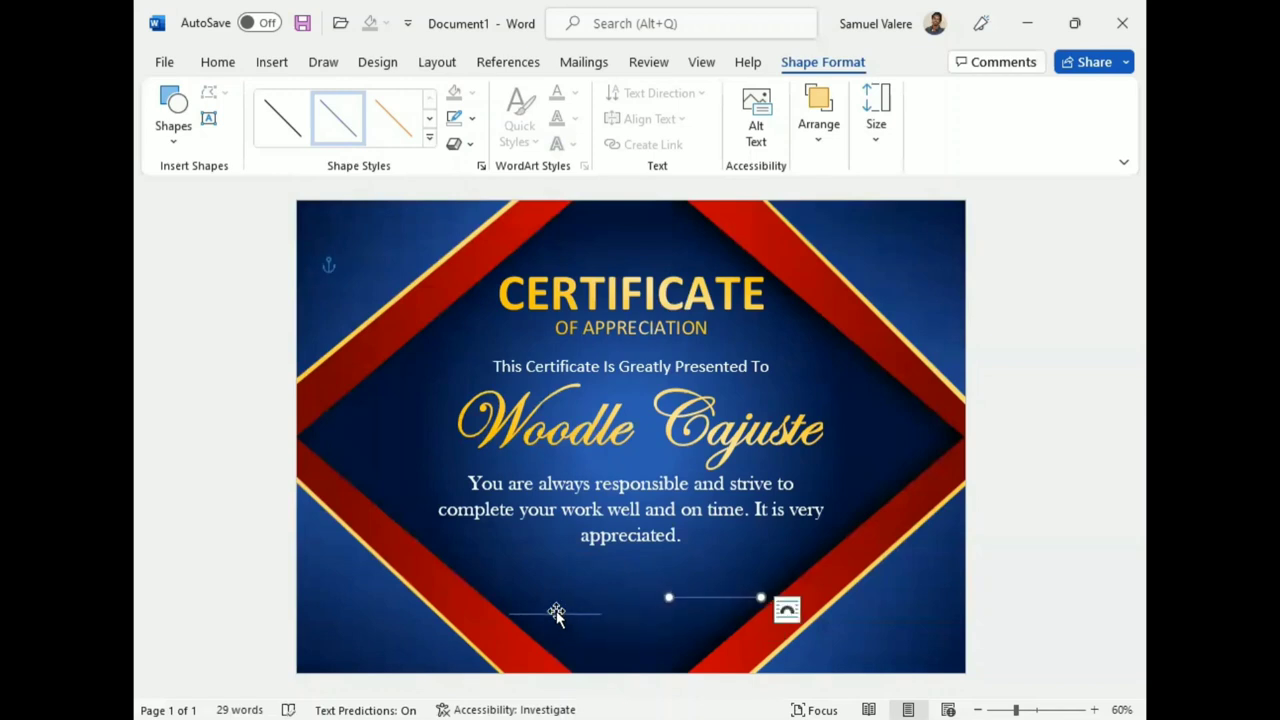
left_click(557, 614)
key("Up")
key("Up")
key("Right")
key("Right")
key("Right")
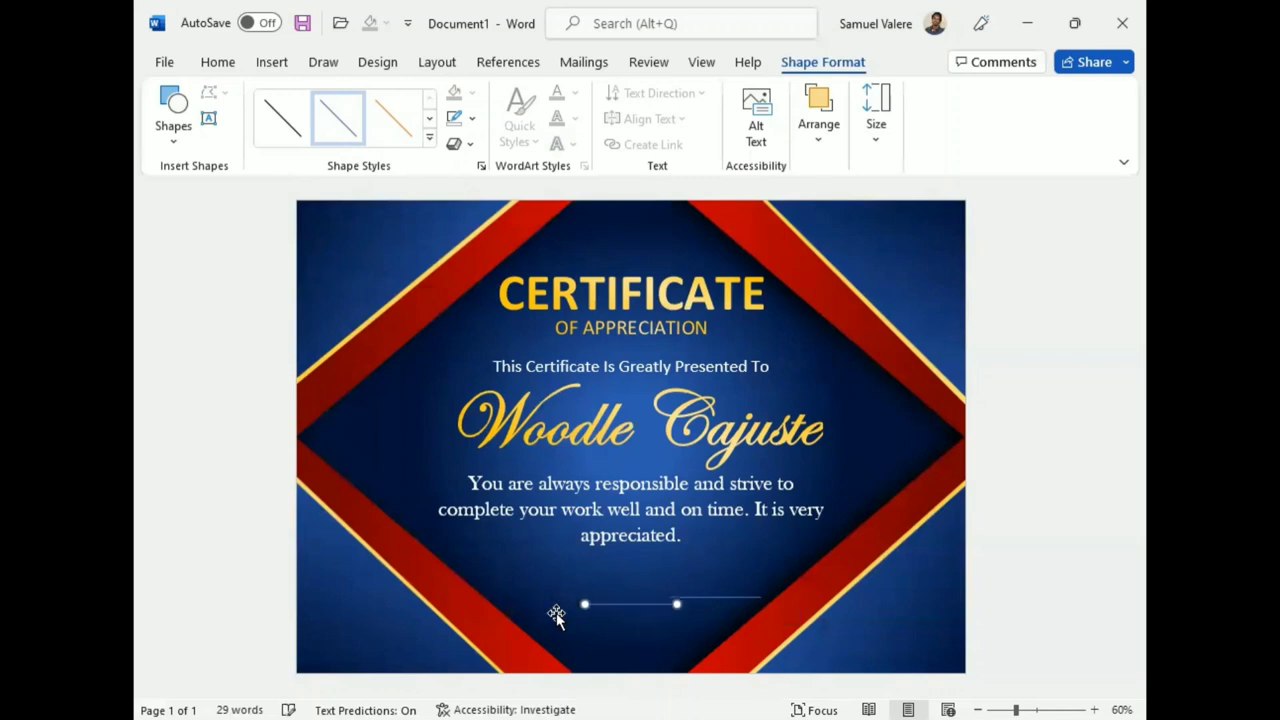
key("Right")
key("Right")
key("Right")
key("Up")
key("Left")
key("Left")
key("Left")
key("Right")
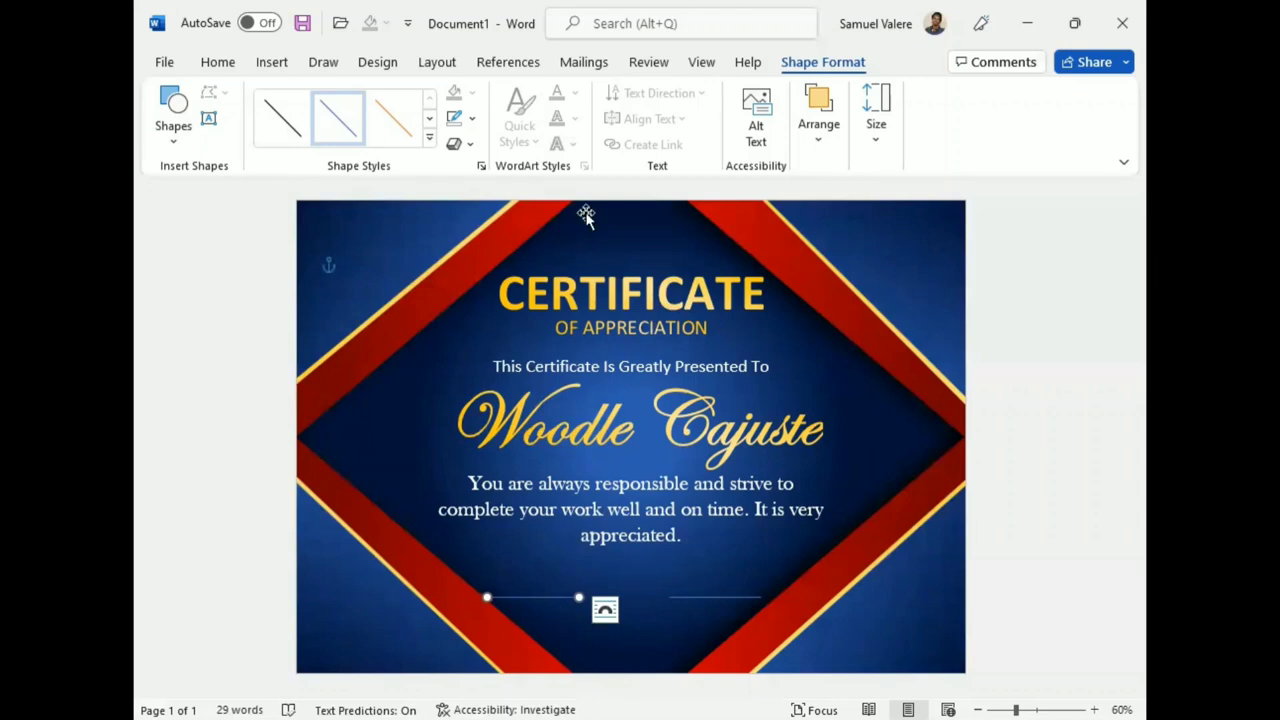
Make both signature lines white and shrink the message one font size.
left_click(462, 118)
left_click(453, 170)
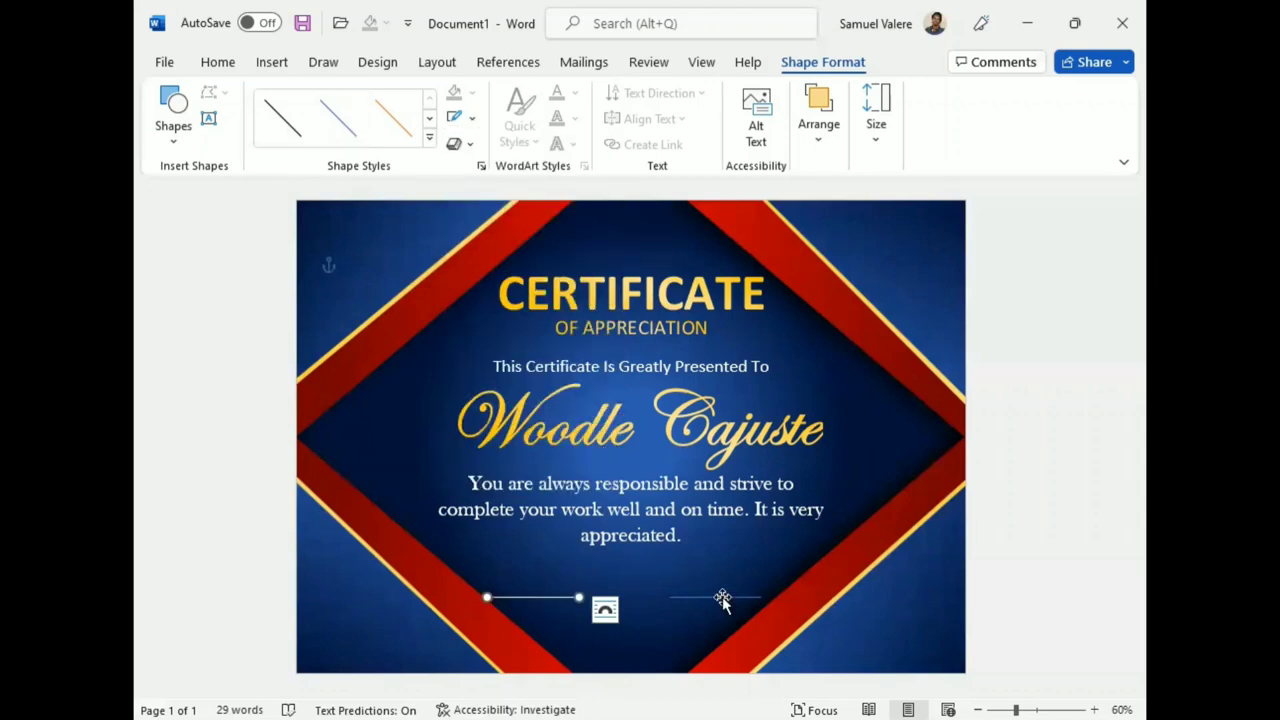
left_click(720, 598)
left_click(454, 117)
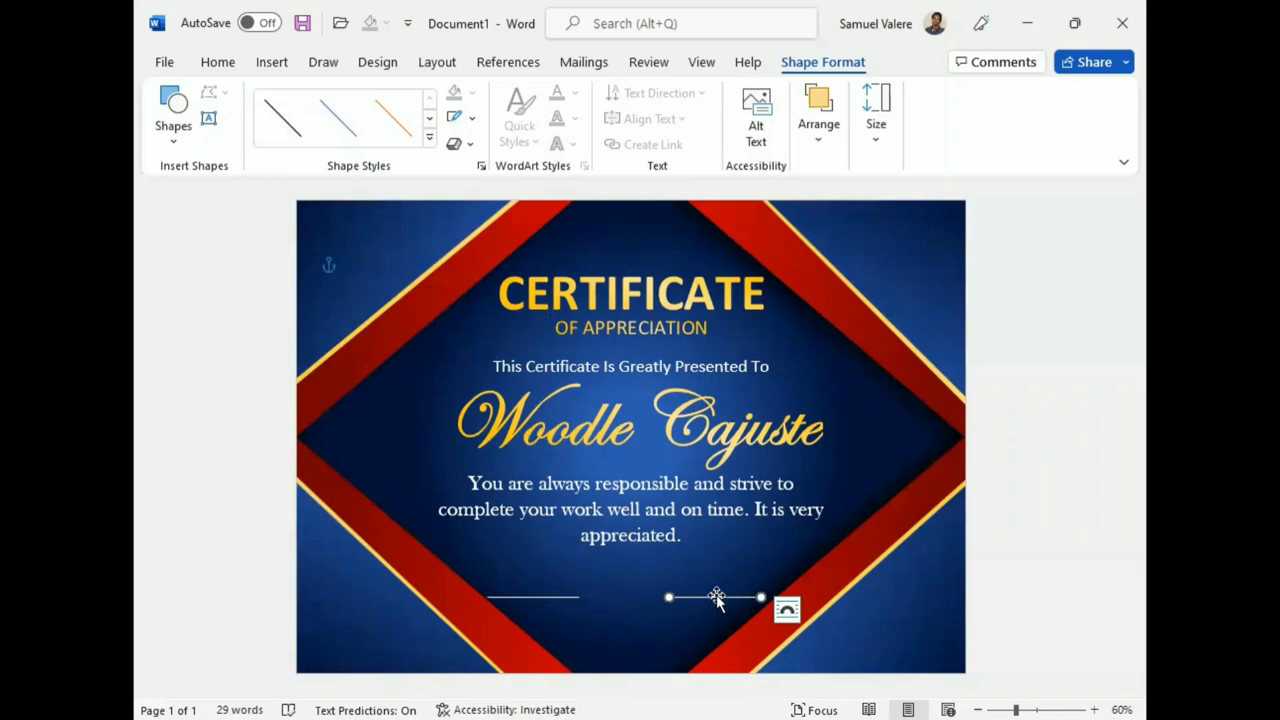
key("Right")
key("Right")
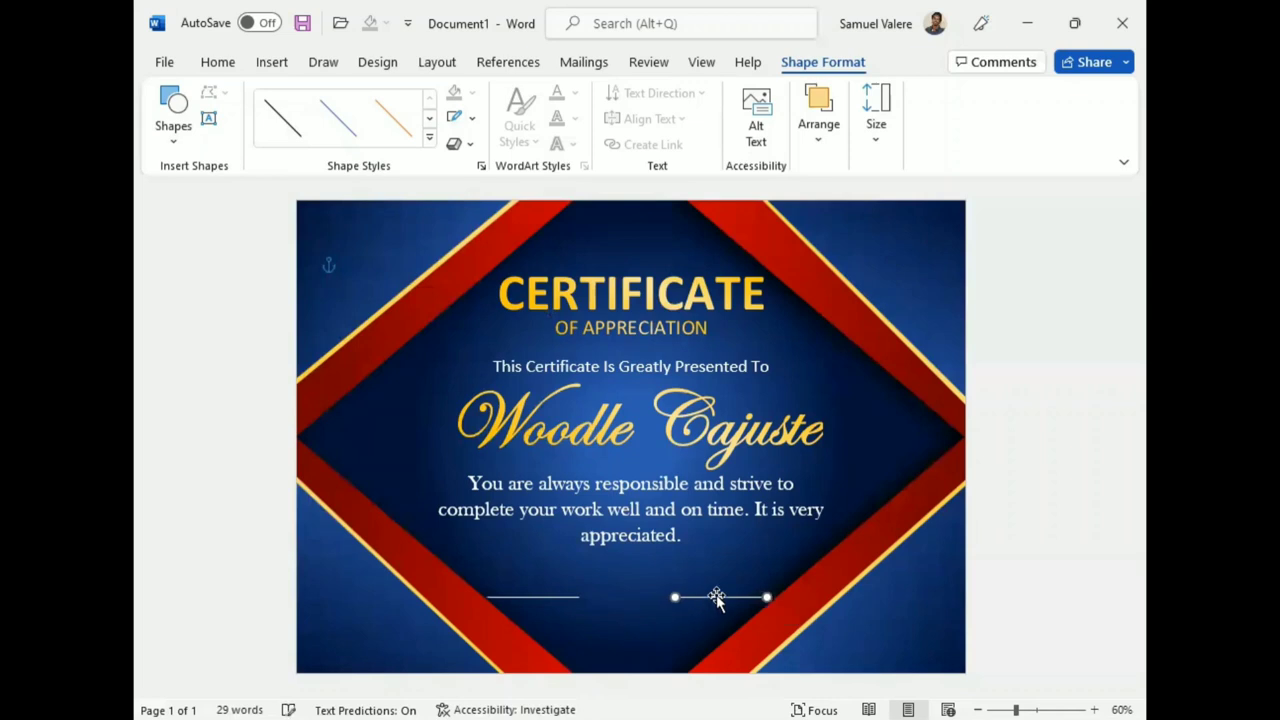
left_click(531, 598)
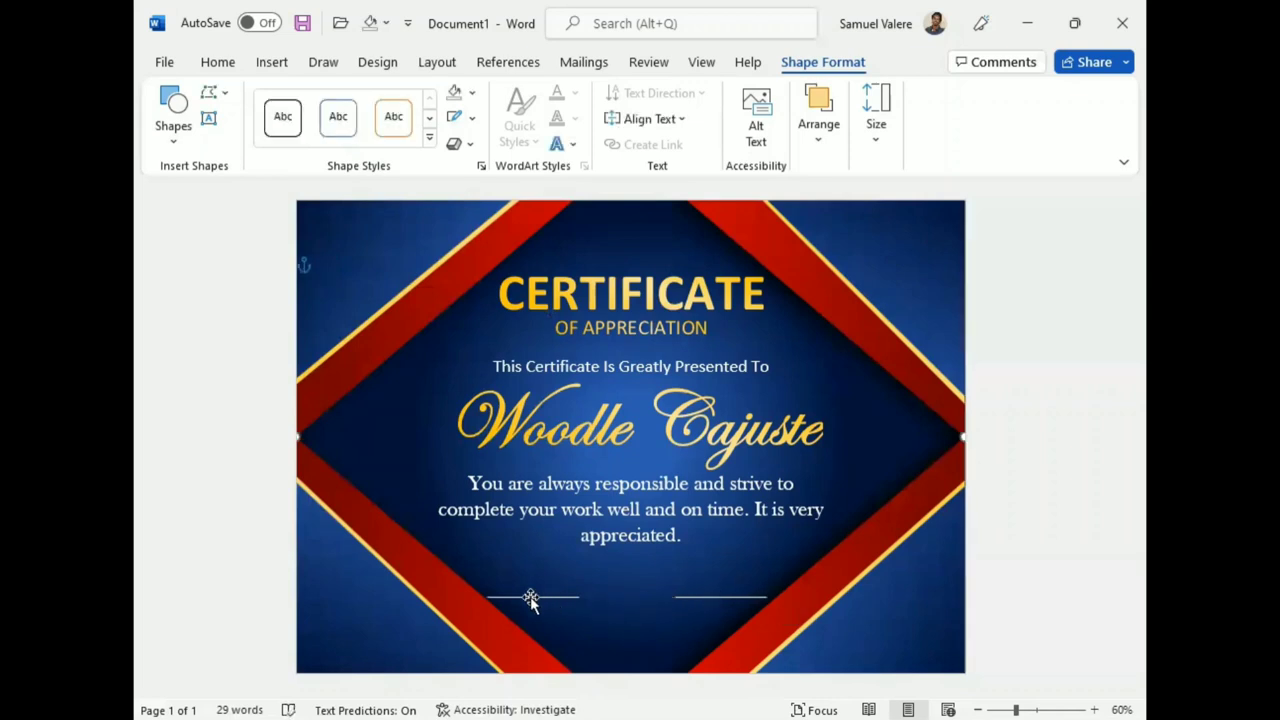
left_click(537, 598)
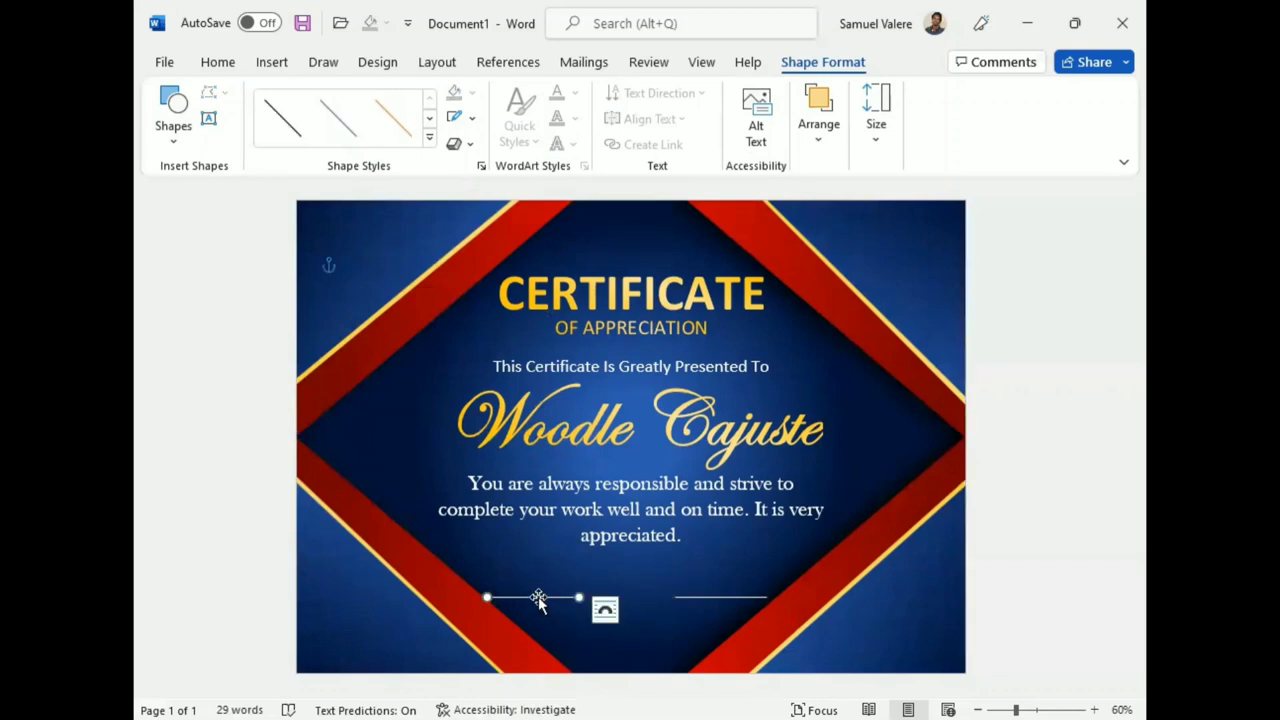
left_click(748, 597)
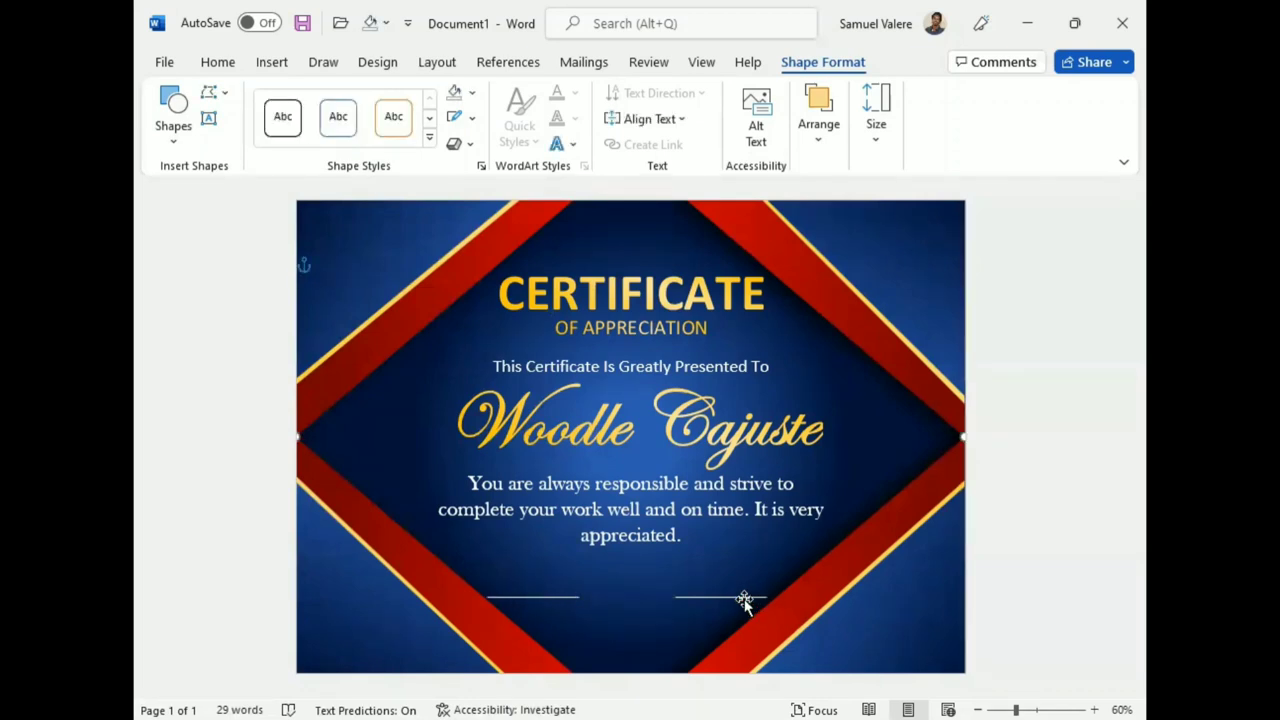
left_click(748, 597)
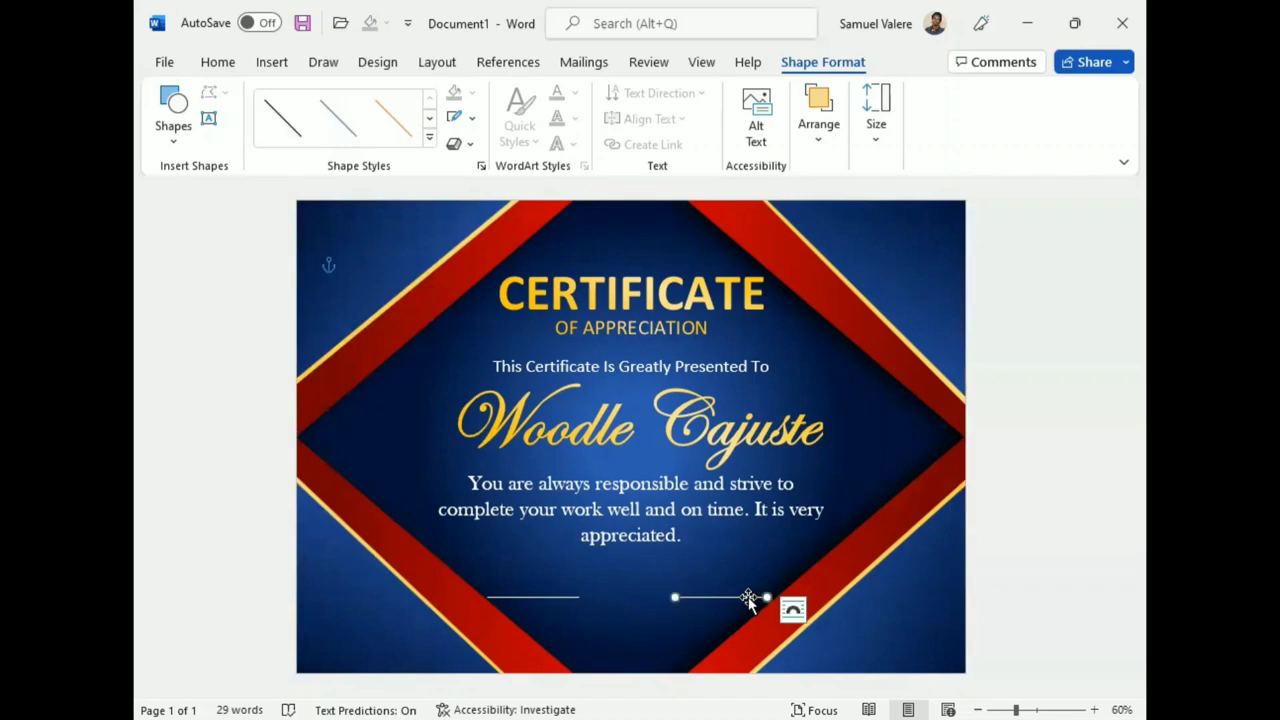
left_click(641, 515)
left_click(837, 447)
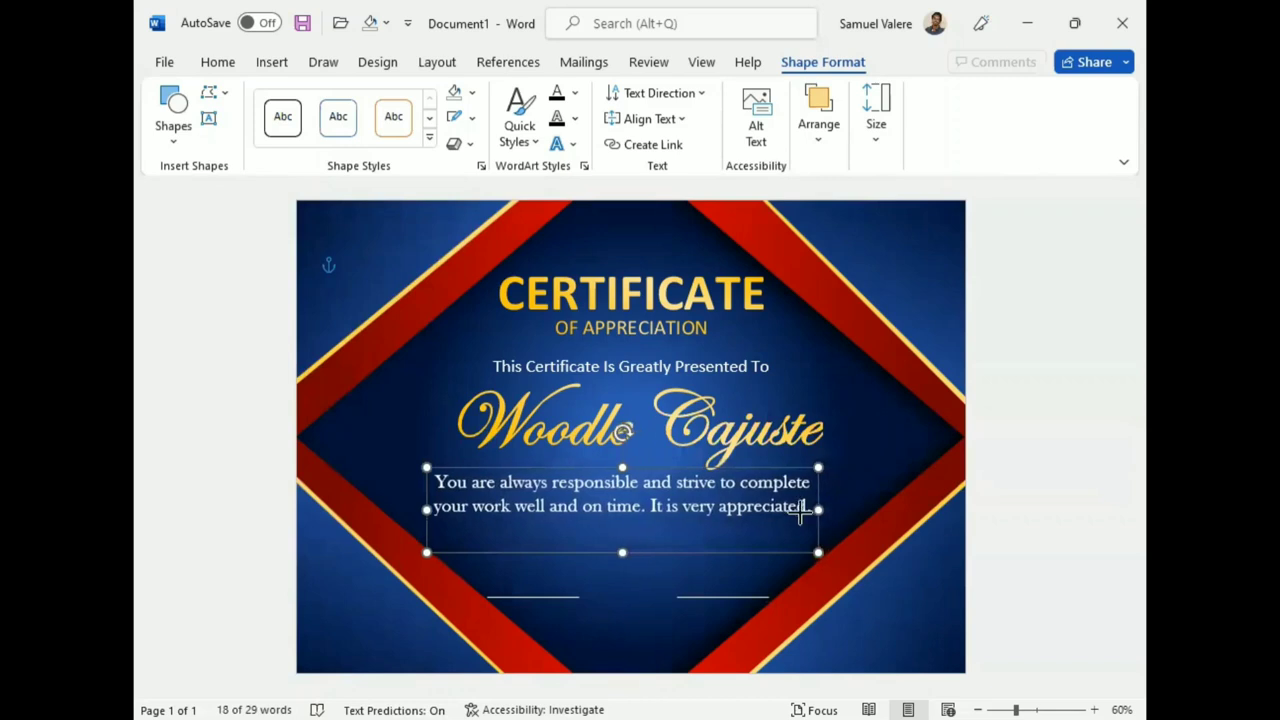
Add a centred 12 pt uppercase DATE label in Baskerville Old Face below the left line.
left_click_drag(818, 509, 801, 510)
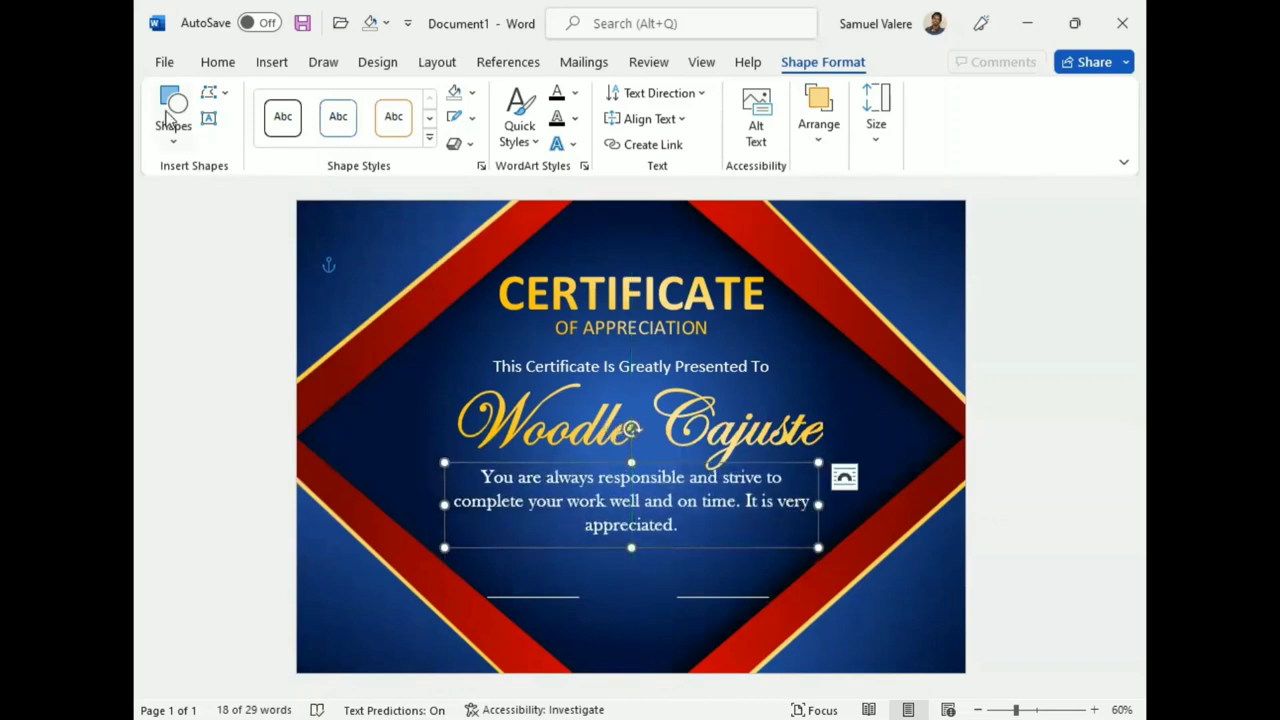
left_click(209, 118)
left_click_drag(516, 603, 580, 638)
type("Date")
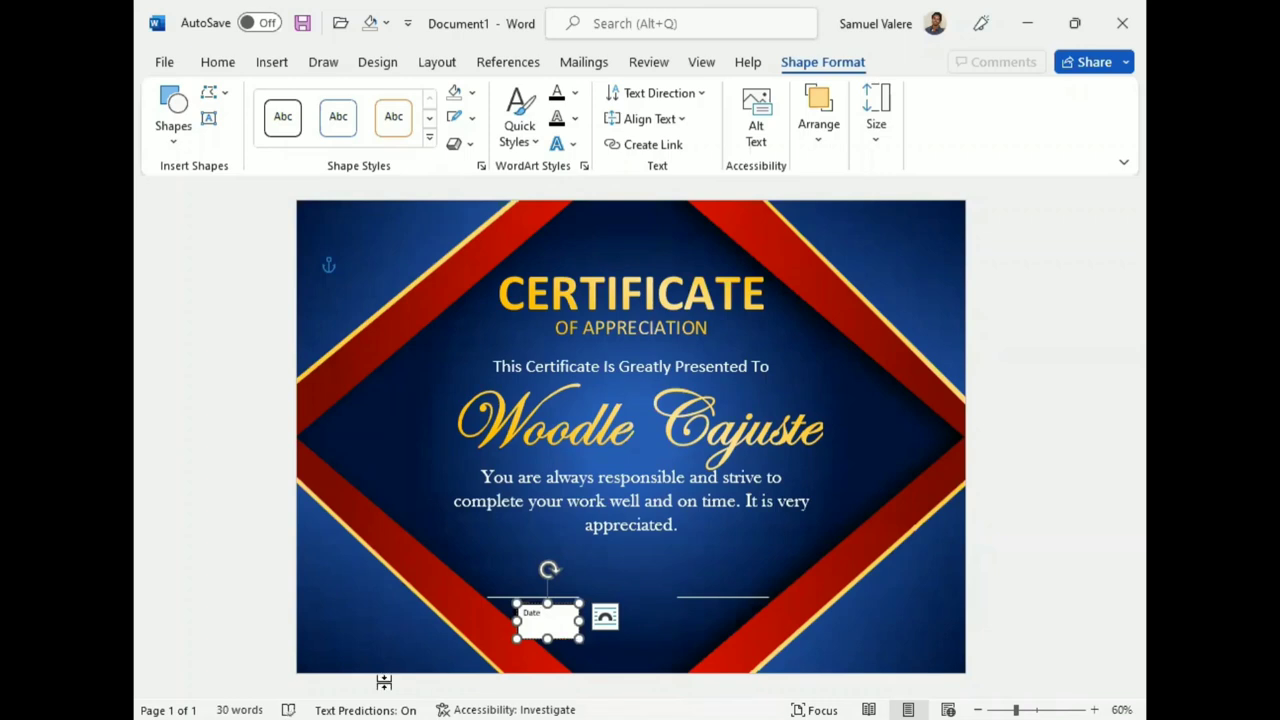
double_click(532, 612)
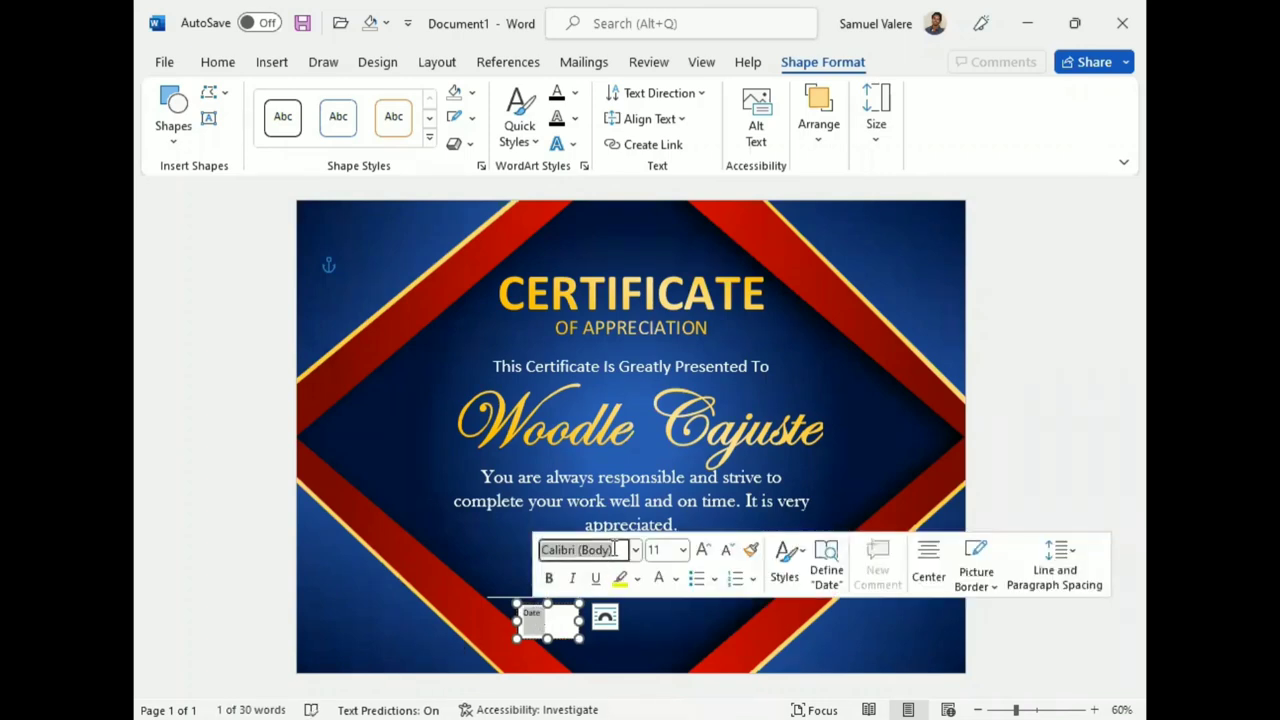
type("Baskerville Old F")
key("Return")
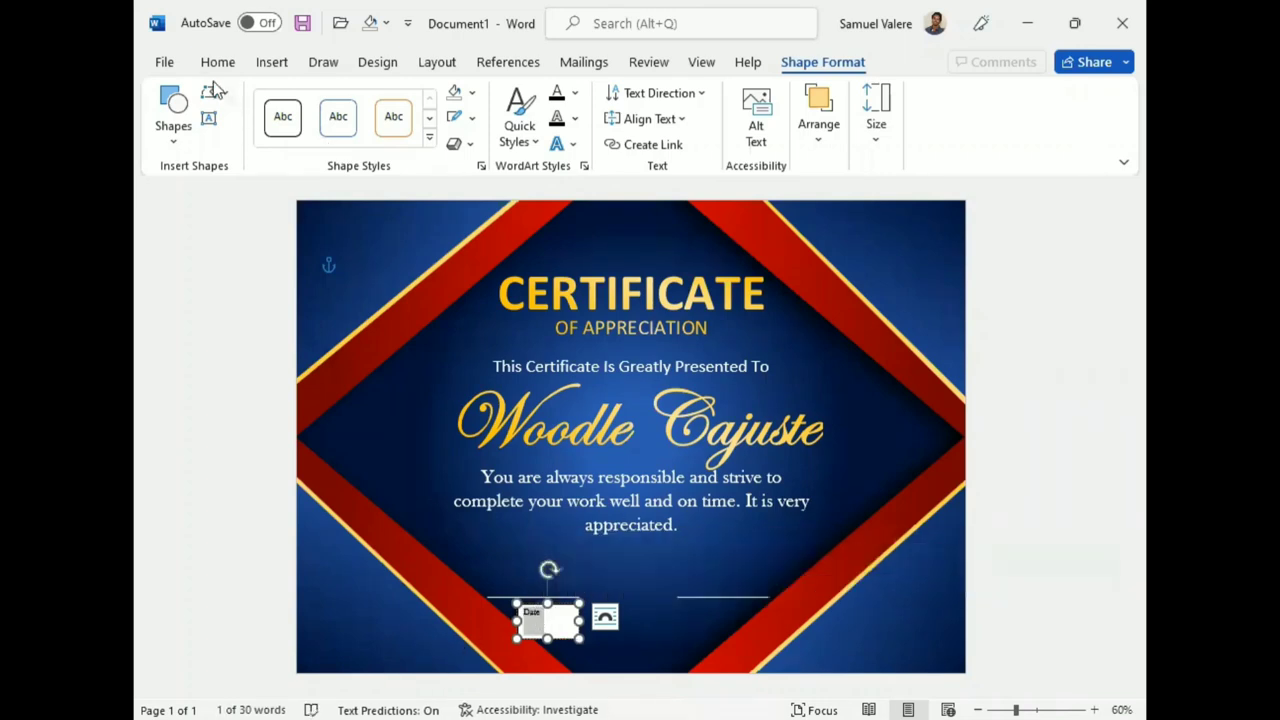
left_click(217, 62)
left_click(443, 147)
left_click(478, 227)
left_click(561, 118)
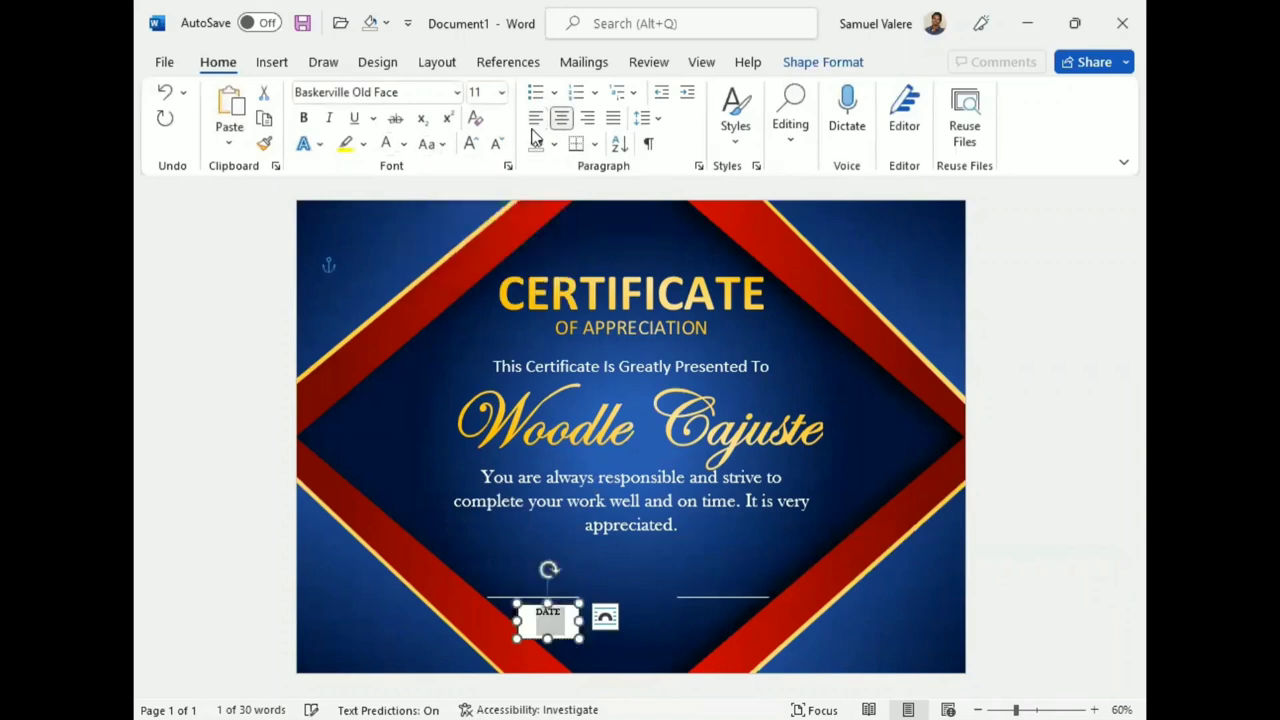
left_click(470, 143)
left_click_drag(548, 638, 548, 622)
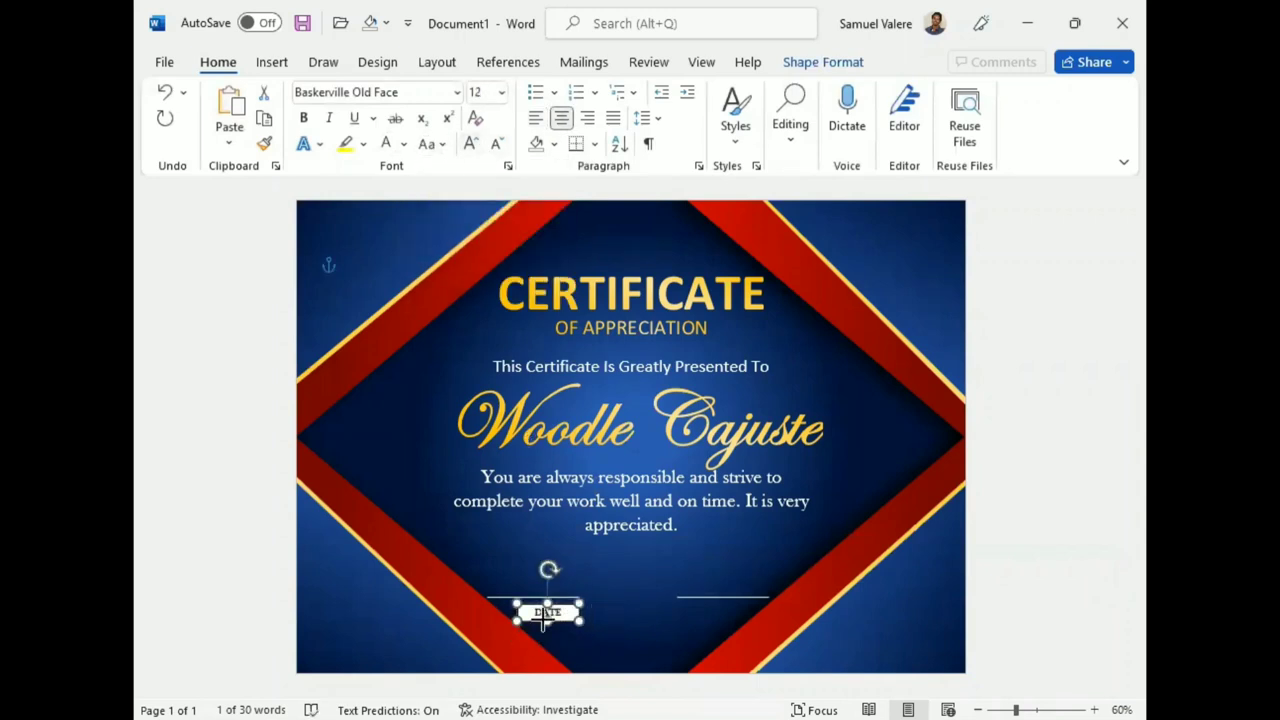
Give the DATE box no fill and no outline, with white text.
left_click(817, 62)
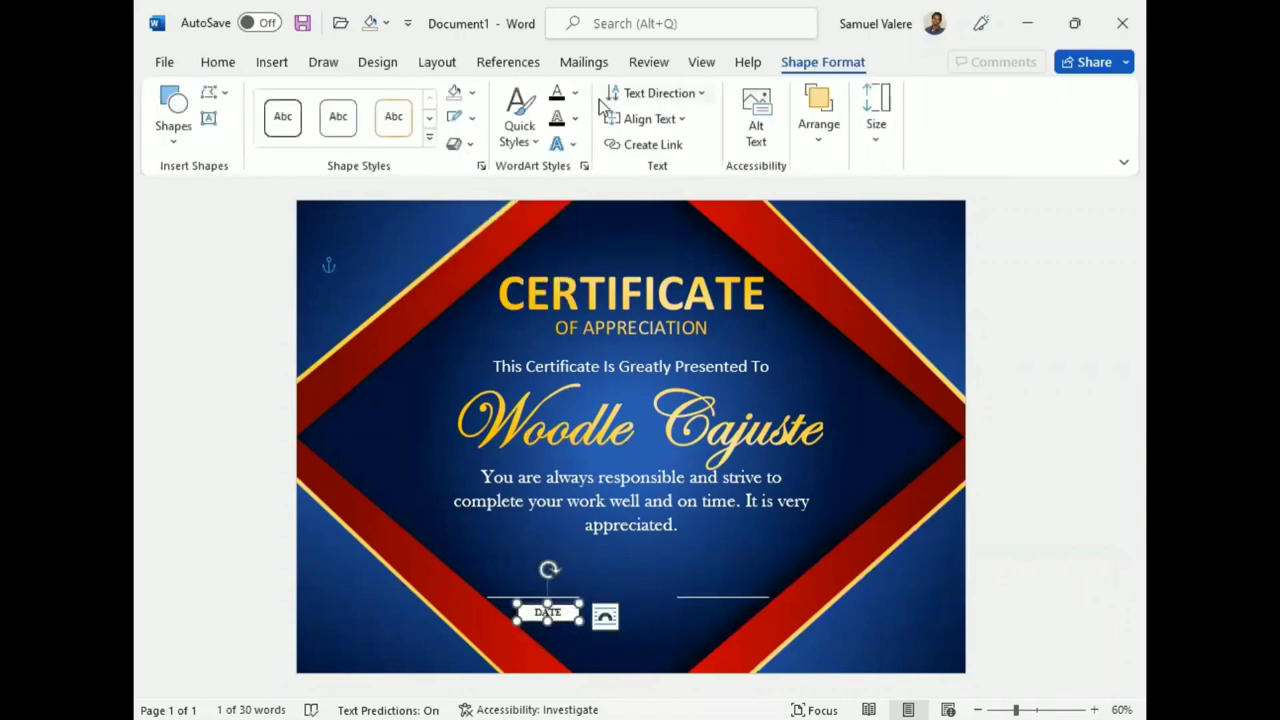
left_click(472, 92)
left_click(464, 309)
left_click(472, 118)
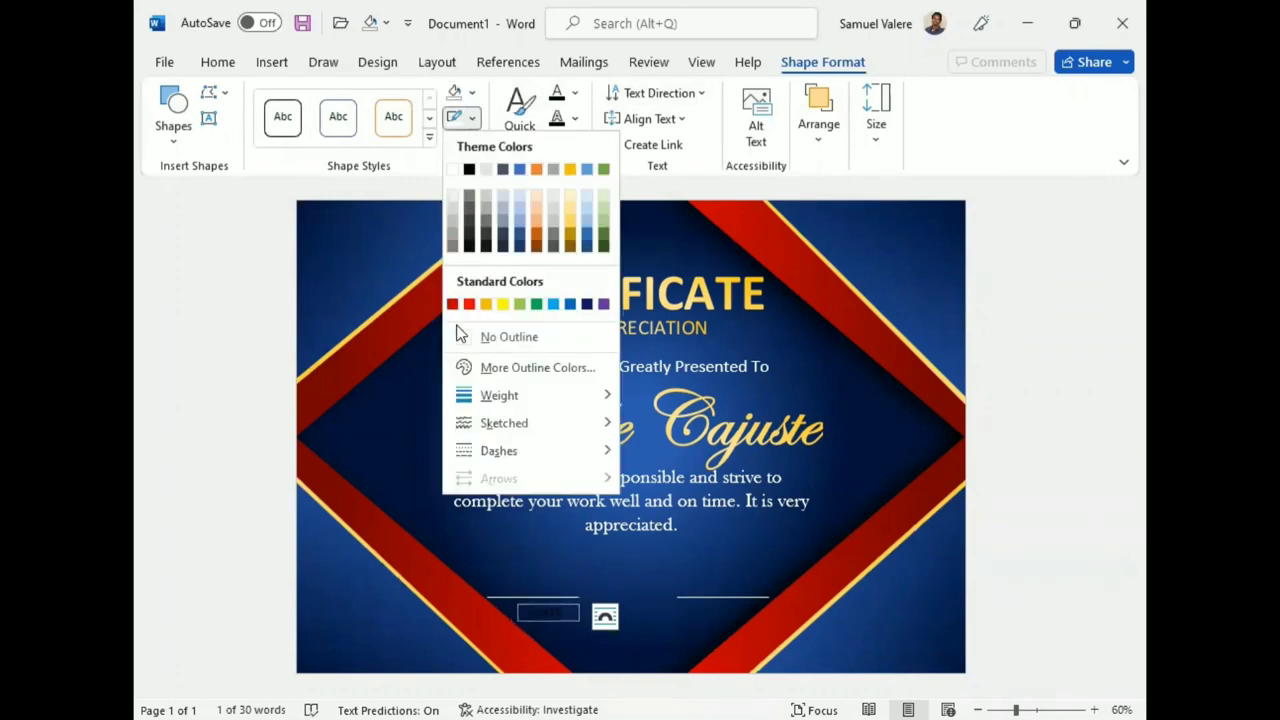
left_click(461, 336)
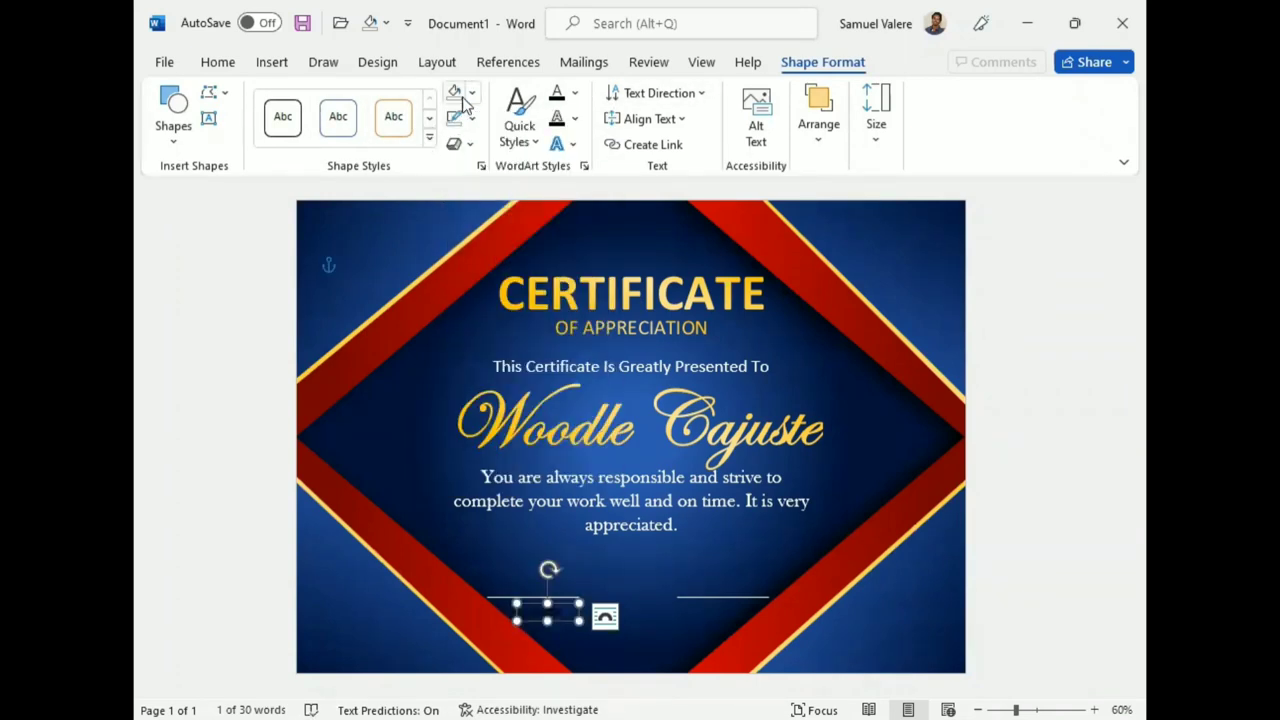
left_click(575, 93)
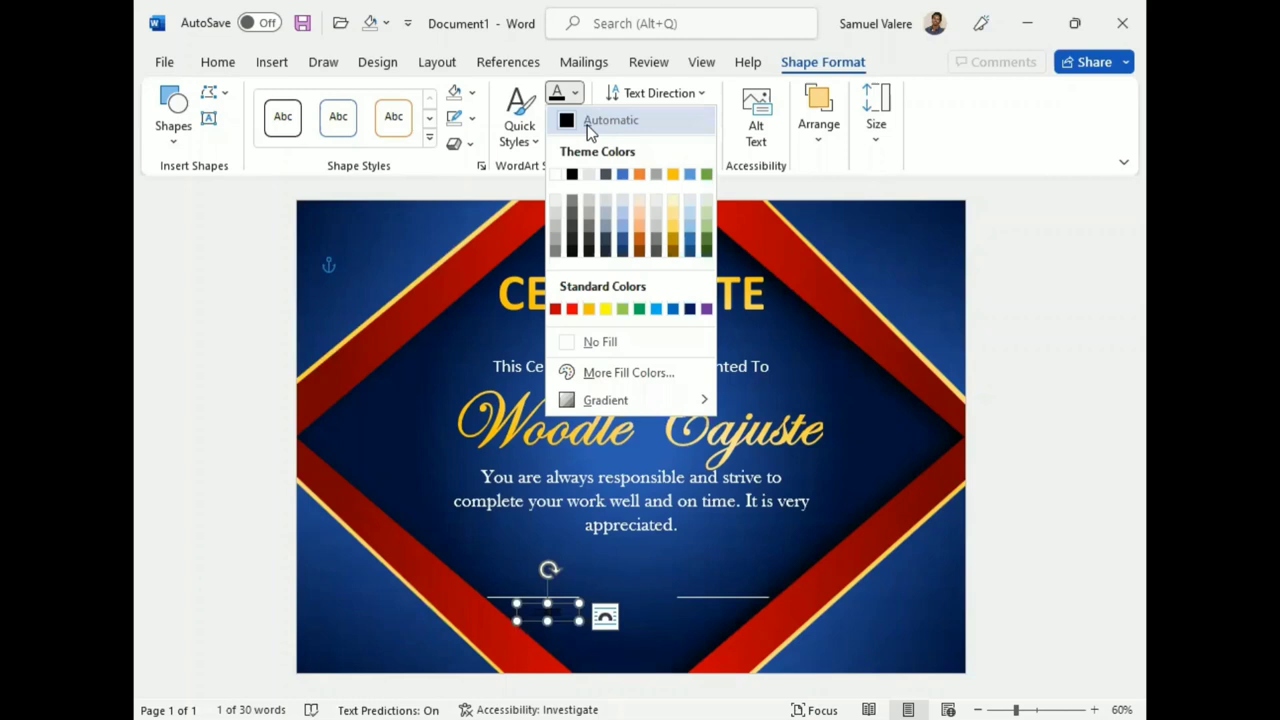
left_click(556, 174)
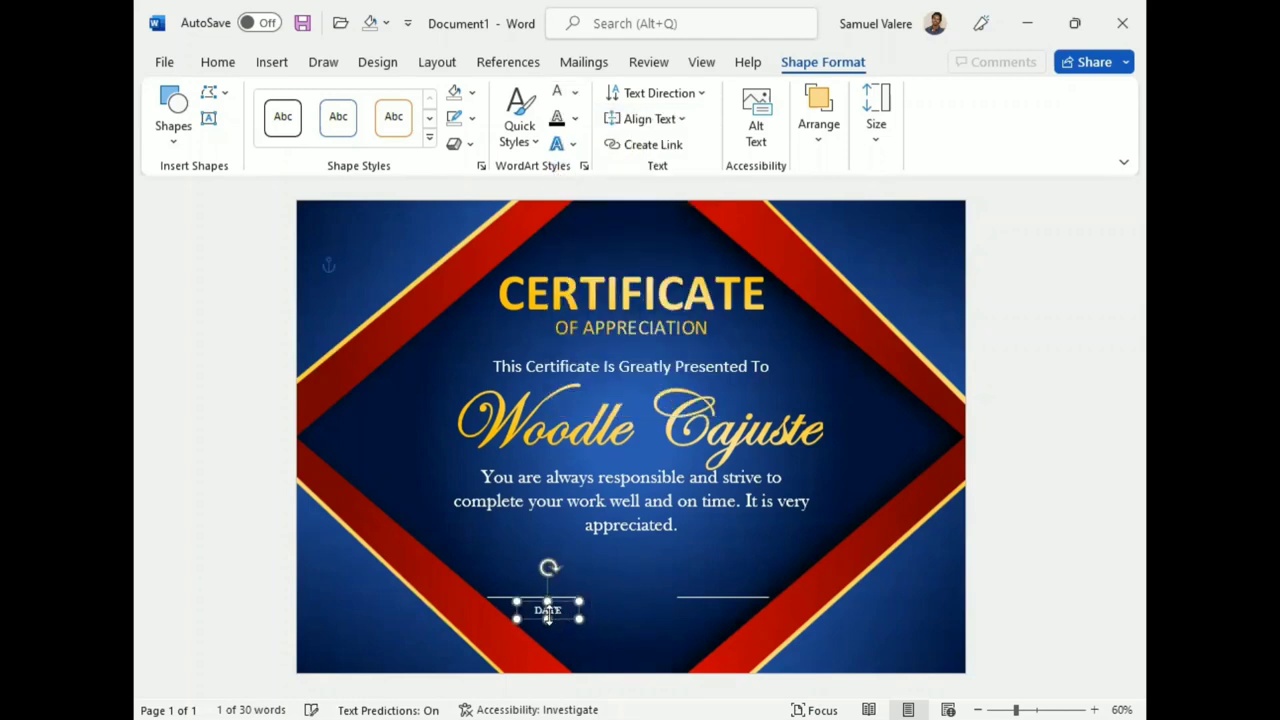
Copy the DATE label under the right line as an uppercase SIGNATURE caption, widened to fit.
left_click_drag(558, 625, 548, 617)
key("Left")
key("Left")
key("Left")
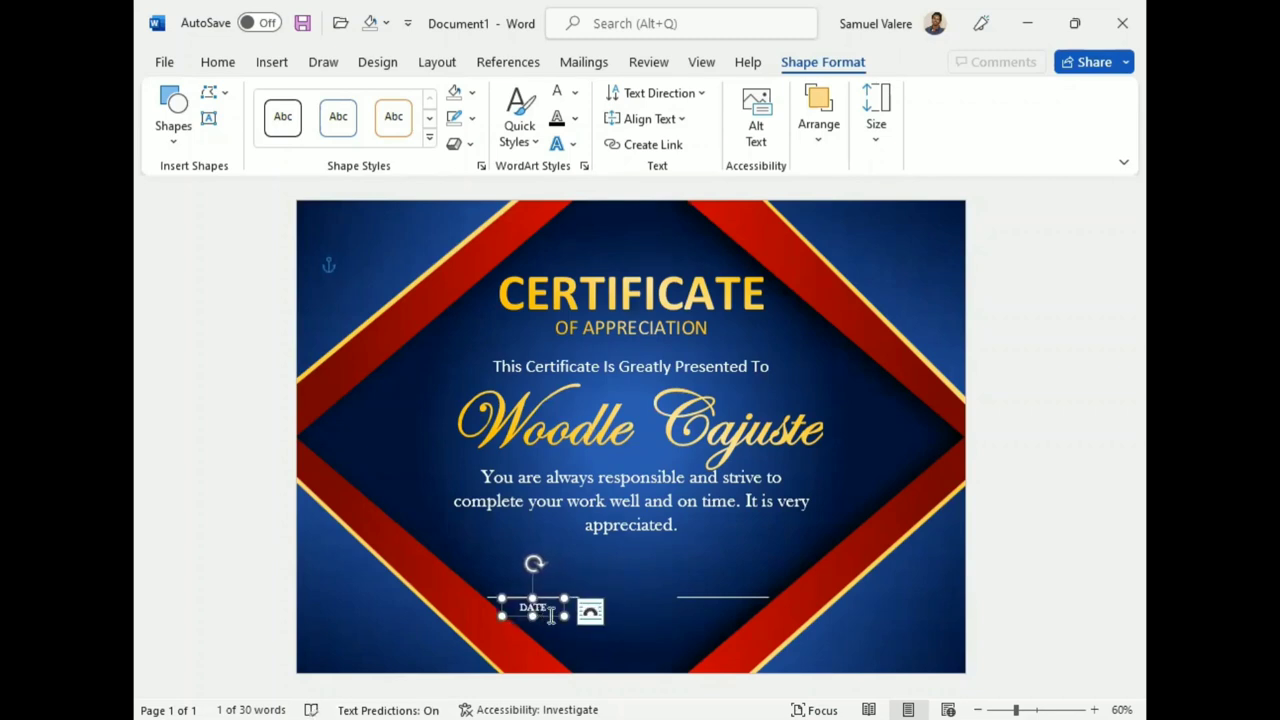
left_click_drag(550, 618, 732, 620, "ctrl")
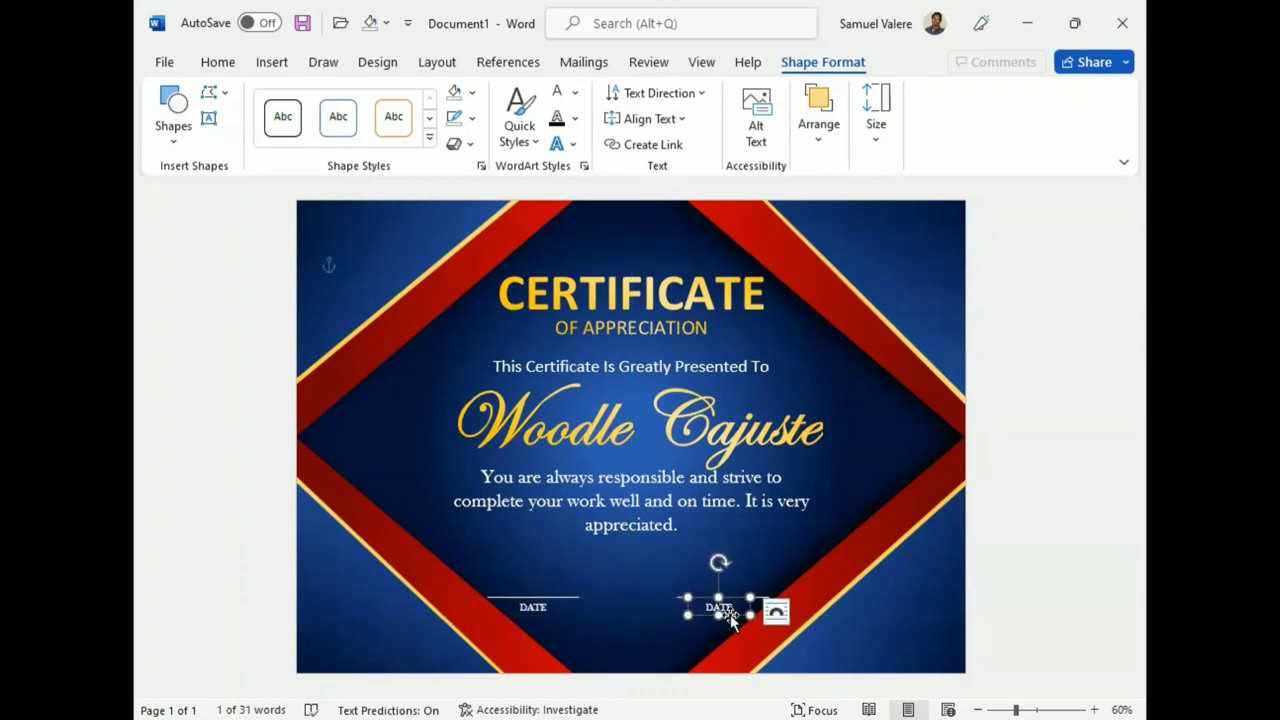
right_click(729, 613)
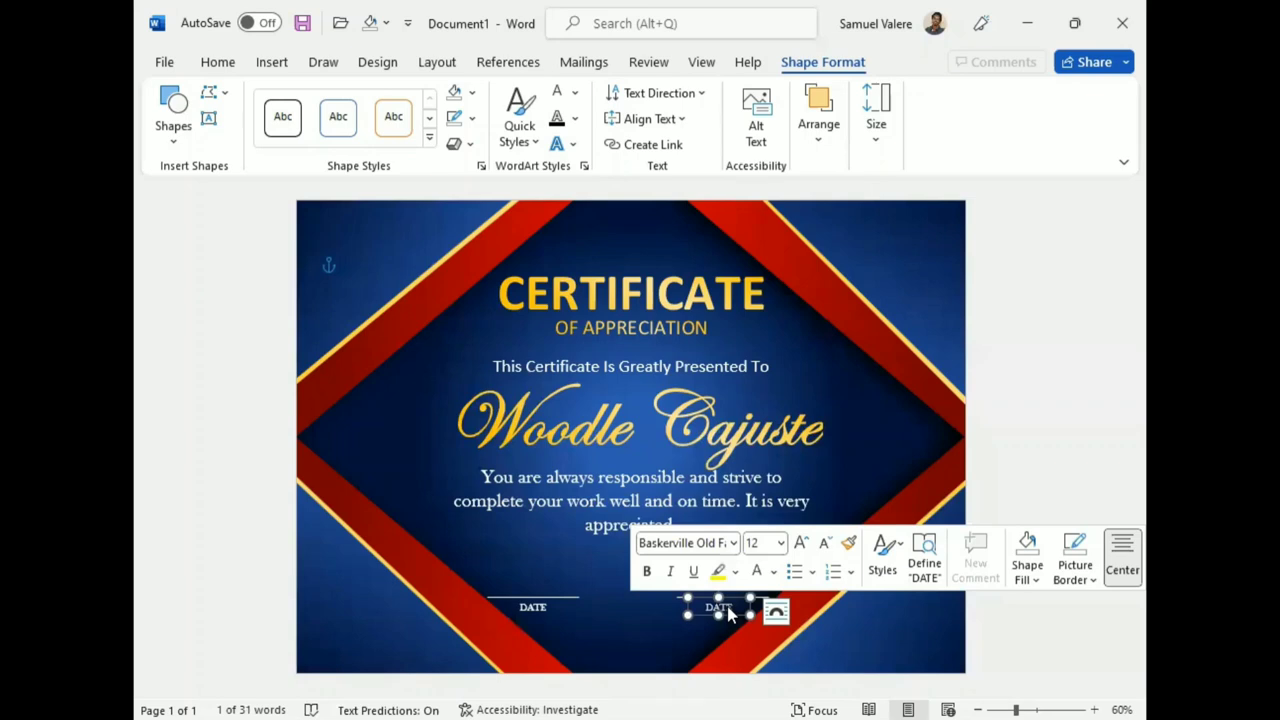
type("Signature")
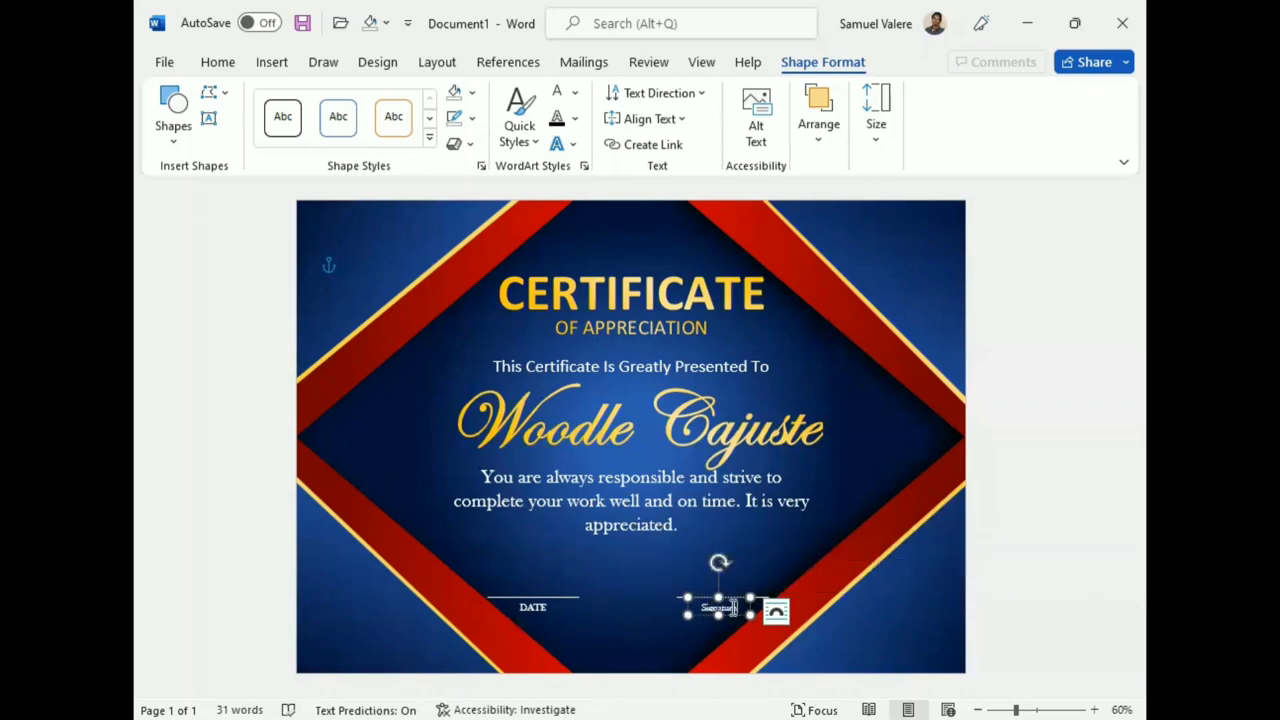
double_click(732, 607)
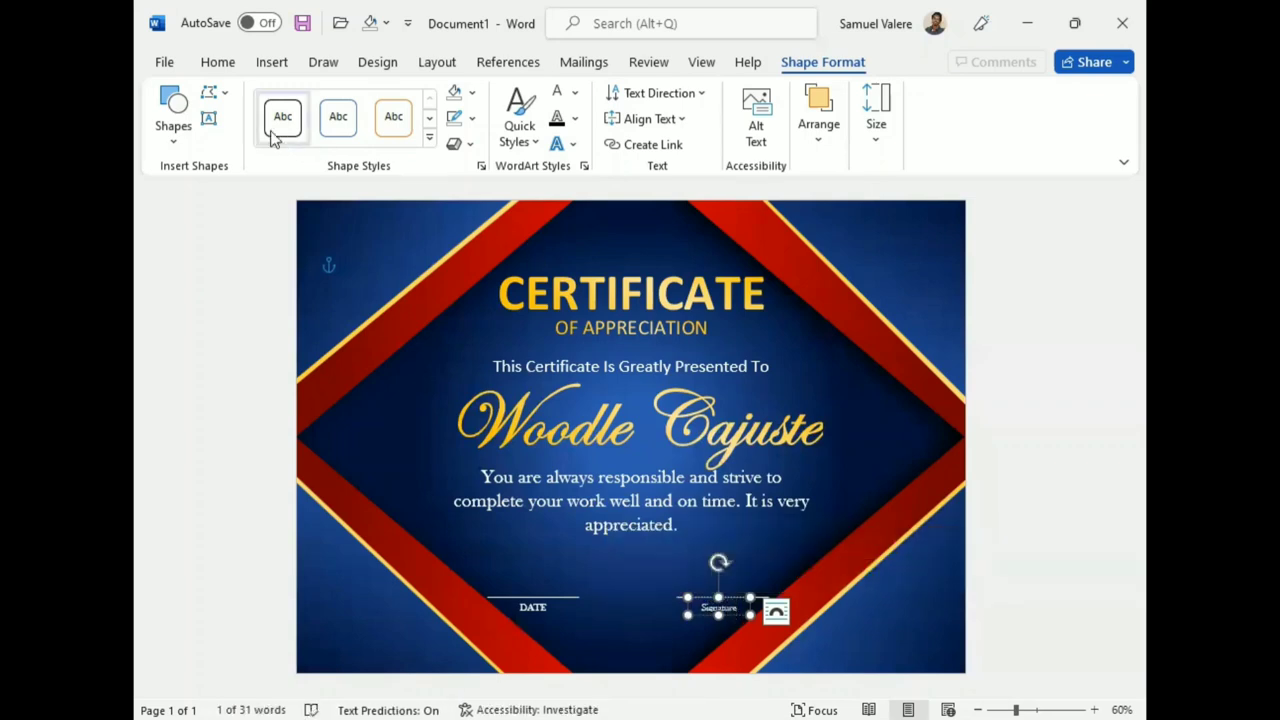
left_click(219, 62)
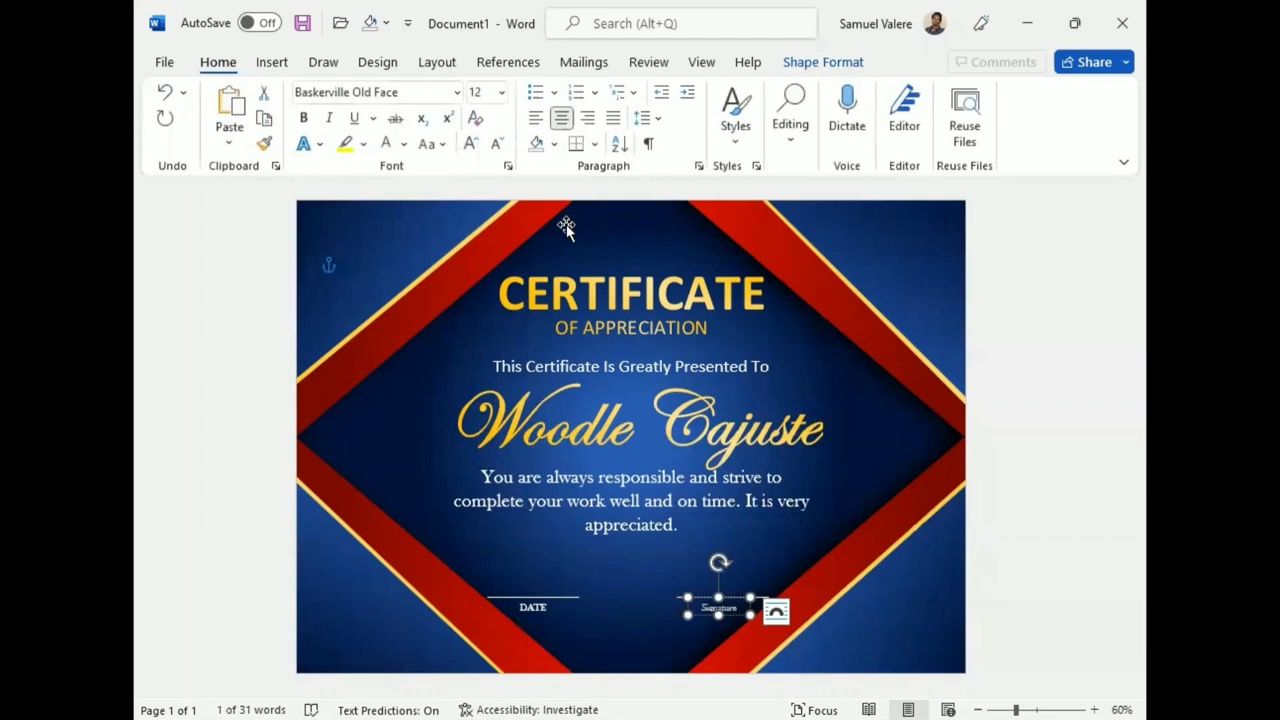
left_click(438, 144)
left_click(480, 226)
left_click_drag(686, 614, 684, 618)
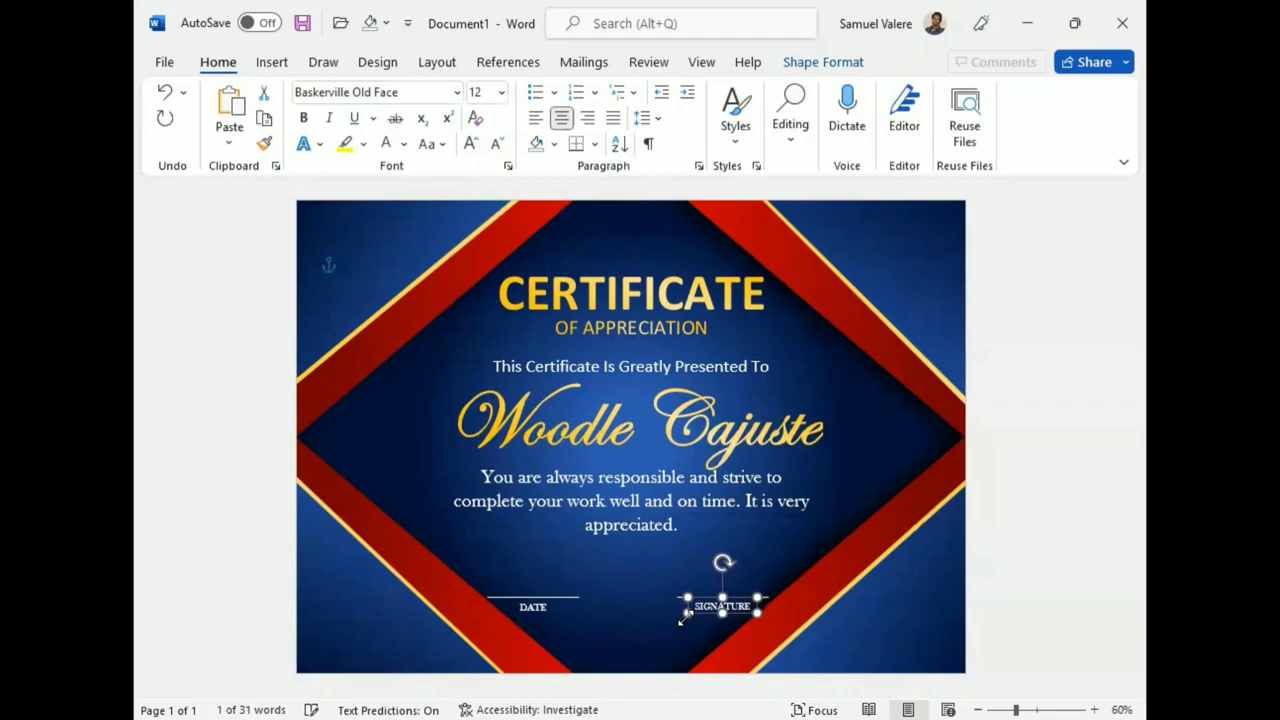
Move the message paragraph slightly lower.
left_click(535, 610)
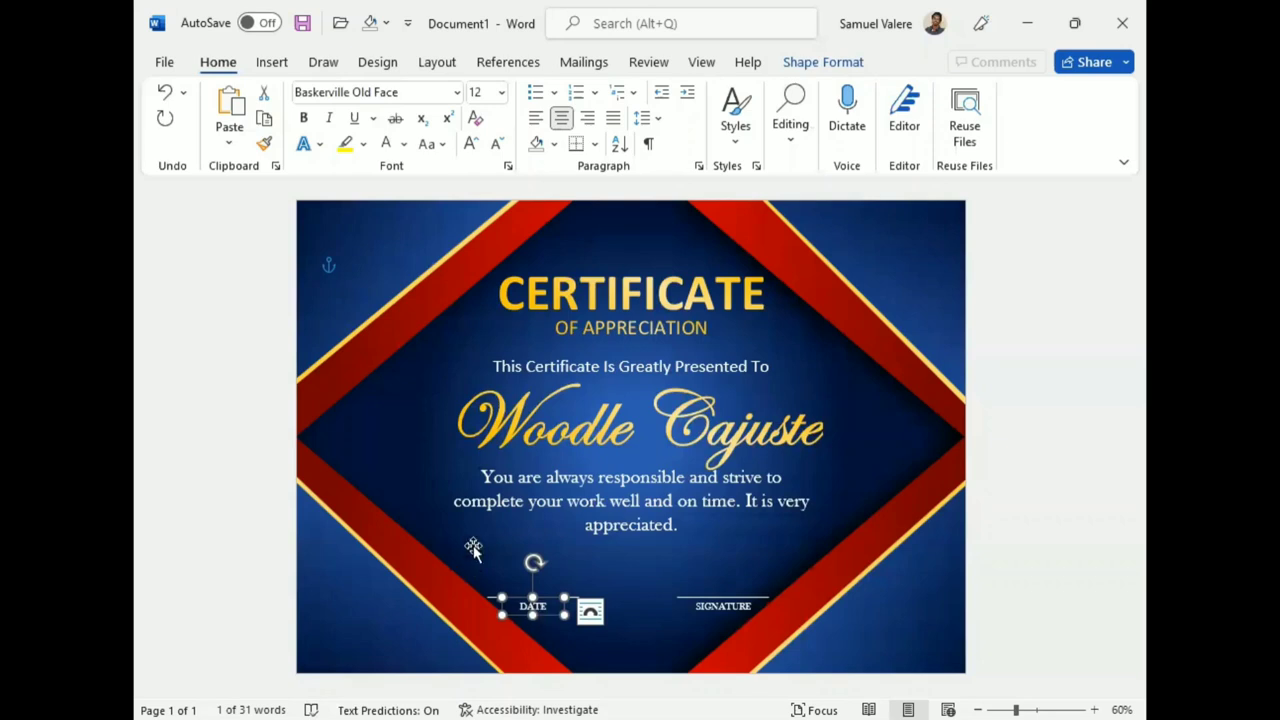
left_click(654, 428)
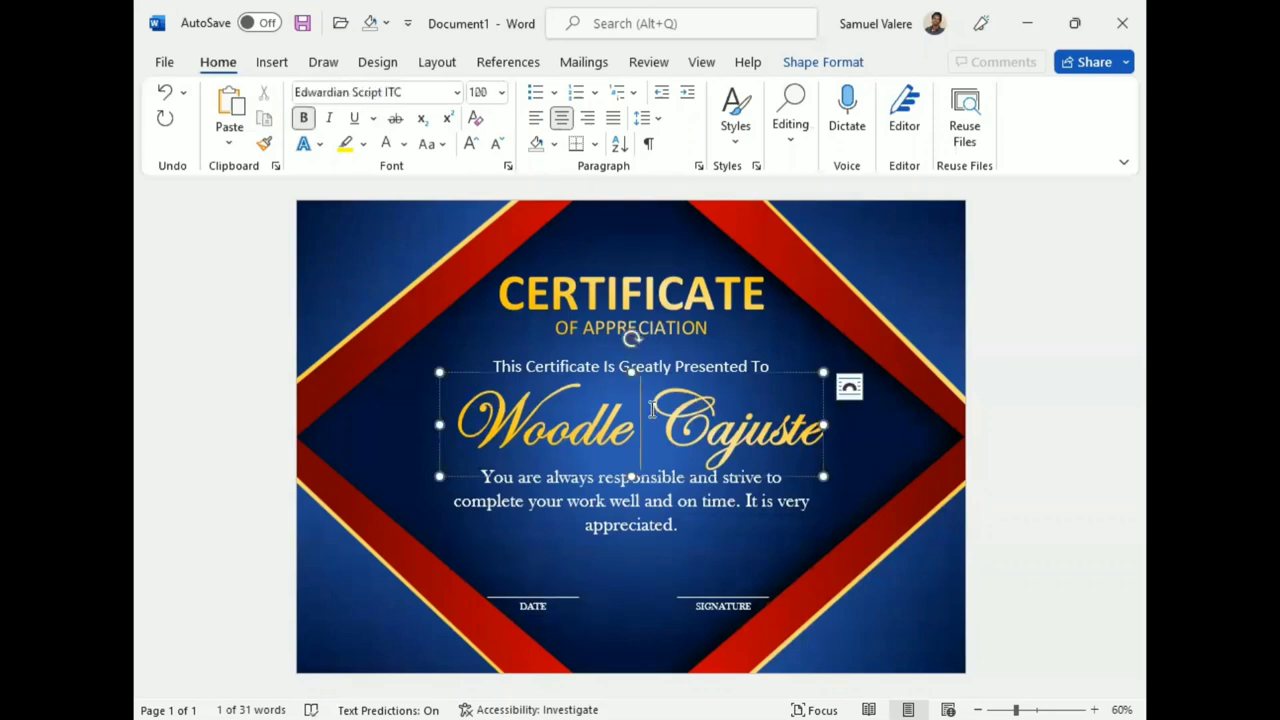
left_click(670, 548)
left_click_drag(670, 550, 670, 552)
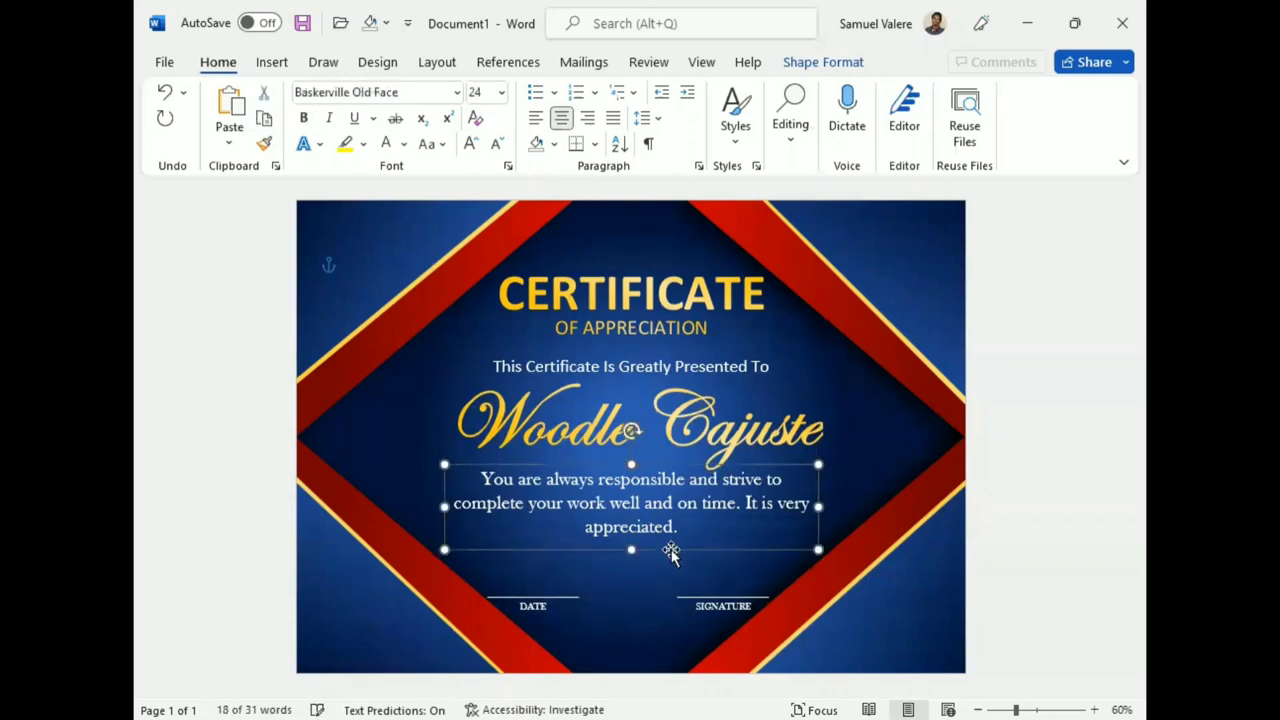
key("Down")
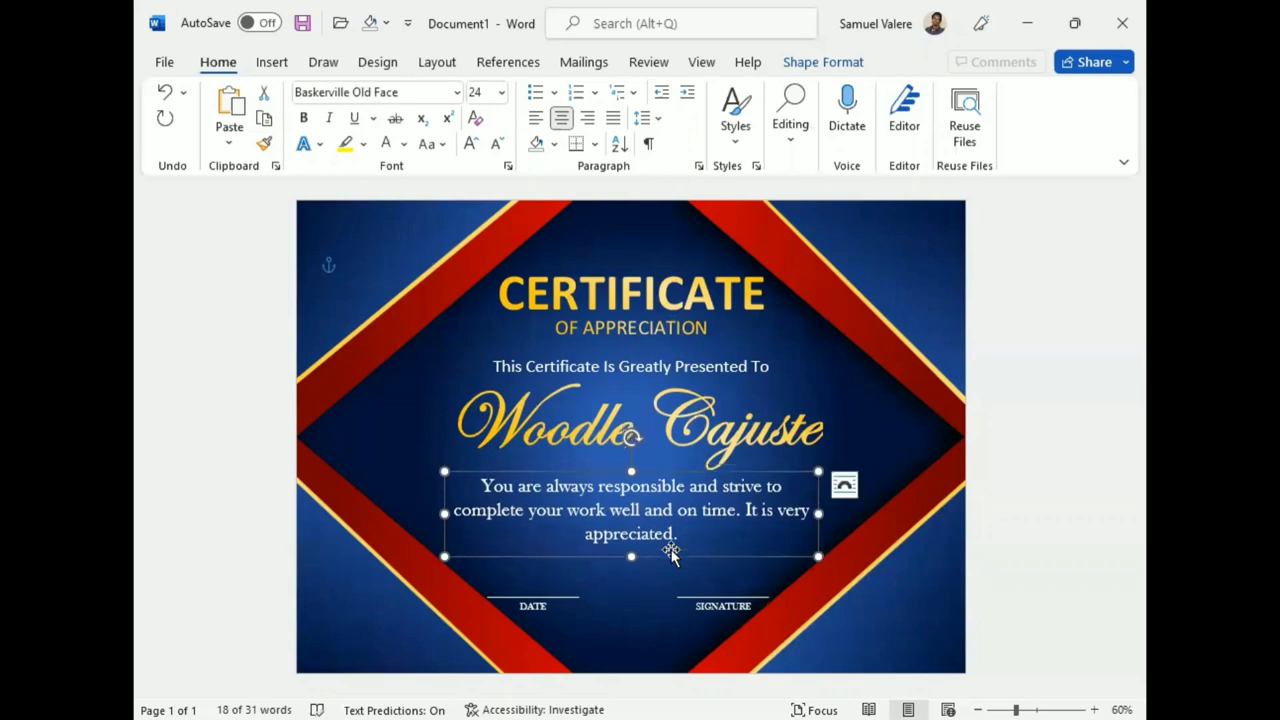
left_click(569, 599)
Copy the short line up under the name and lengthen it to span the name.
left_click(569, 597)
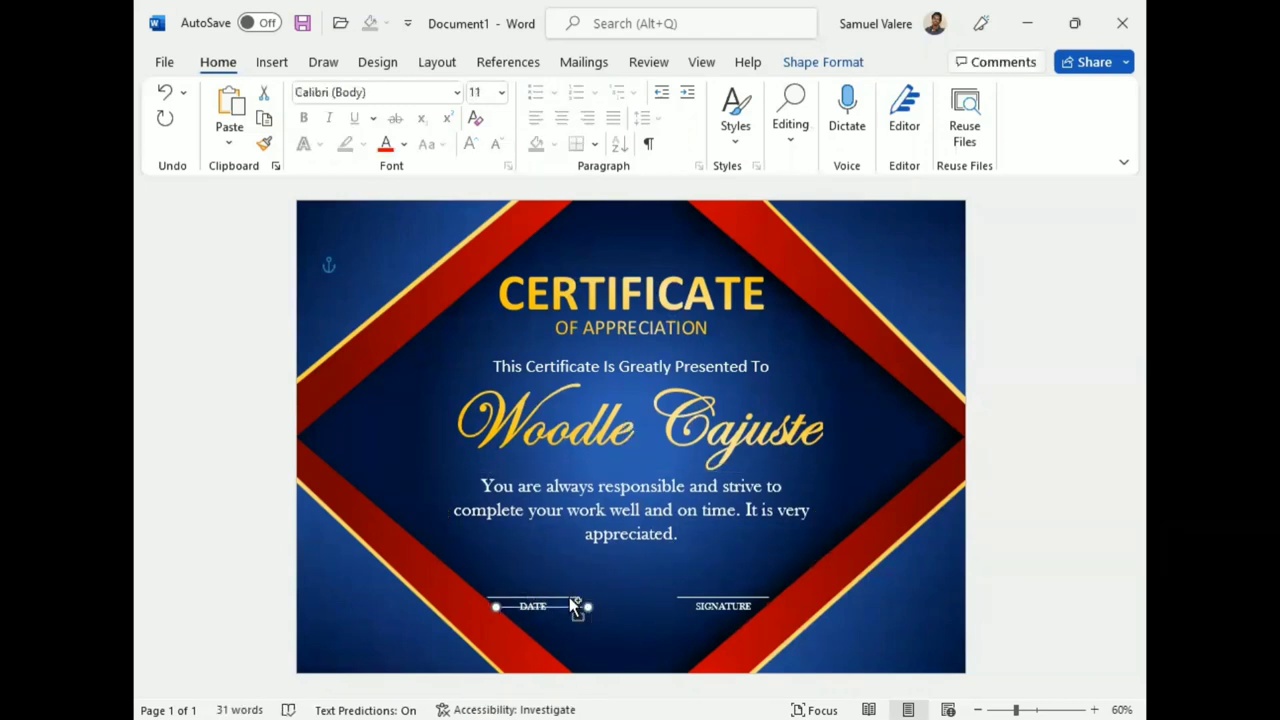
key("Tab")
key("Up")
key("Up")
key("Up")
key("Up")
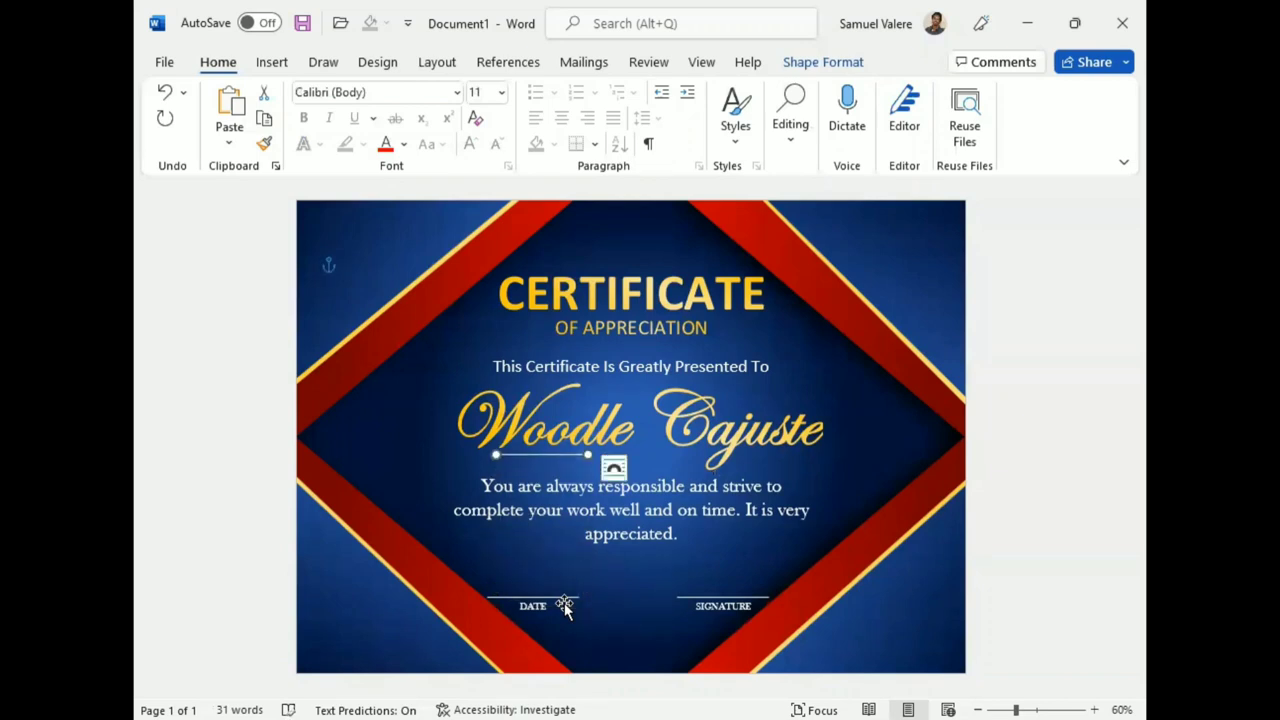
left_click_drag(495, 457, 445, 457)
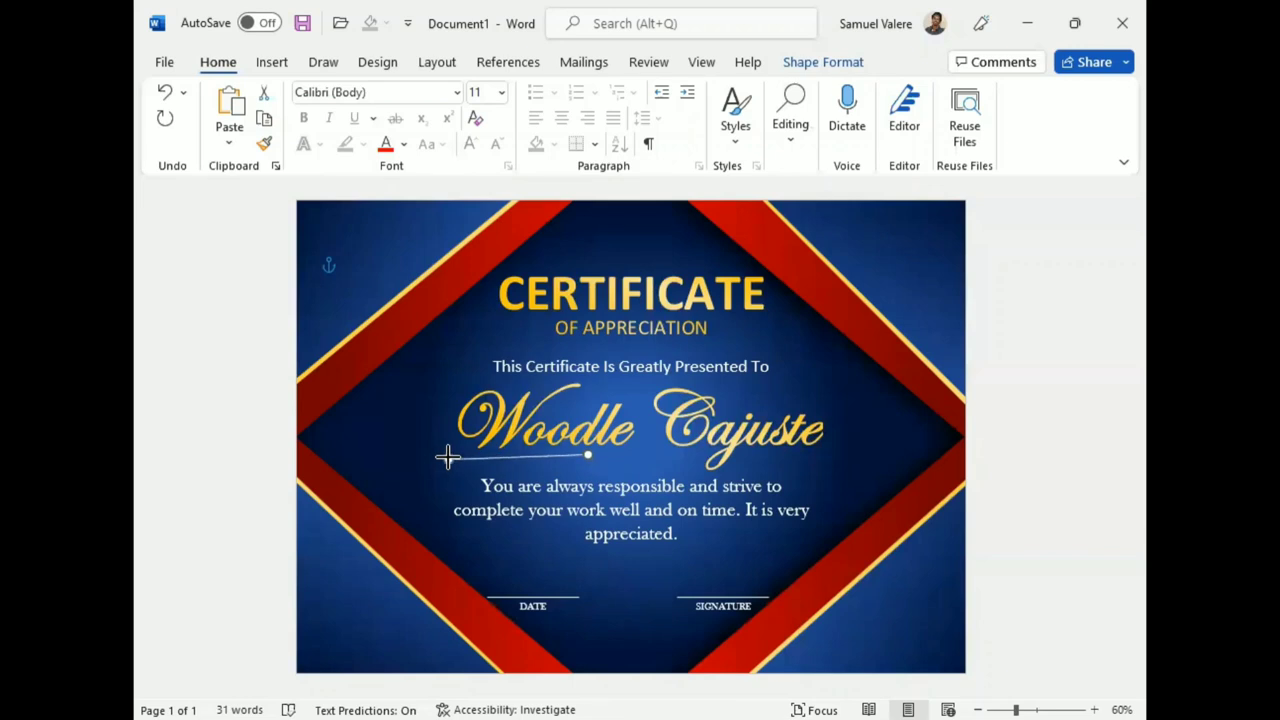
left_click_drag(590, 456, 836, 459)
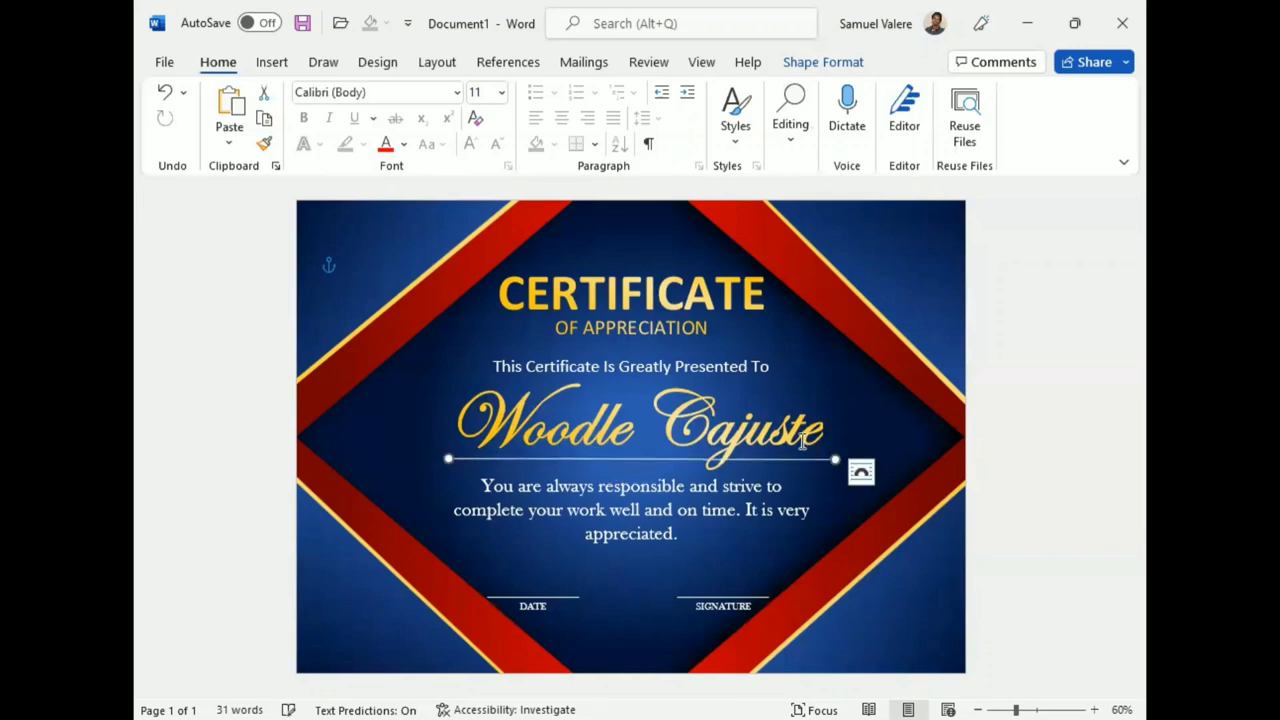
left_click(828, 424)
left_click_drag(828, 424, 826, 424)
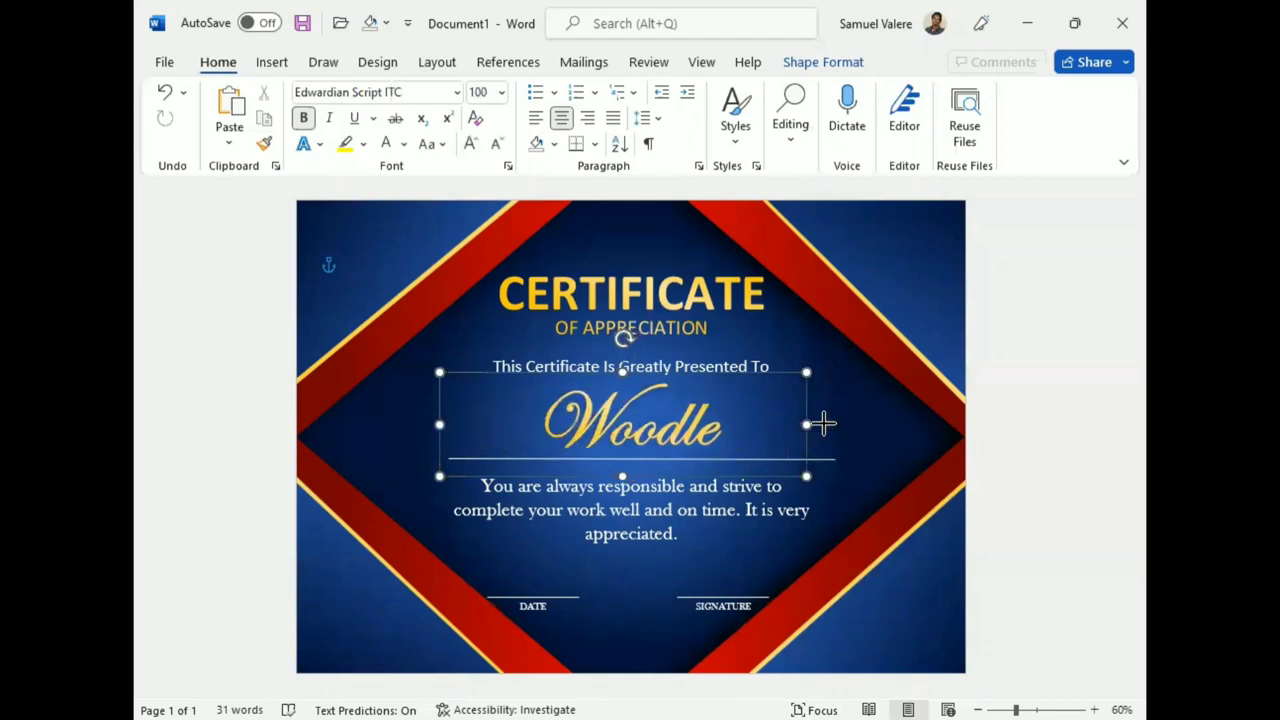
left_click(823, 424)
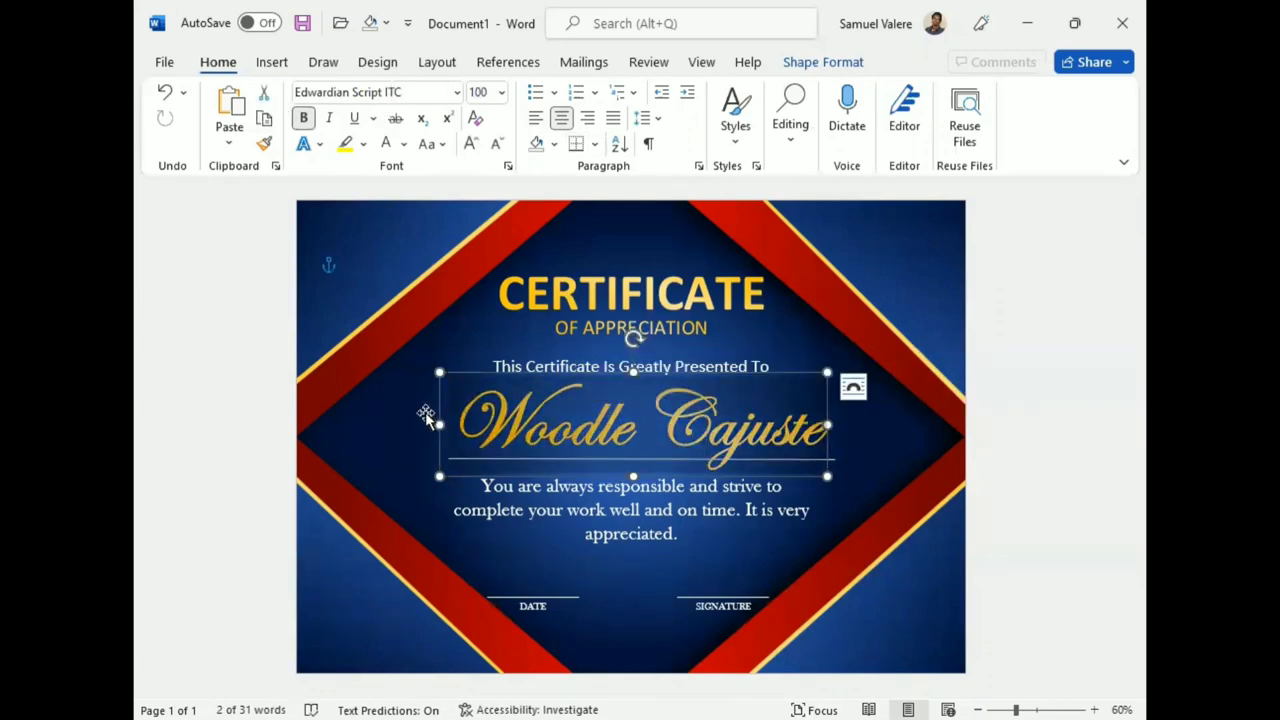
left_click(674, 497)
Fine-tune the underline's length and position so it sits centred beneath the name.
left_click(467, 460)
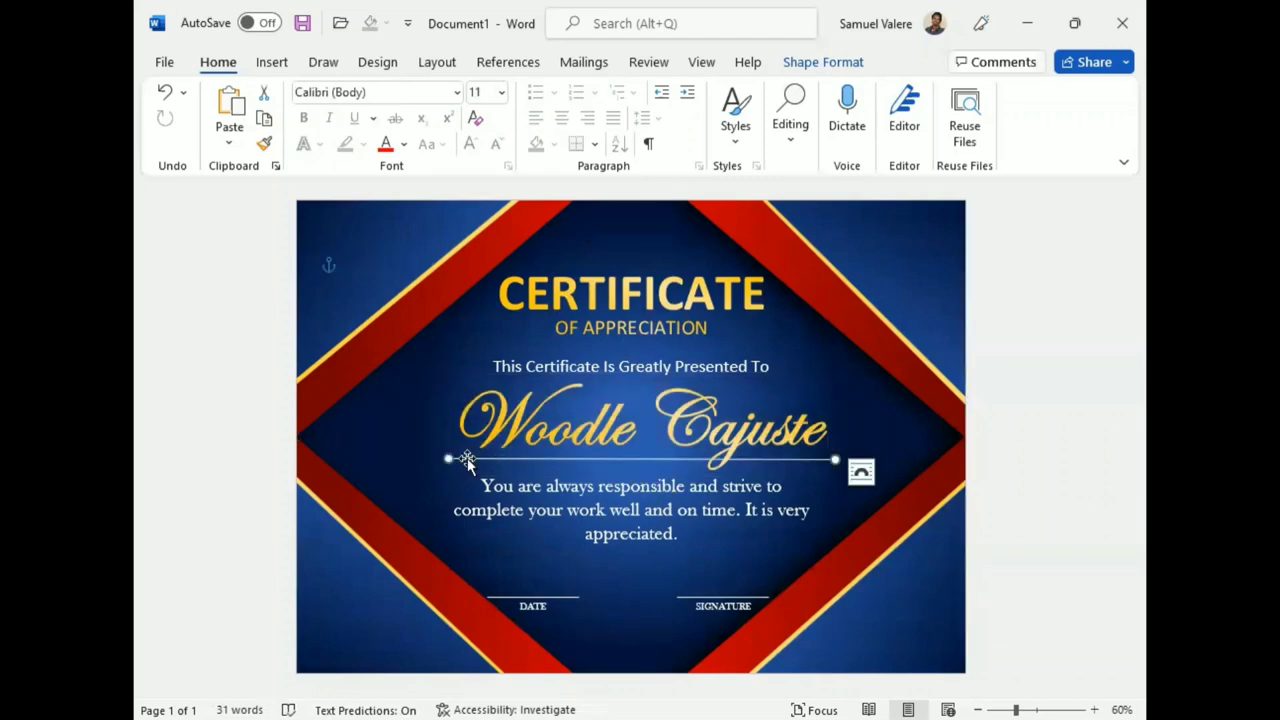
key("Up")
key("Up")
key("Up")
key("Up")
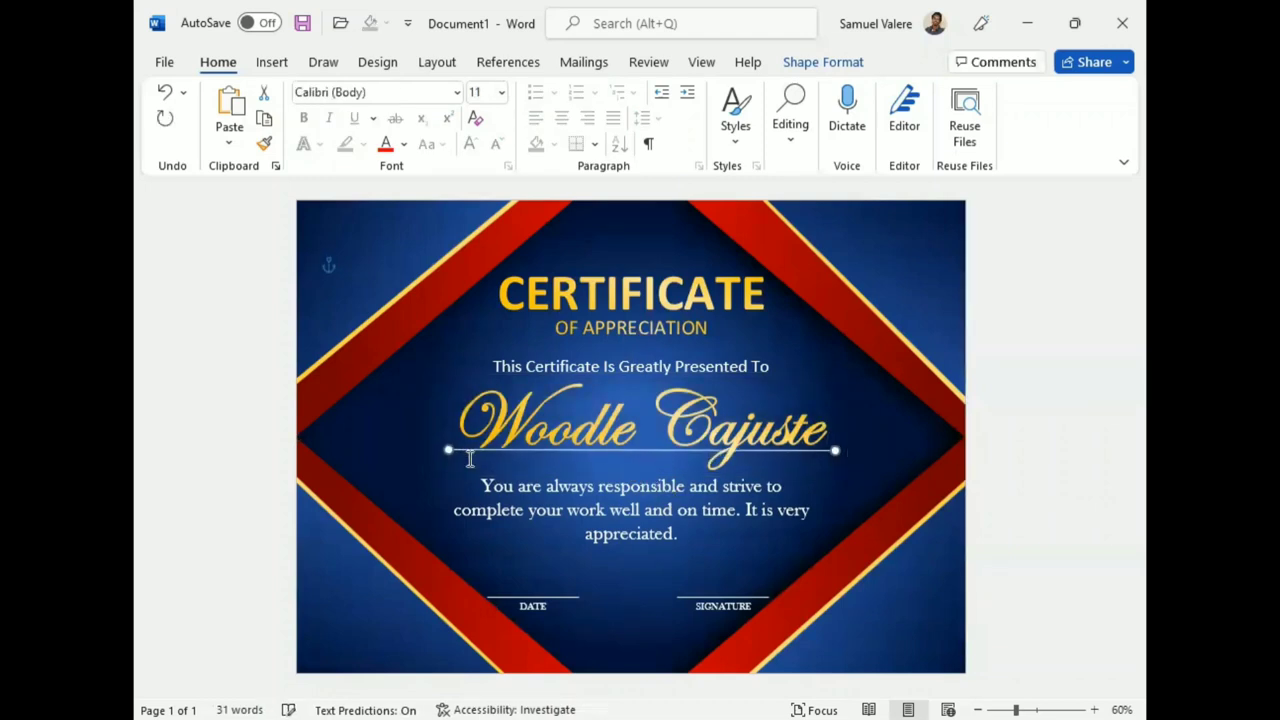
key("Up")
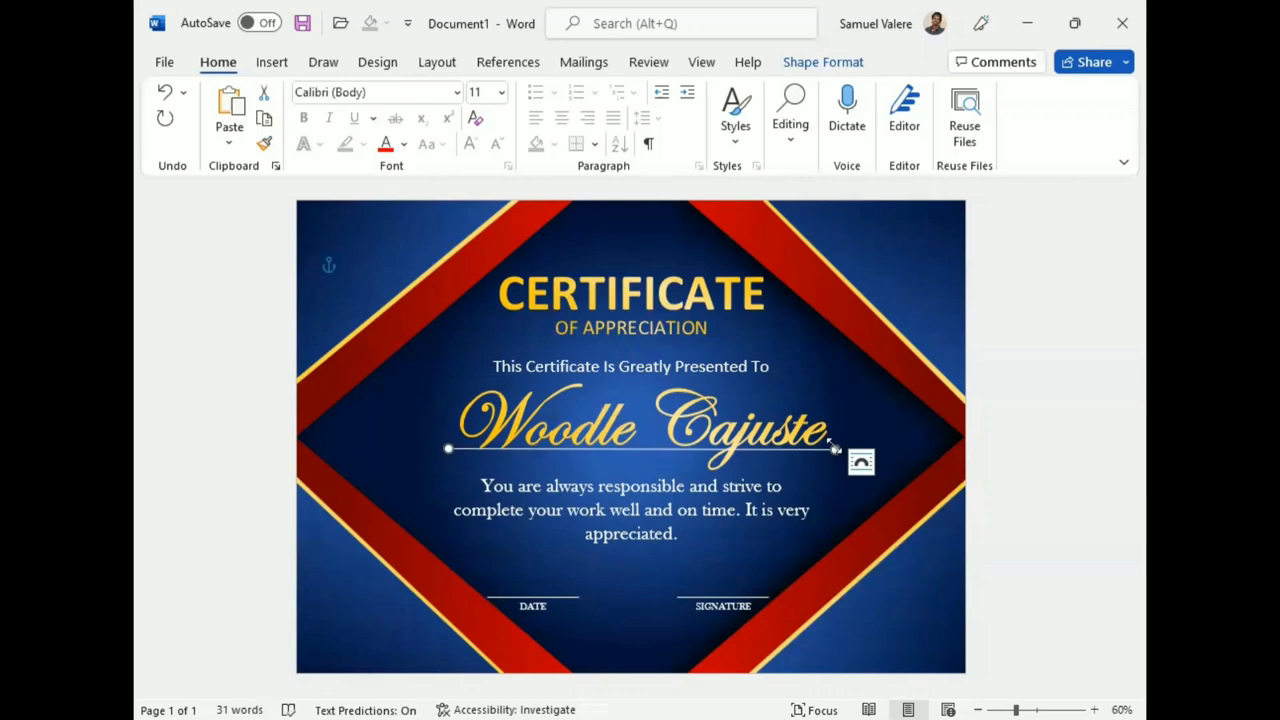
left_click_drag(835, 450, 849, 448)
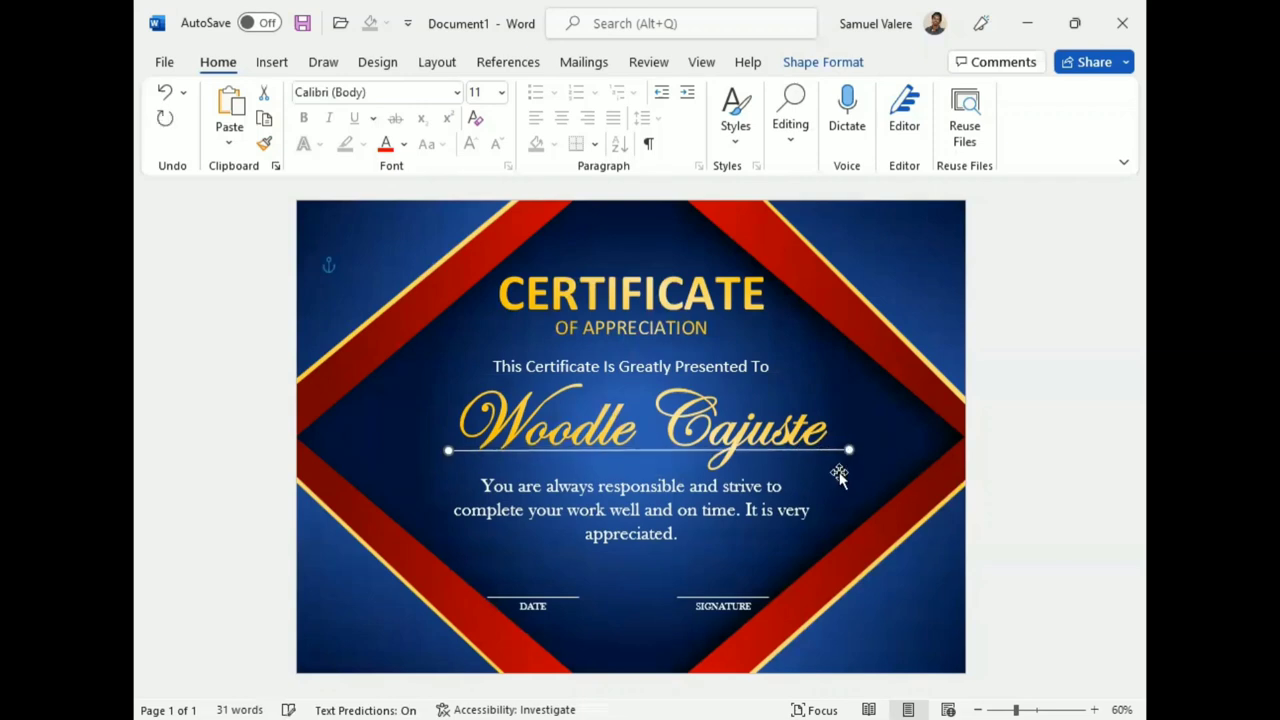
key("Down")
key("Down")
key("Down")
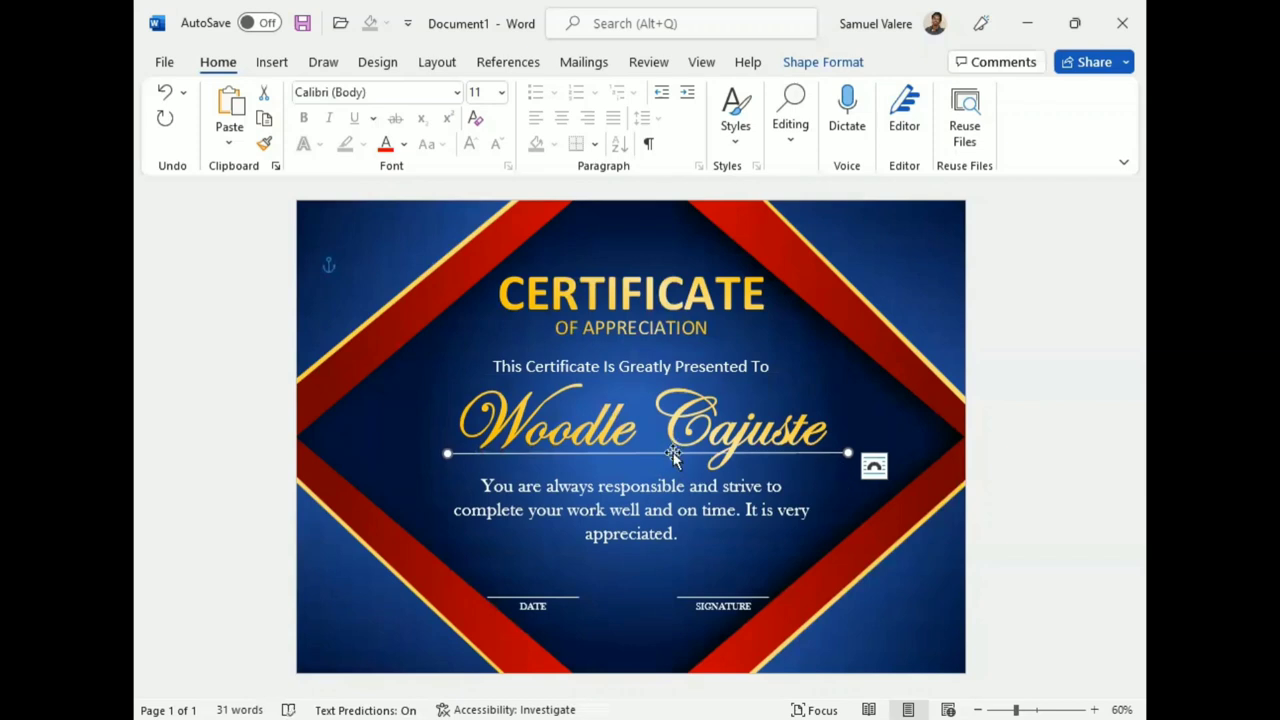
left_click_drag(673, 455, 652, 452)
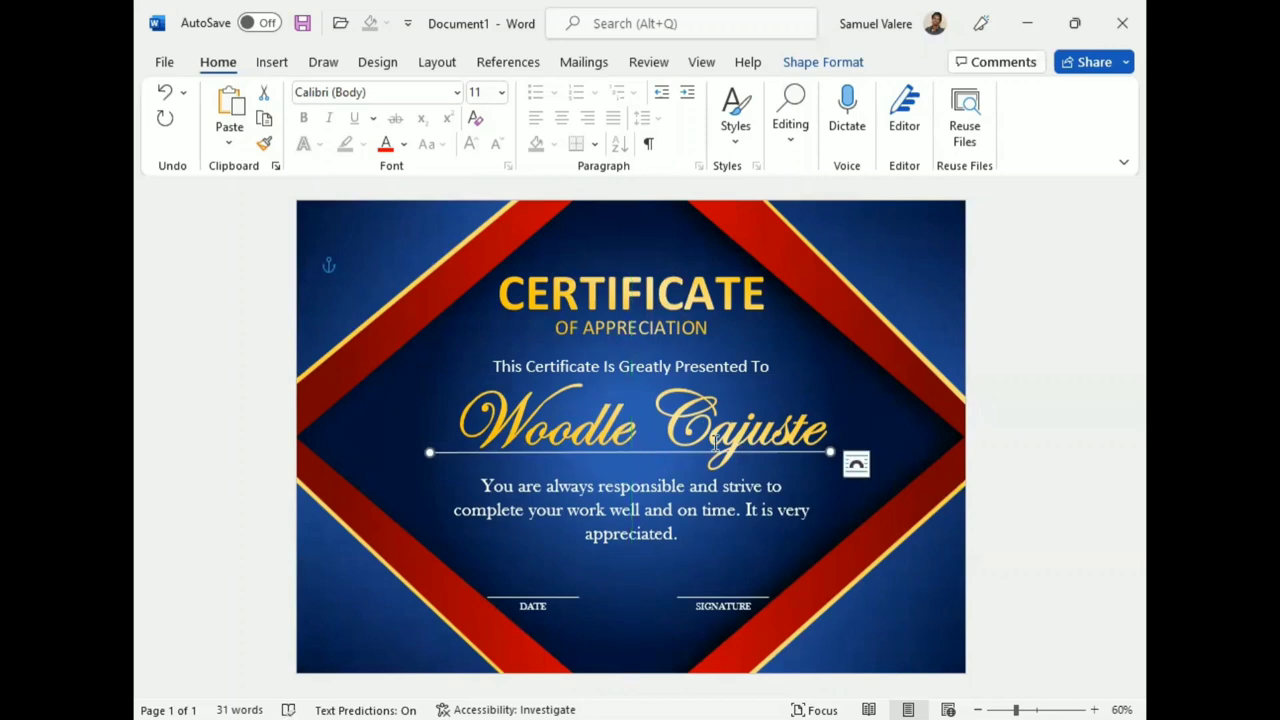
left_click(715, 443)
left_click(634, 476)
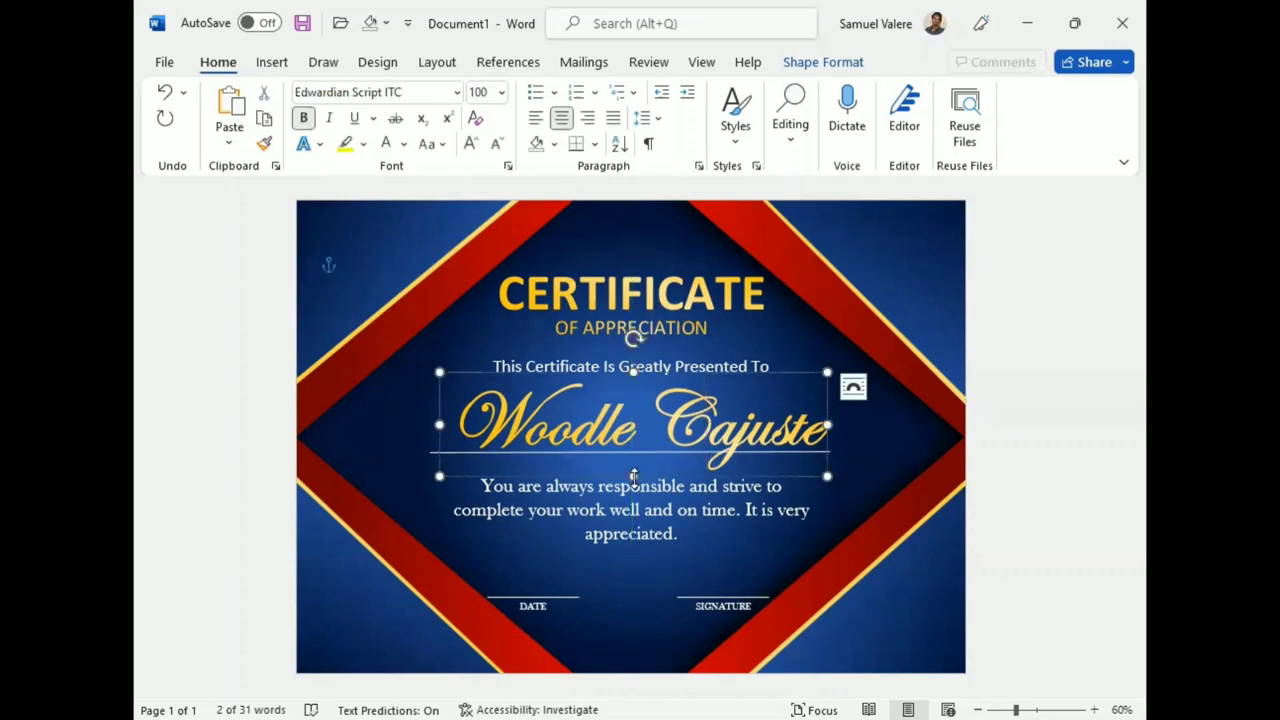
left_click_drag(648, 474, 642, 472)
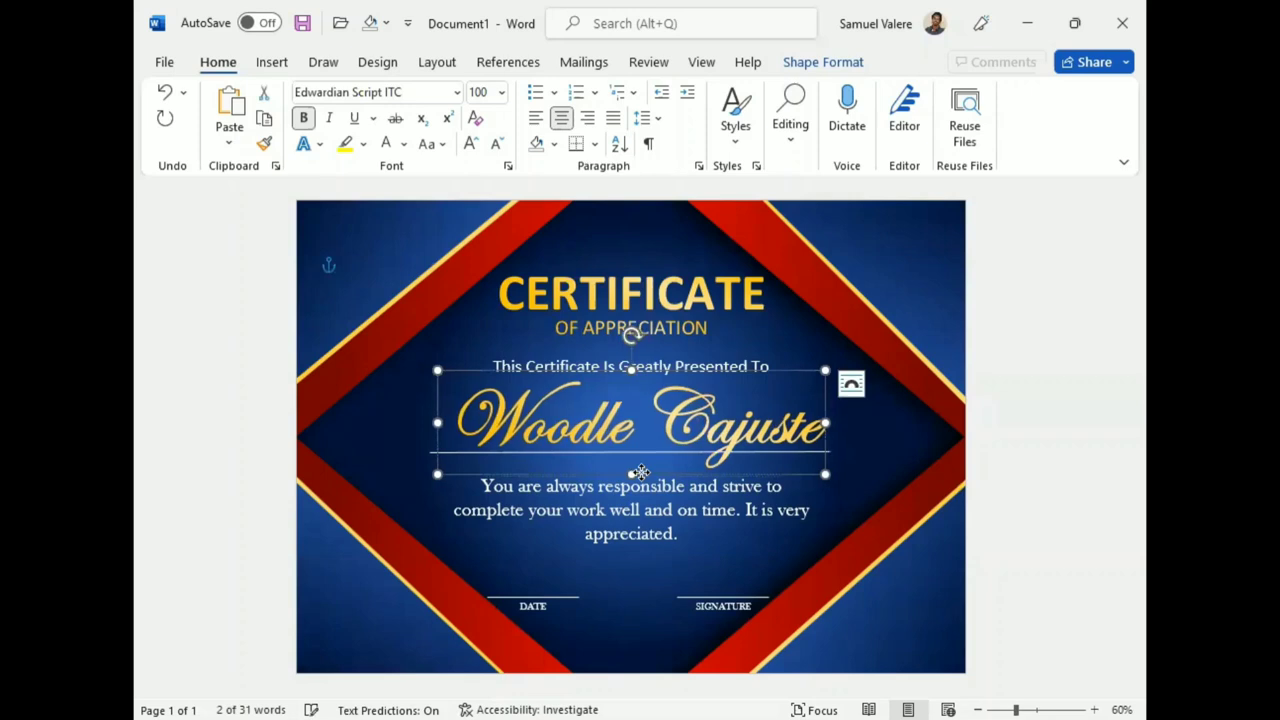
left_click(435, 455)
left_click(435, 455)
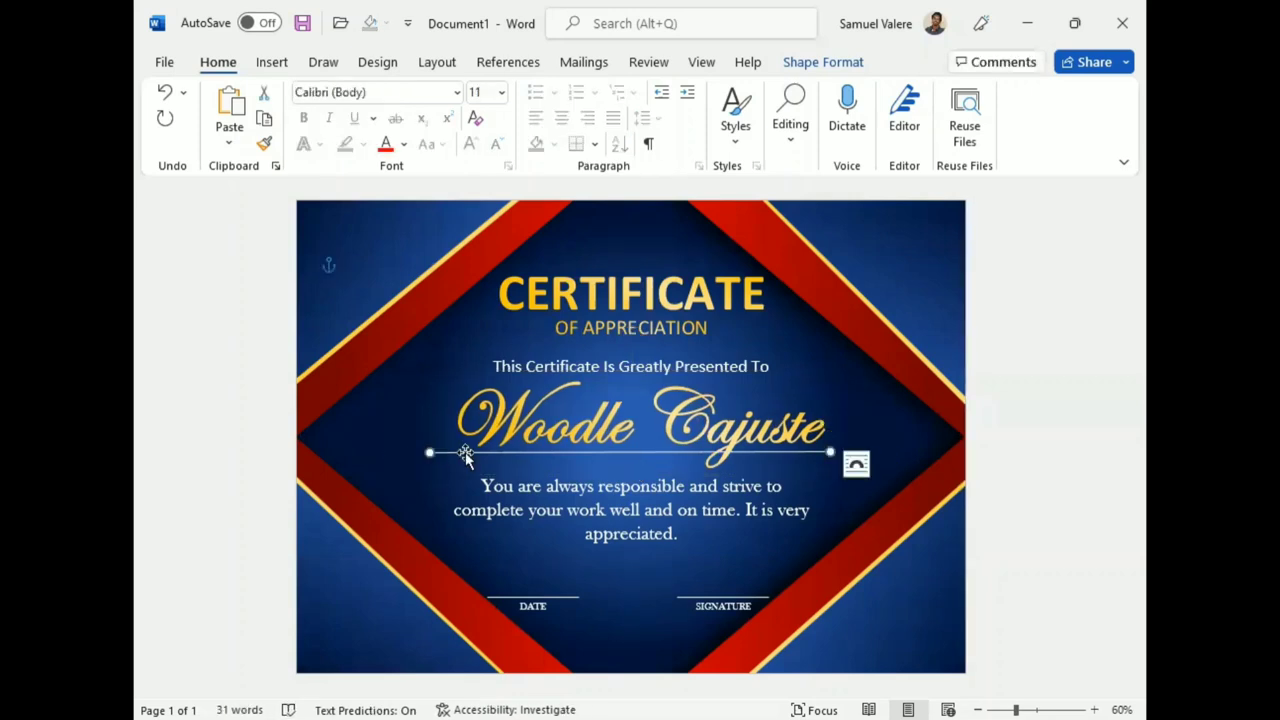
key("ctrl+Right")
key("ctrl+Right")
key("ctrl+Right")
key("ctrl+Right")
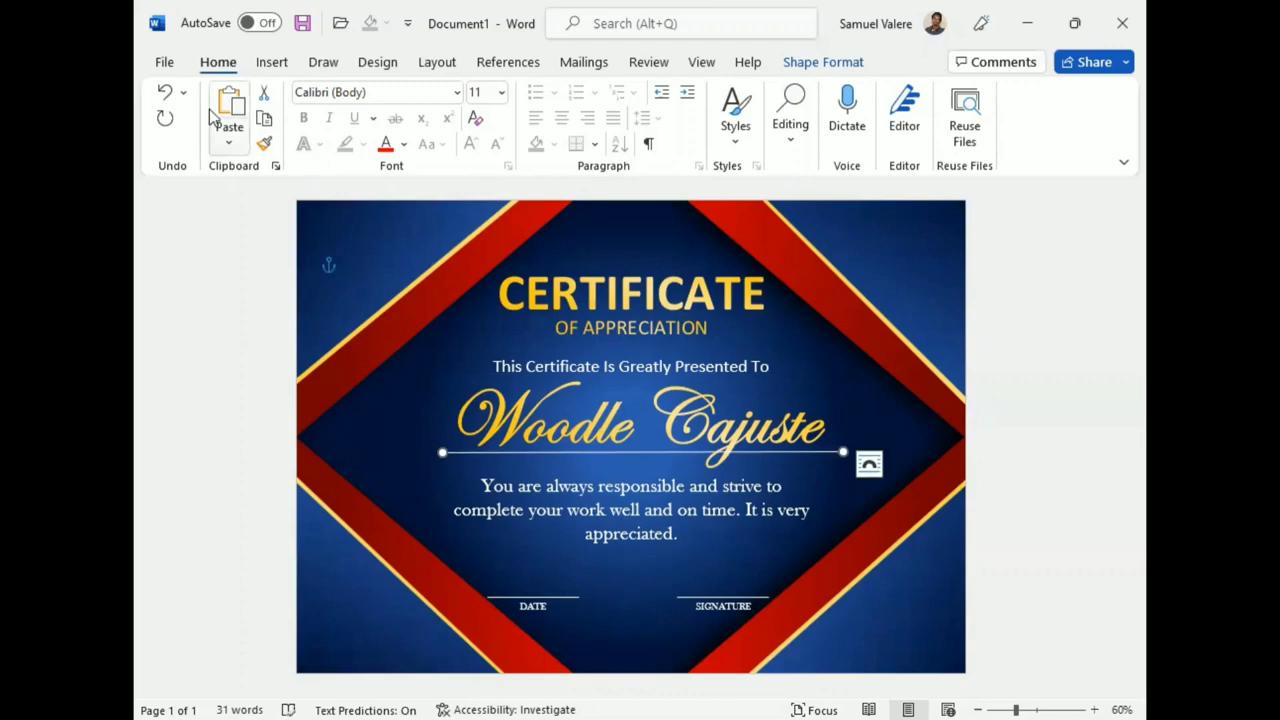
Draw a 16-point star between the DATE and SIGNATURE lines.
left_click(172, 135)
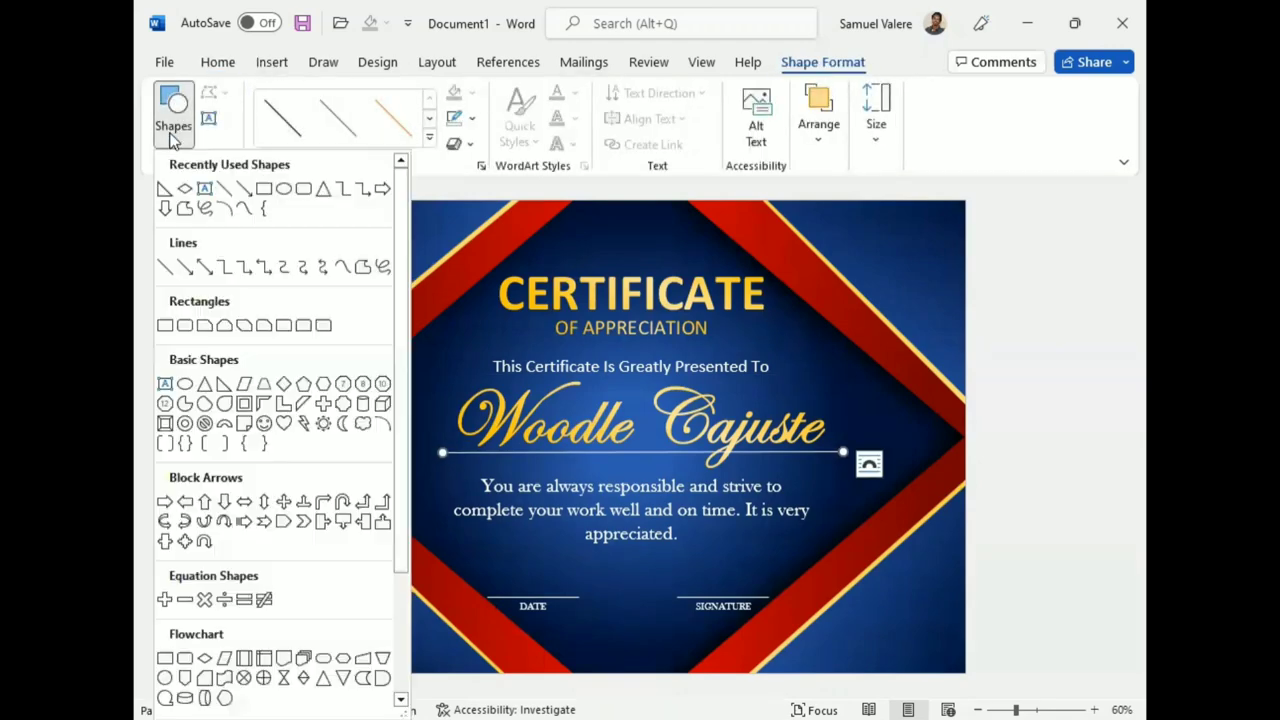
scroll(245, 330, "down", 3)
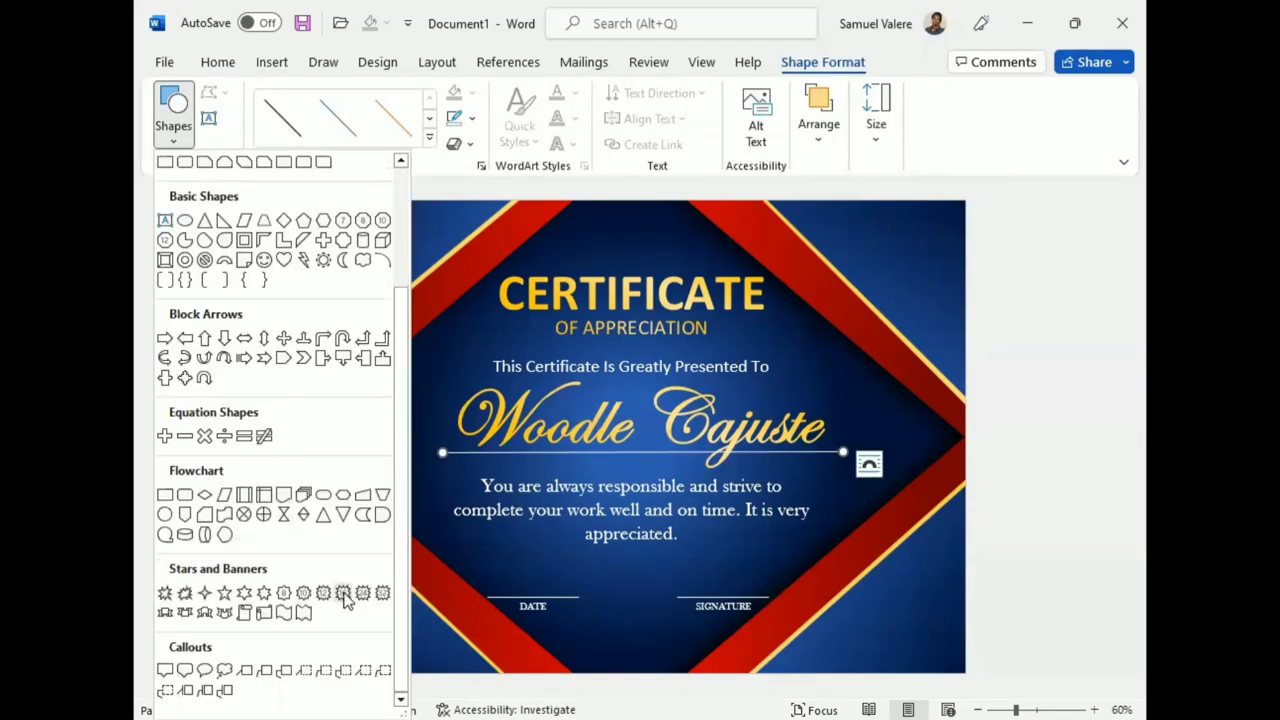
left_click(343, 593)
mouse_move(606, 575)
left_mouse_down()
mouse_move(666, 636)
mouse_move(623, 605)
left_mouse_up()
left_click(631, 570)
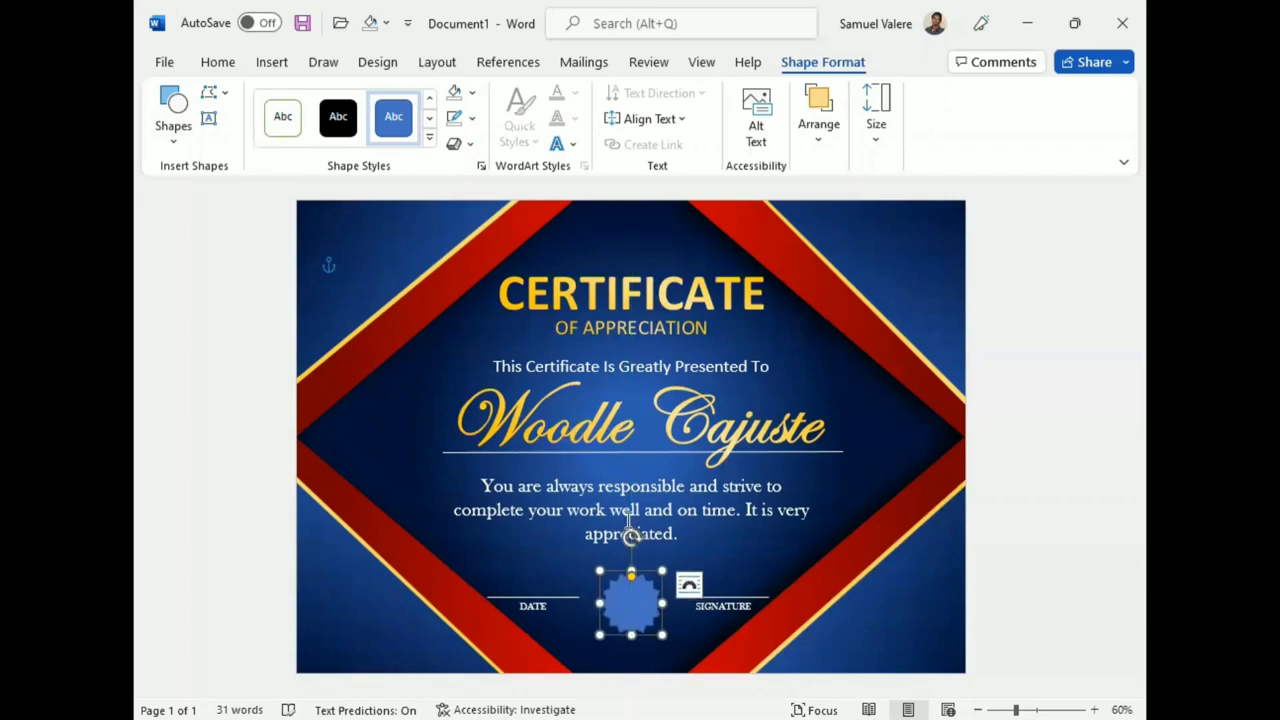
Remove the star's outline and give it a gold gradient fill.
left_click(472, 118)
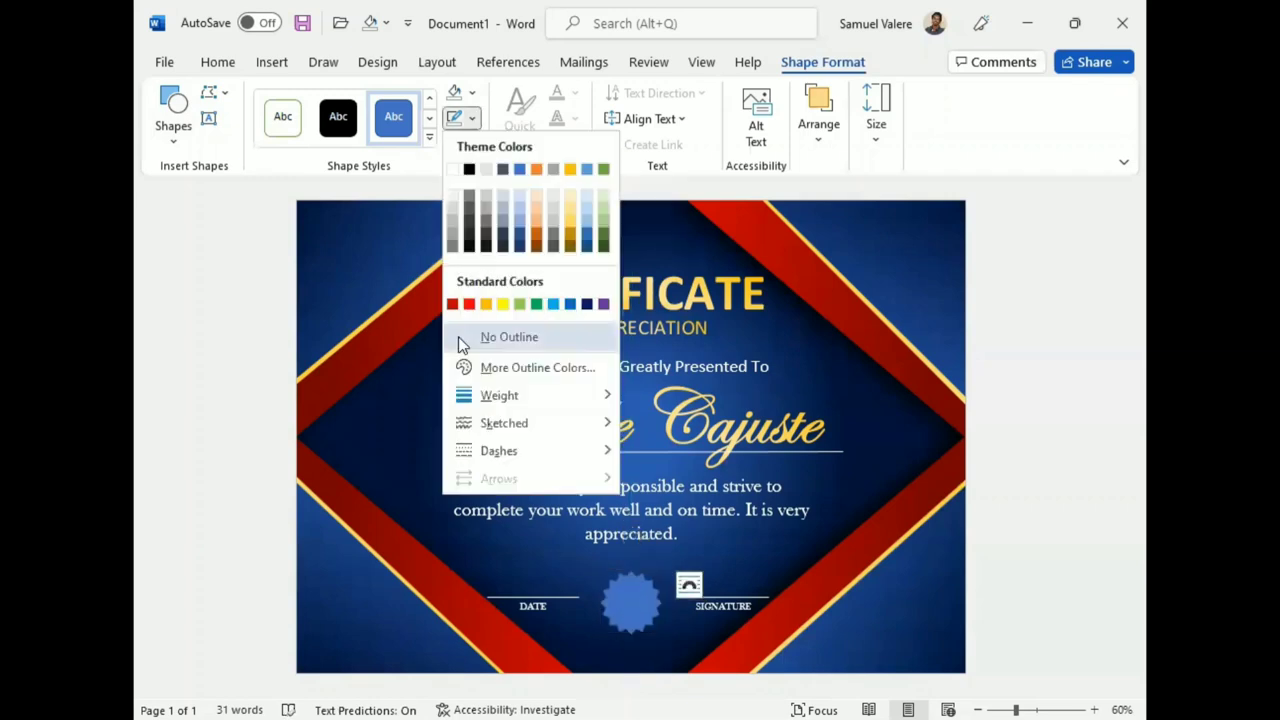
left_click(458, 338)
left_click(472, 93)
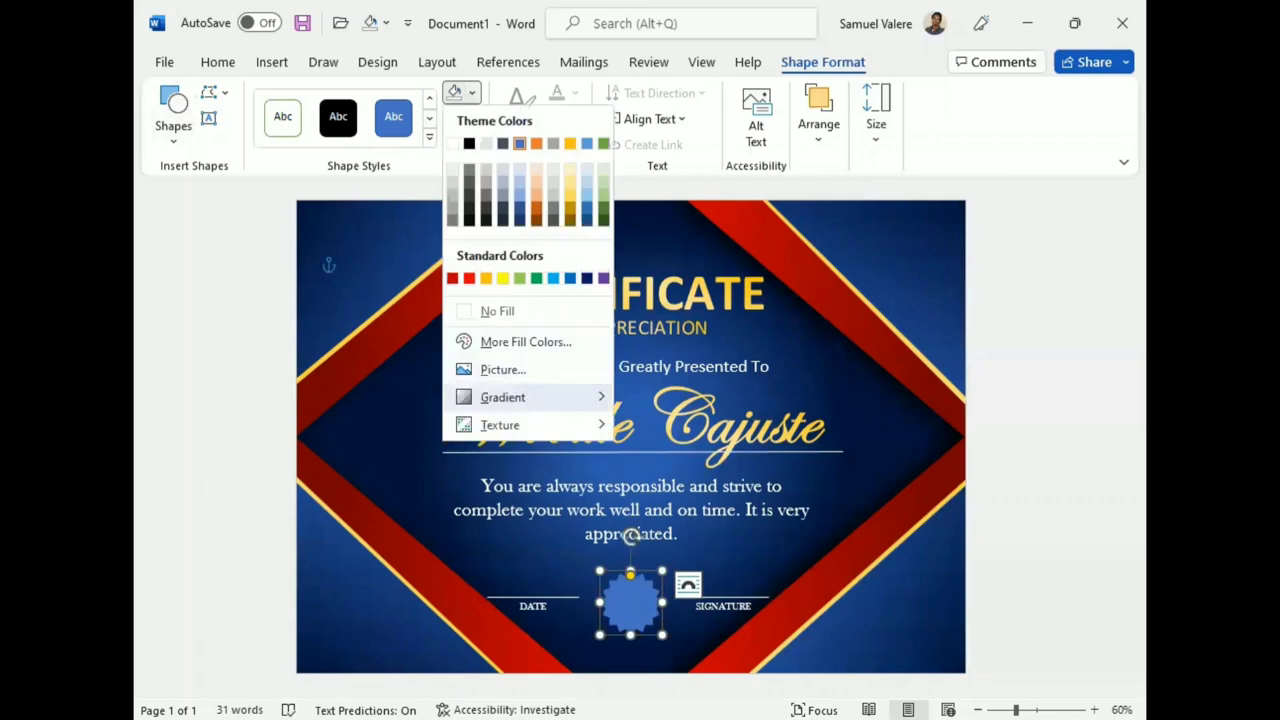
mouse_move(530, 397)
left_click(690, 694)
left_click(910, 359)
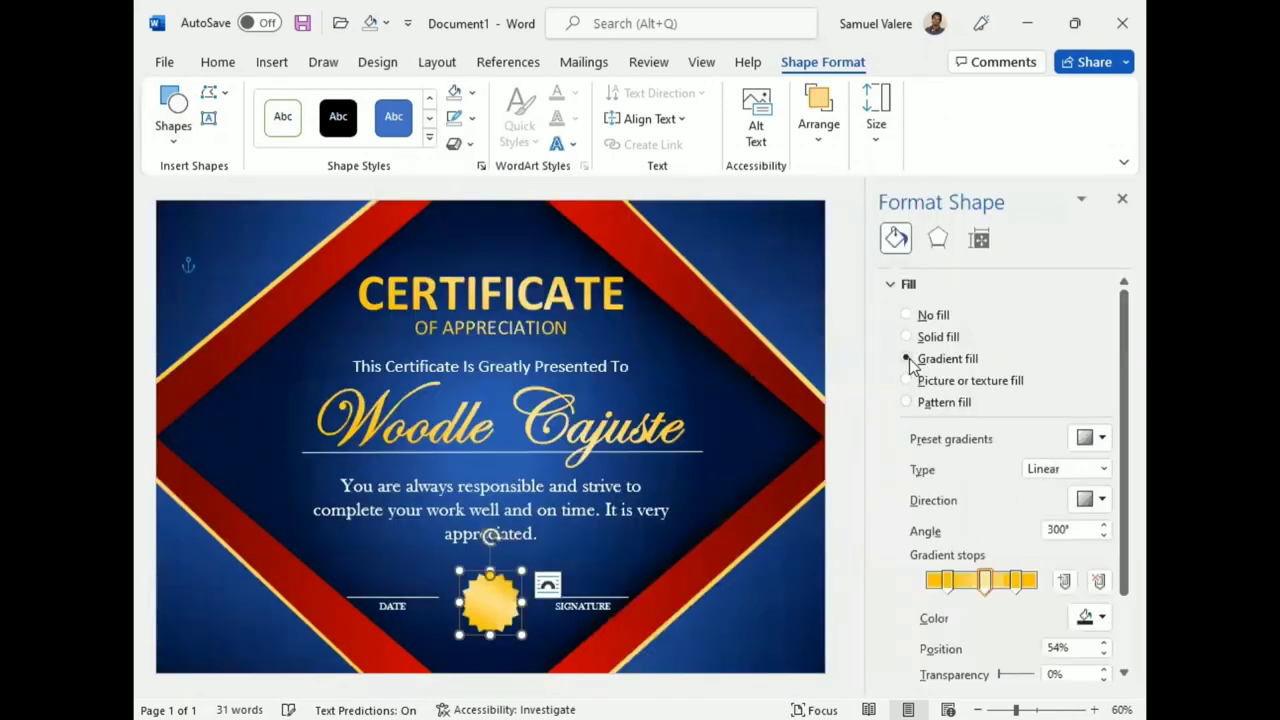
Set the star's gradient angle to 180° and place the stops, with the right one at 88%.
left_click(1105, 499)
left_click(933, 586)
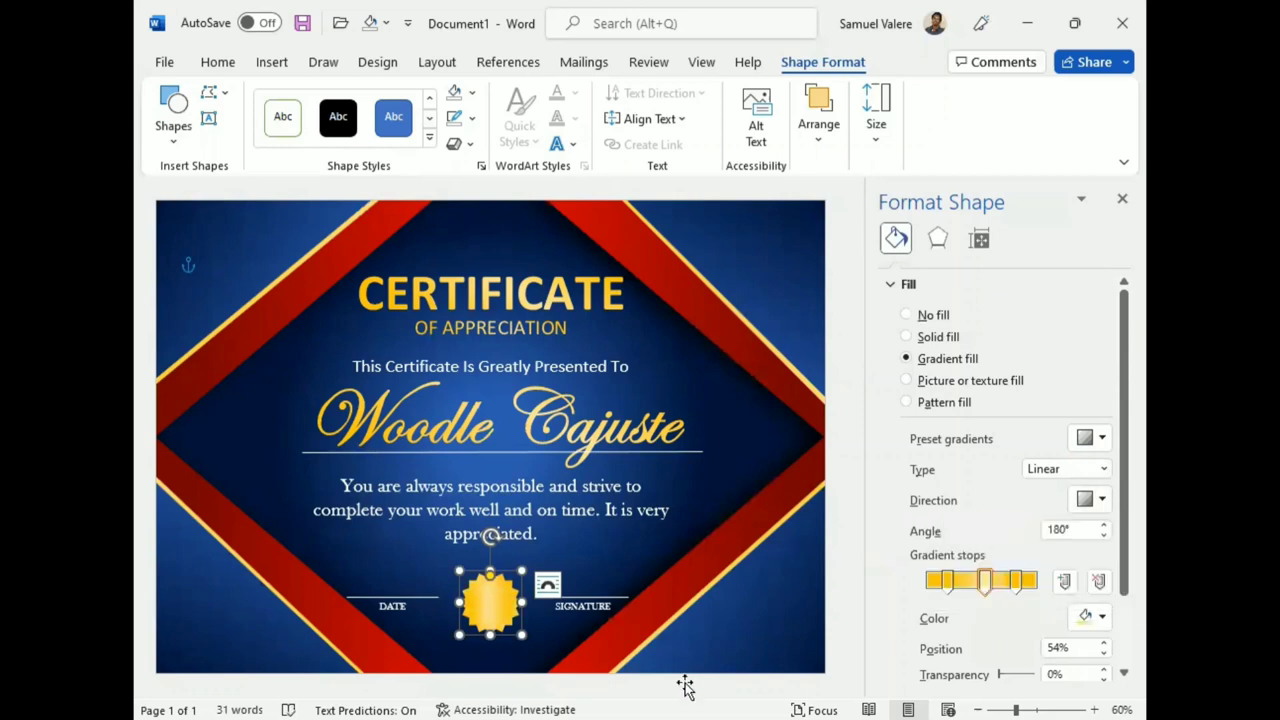
left_click_drag(948, 582, 925, 582)
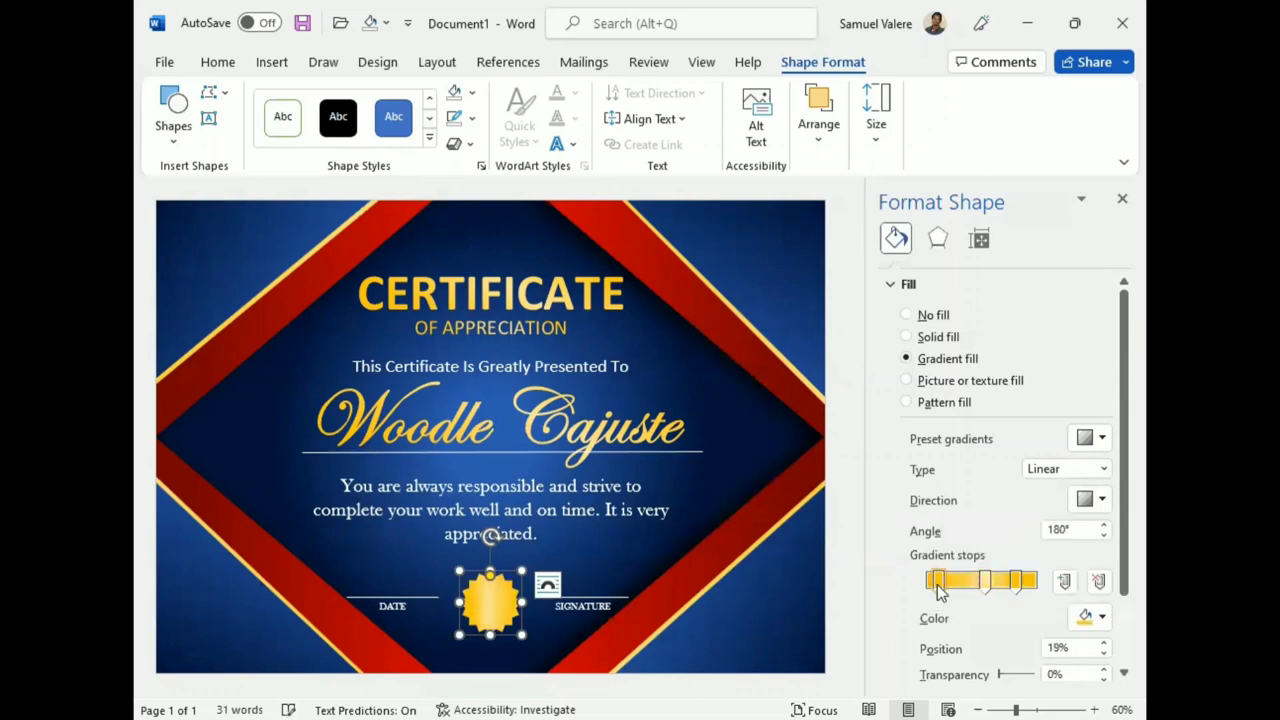
mouse_move(1016, 582)
left_mouse_down()
mouse_move(1038, 582)
mouse_move(1022, 586)
left_mouse_up()
left_click_drag(925, 582, 938, 588)
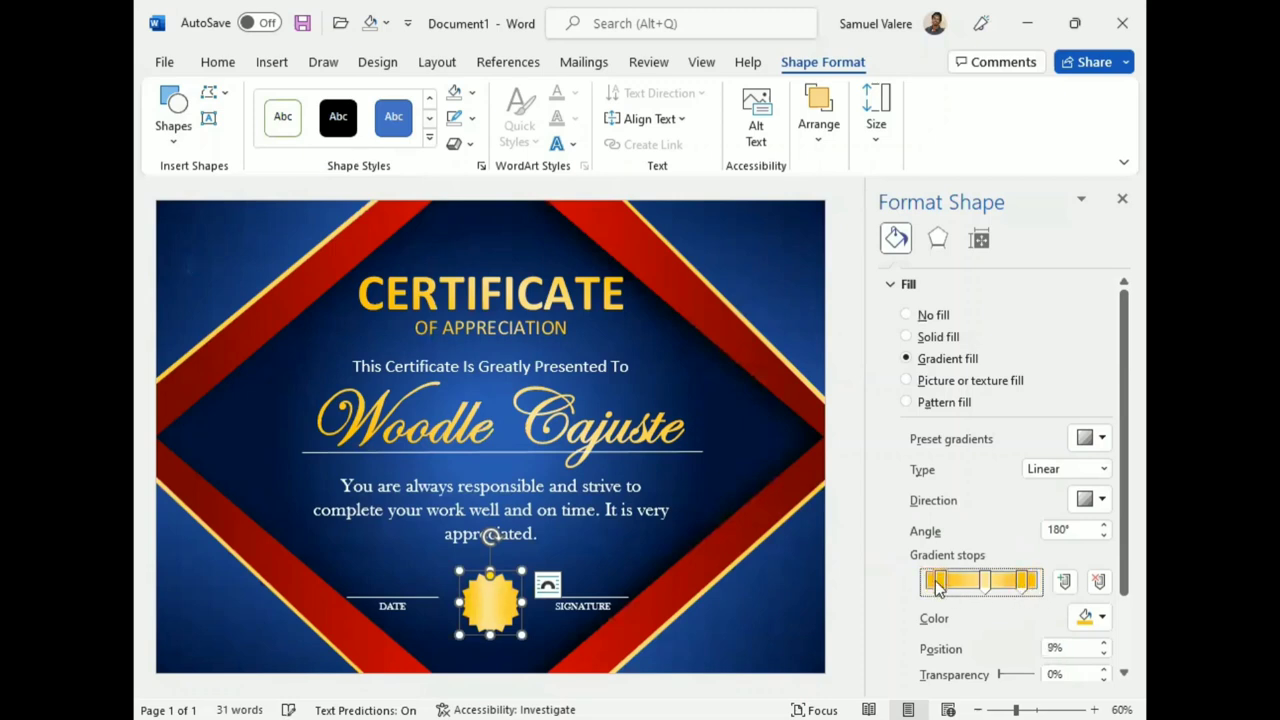
left_click(1024, 588)
left_click_drag(1024, 588, 1021, 588)
left_click(170, 142)
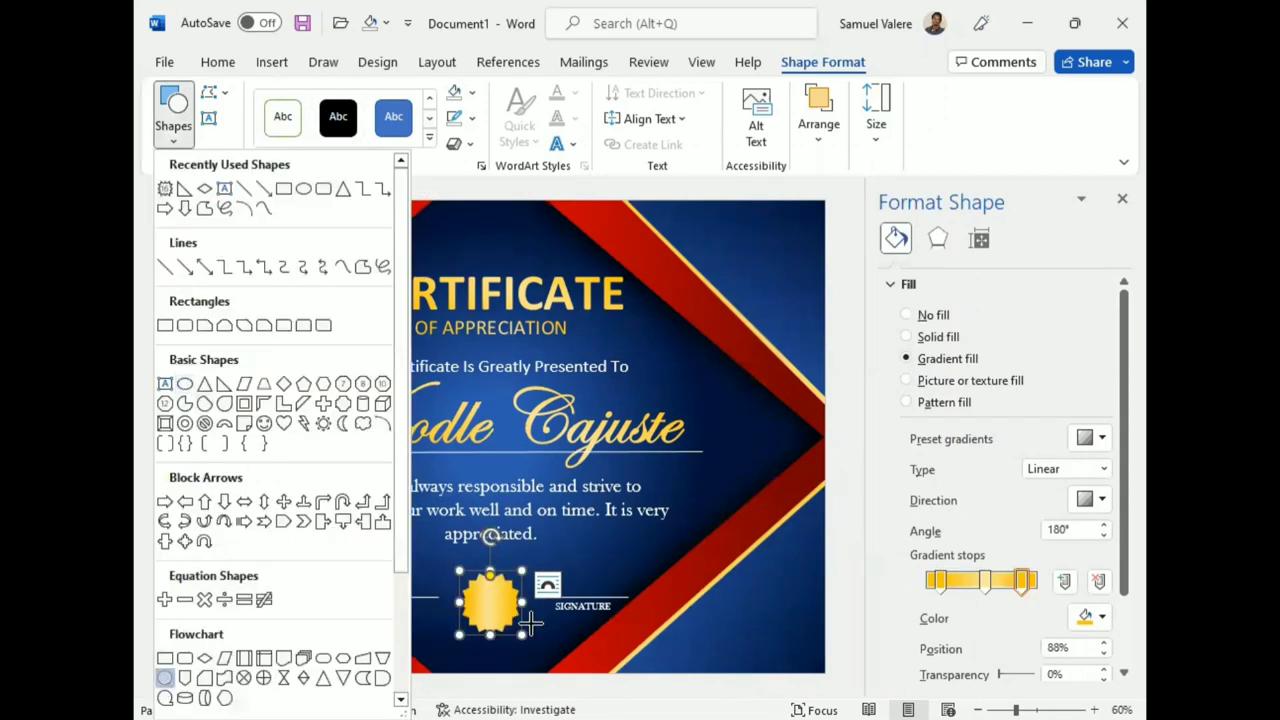
Draw a circle centred over the gold star seal.
left_click(166, 684)
left_click_drag(464, 574, 514, 628)
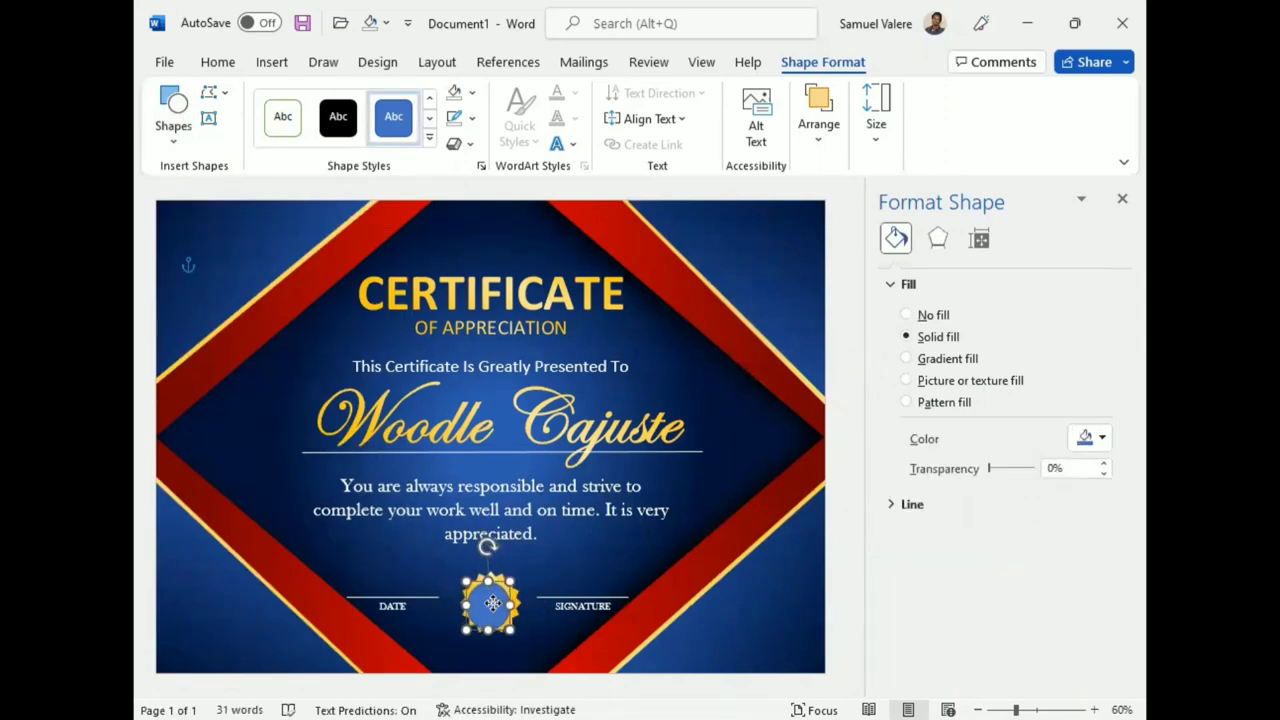
left_click_drag(490, 598, 493, 600)
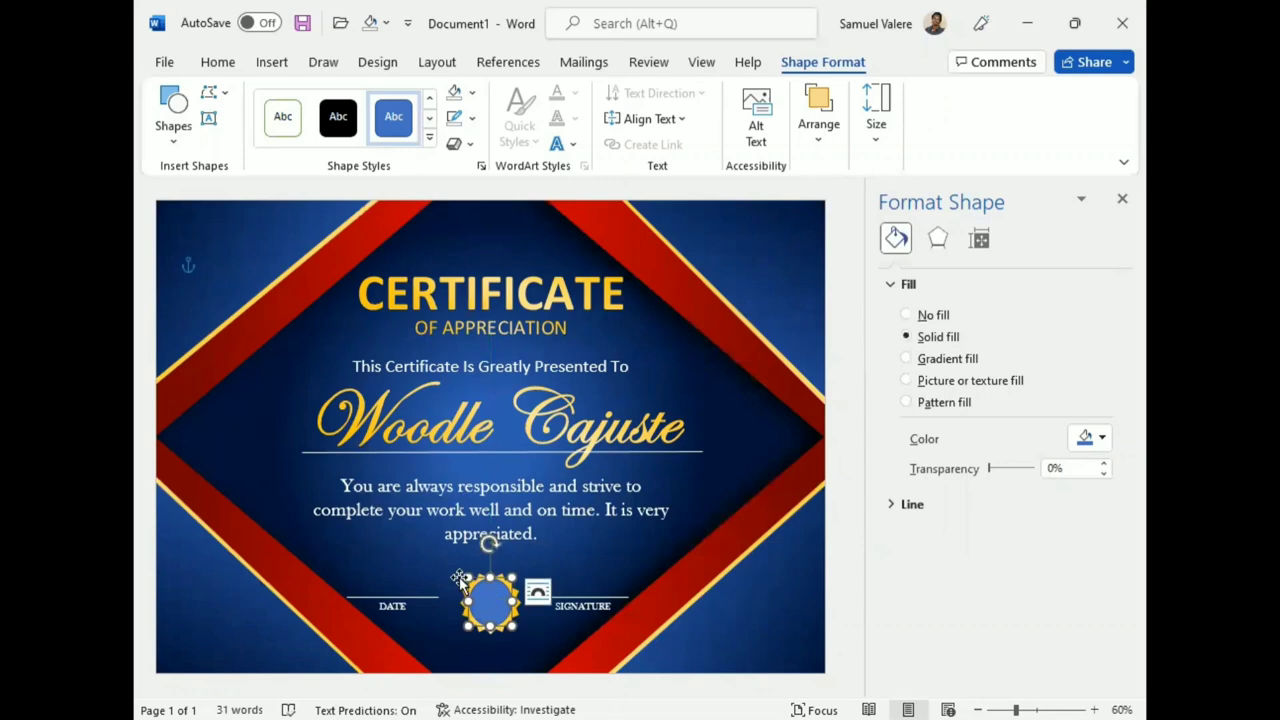
left_click_drag(490, 600, 493, 601)
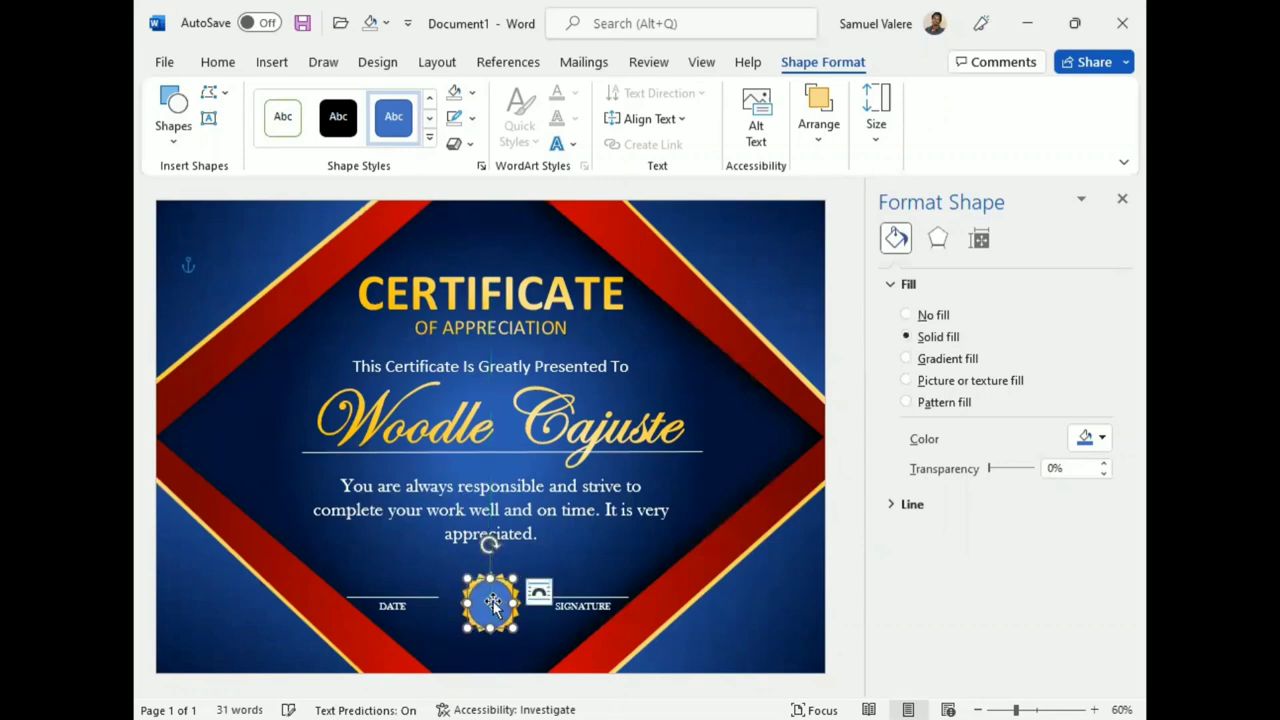
Give the circle a gradient fill.
left_click(471, 118)
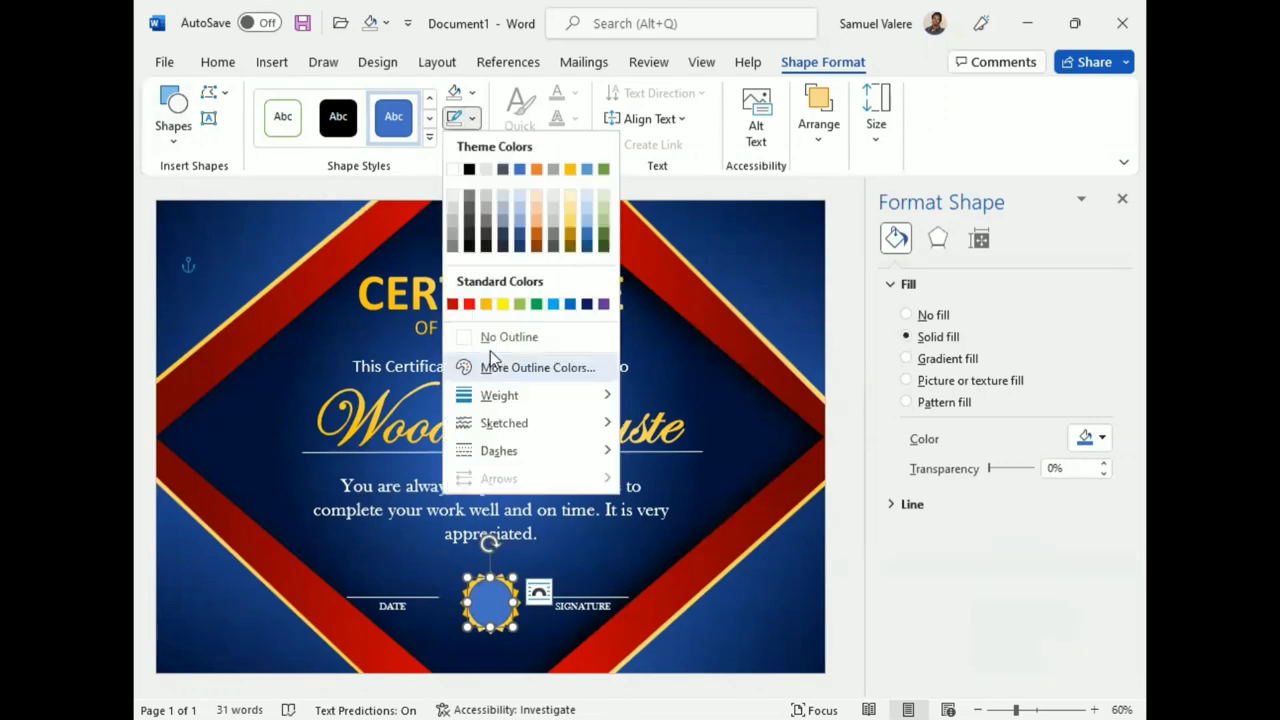
left_click(466, 337)
left_click(458, 92)
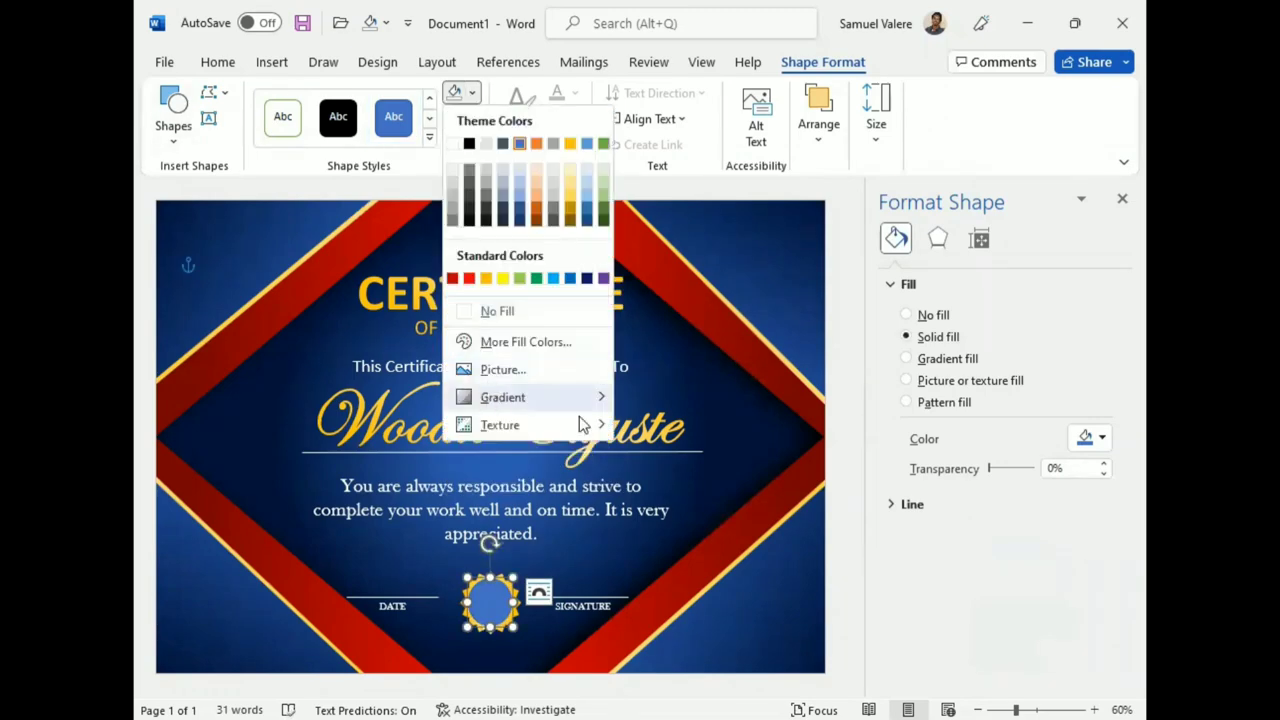
mouse_move(578, 400)
left_click(912, 360)
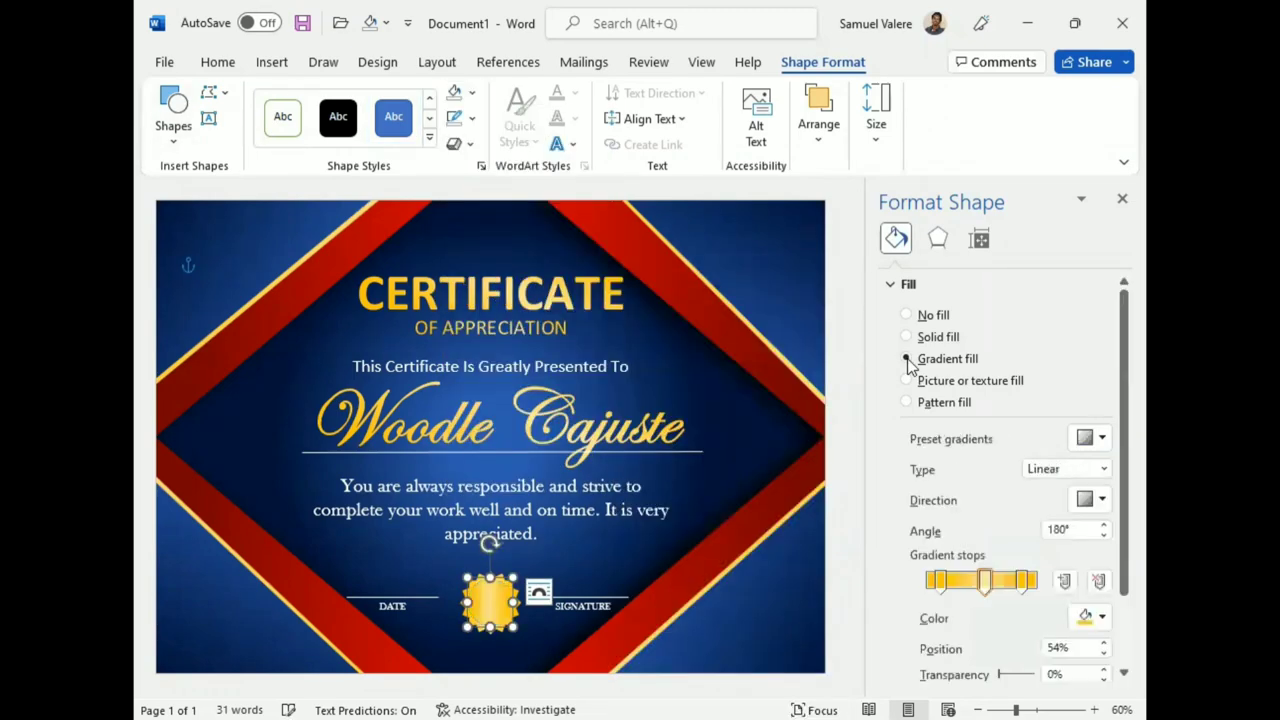
Reduce the circle's gradient to a black start stop and a dark-shade stop at 80%.
left_click(938, 580)
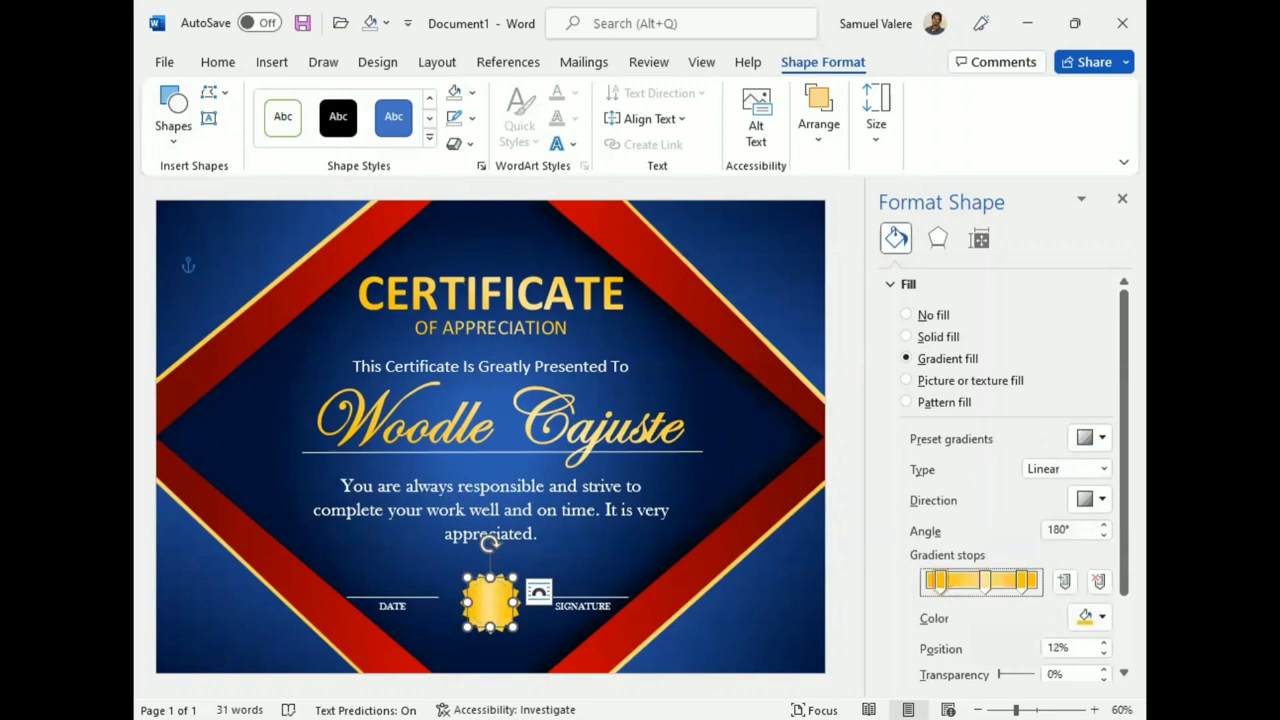
left_click(1098, 581)
left_click(1098, 581)
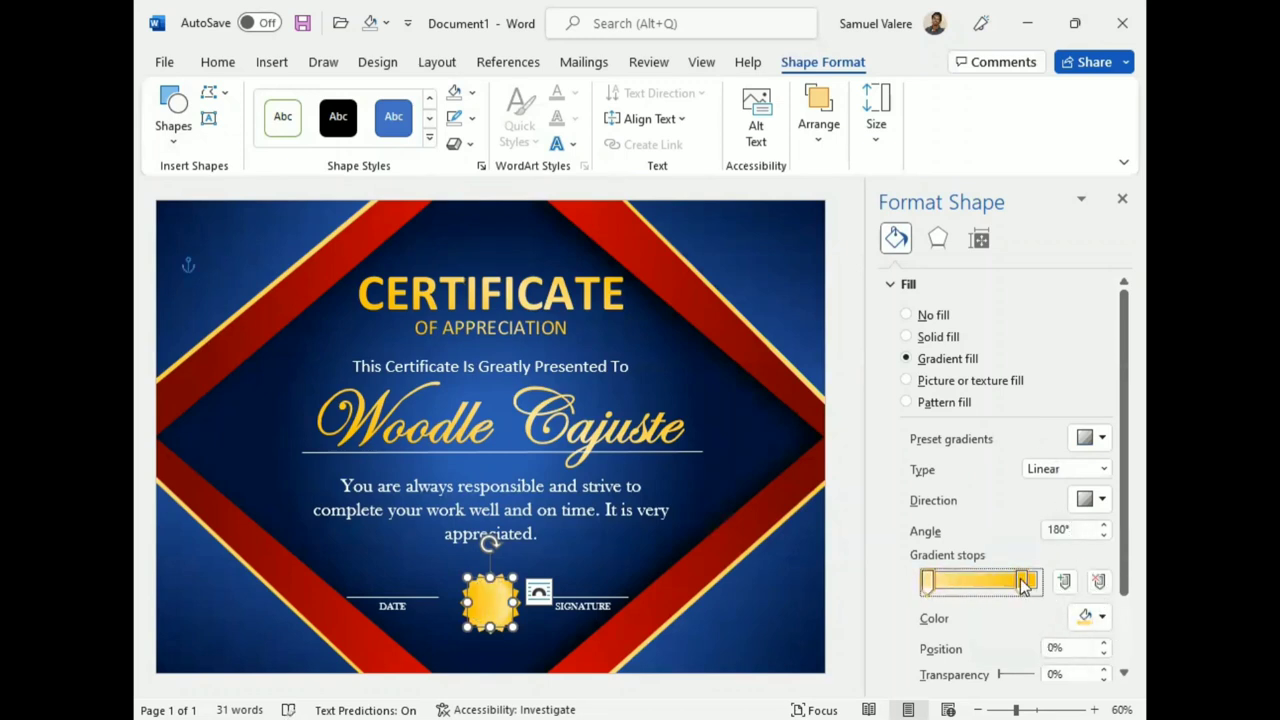
left_click_drag(1024, 585, 1053, 590)
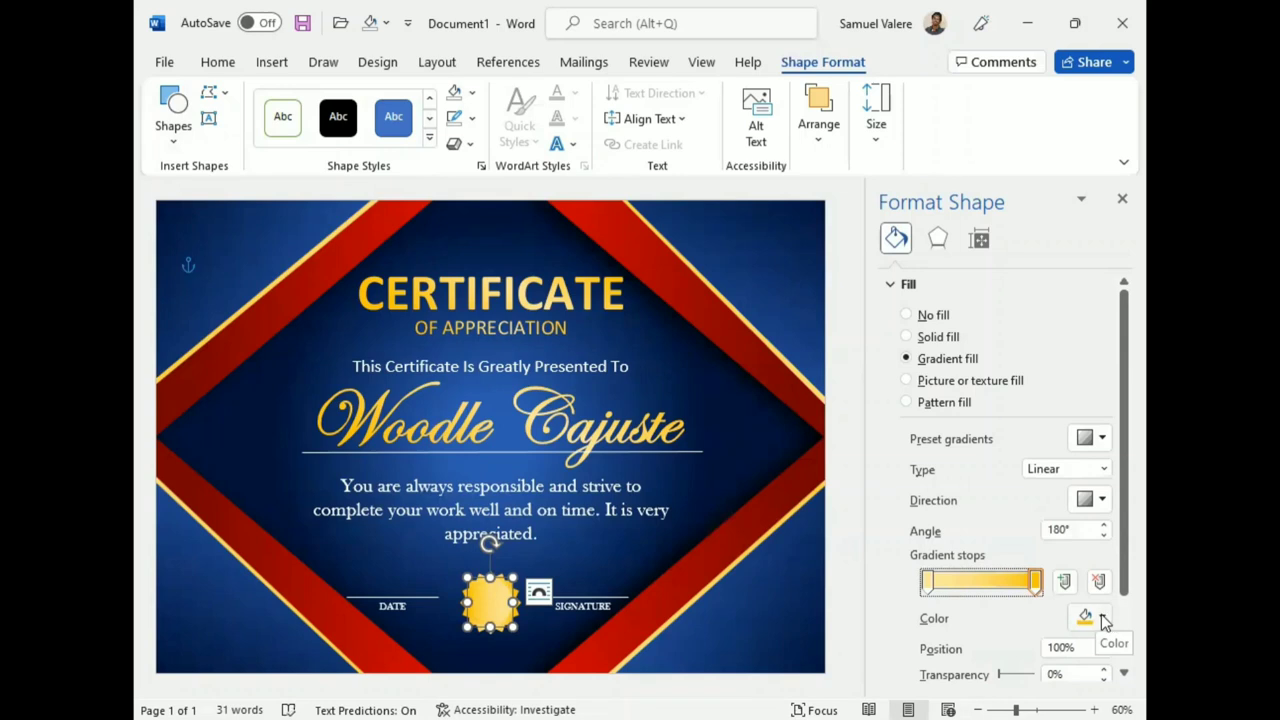
left_click_drag(1035, 585, 1003, 586)
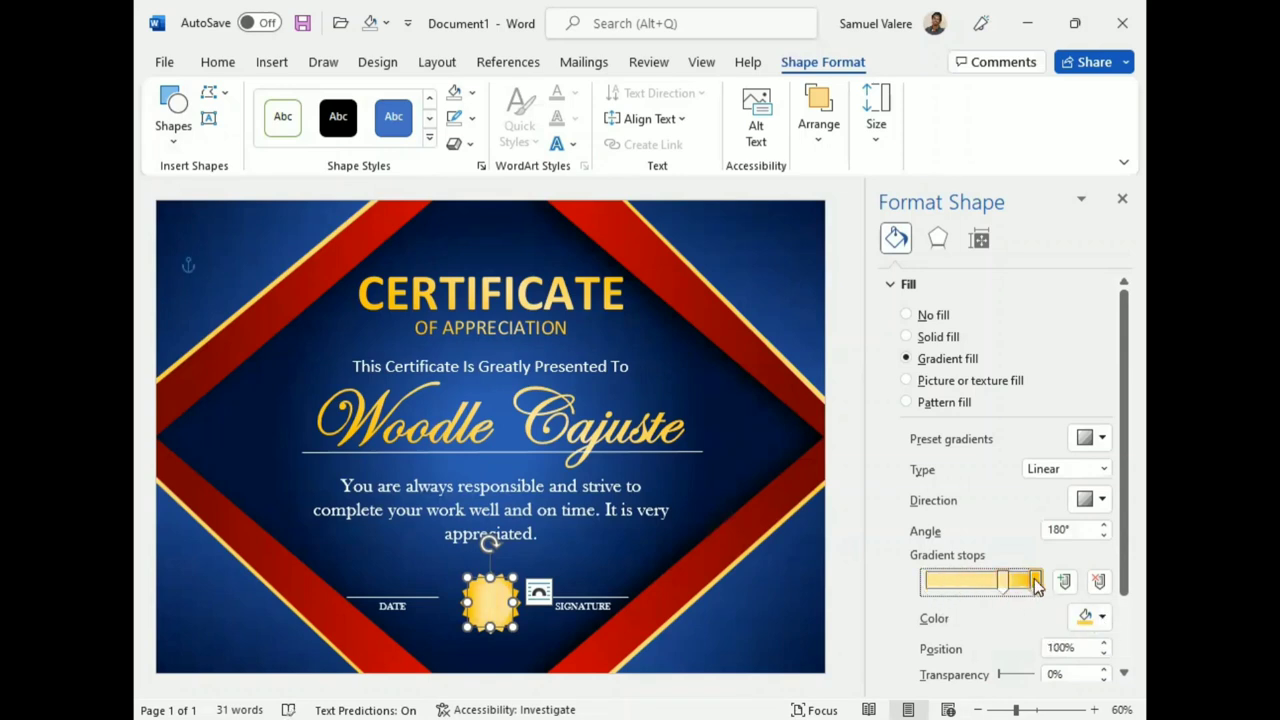
left_click(927, 585)
left_click(1105, 622)
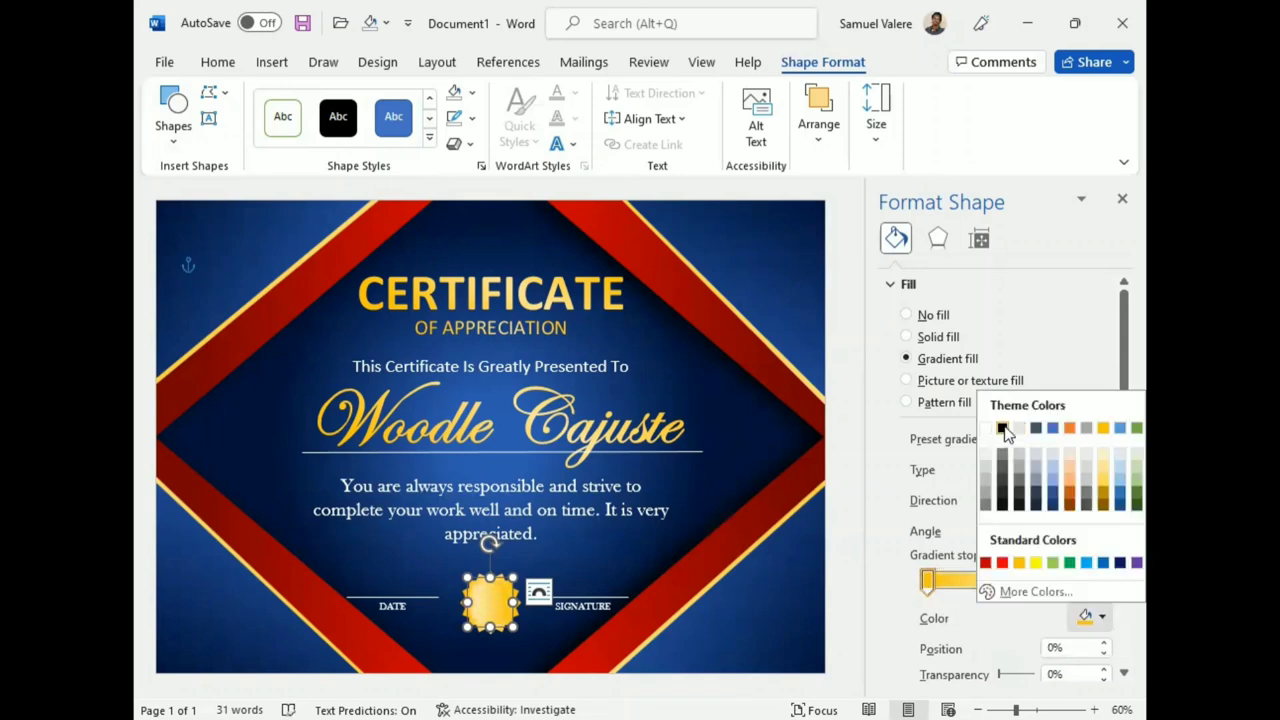
left_click(1008, 432)
left_click(1105, 622)
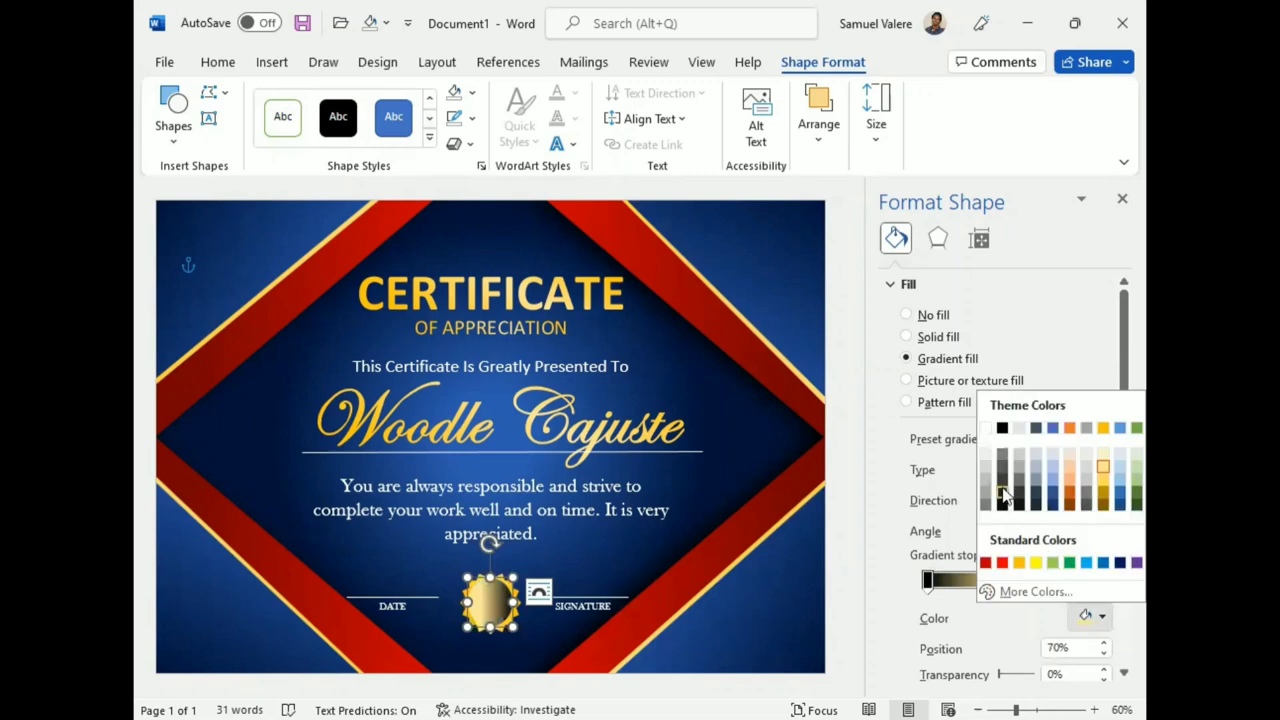
left_click(1008, 498)
left_click_drag(1002, 585, 1013, 586)
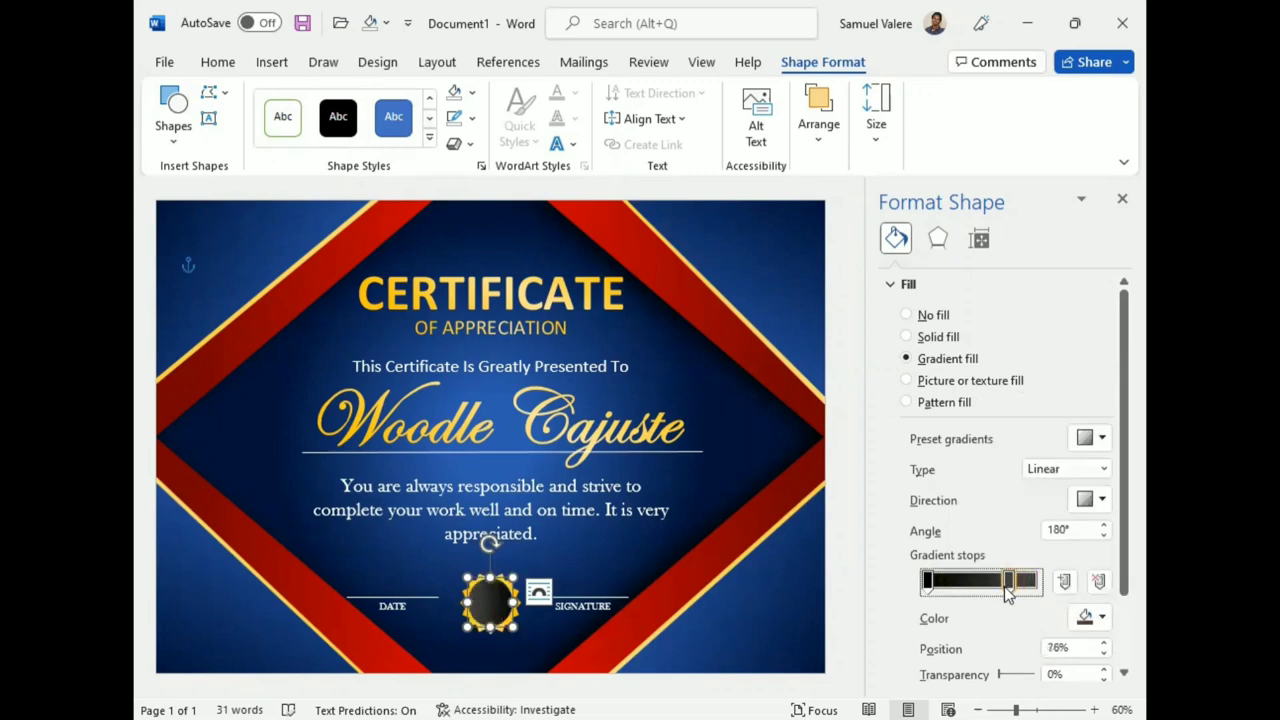
Add a text box reading 2023 on the seal and select the year.
left_click(208, 118)
key("Escape")
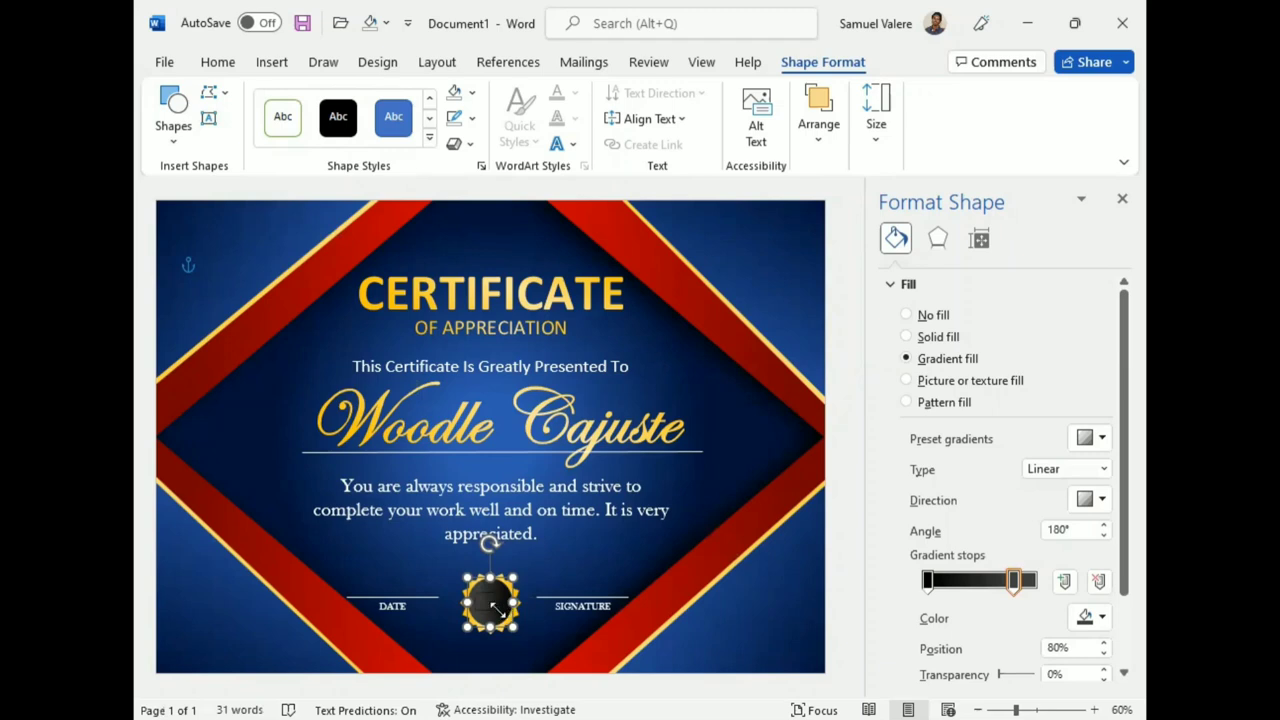
left_click(493, 605)
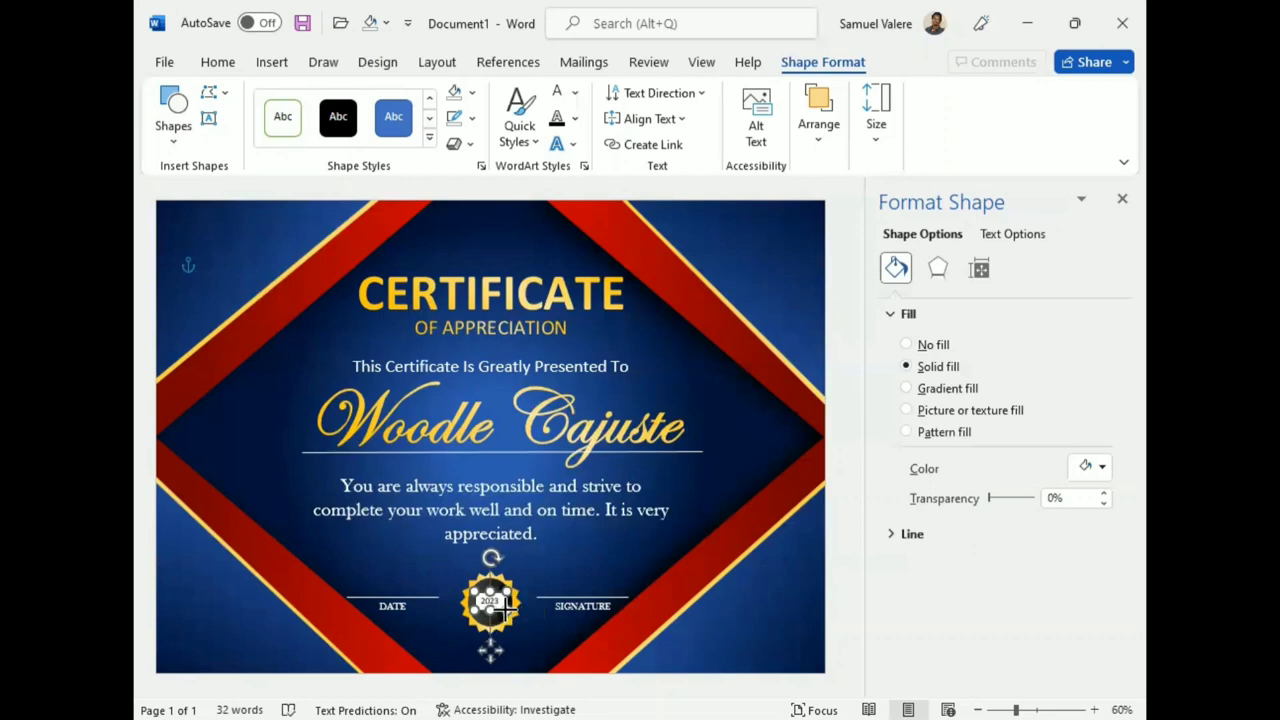
double_click(496, 603)
mouse_move(505, 612)
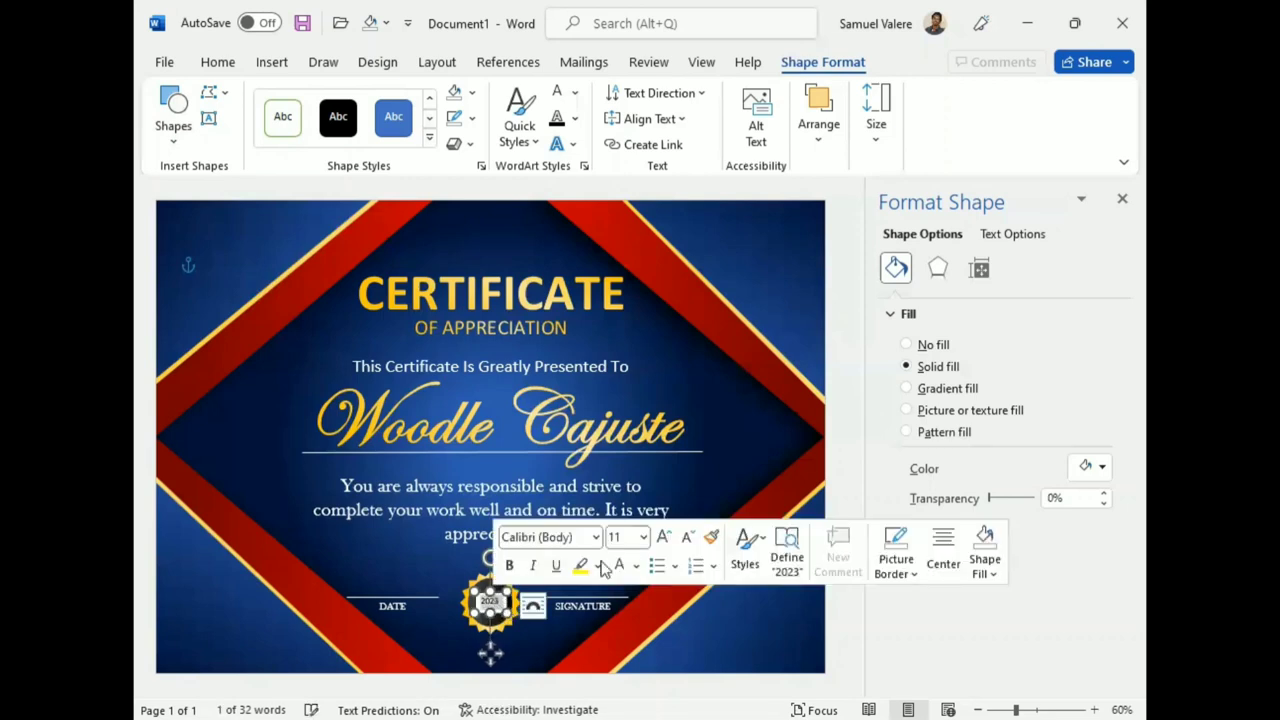
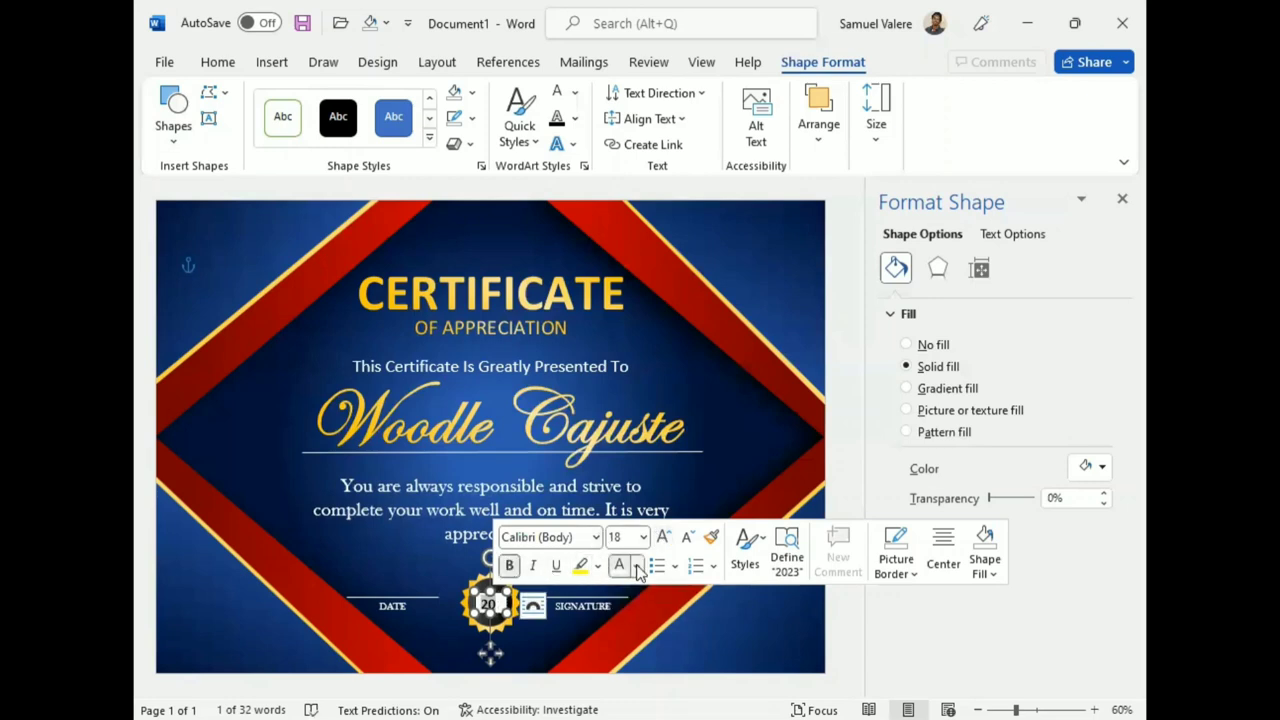
Colour the 2023 text orange and give its text box no outline and no fill.
left_click(636, 566)
left_click(655, 481)
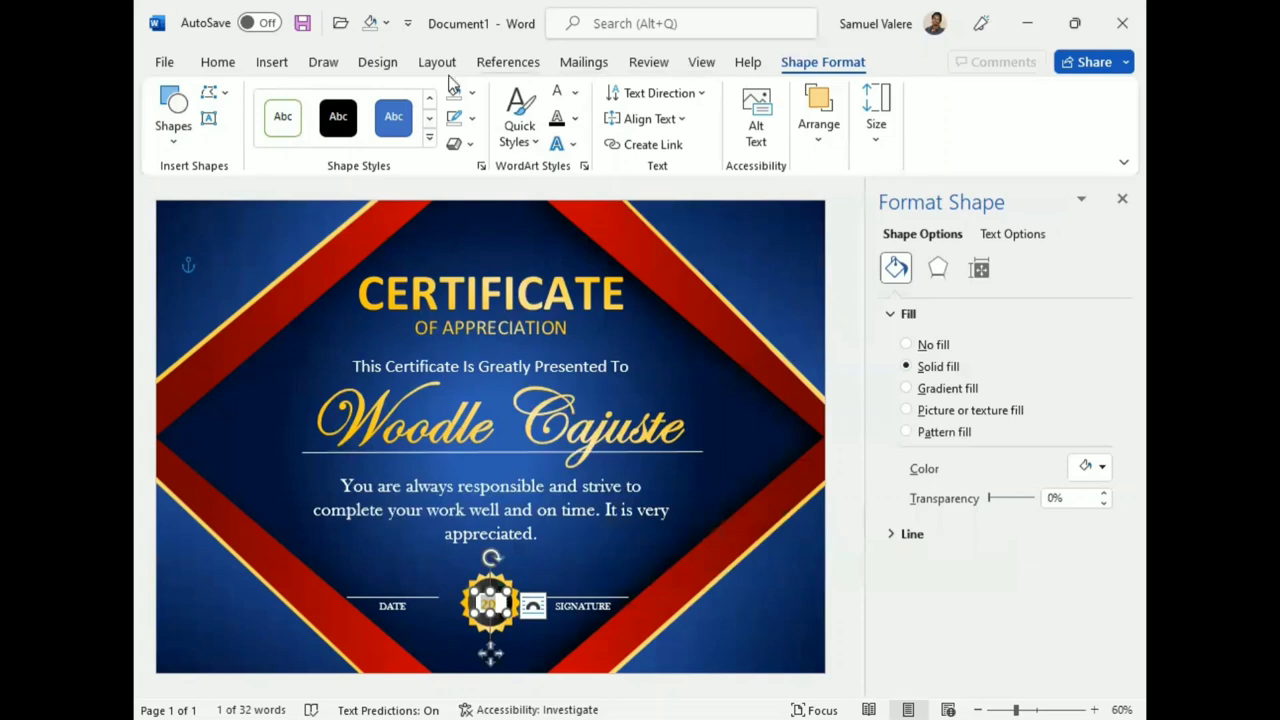
left_click(462, 117)
left_click(466, 338)
left_click(462, 92)
left_click(467, 313)
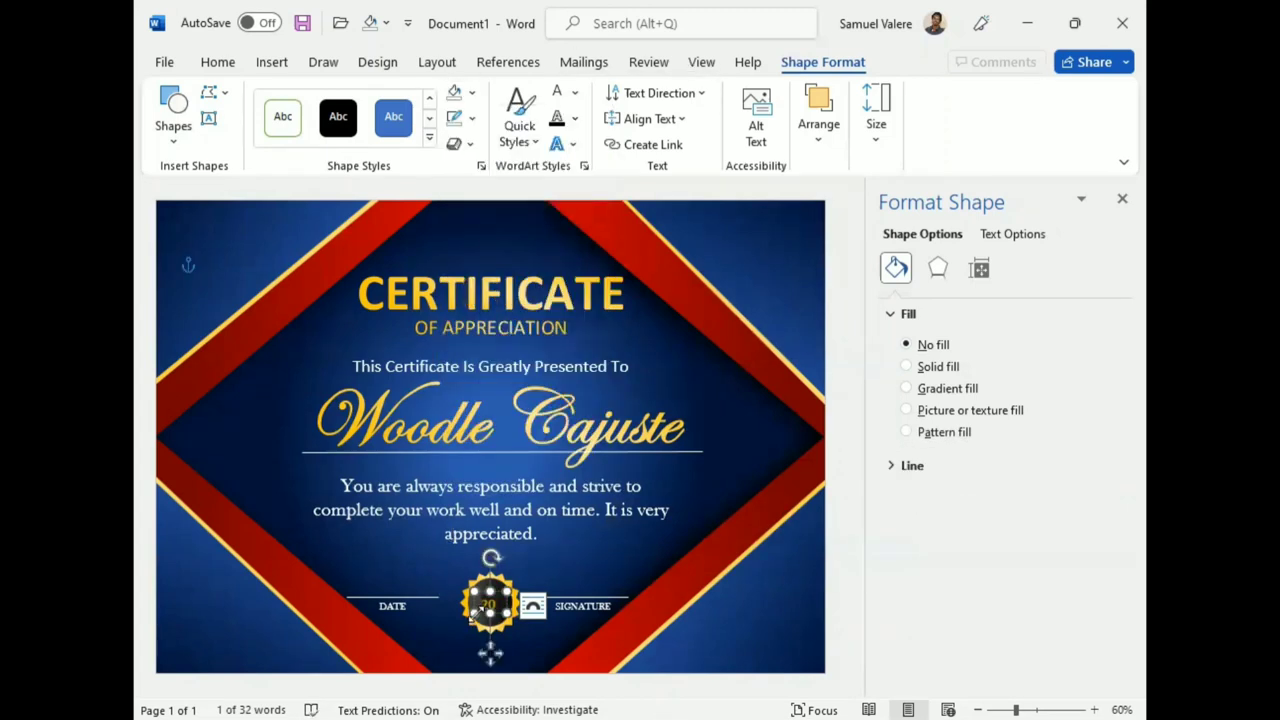
Nudge the 2023 text box onto the gold seal between DATE and SIGNATURE.
left_click_drag(491, 608, 487, 614)
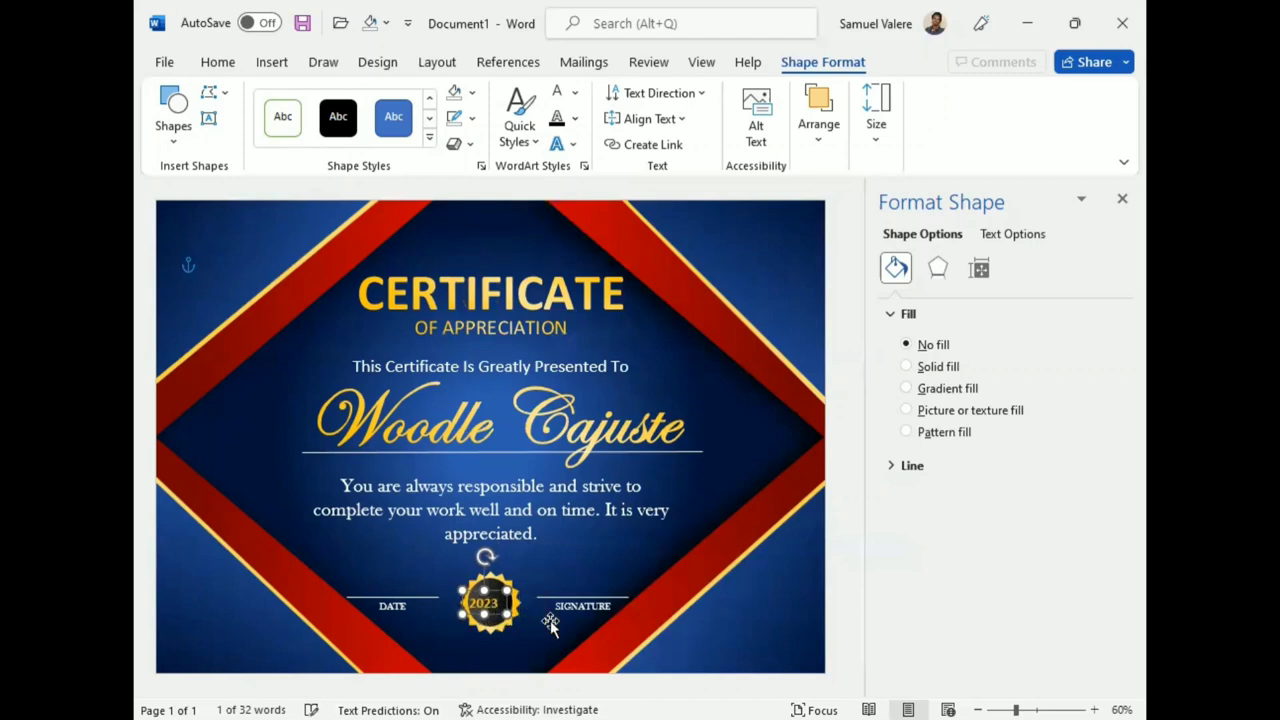
key("Up")
key("Up")
key("Right")
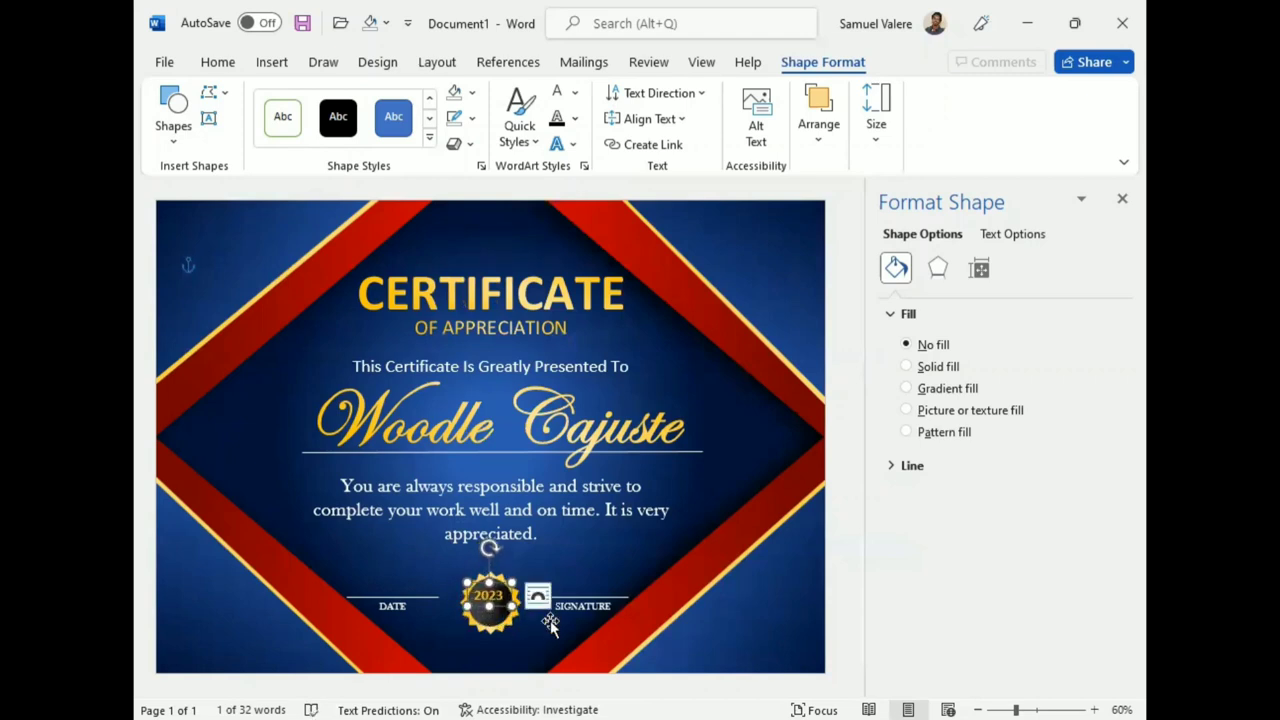
mouse_move(498, 604)
left_mouse_down()
mouse_move(507, 617)
mouse_move(487, 615)
left_mouse_up()
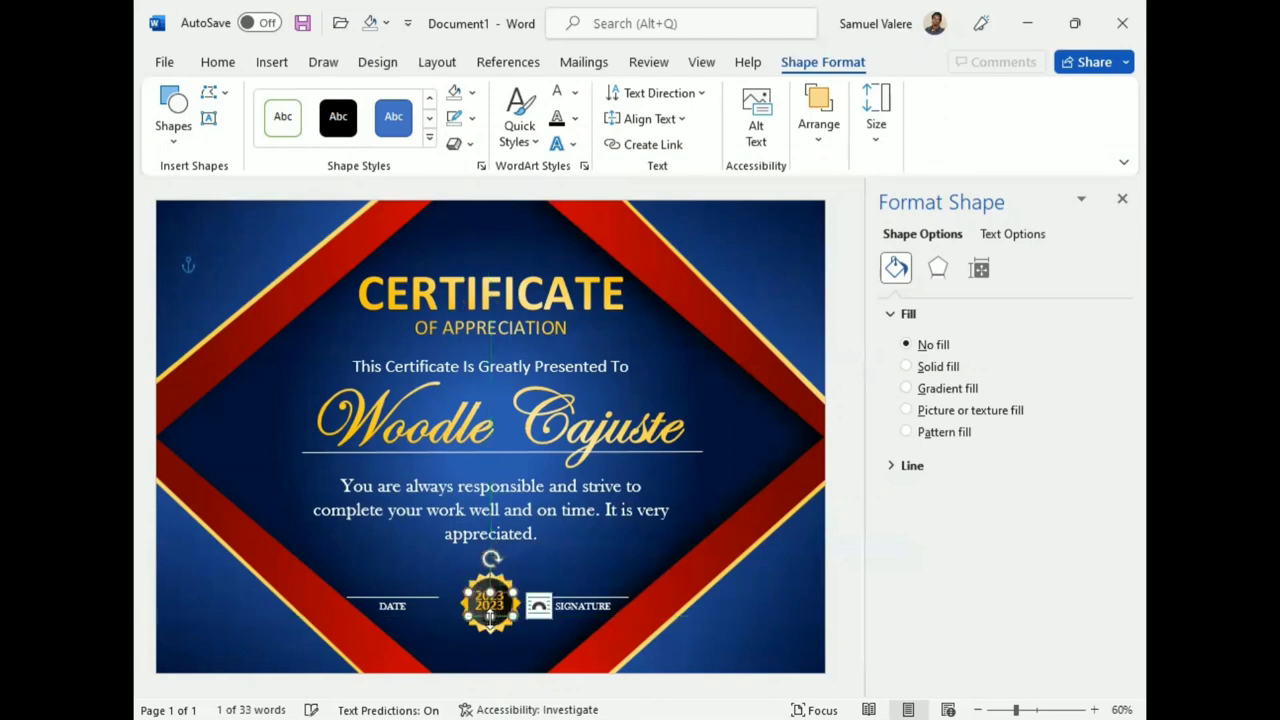
Add the word 'award' to the seal and set its font to Baskerville Old Face.
double_click(490, 608)
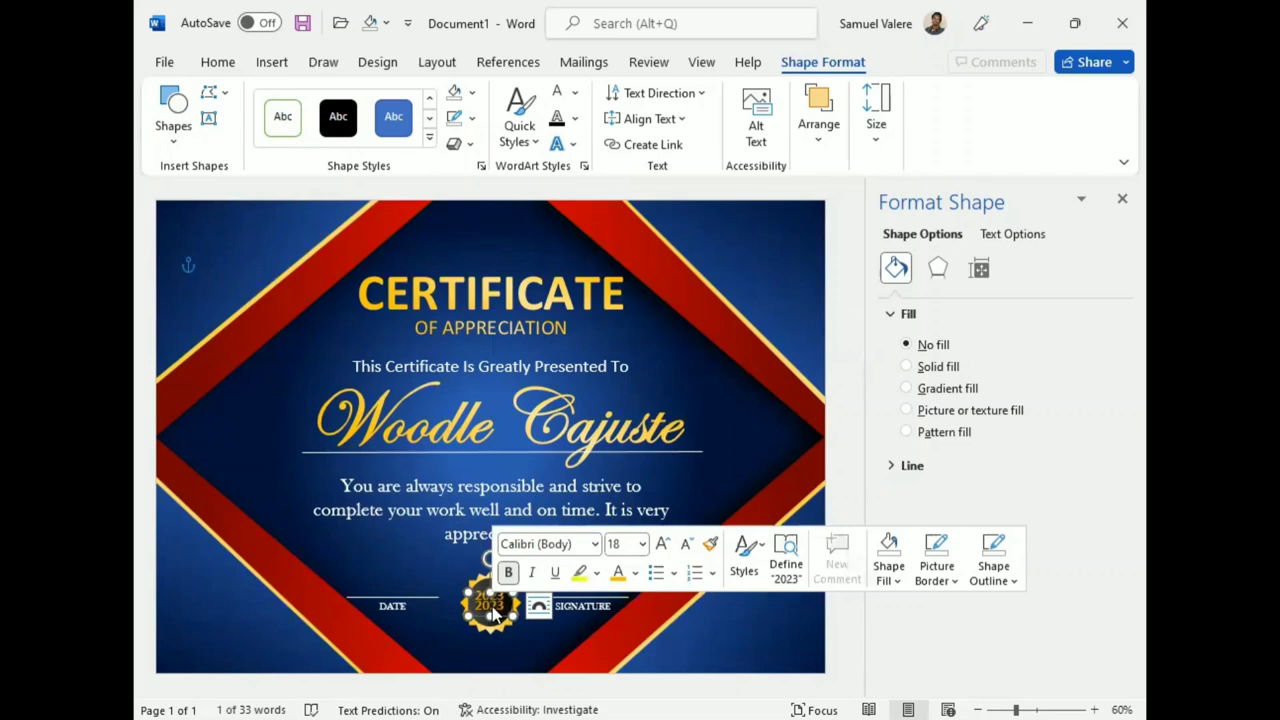
type("awar")
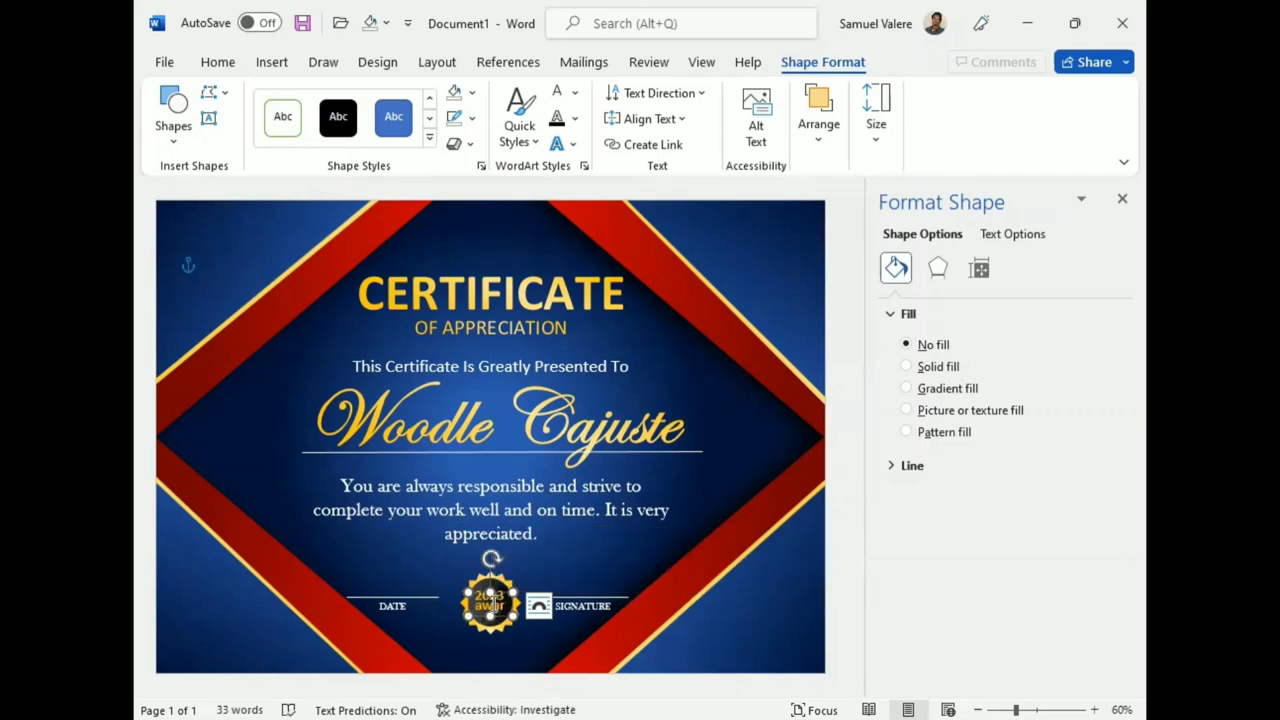
double_click(490, 596)
left_click(272, 62)
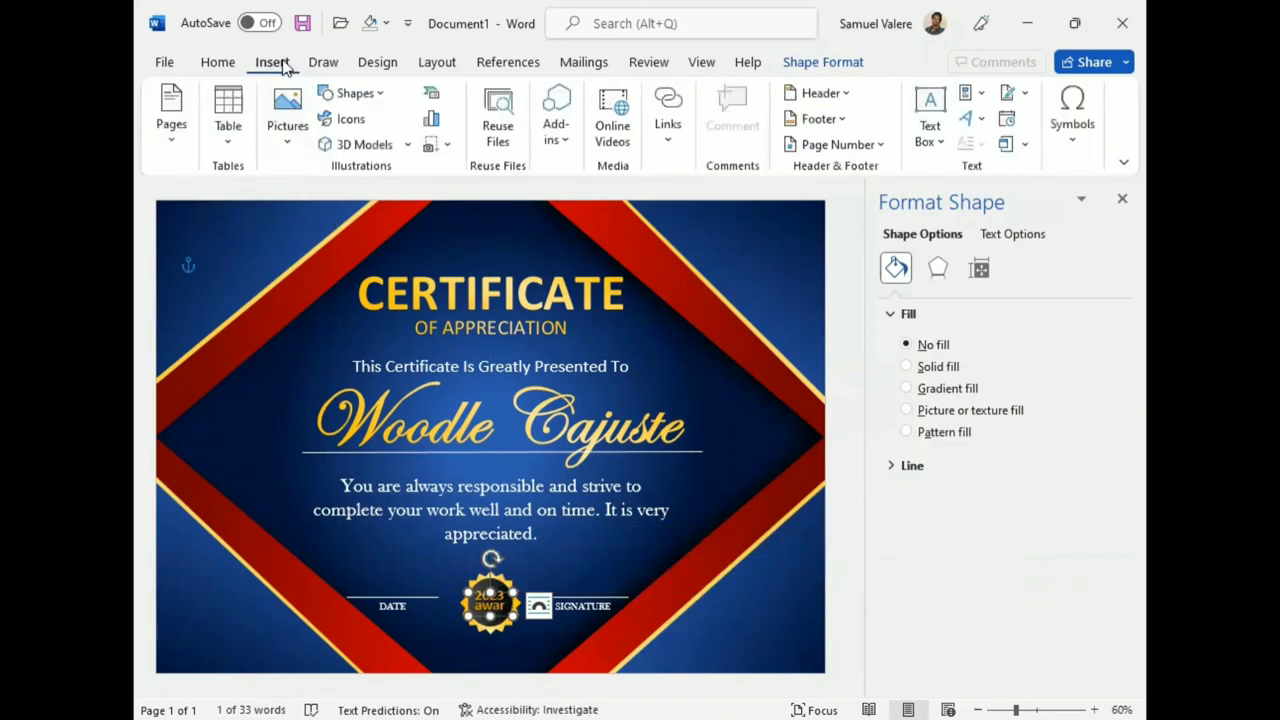
left_click(218, 62)
left_click(376, 93)
type("Baskerville Old Face")
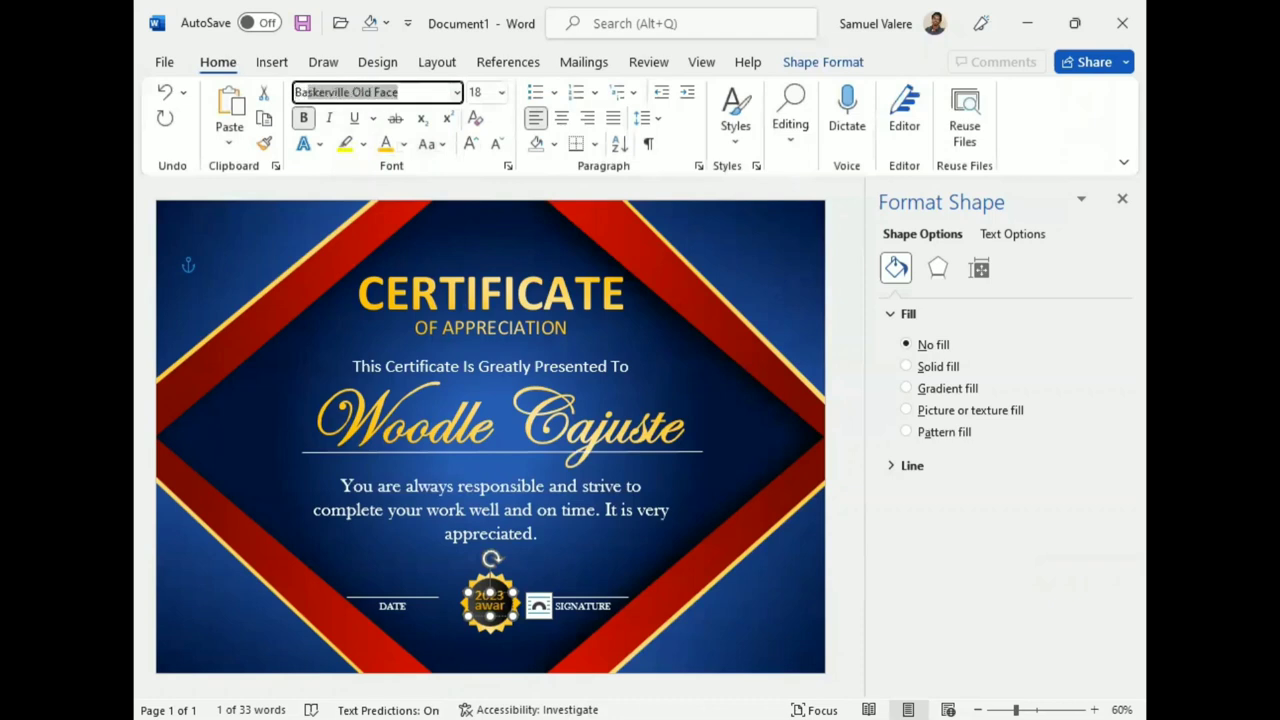
key("Return")
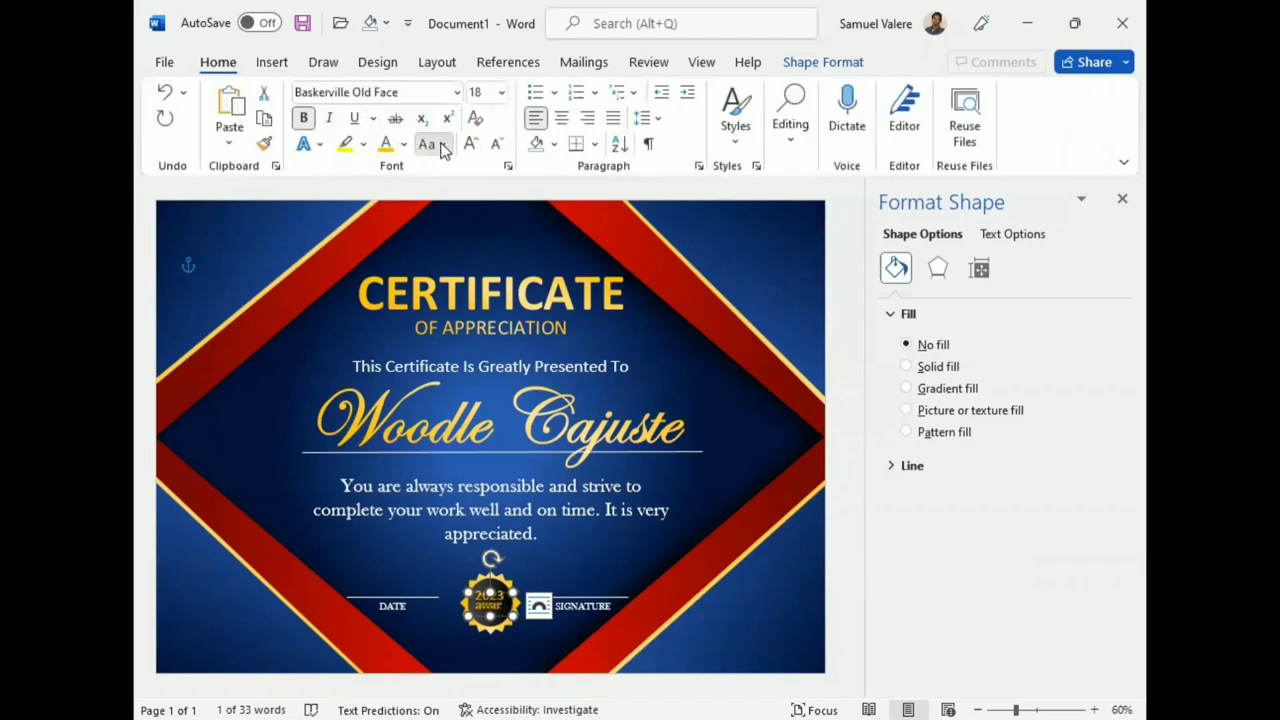
Make the seal text UPPERCASE at 16 pt and resize the box to fit 2023 AWARD.
left_click(432, 143)
left_click(480, 226)
left_click_drag(522, 622, 527, 614)
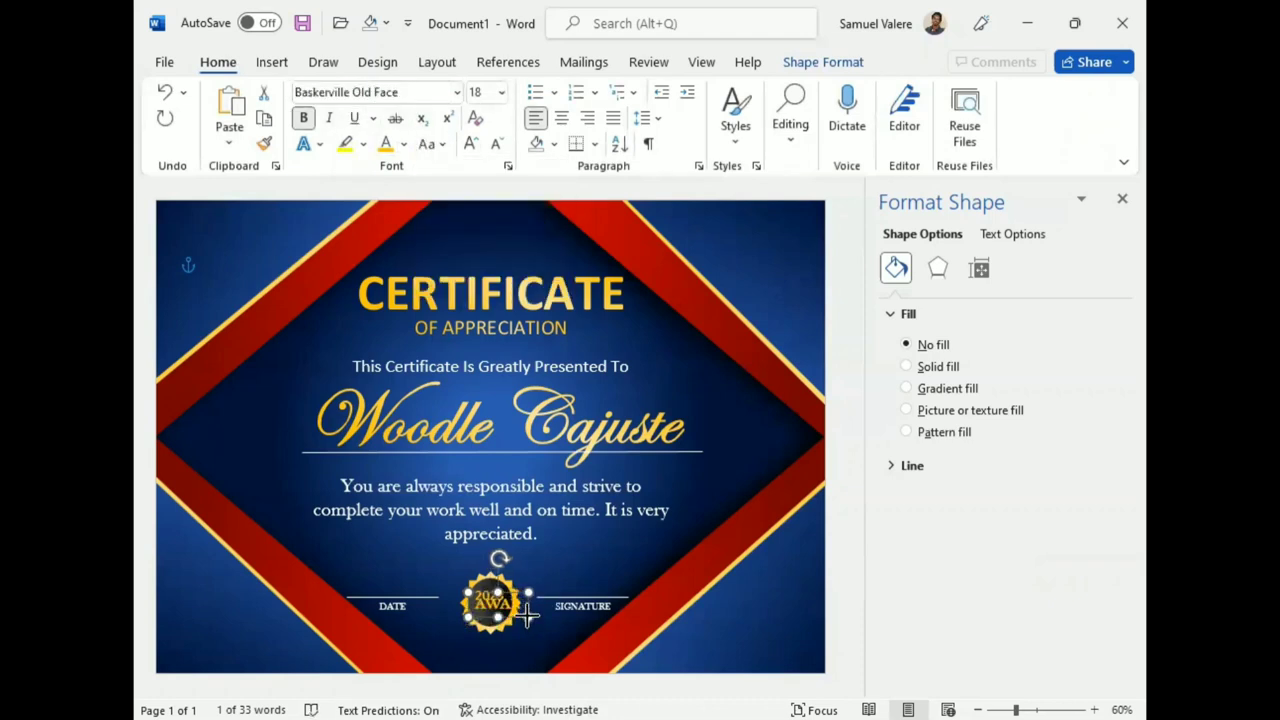
left_click(498, 144)
left_click_drag(510, 620, 507, 626)
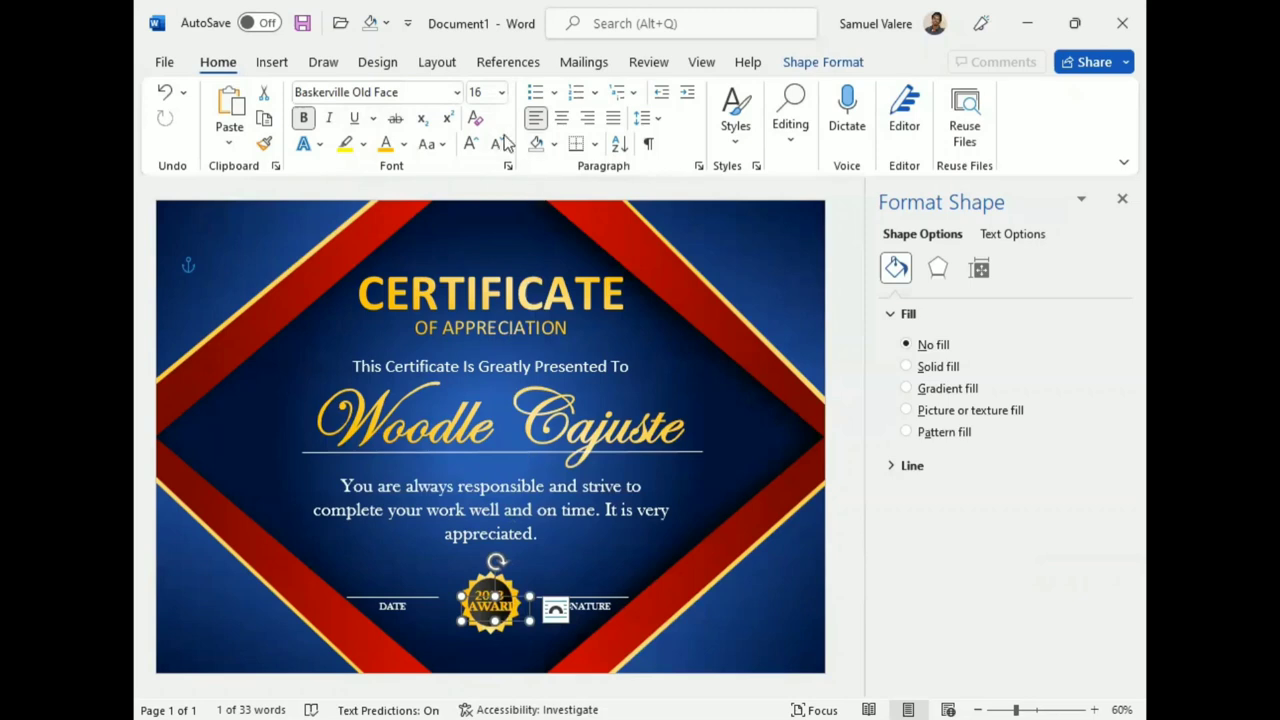
Shrink AWARD to 12 pt and narrow the seal's text box.
double_click(493, 612)
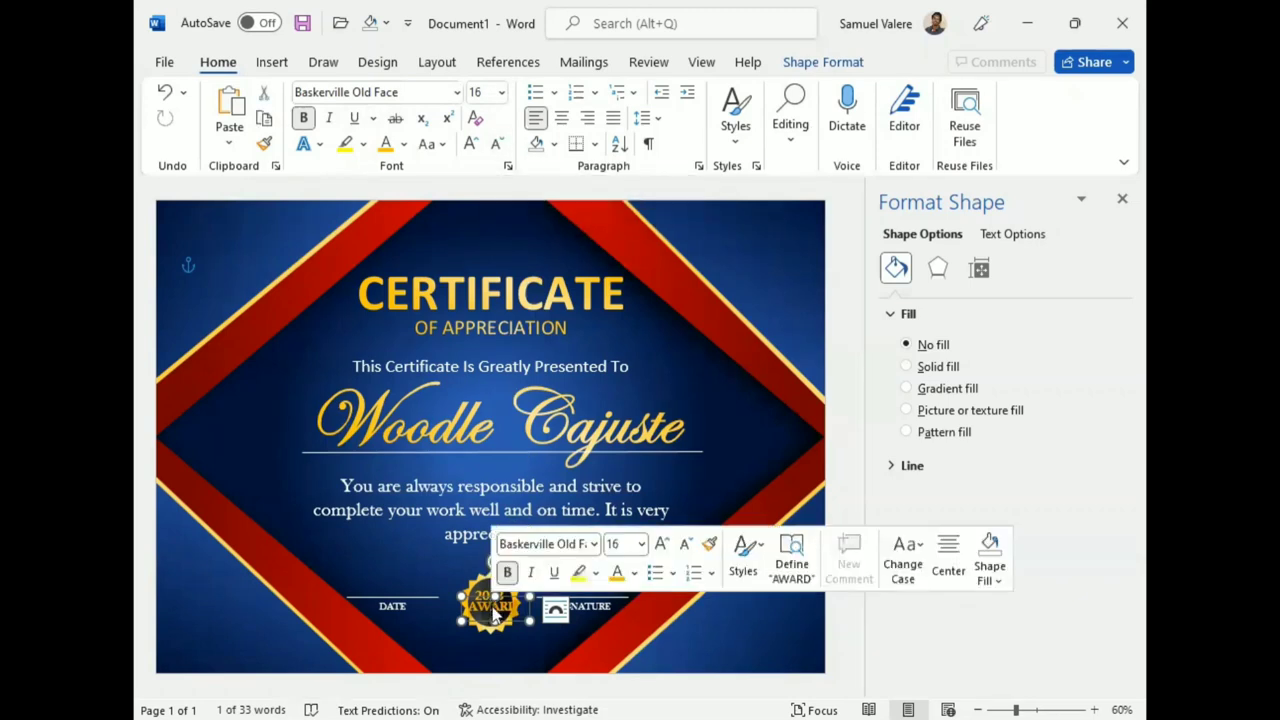
left_click(686, 546)
left_click(686, 546)
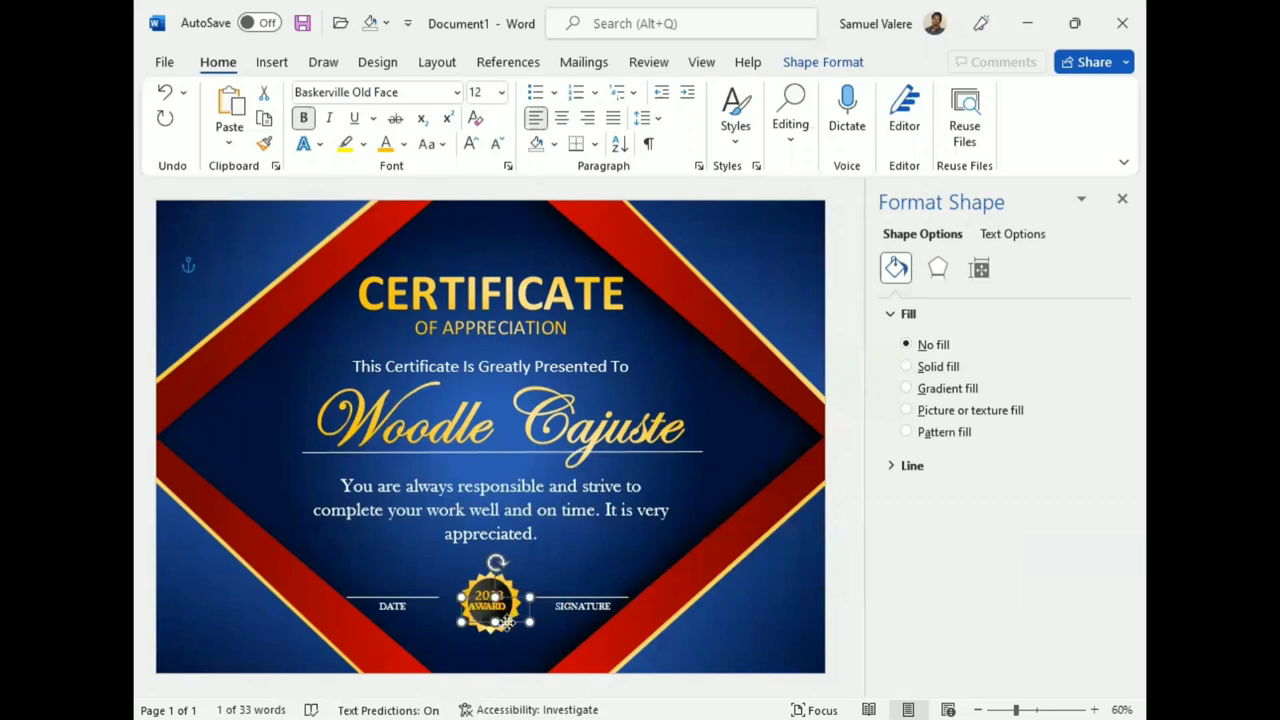
mouse_move(508, 625)
left_mouse_down()
mouse_move(518, 620)
mouse_move(505, 628)
left_mouse_up()
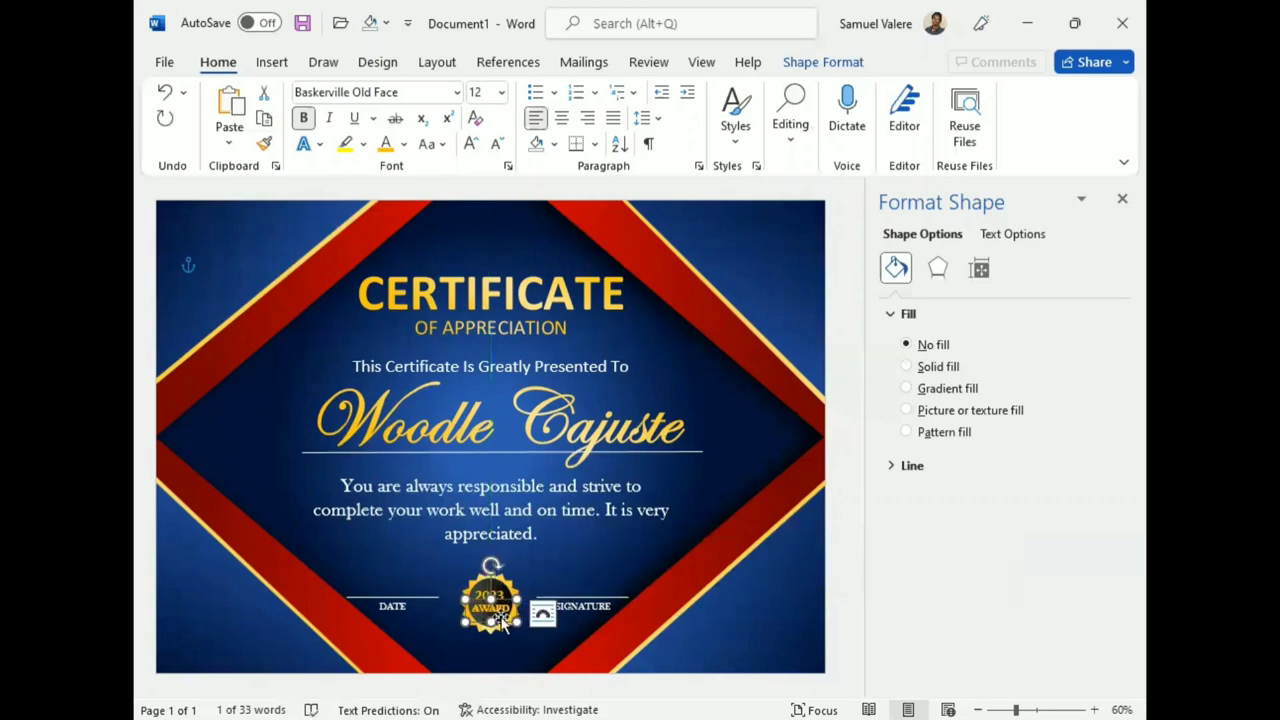
Drag the 2023 AWARD seal to the centre of the page.
left_click(728, 618)
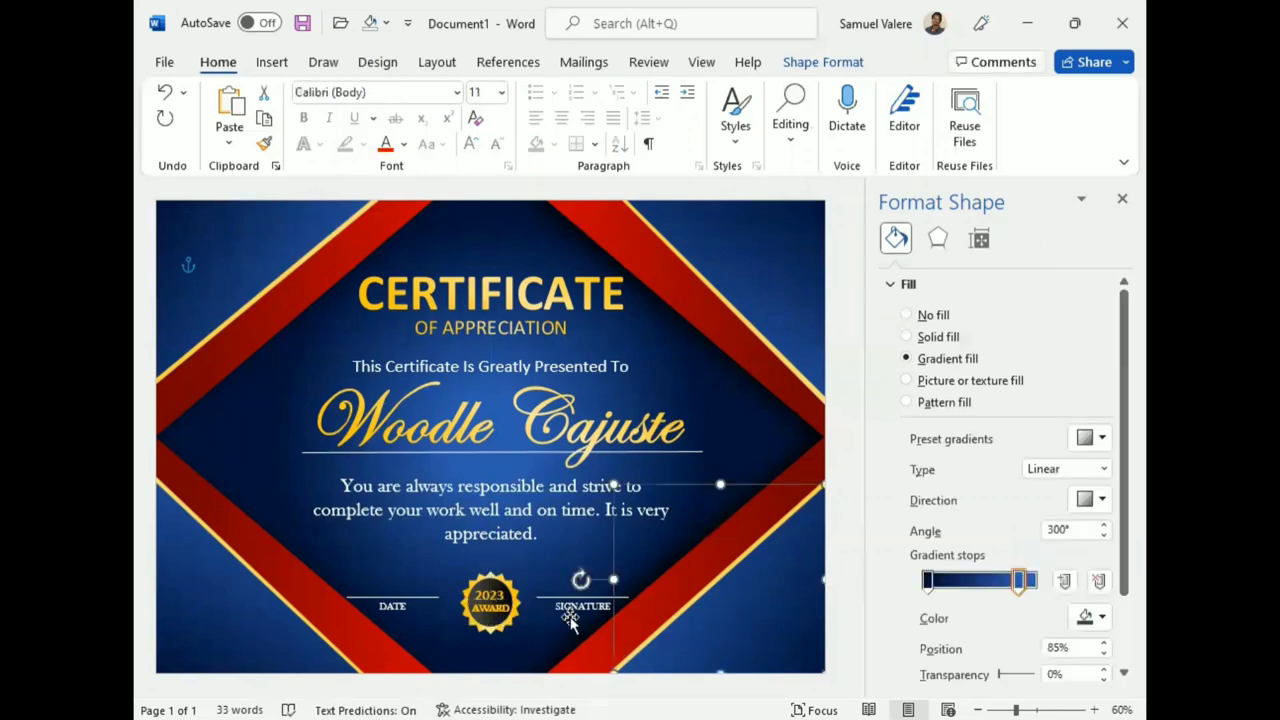
left_click(497, 610)
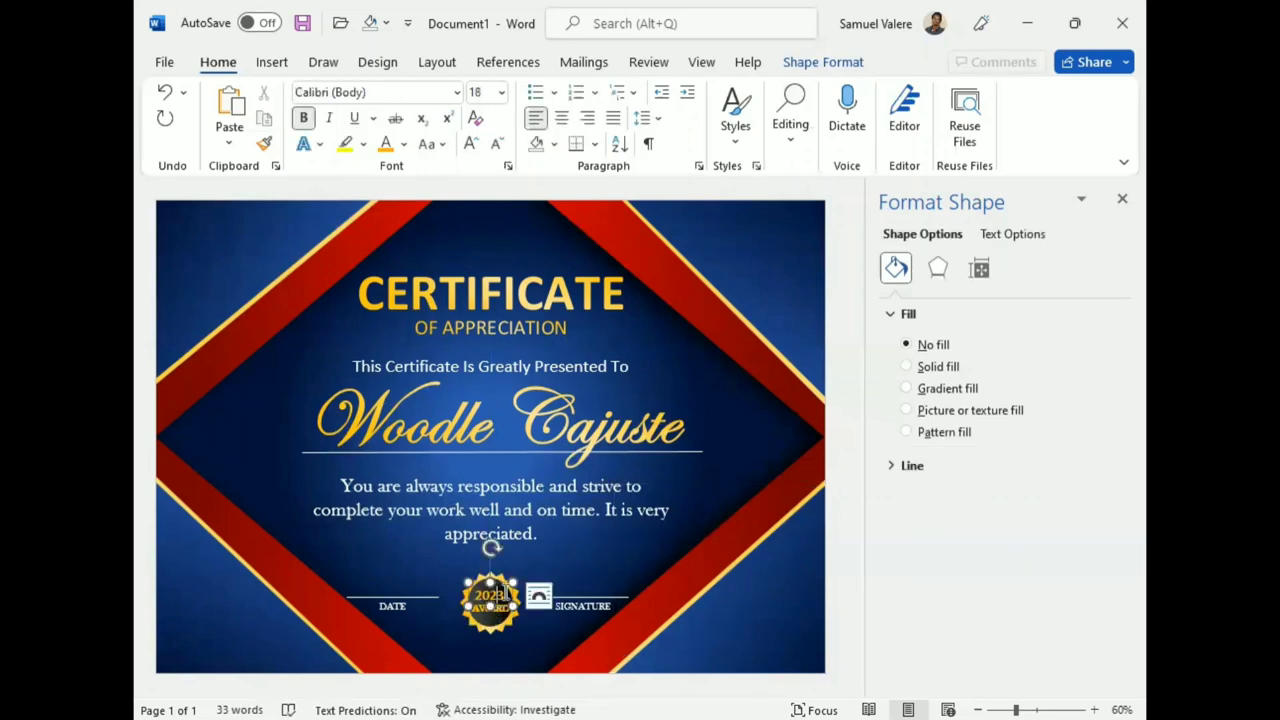
double_click(491, 594)
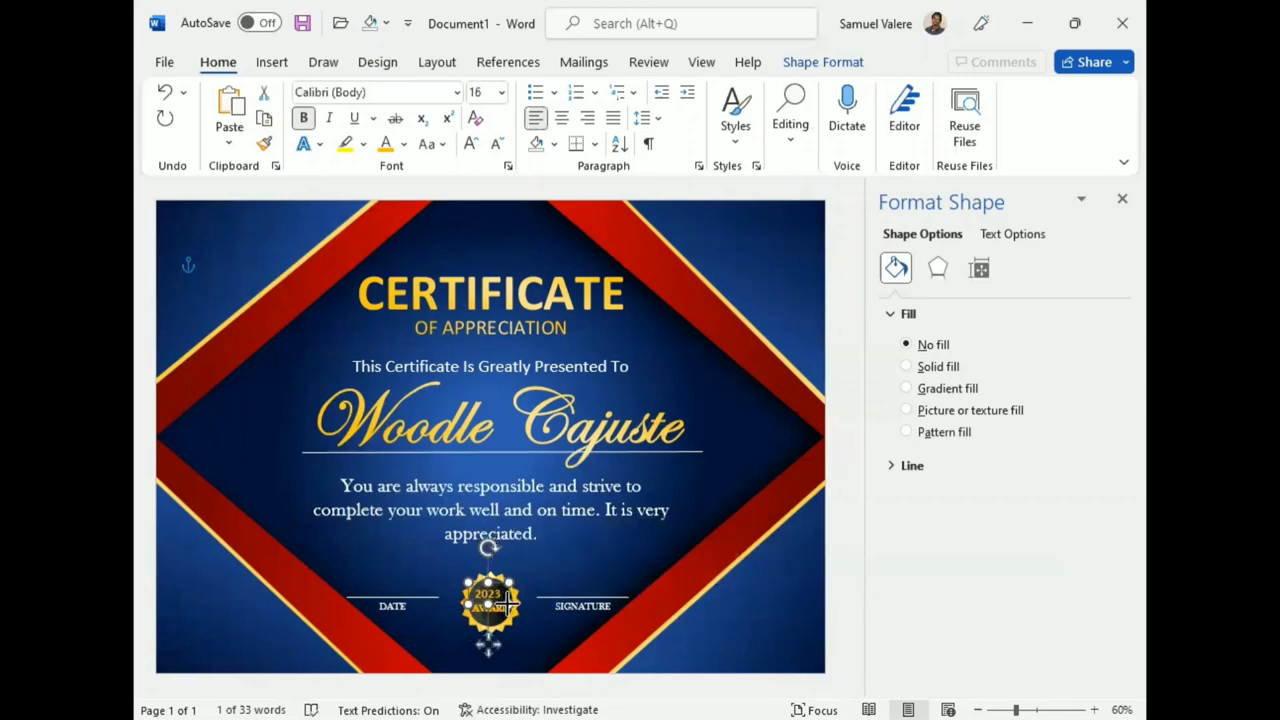
left_click_drag(507, 600, 504, 606)
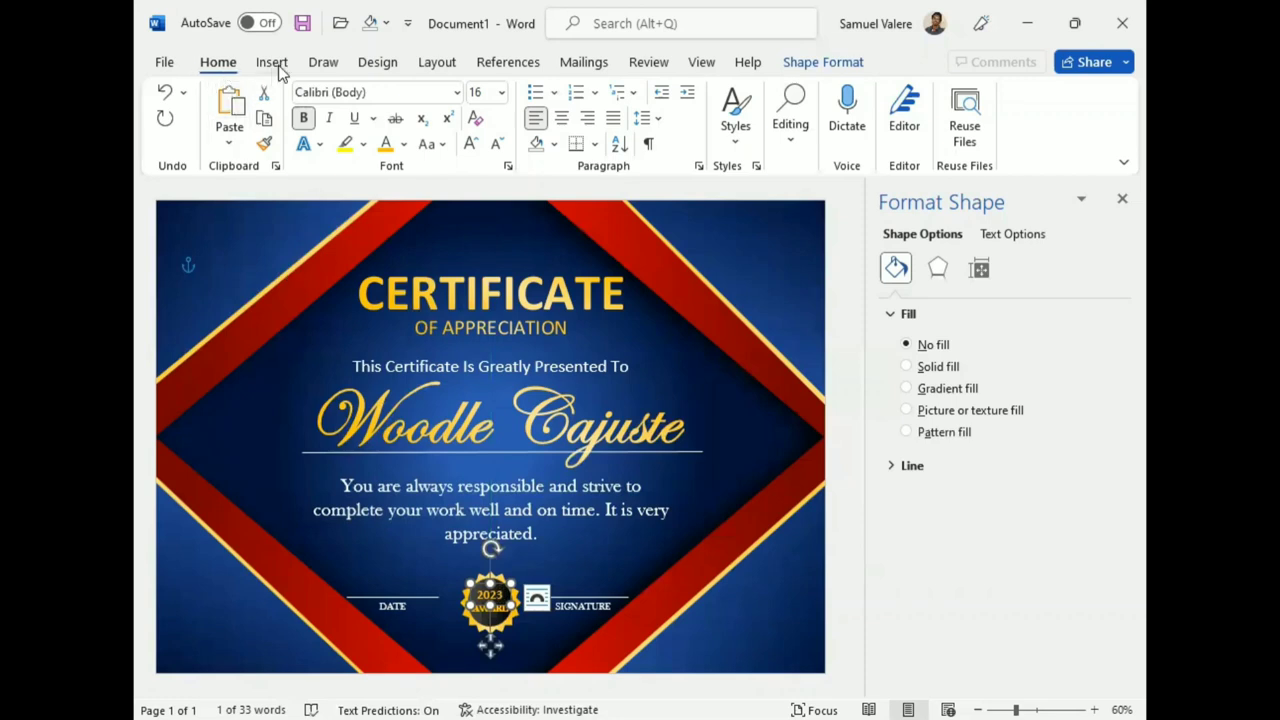
Inspect the seal's gradient fill in the Format Shape pane.
left_click(800, 64)
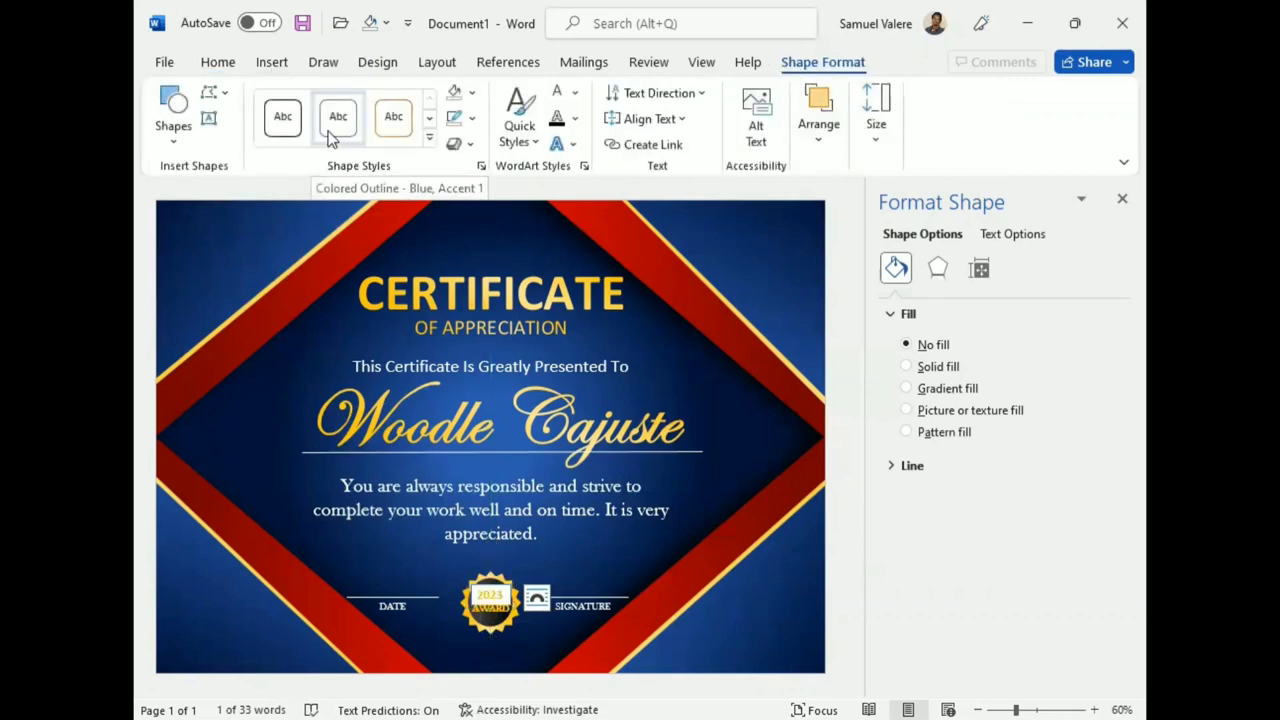
left_click(503, 628)
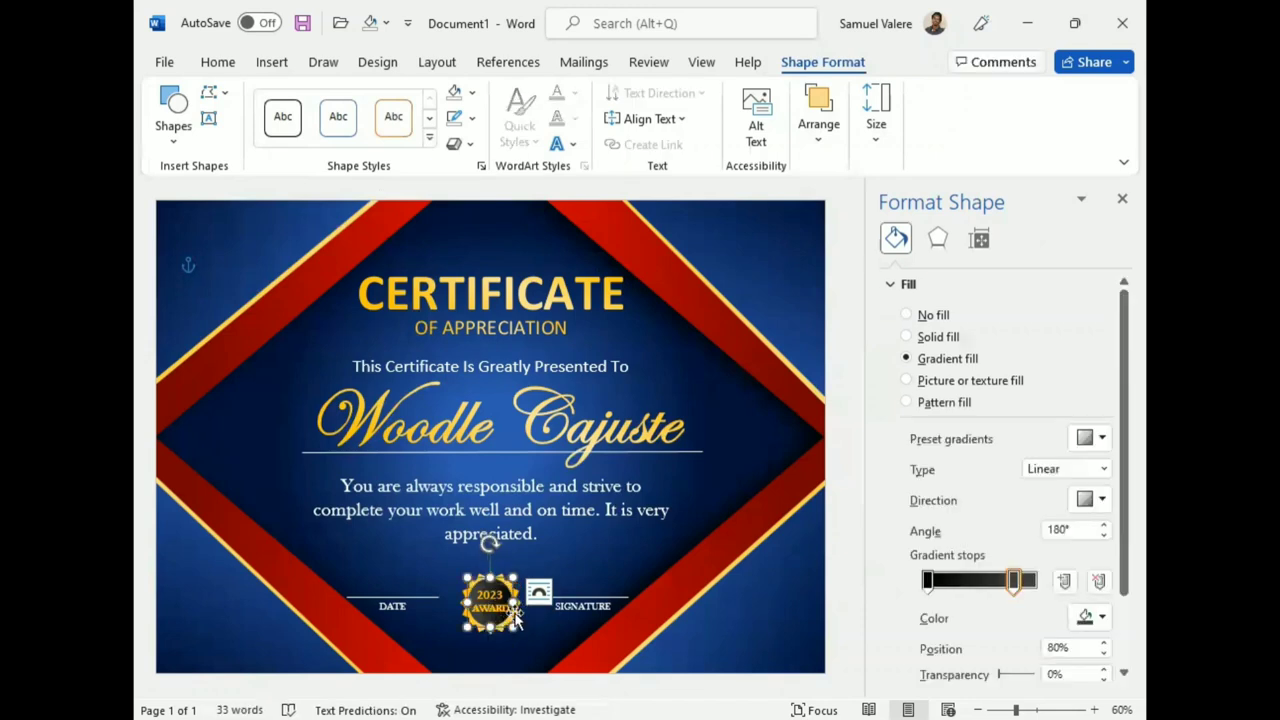
left_click(651, 549)
left_click(591, 412)
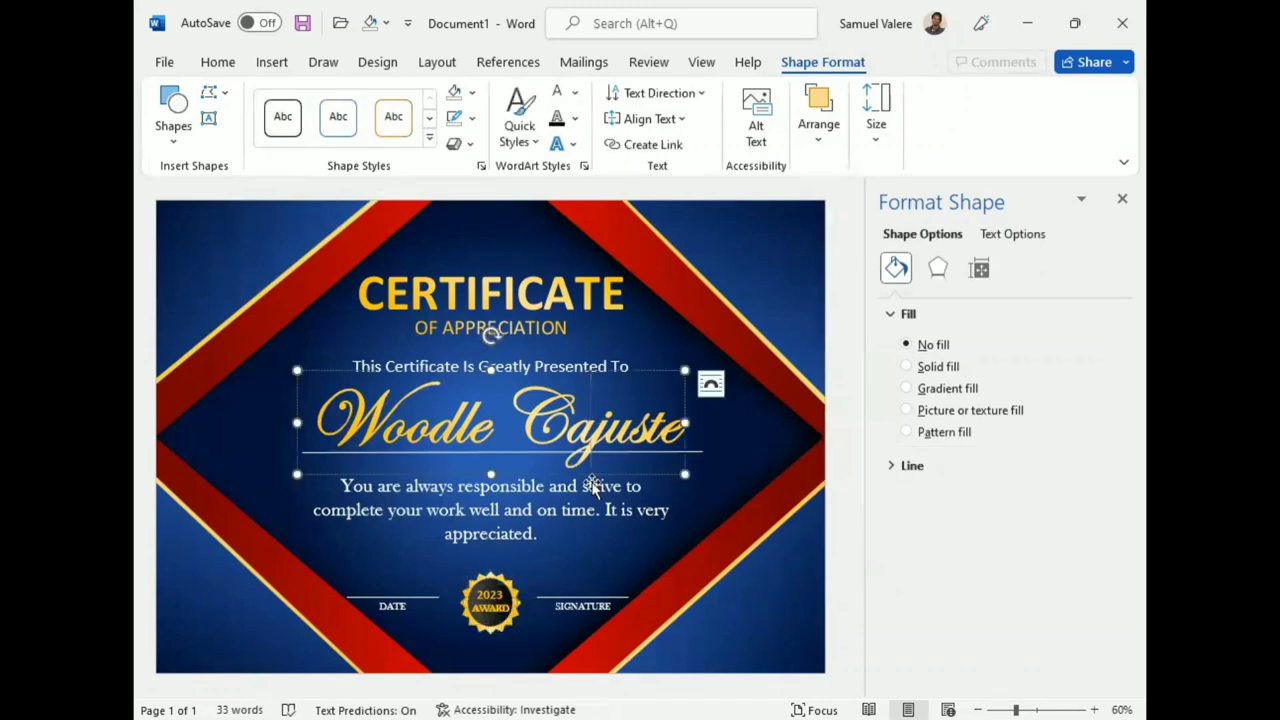
left_click(514, 598)
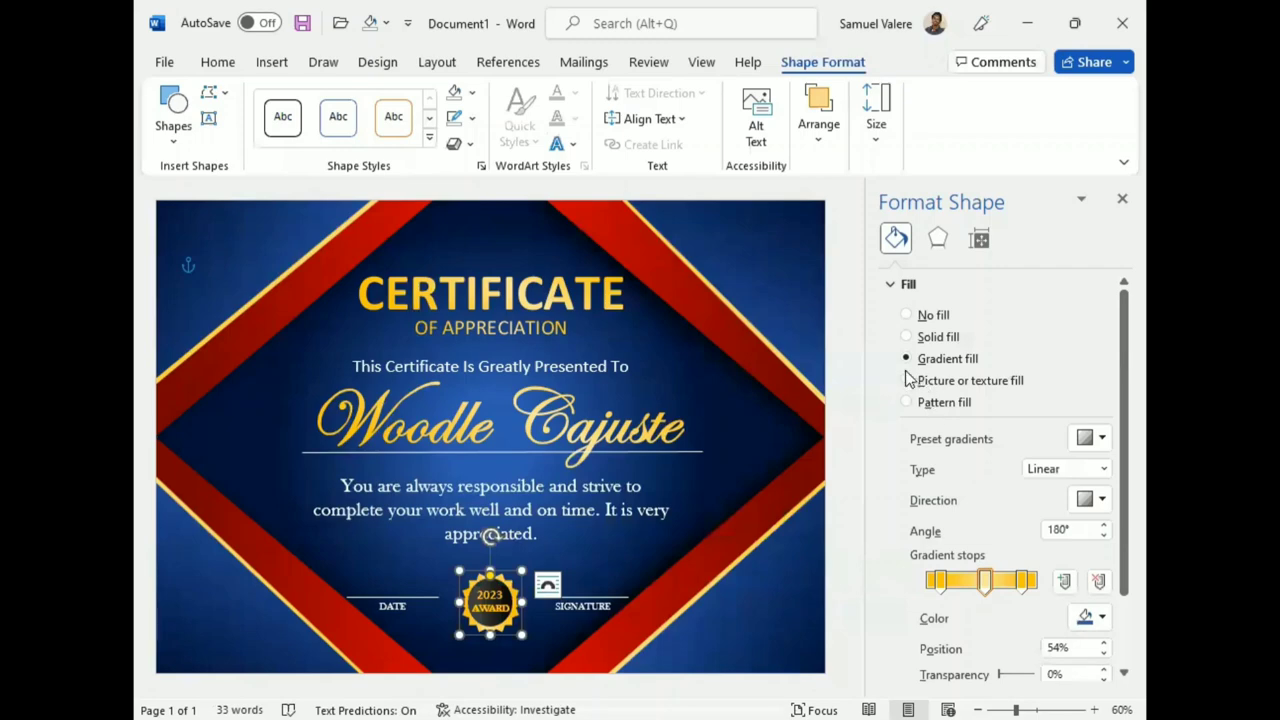
Draw a block arrow below the seal and rotate it upright as a ribbon tail.
left_click(1122, 198)
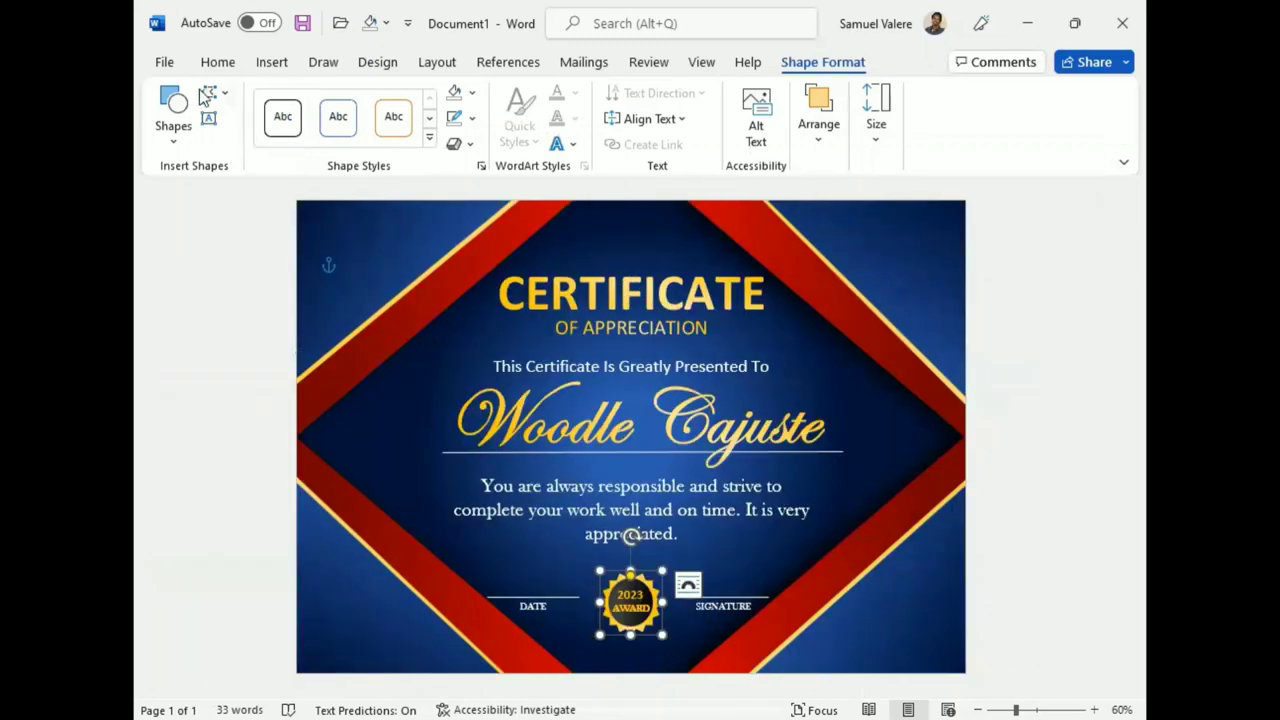
left_click(173, 115)
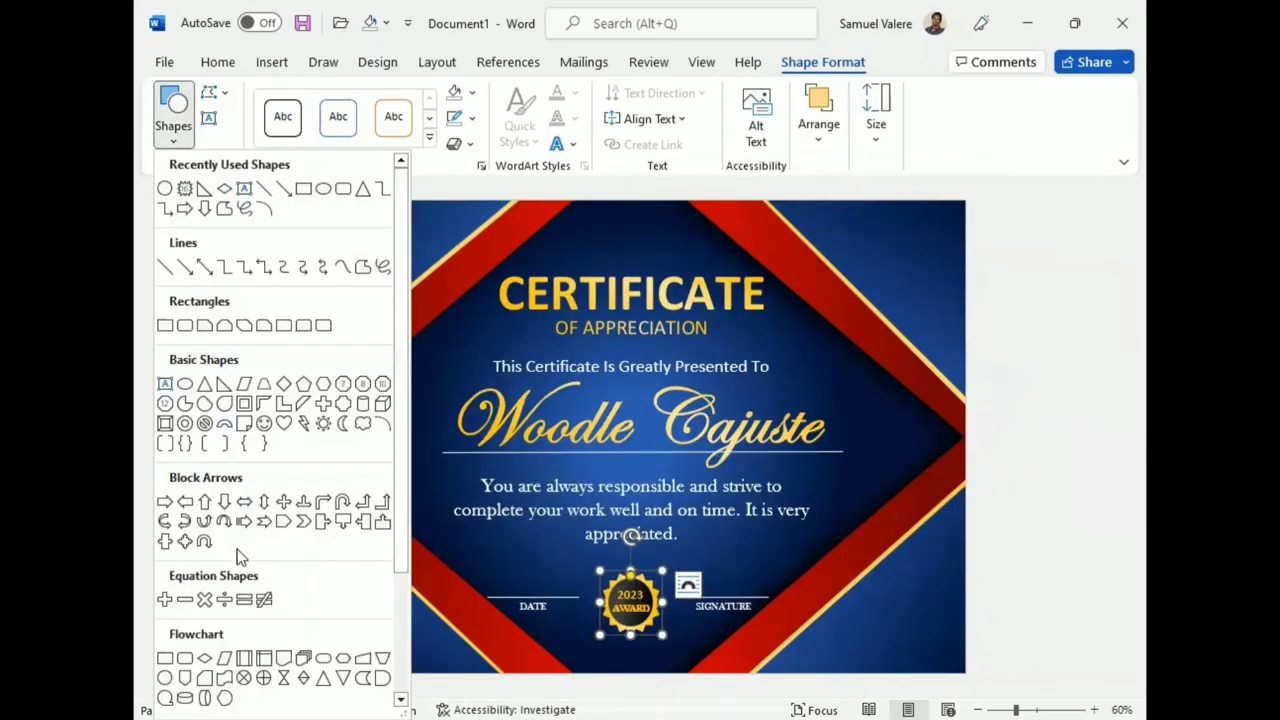
left_click(302, 525)
left_click_drag(580, 602, 636, 636)
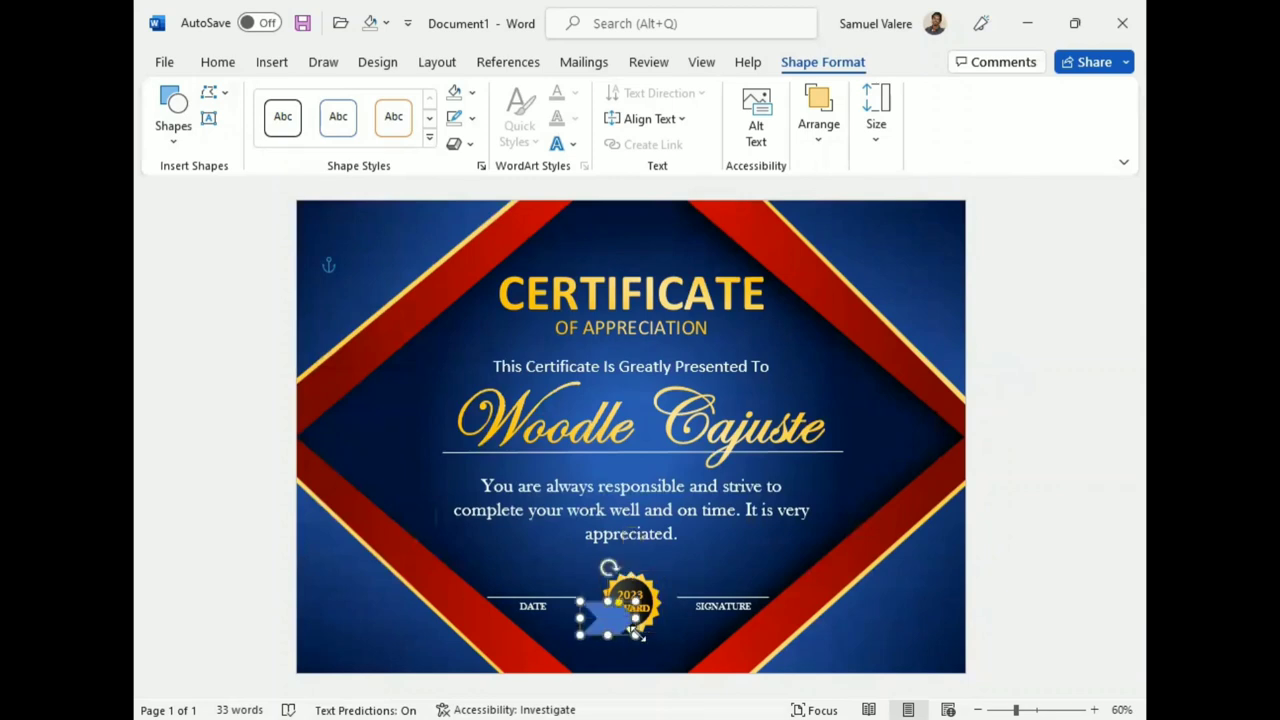
mouse_move(609, 567)
left_mouse_down()
mouse_move(557, 614)
mouse_move(607, 577)
left_mouse_up()
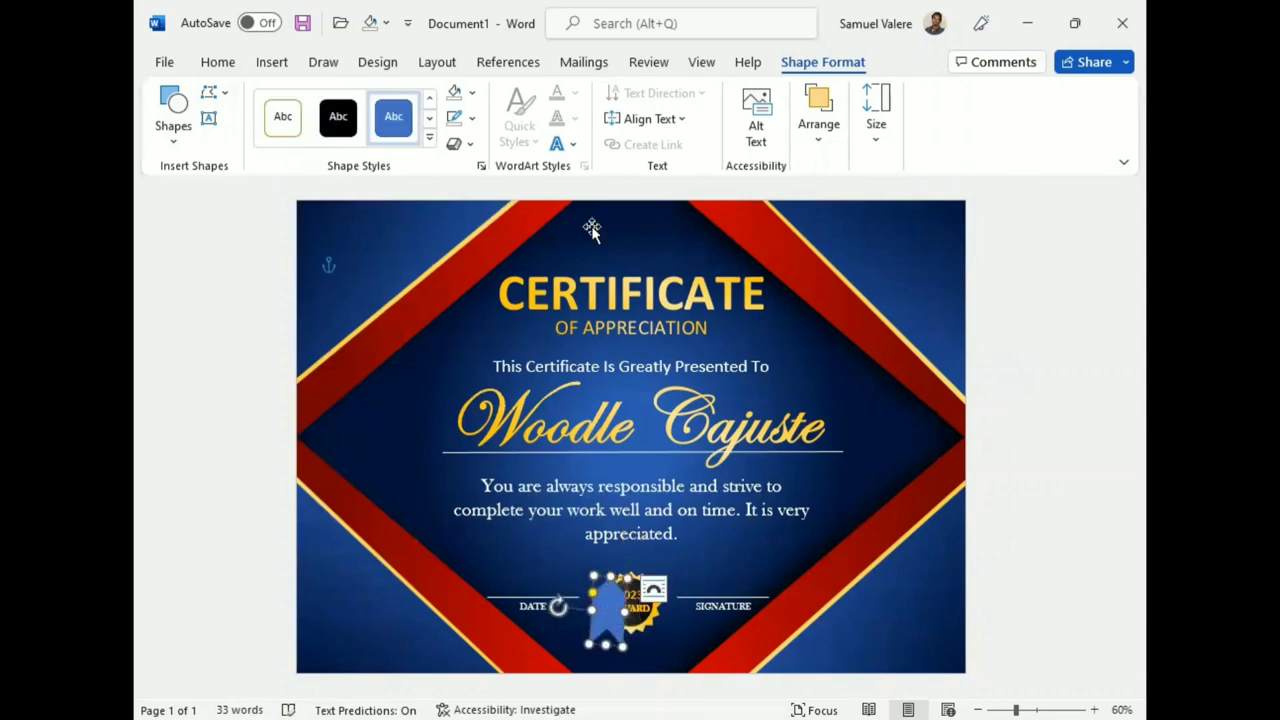
left_click(474, 122)
Give the ribbon tail a gold gradient fill and tilt it to a new angle.
left_click(472, 92)
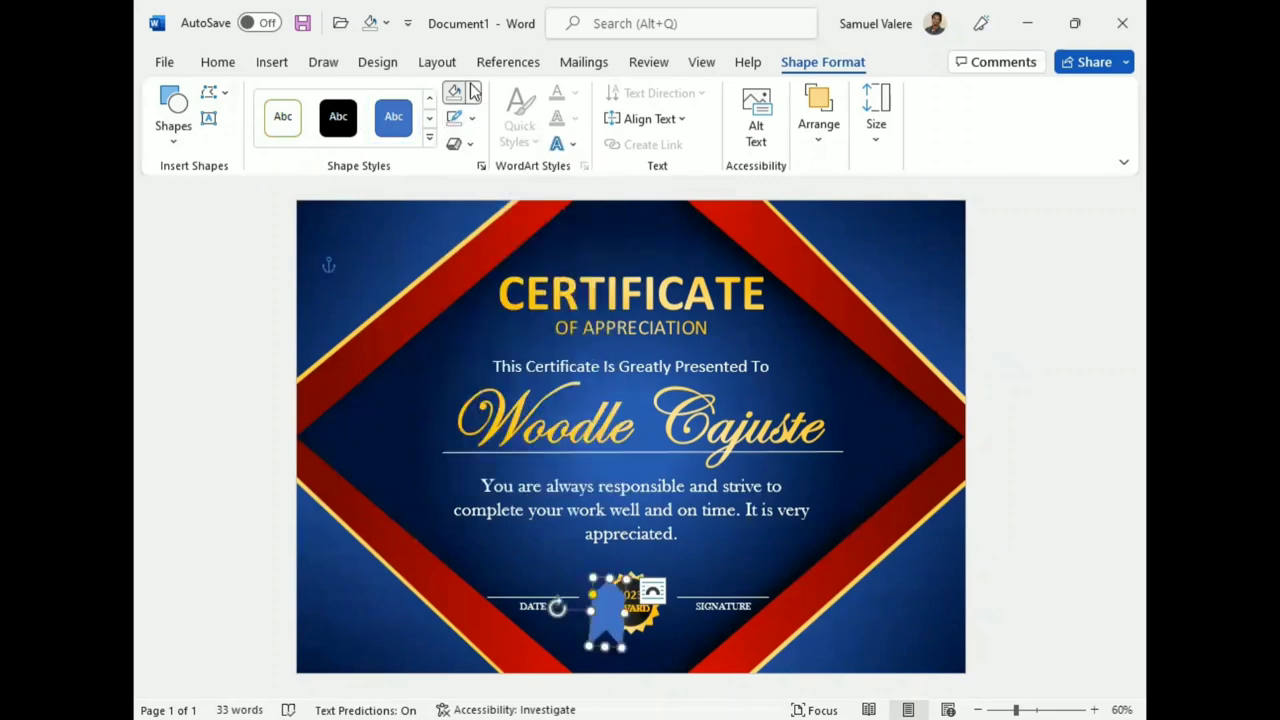
left_click(472, 92)
mouse_move(516, 400)
left_click(690, 694)
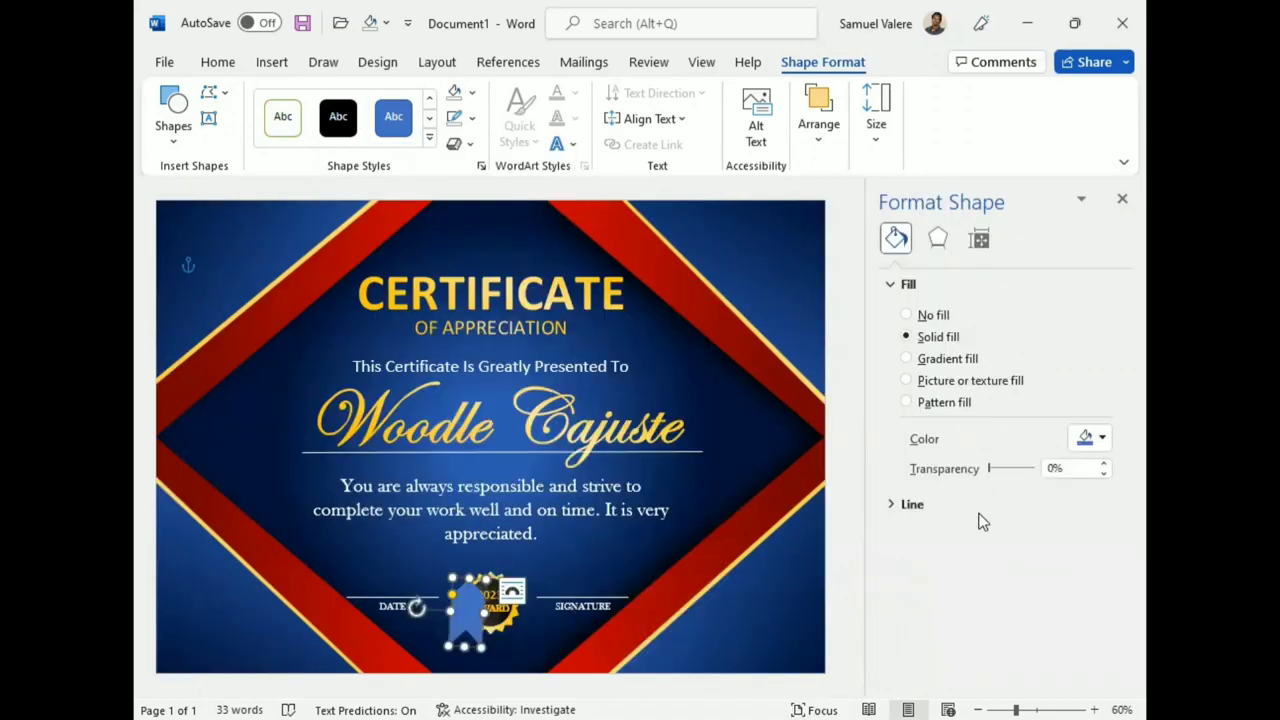
left_click(907, 359)
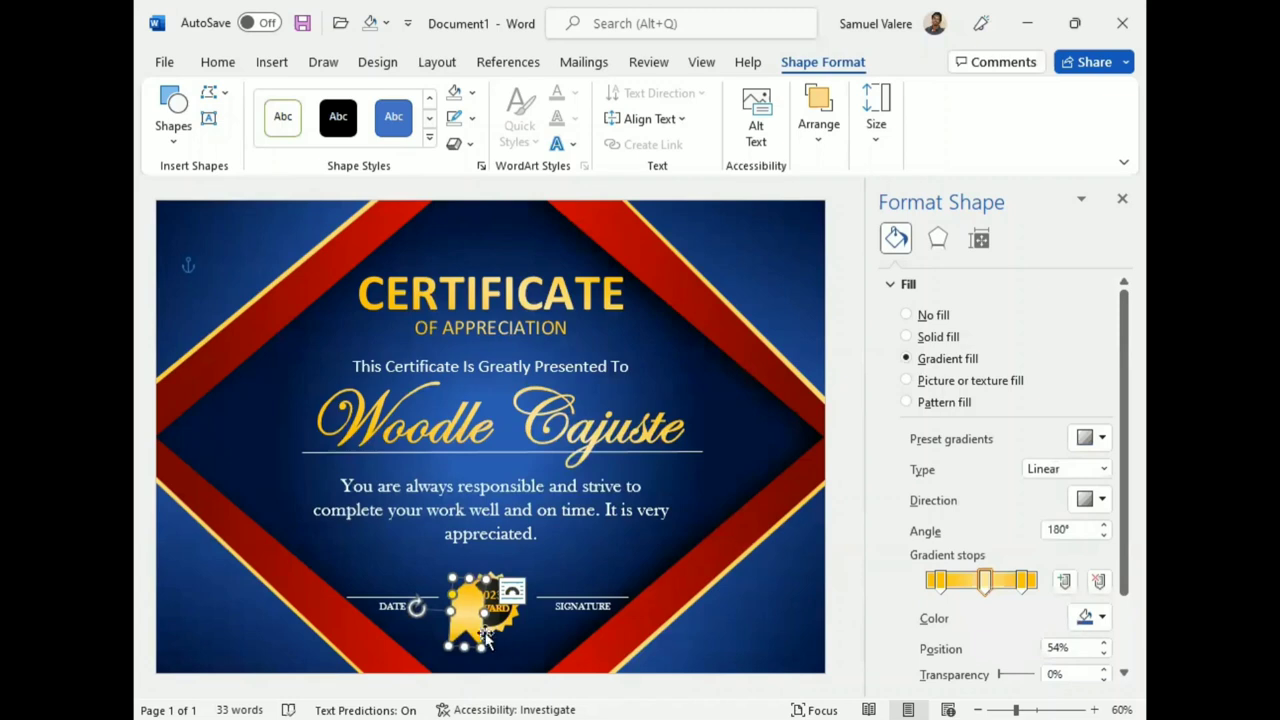
mouse_move(414, 616)
left_mouse_down()
mouse_move(417, 605)
mouse_move(474, 637)
left_mouse_up()
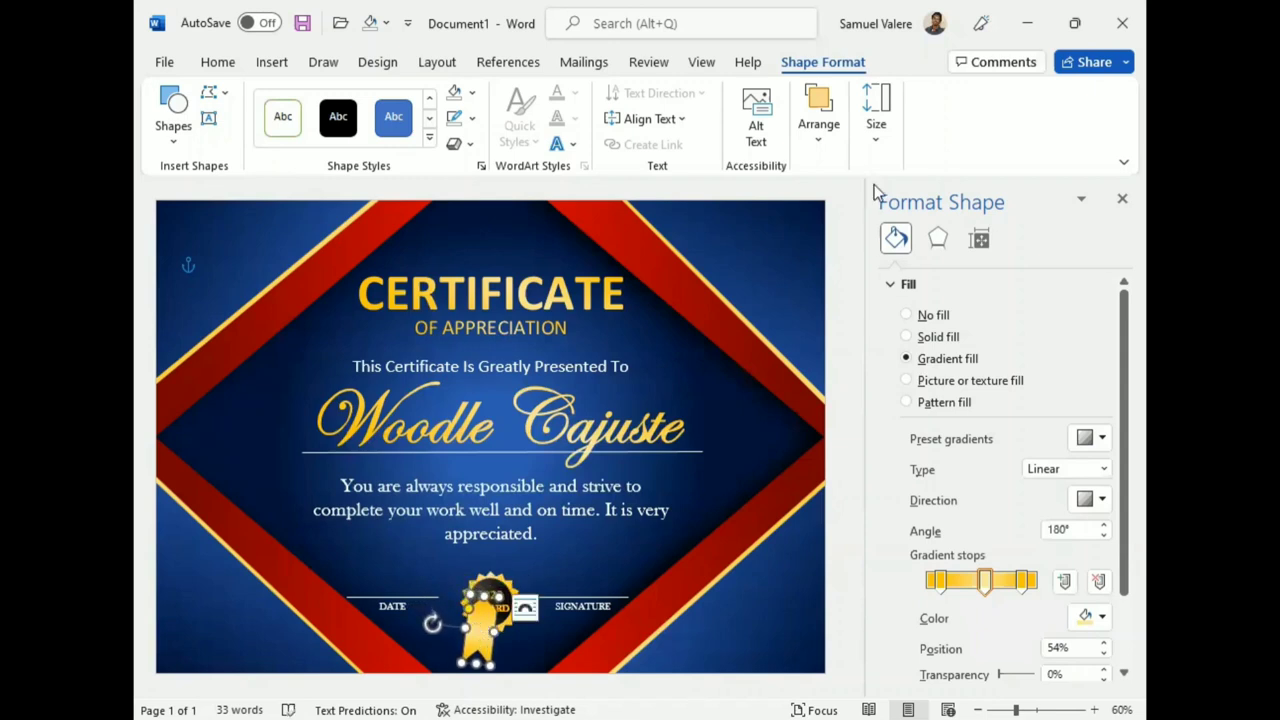
Layer the ribbon behind the seal and move the award toward the centre between DATE and SIGNATURE.
left_click(815, 122)
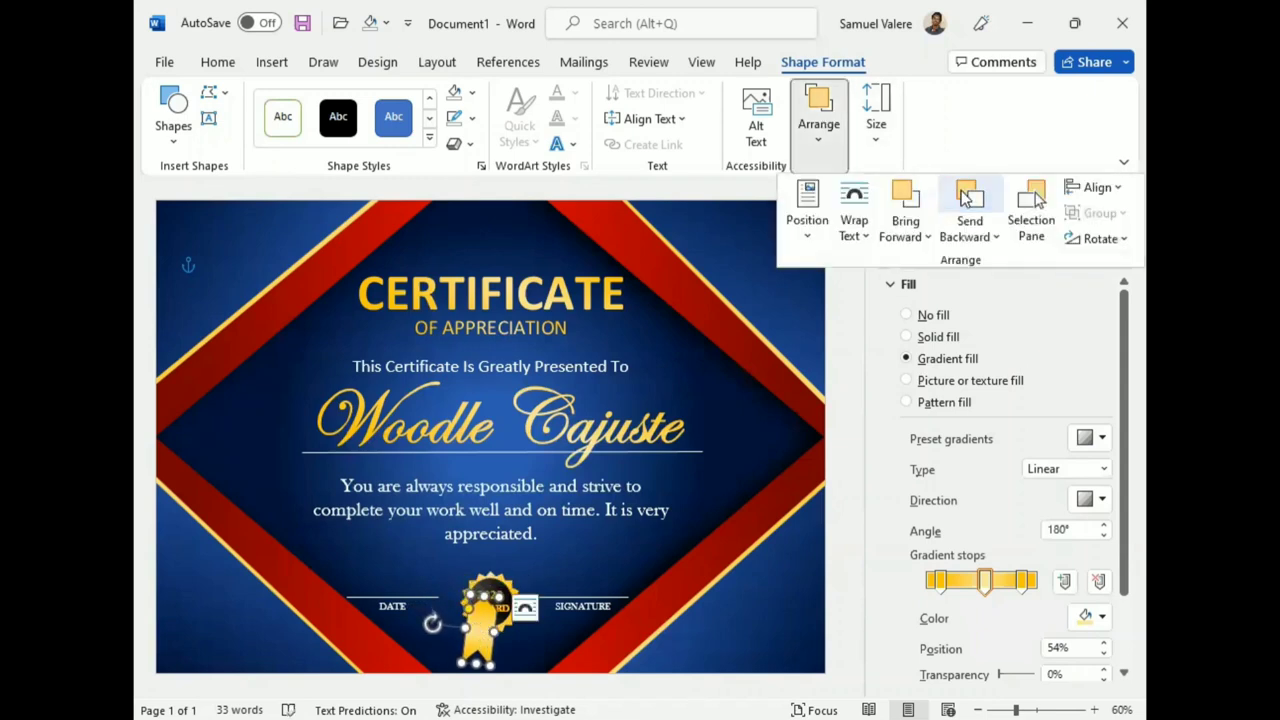
left_click(965, 197)
left_click(965, 197)
left_click(965, 197)
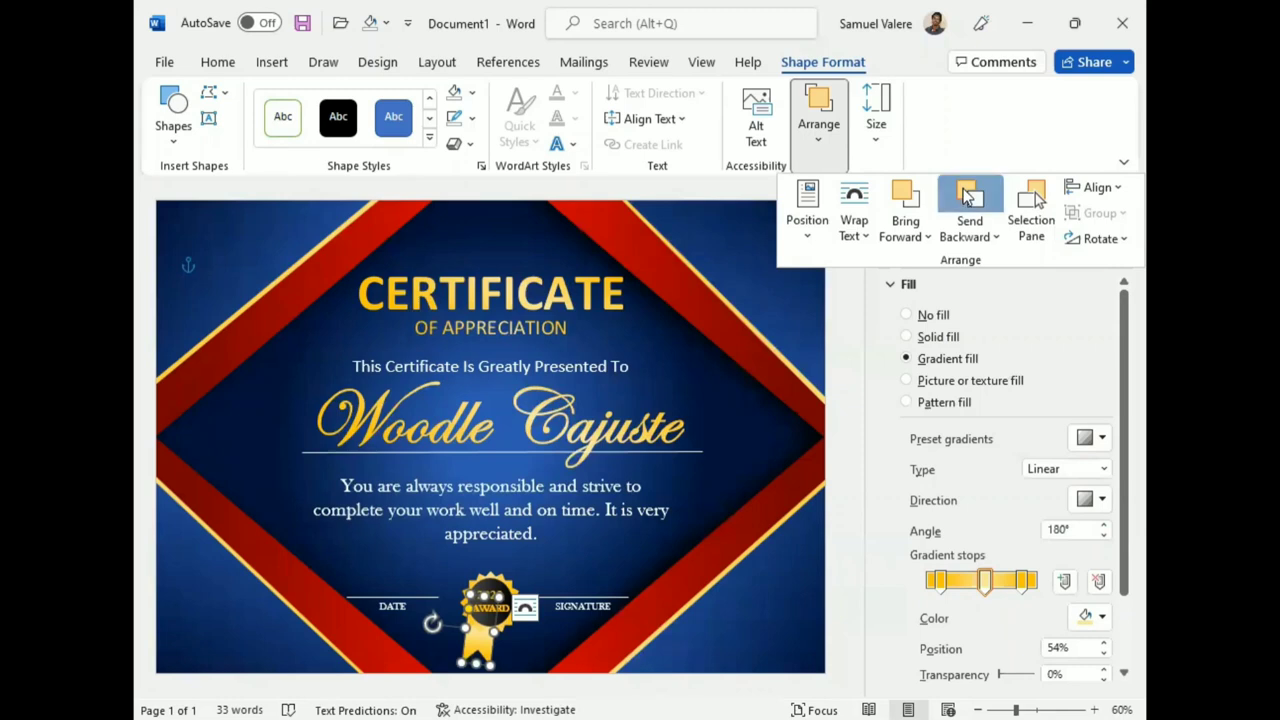
left_click(905, 197)
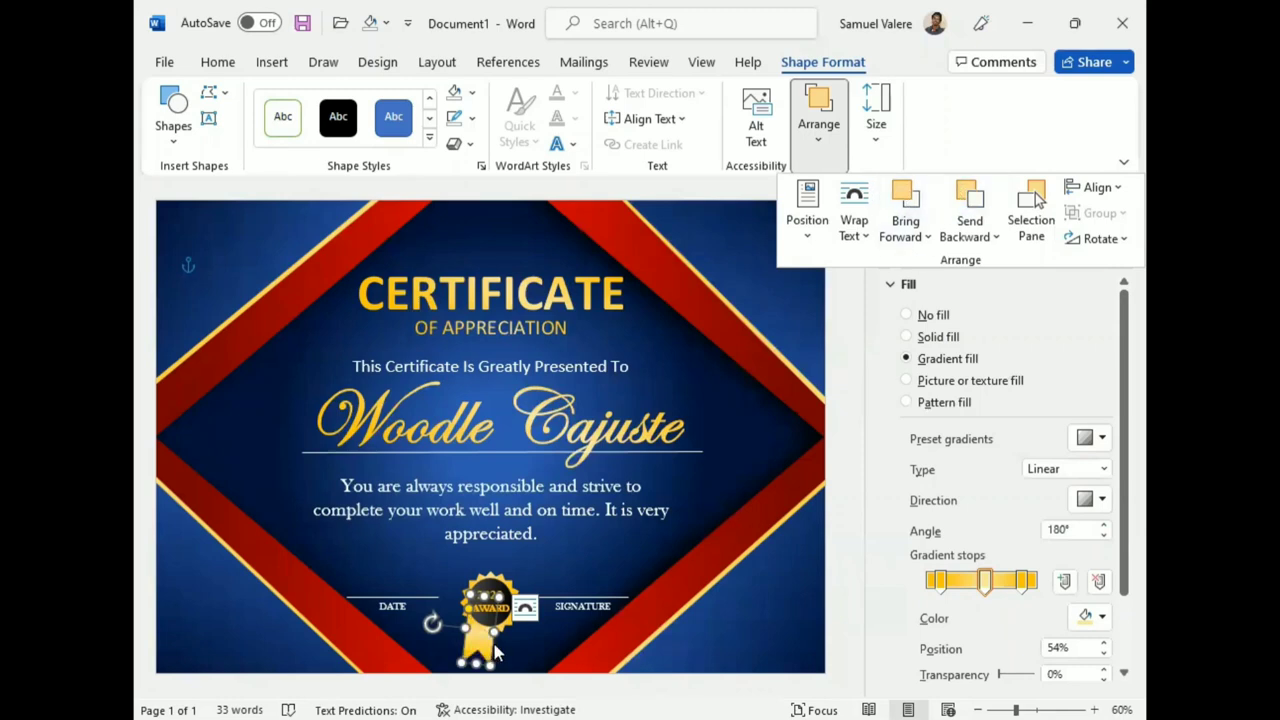
left_click(430, 623)
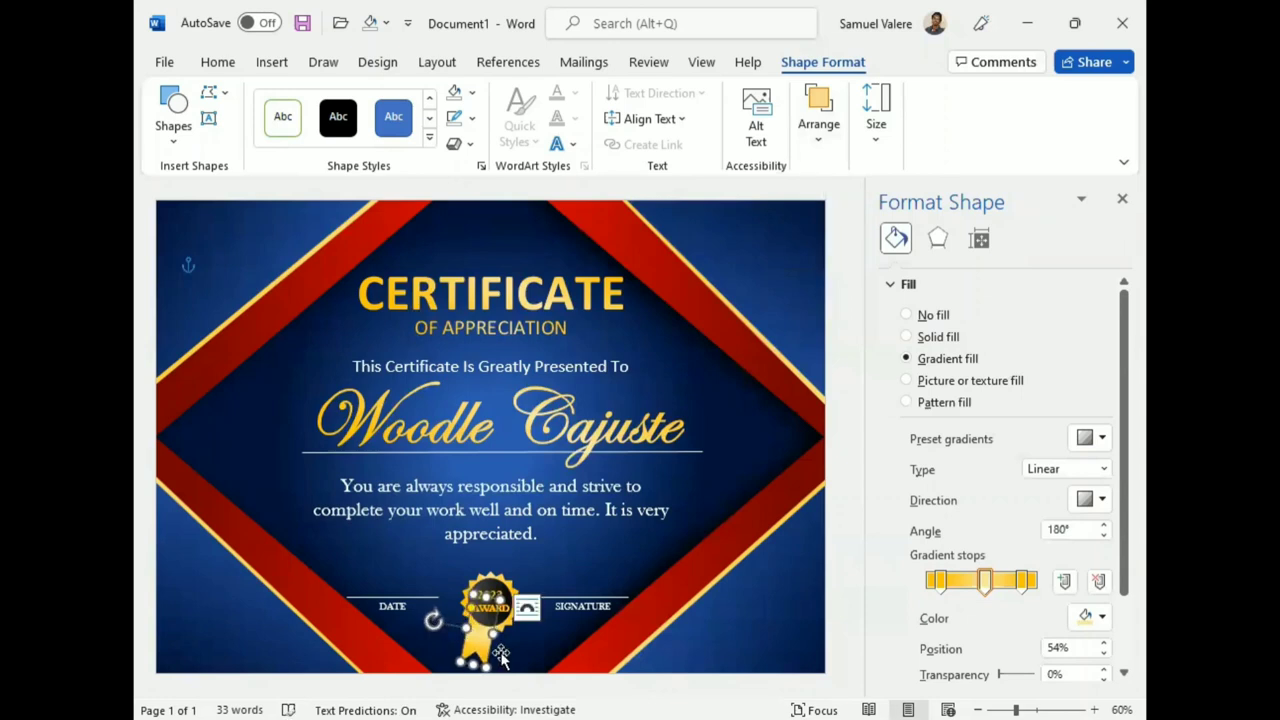
mouse_move(502, 655)
left_mouse_down()
mouse_move(508, 638)
mouse_move(444, 648)
mouse_move(456, 655)
left_mouse_up()
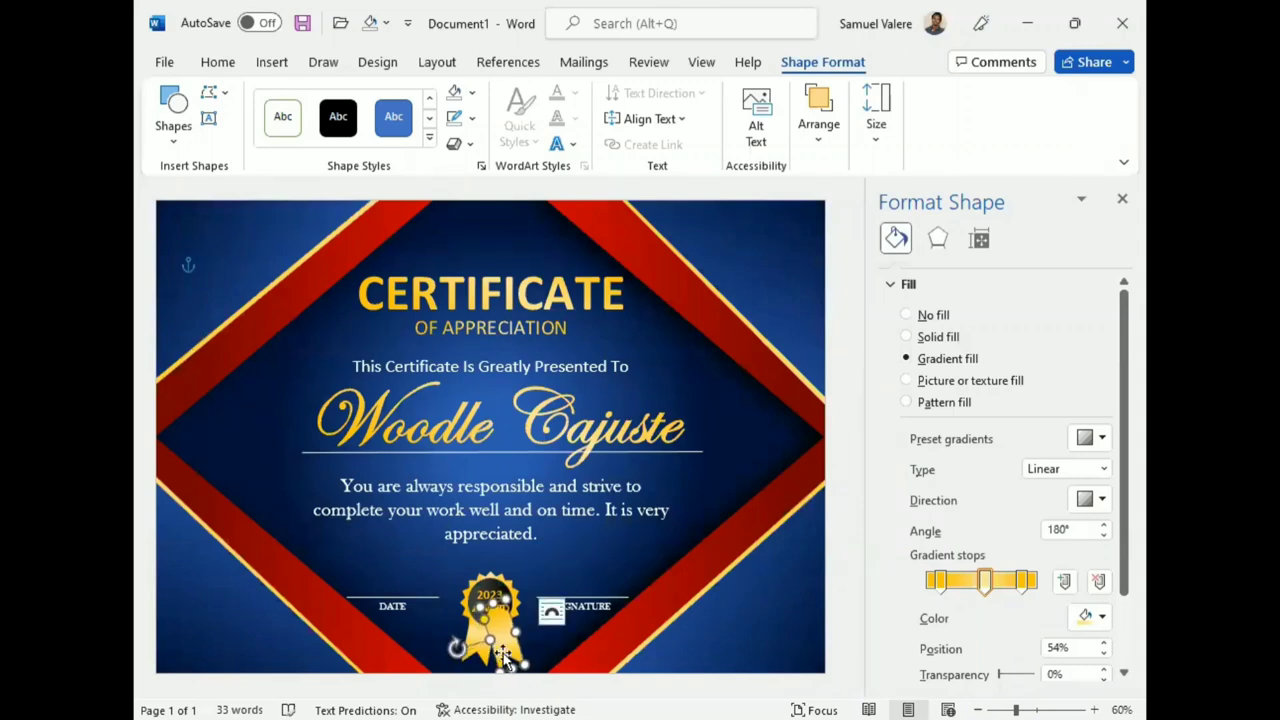
Reorder layers so the seal sits in front of its gold ribbon tails.
left_click(824, 110)
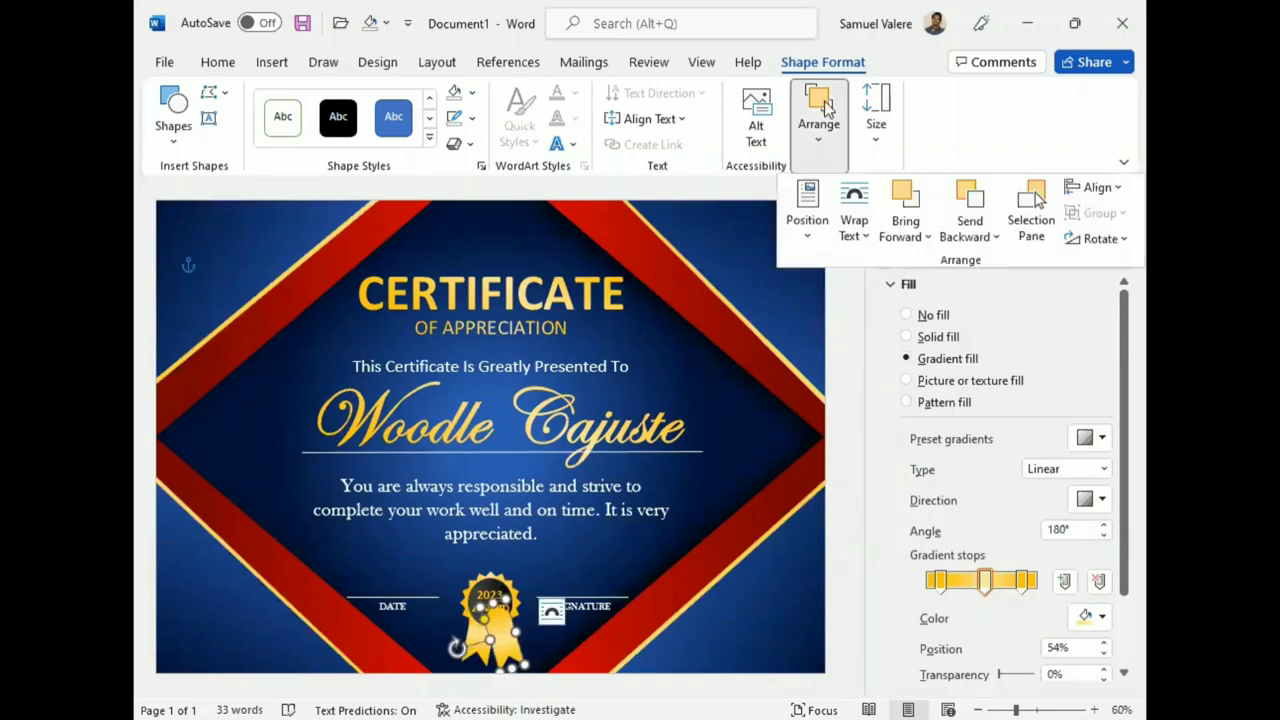
left_click(973, 203)
left_click(973, 203)
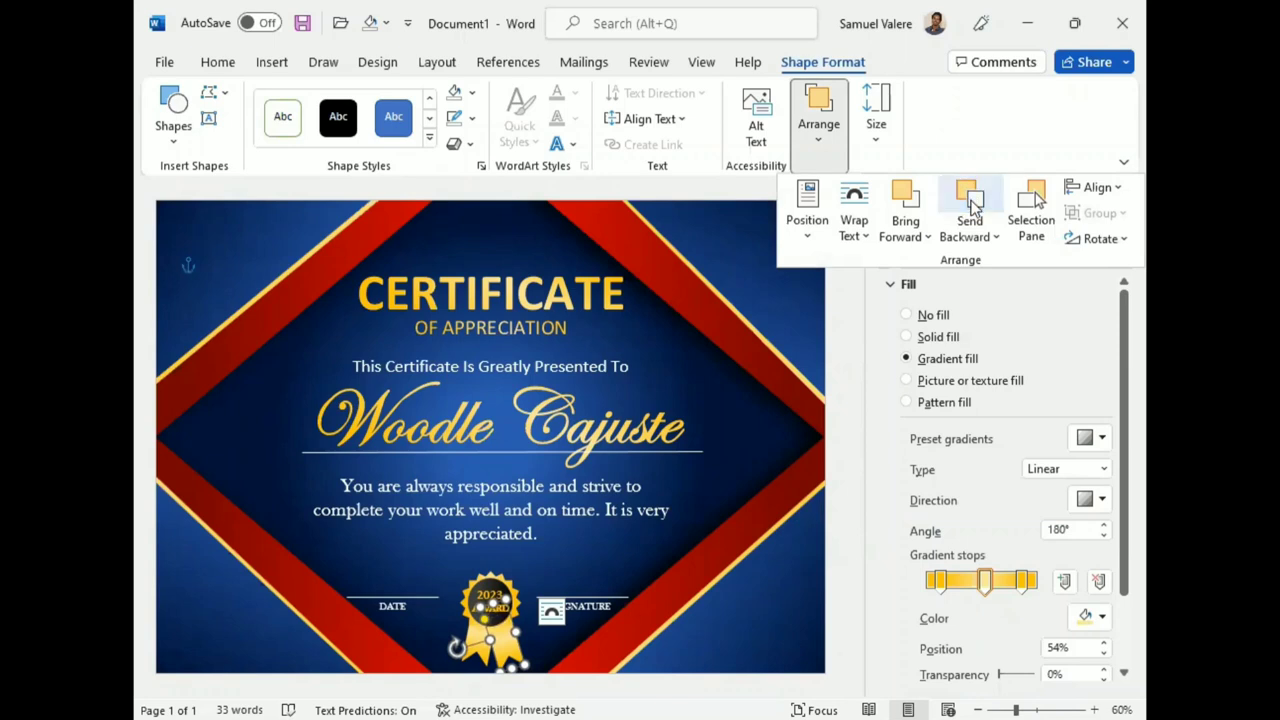
left_click(973, 203)
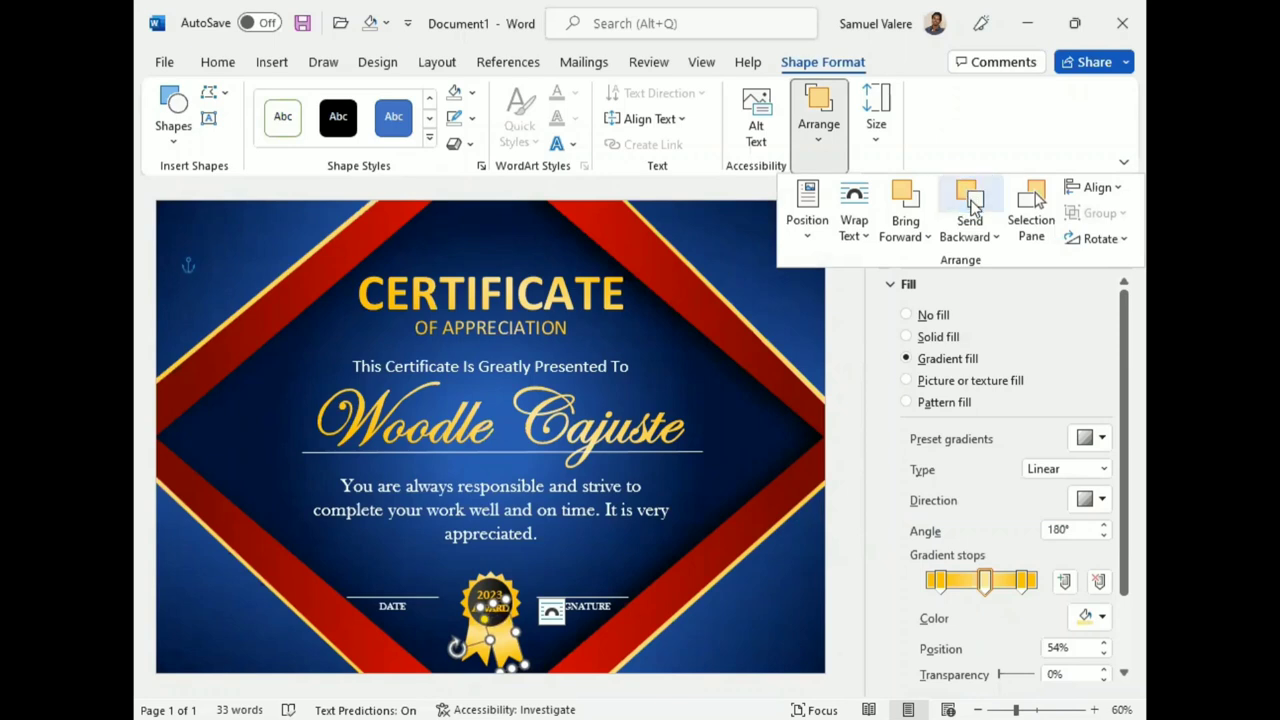
left_click(907, 199)
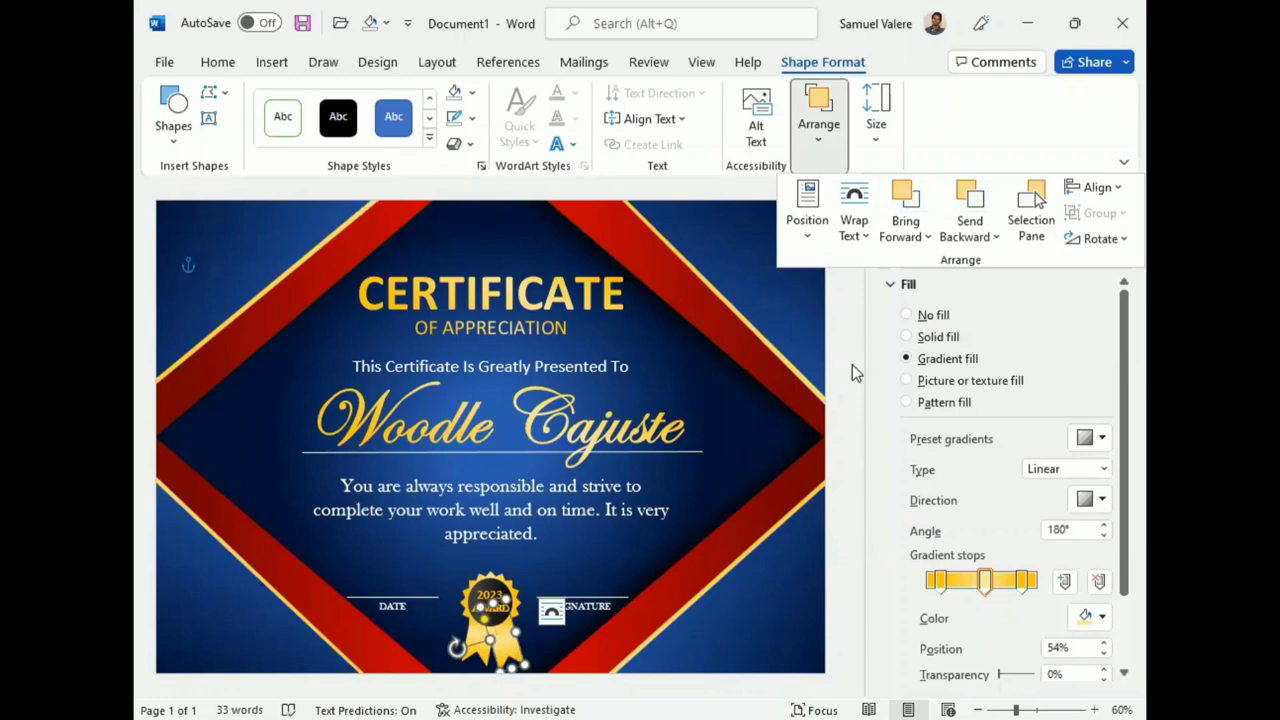
key("Escape")
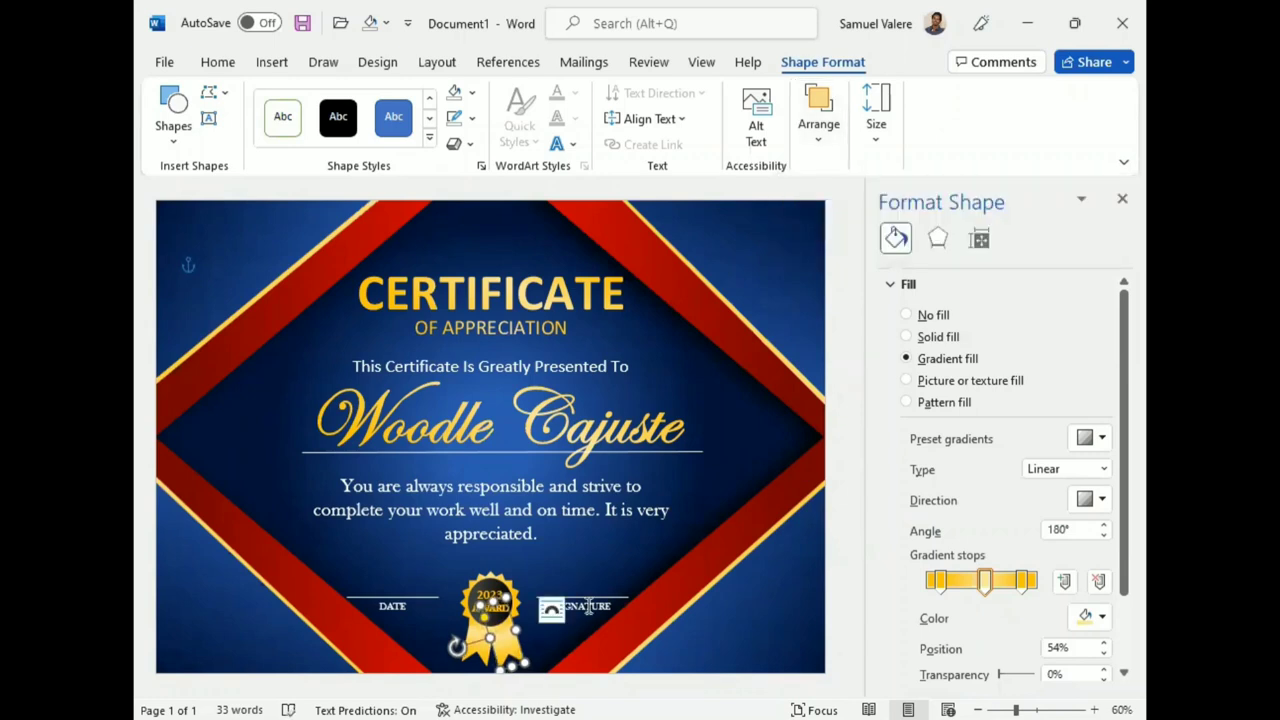
Move the seal into place between the DATE and SIGNATURE lines.
left_click(757, 625)
left_click(510, 655)
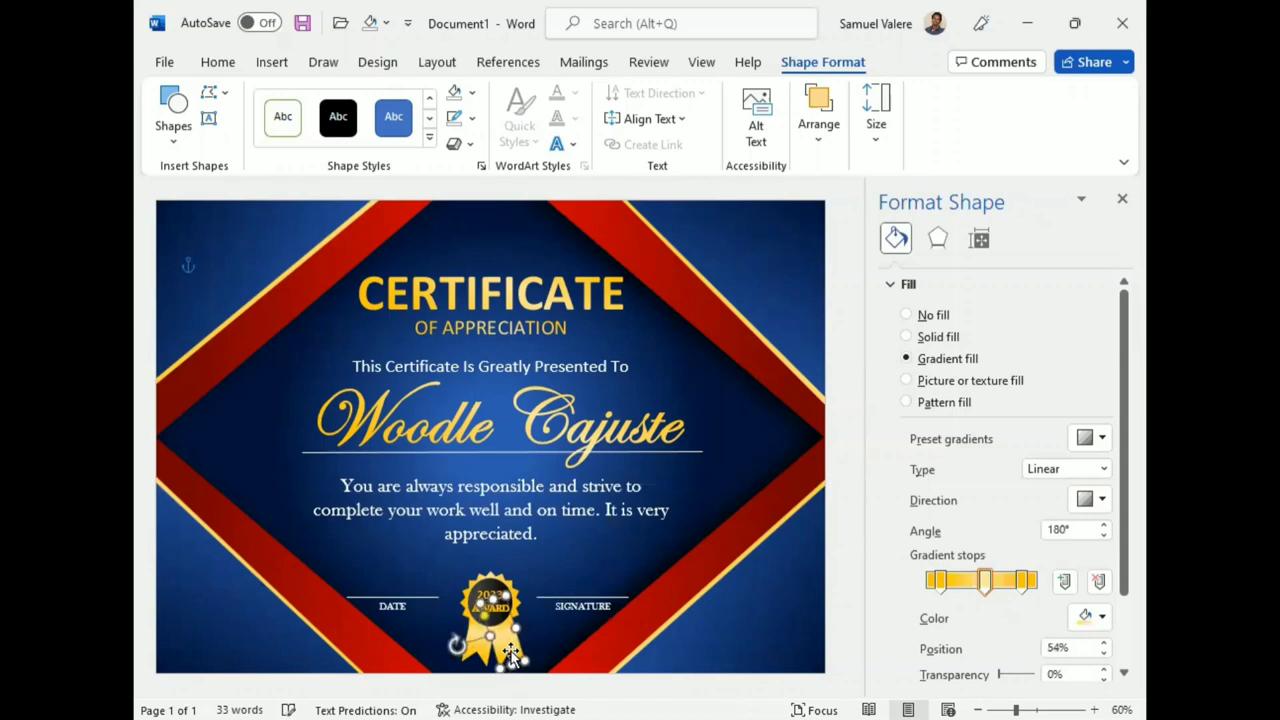
mouse_move(510, 655)
left_mouse_down()
mouse_move(483, 632)
mouse_move(512, 629)
left_mouse_up()
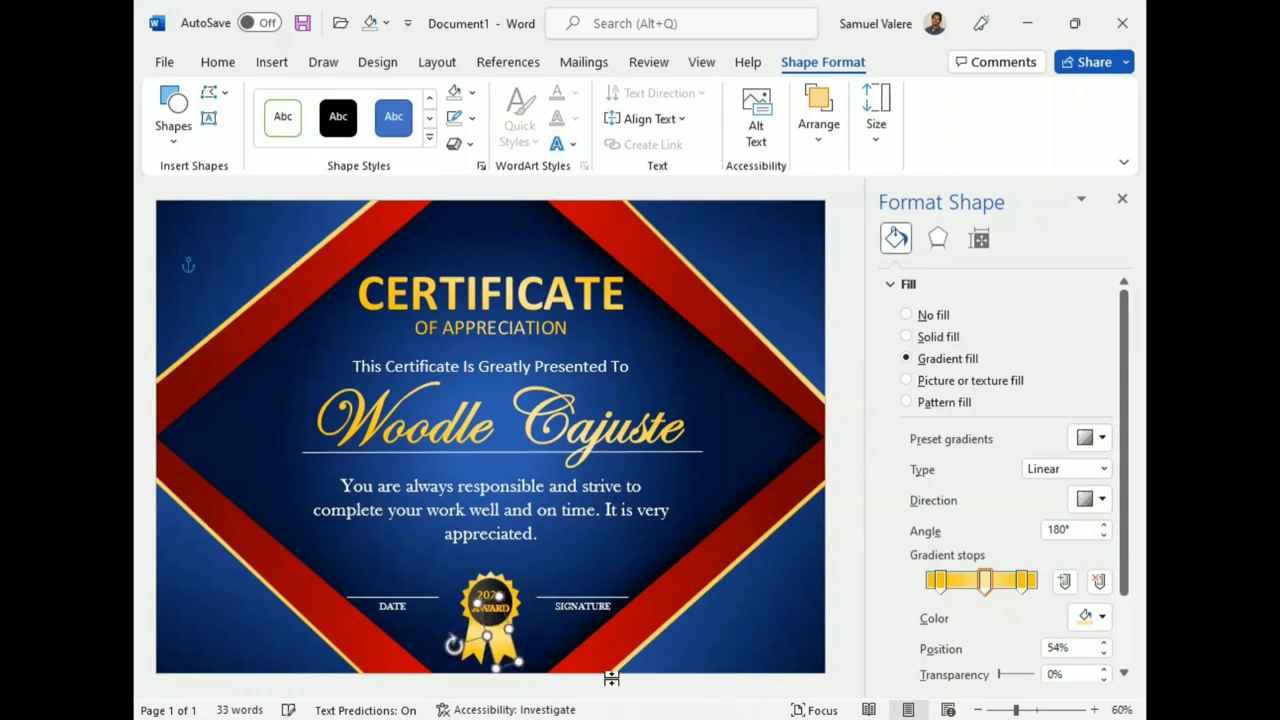
Select the award and pick the leftmost stop of its gold gradient.
left_click(478, 650)
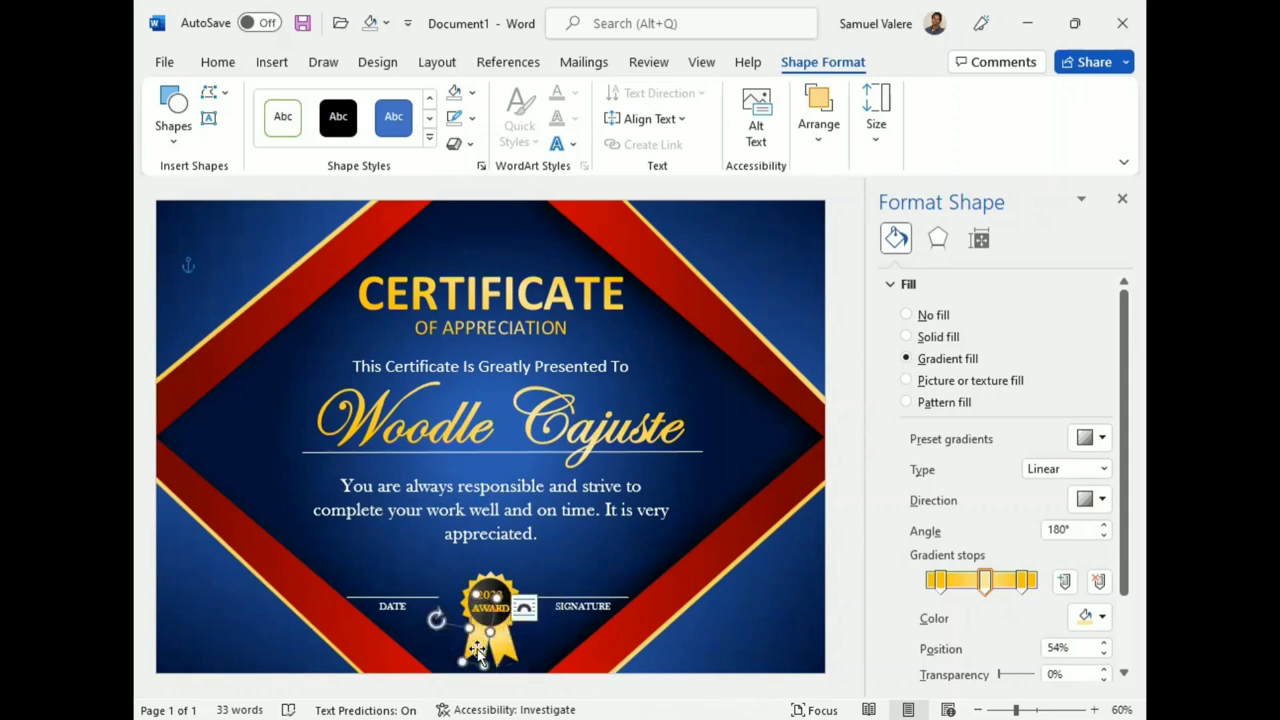
left_click(754, 641)
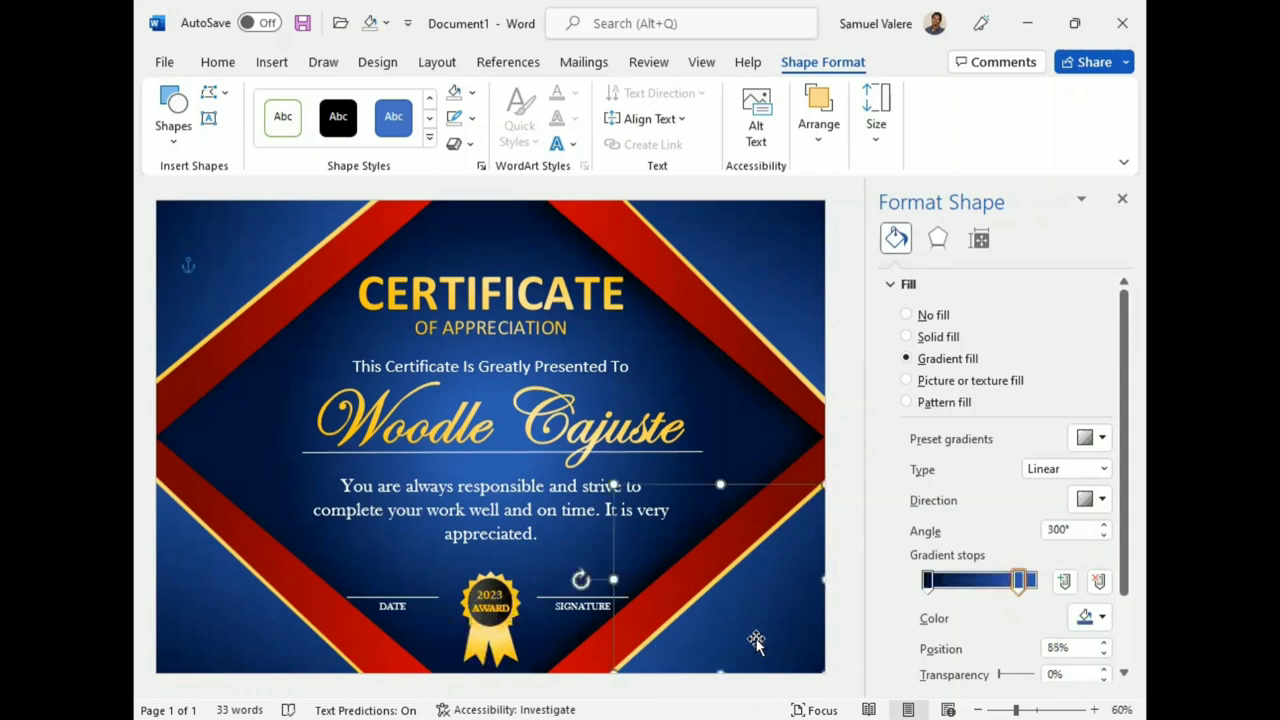
left_click(503, 650)
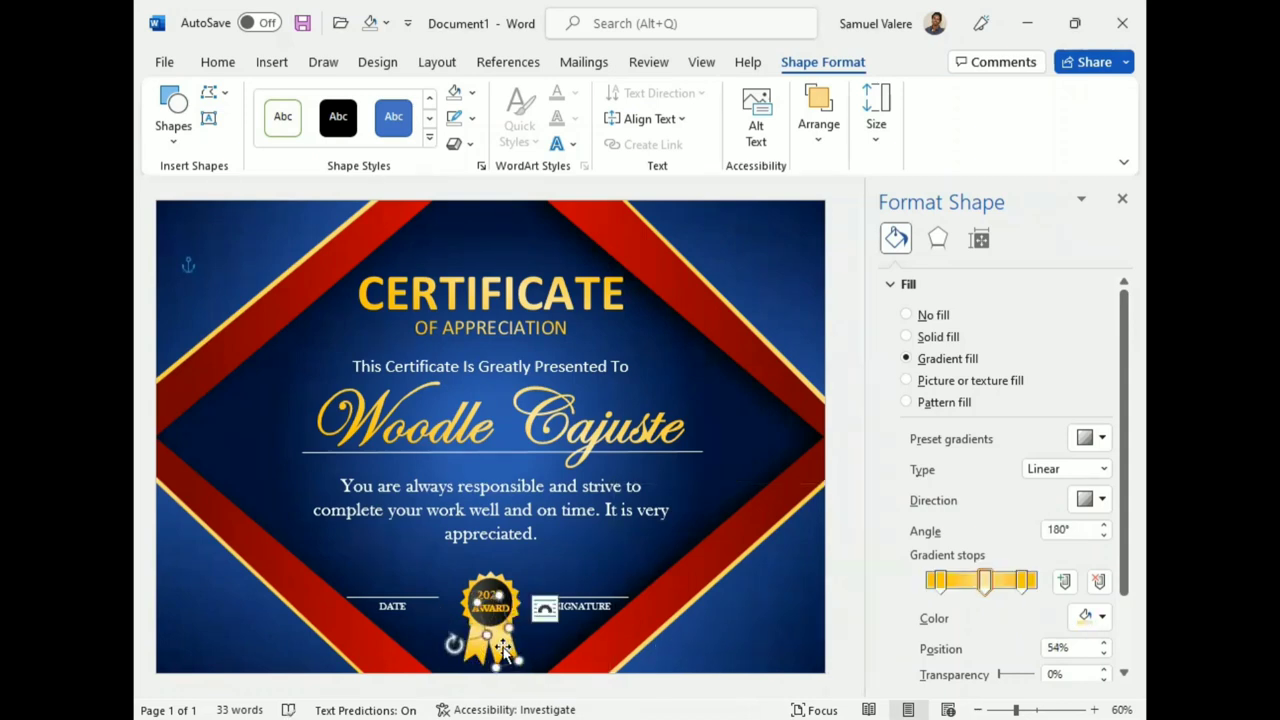
left_click(724, 641)
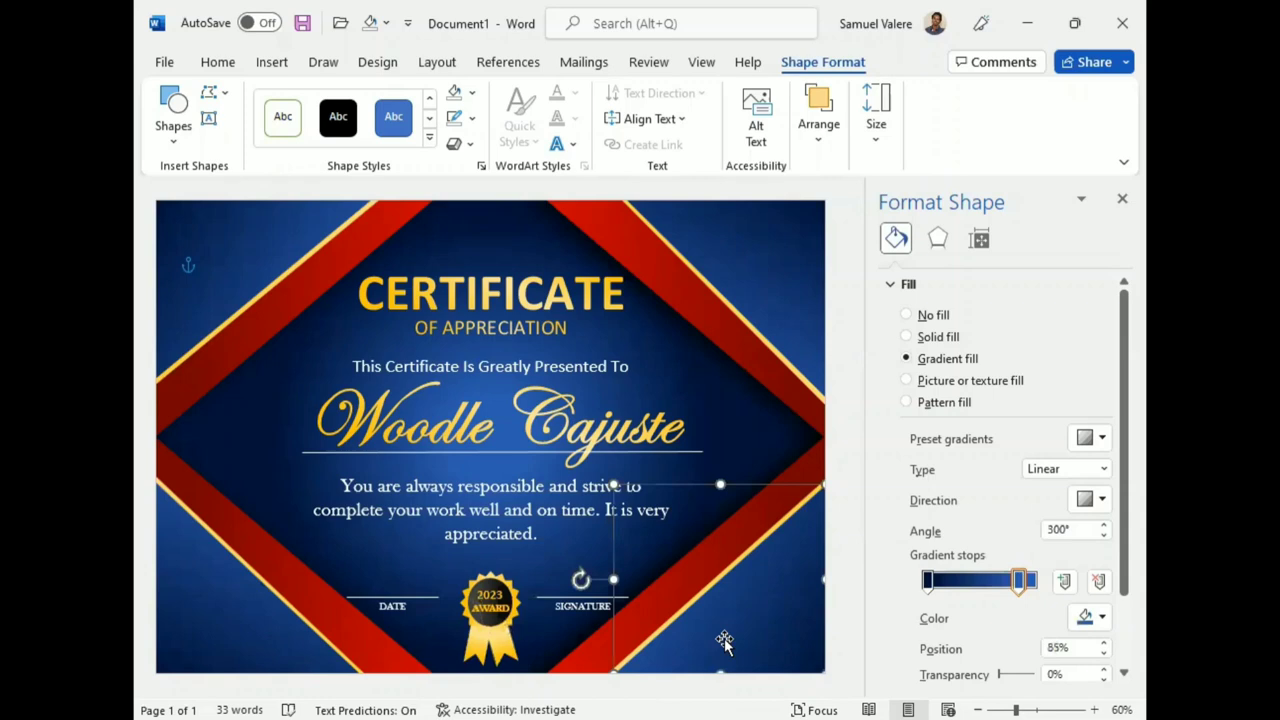
left_click(500, 650)
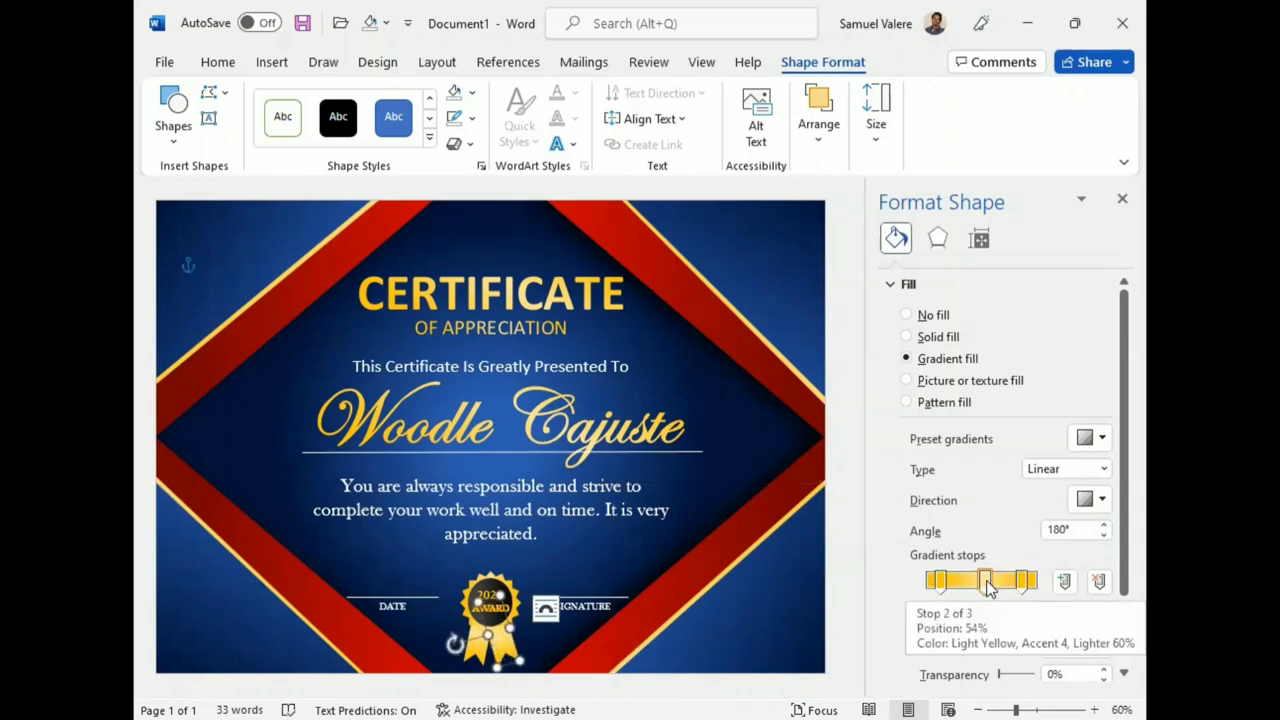
left_click(929, 580)
Shift the gold gradient stops to 36%, 41% and 43%, then close Format Shape.
left_click_drag(973, 586, 977, 584)
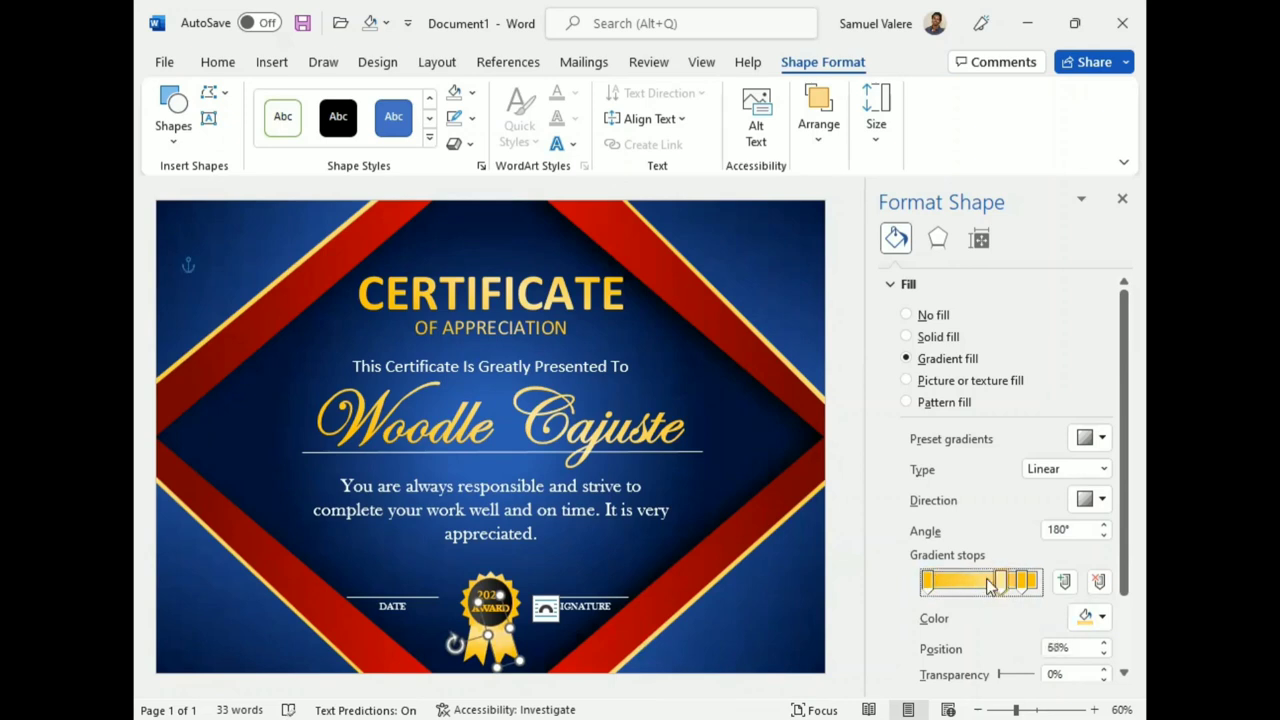
mouse_move(928, 585)
left_mouse_down()
mouse_move(981, 591)
mouse_move(941, 585)
left_mouse_up()
mouse_move(941, 585)
left_mouse_down()
mouse_move(982, 590)
mouse_move(938, 586)
left_mouse_up()
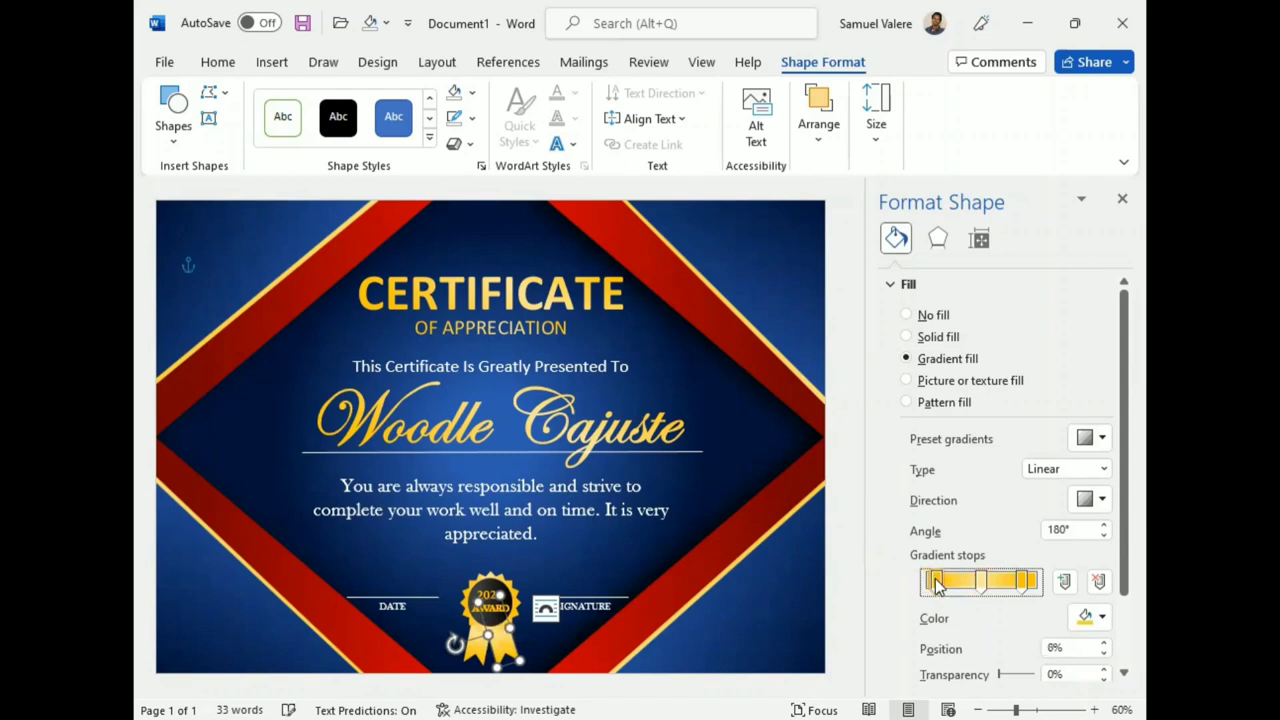
left_click(815, 605)
left_click(1120, 202)
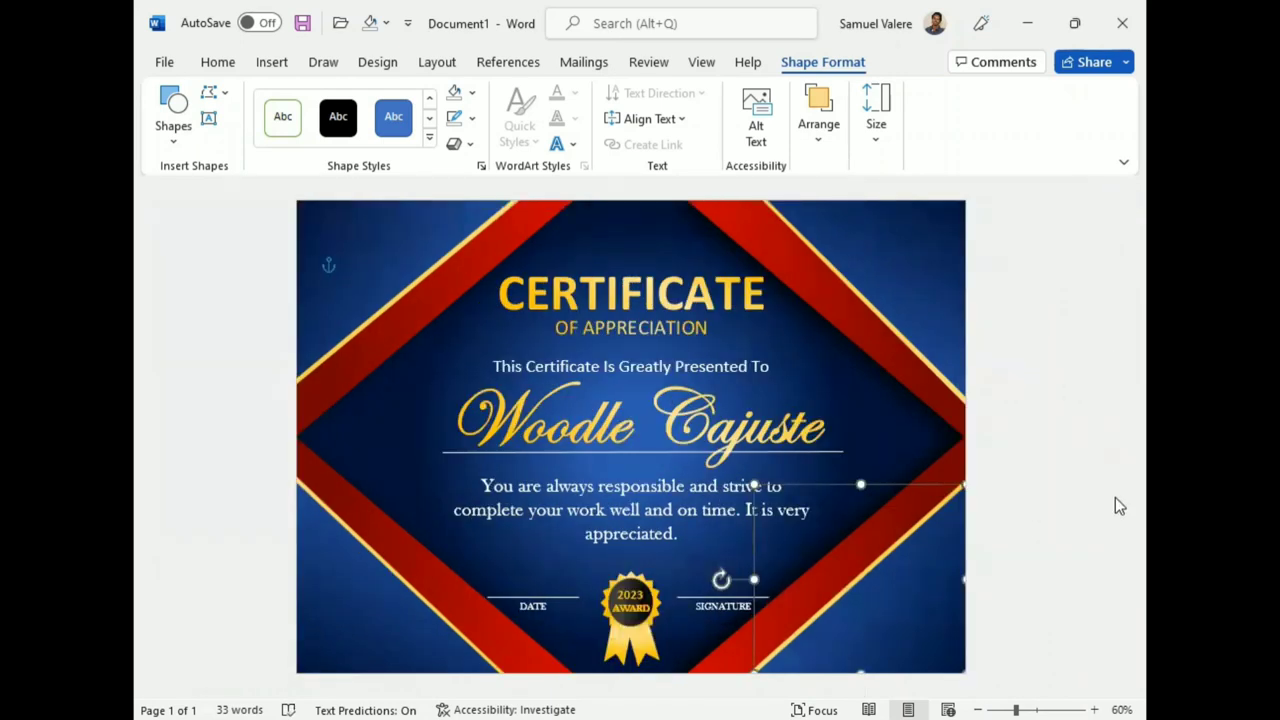
left_click(764, 453)
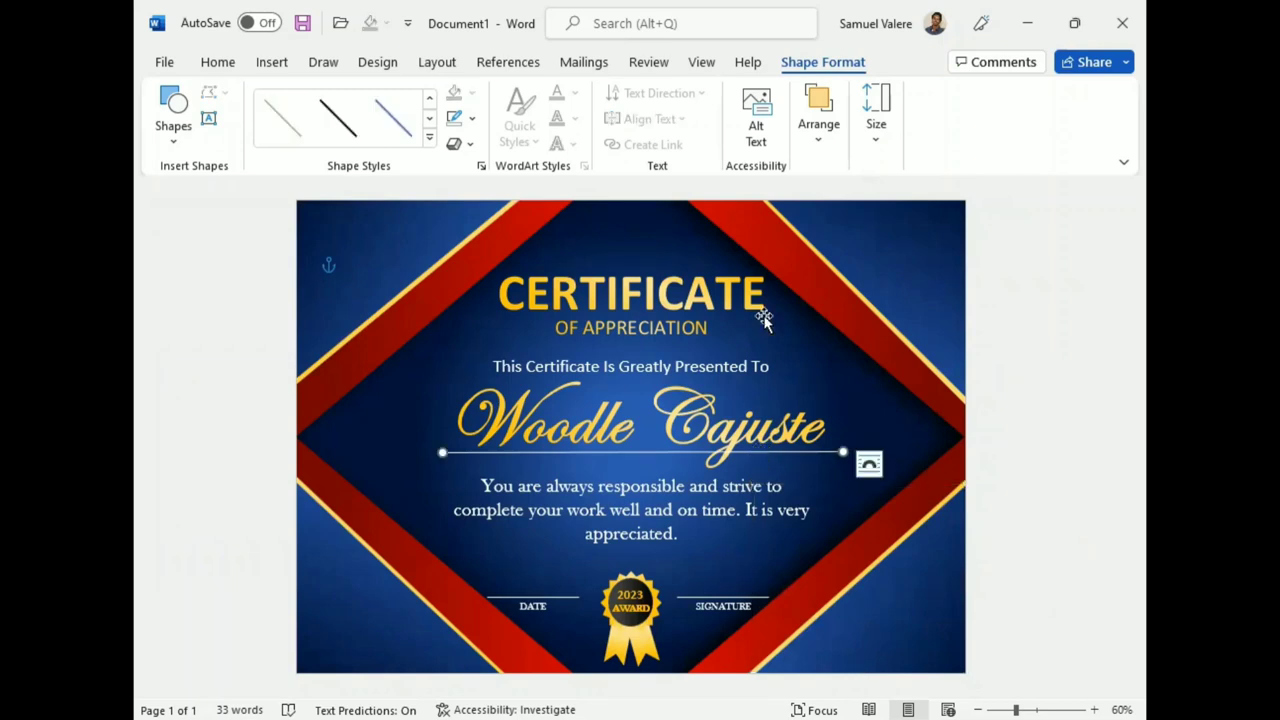
left_click(819, 125)
left_click(970, 200)
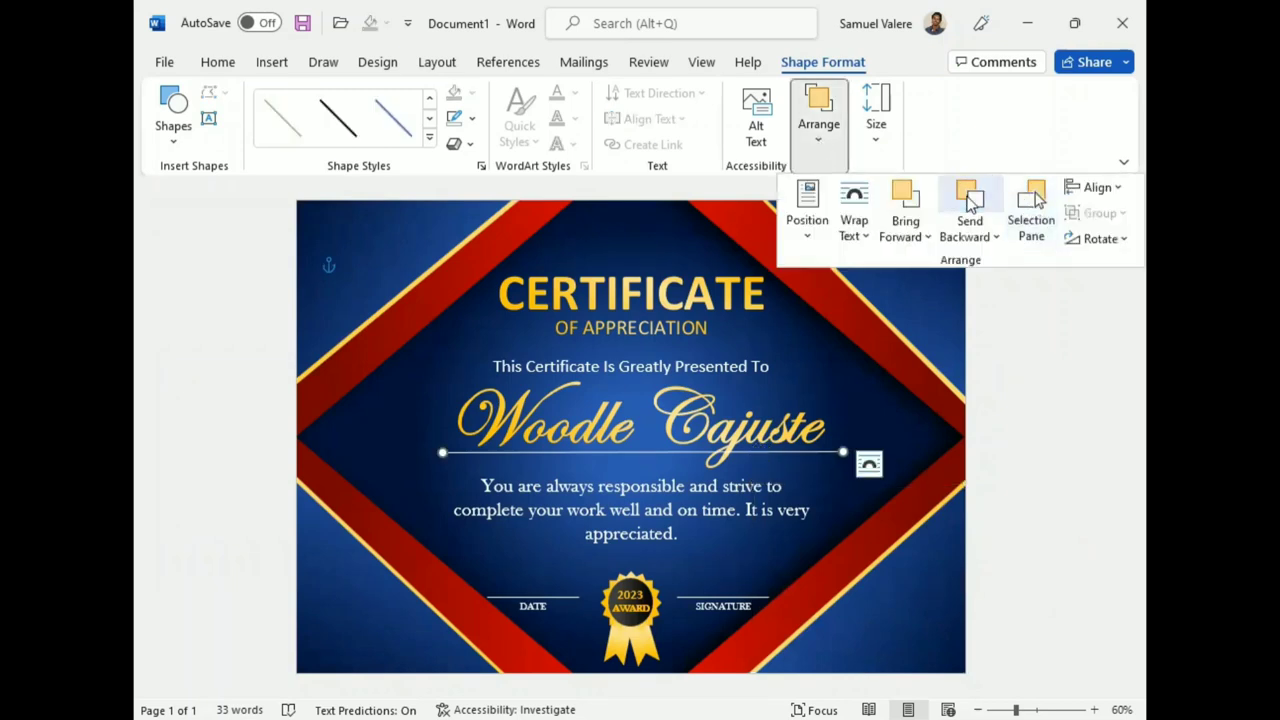
left_click(968, 203)
left_click(968, 203)
left_click(471, 118)
left_click(1021, 505)
left_click(1024, 502)
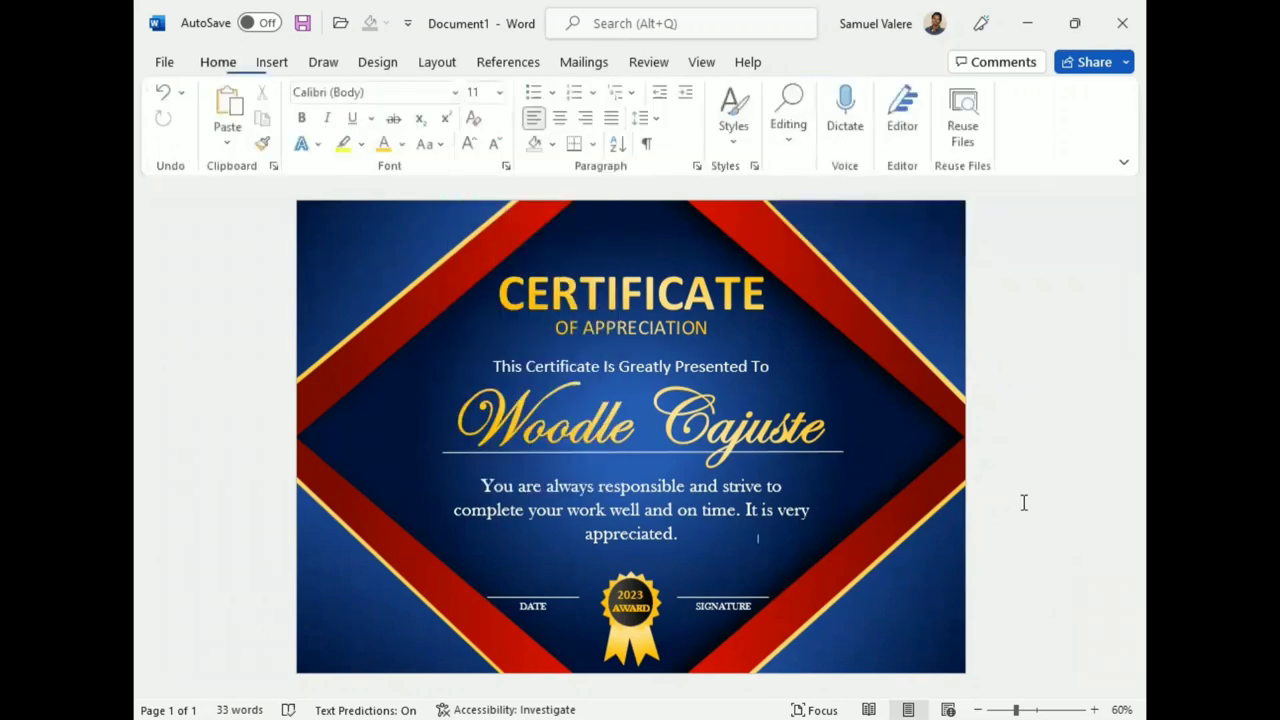